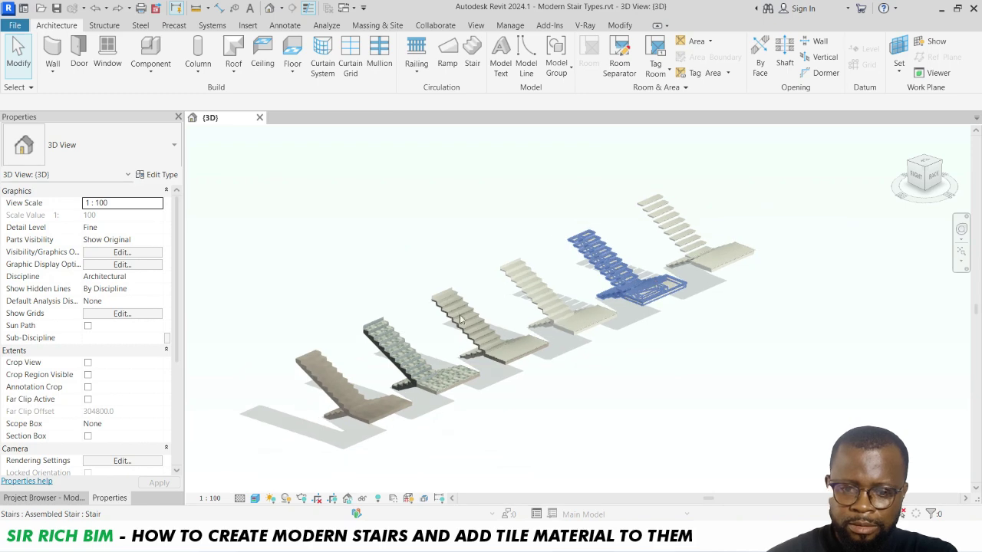
Step: Create a new project based on the Architectural Template
scroll(432, 305, up, 1)
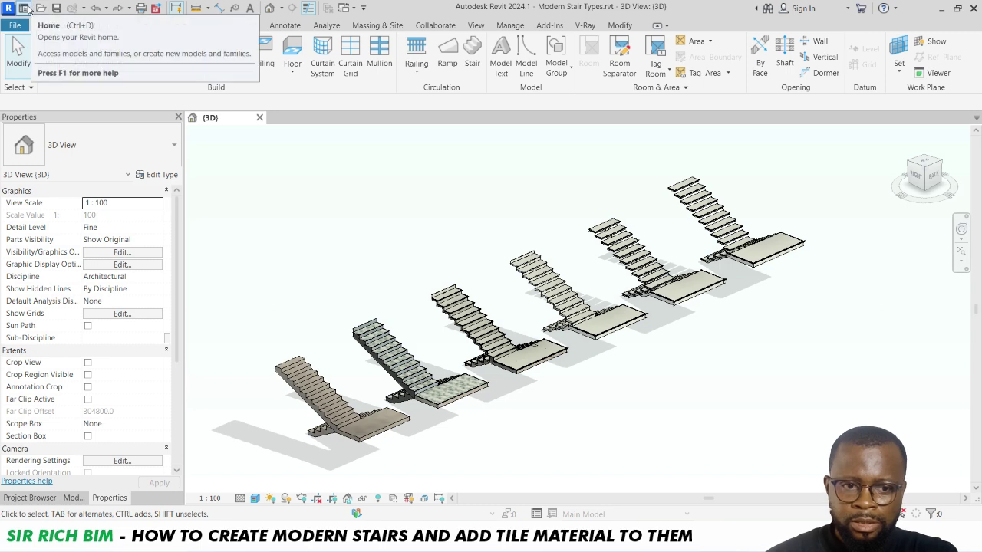
click(24, 10)
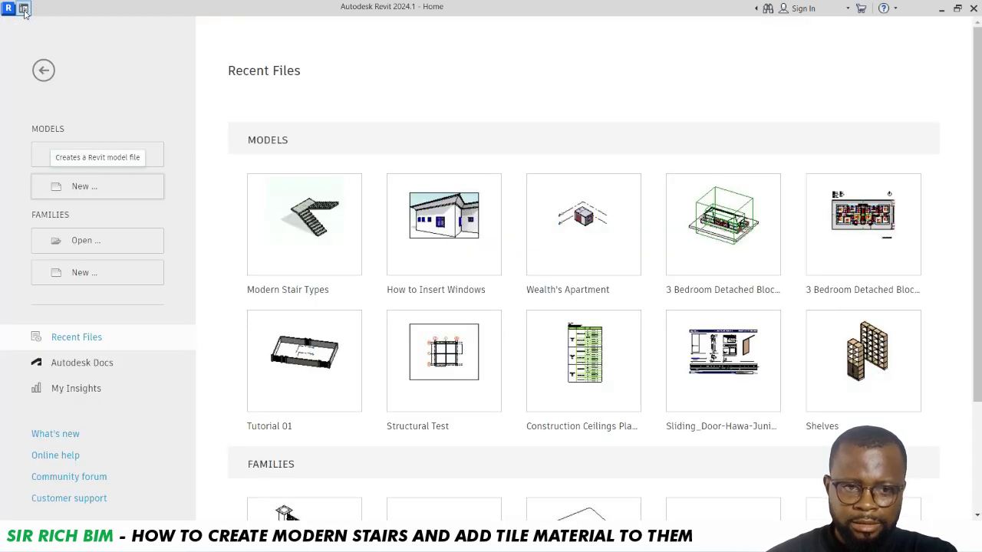
click(85, 187)
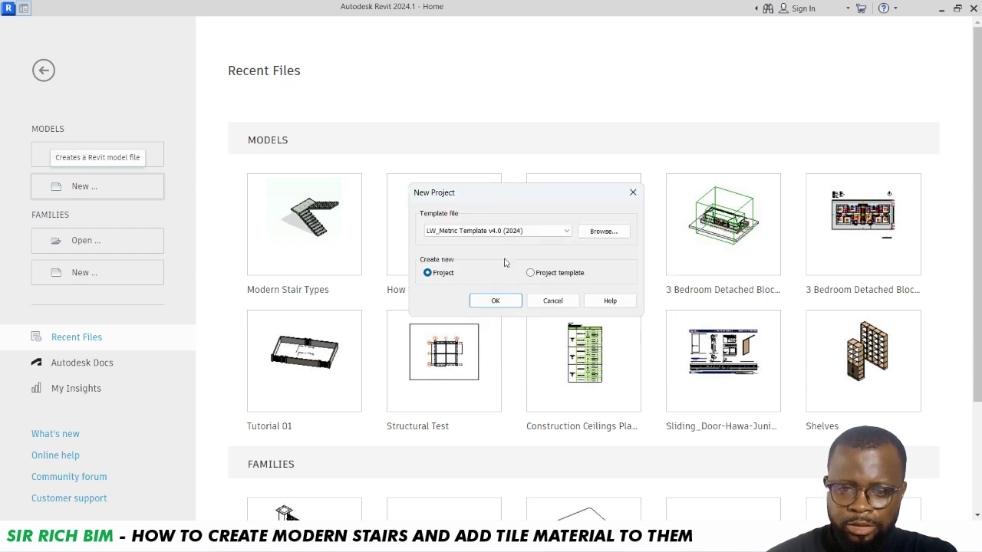
click(500, 232)
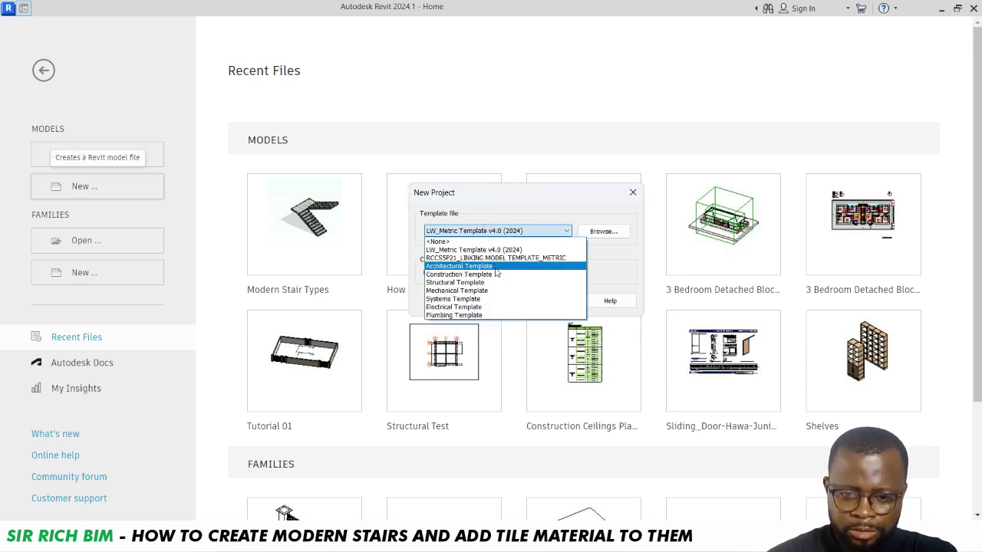
click(496, 271)
click(495, 301)
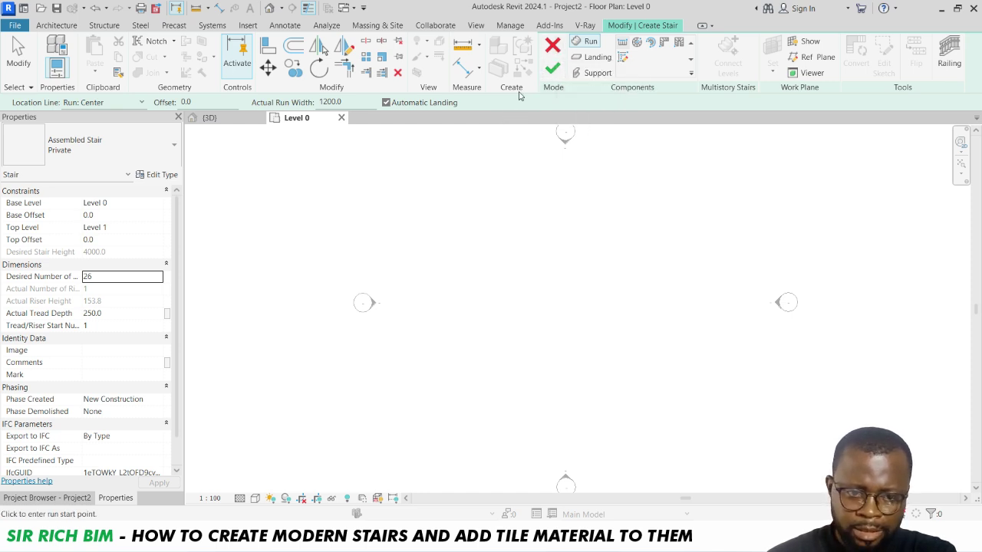
Step: Discard the stair being created in the new project and open its default 3D view
click(552, 45)
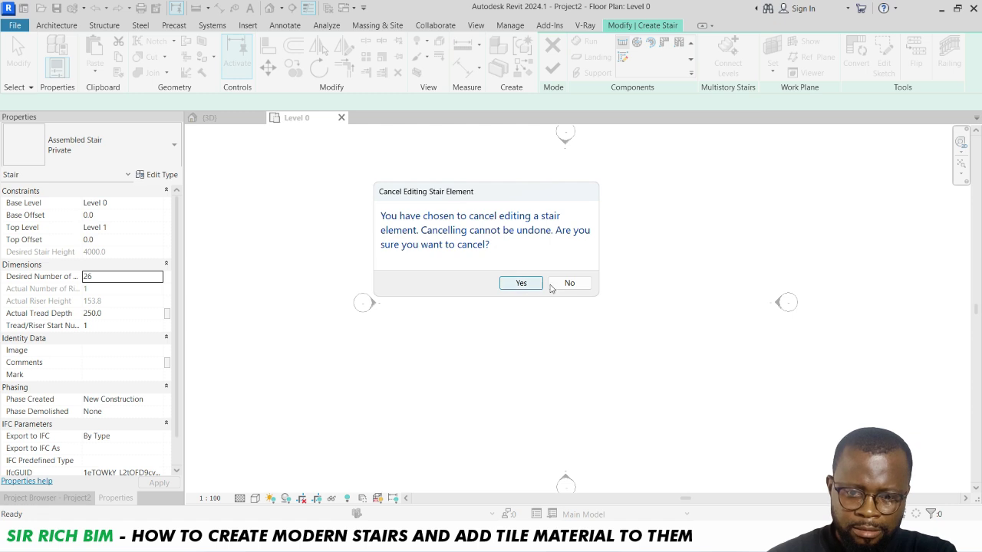
click(526, 283)
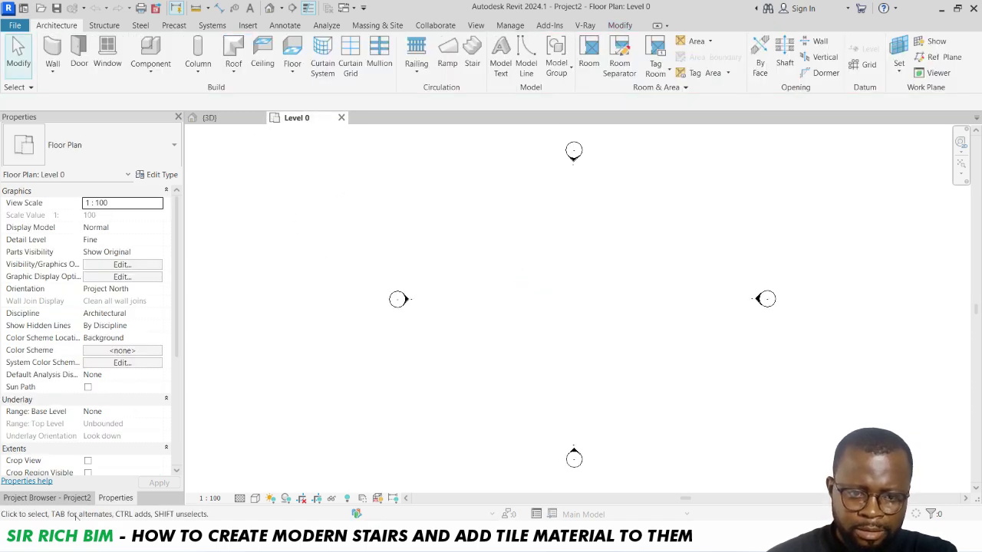
click(73, 498)
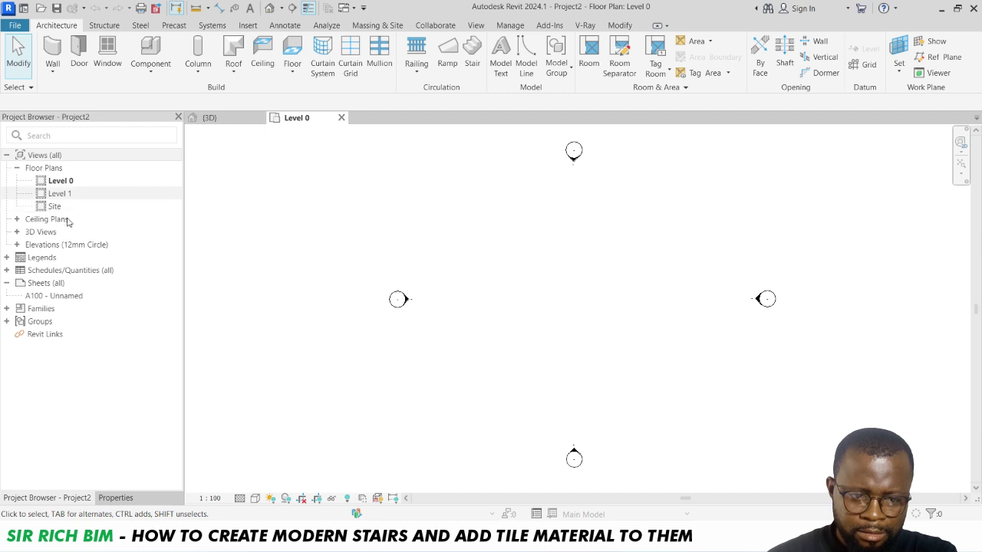
click(17, 231)
click(269, 8)
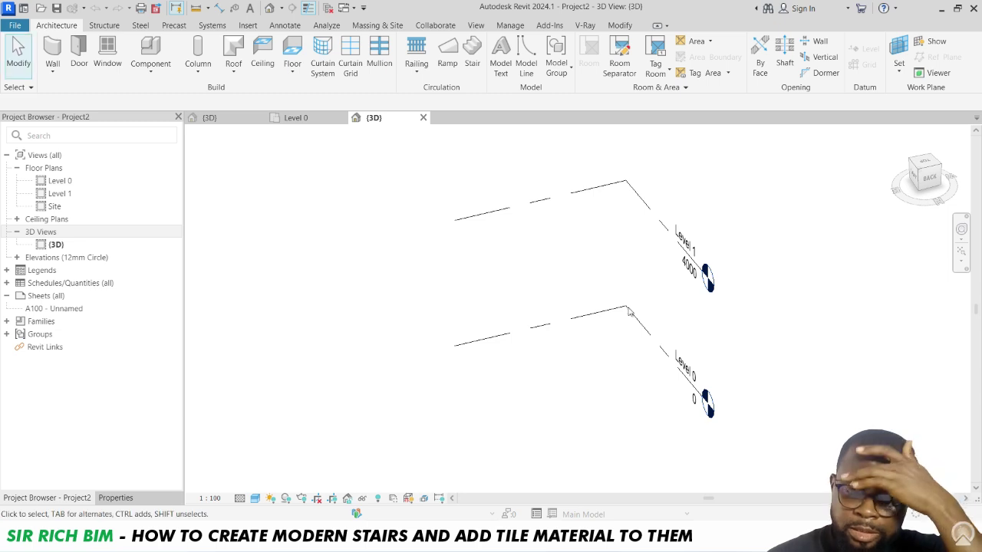
Step: Set the elevation of Level 1 to 3000 in the 3D view
click(665, 235)
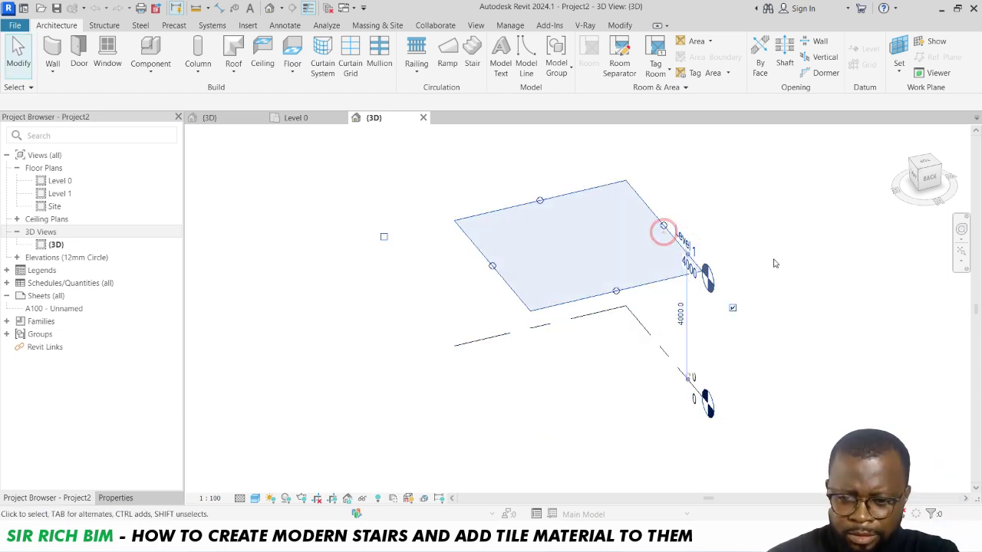
drag(917, 207, 960, 221)
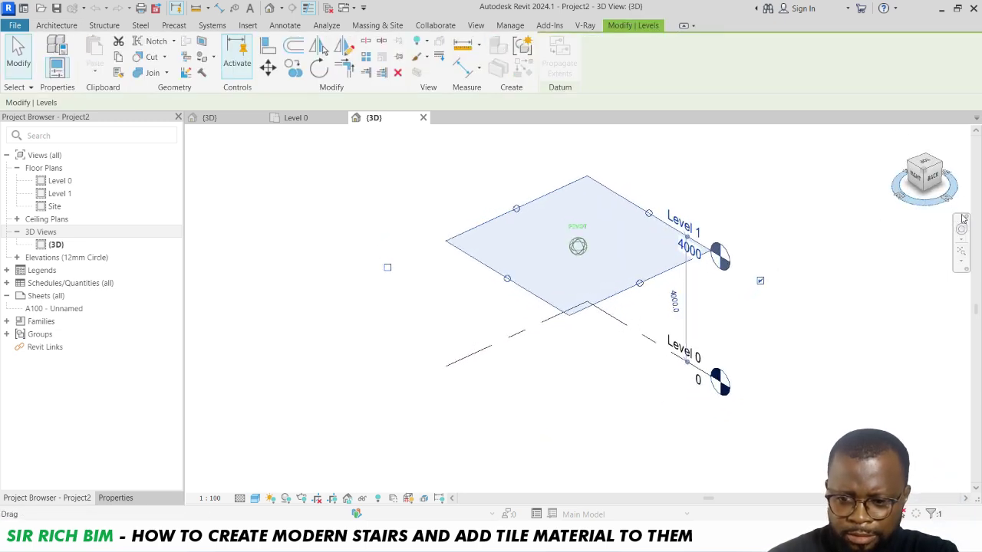
click(683, 249)
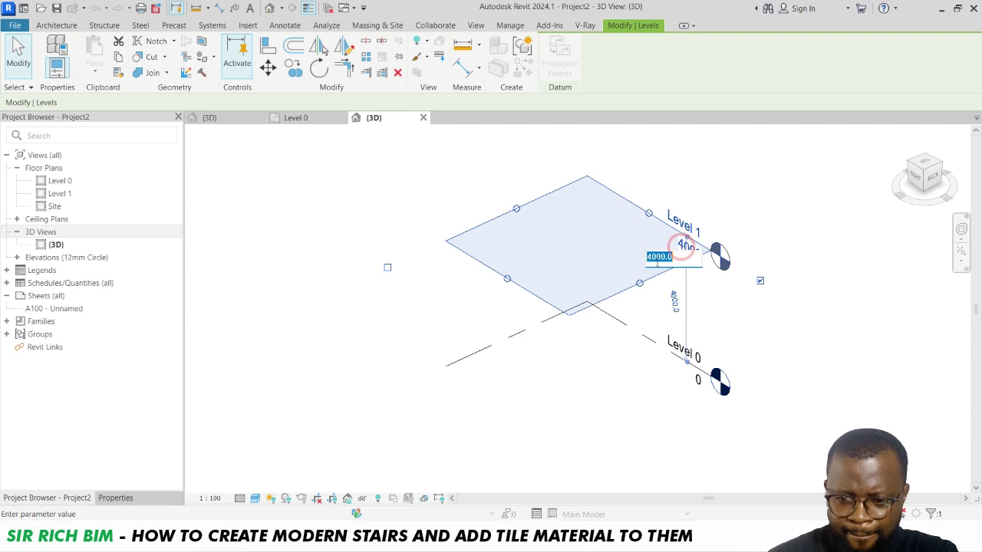
drag(652, 259, 627, 263)
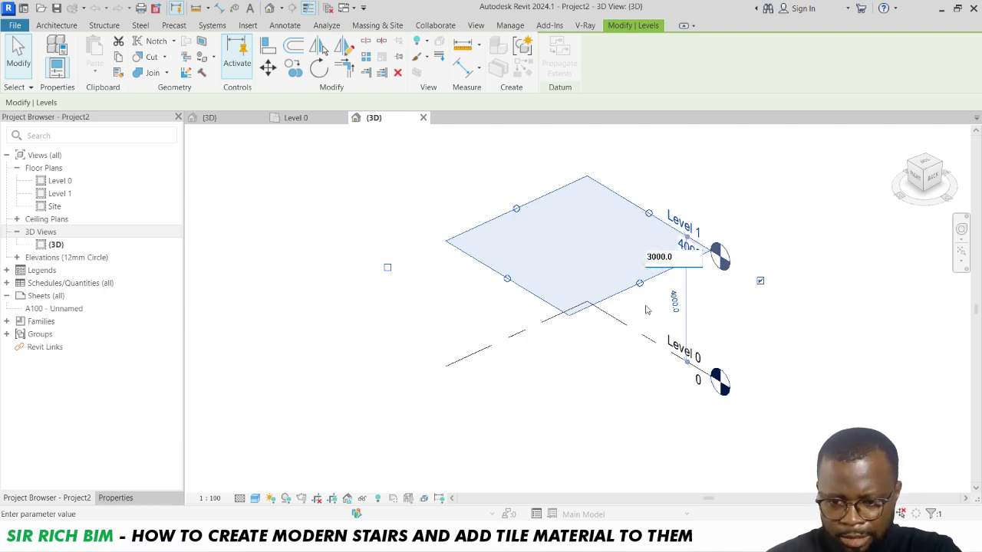
key(Return)
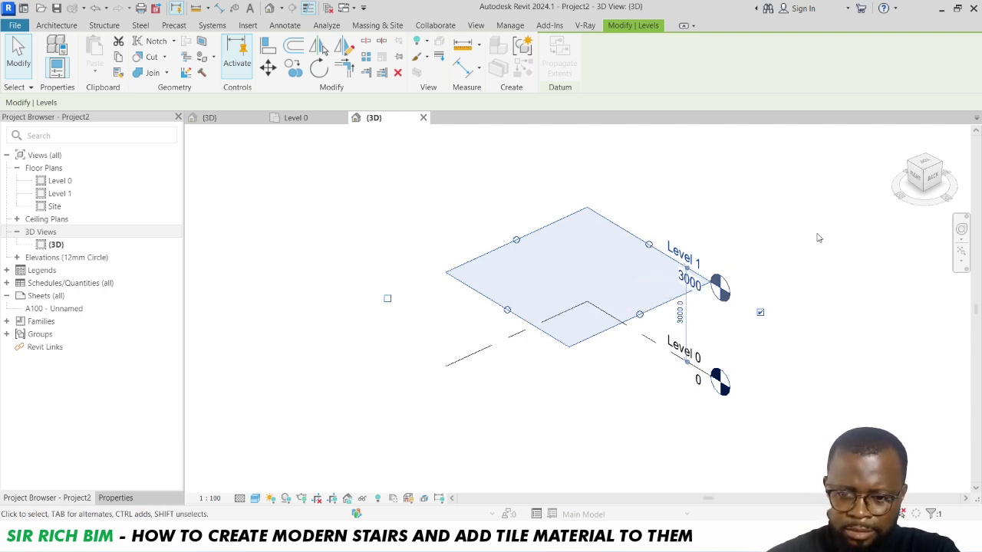
click(794, 214)
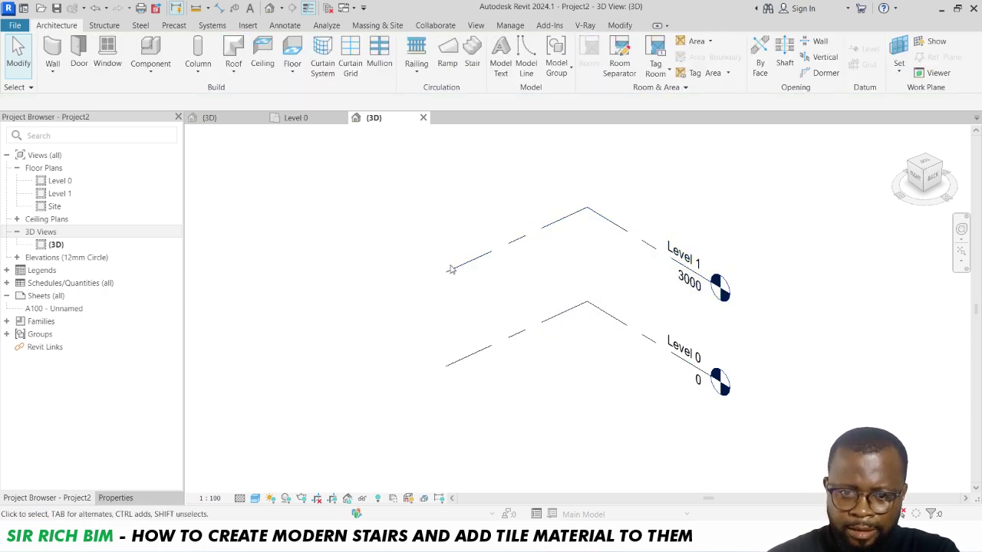
click(642, 338)
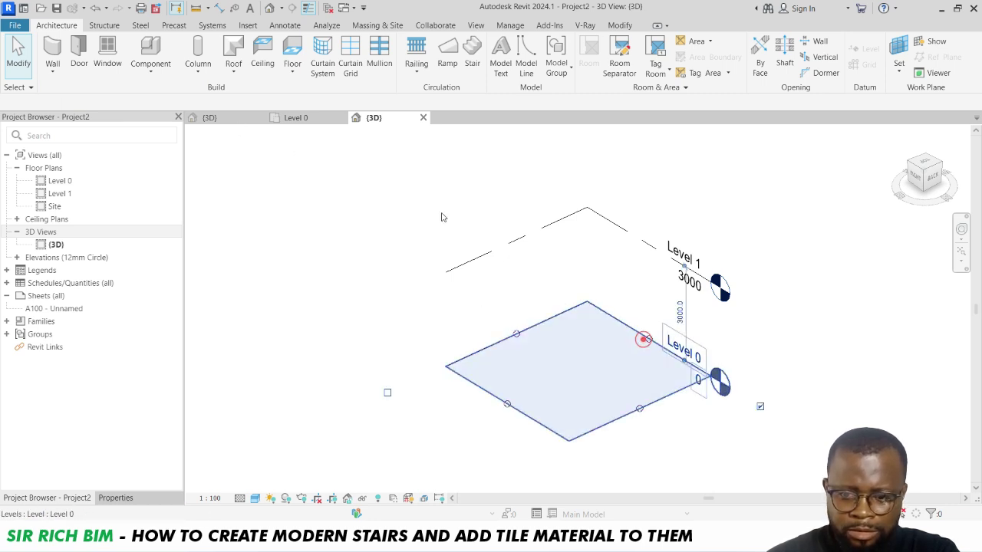
Step: Start a new stair in the Level 0 floor plan with an actual run width of 1200
click(316, 120)
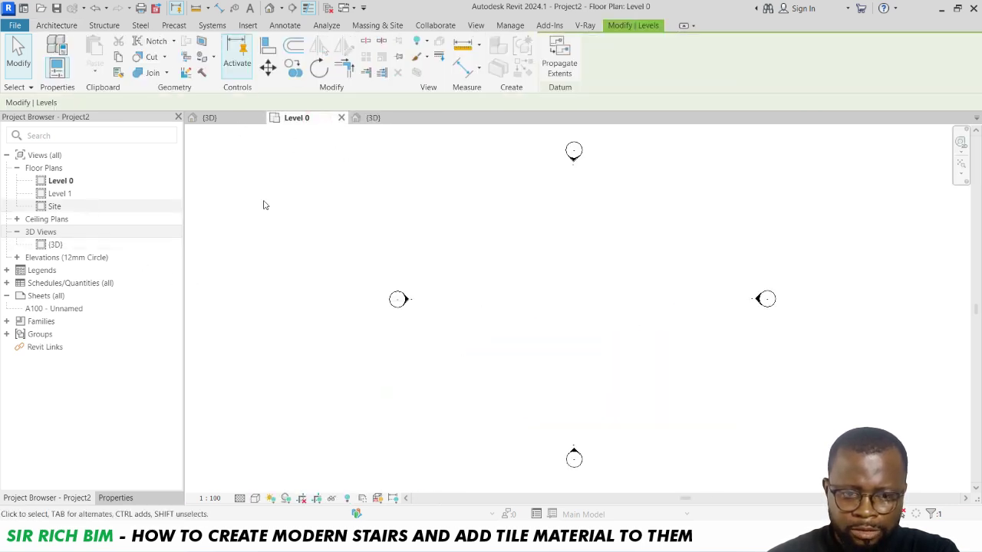
click(64, 27)
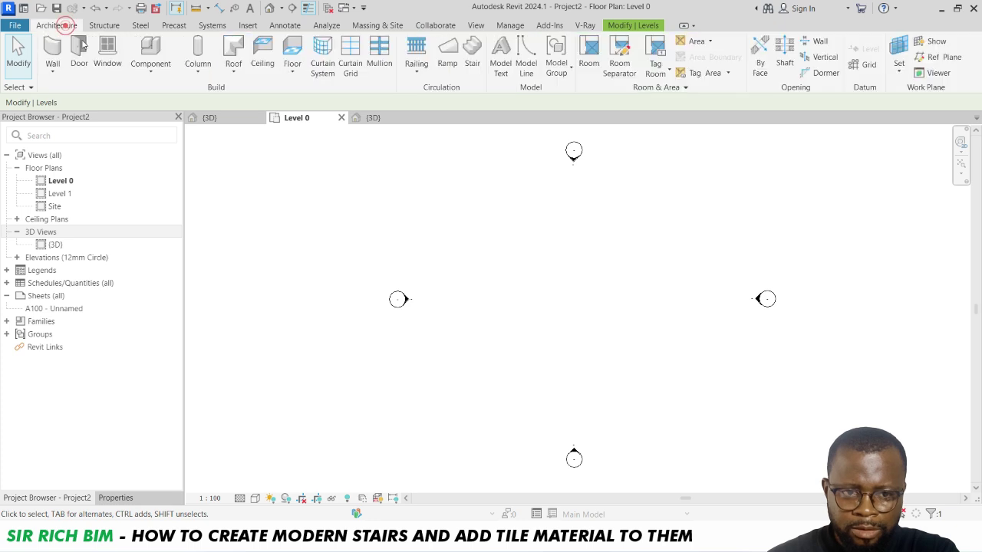
click(469, 48)
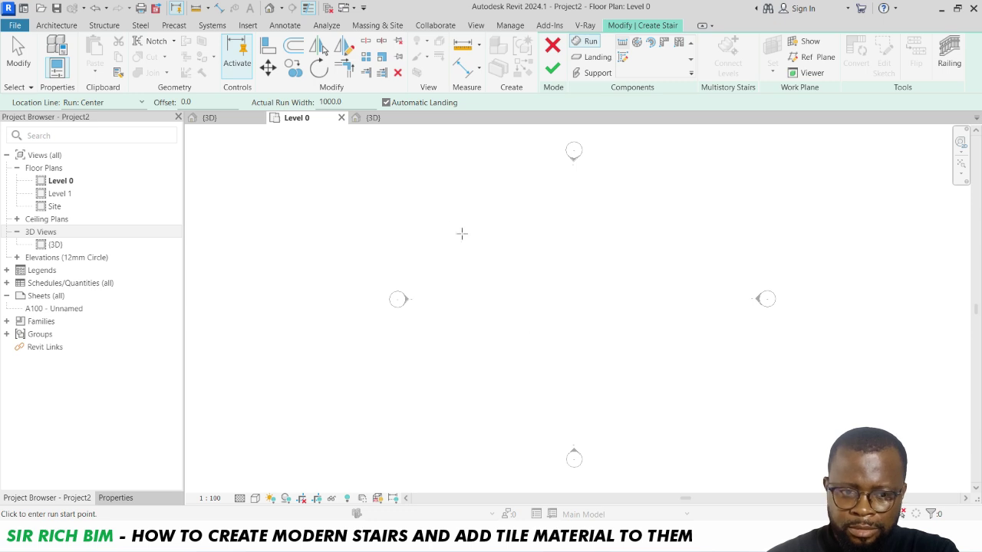
right_click(327, 102)
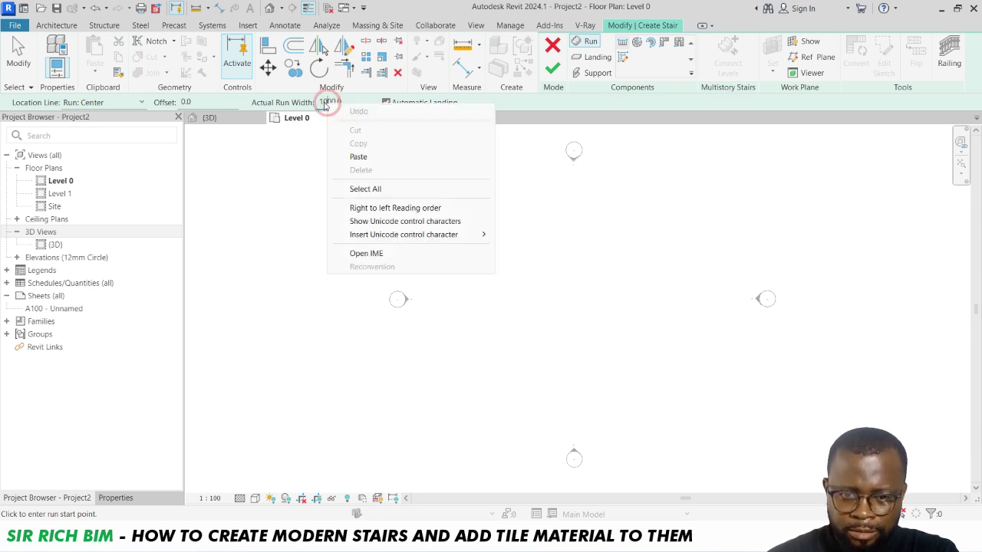
click(315, 112)
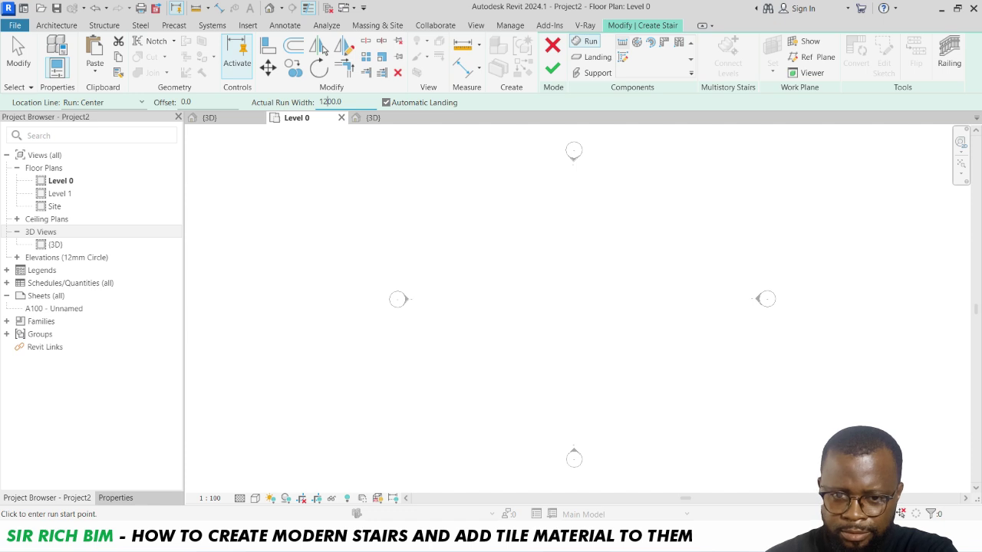
Step: Change the stair type to the cast-in-place stair Insitu_Concrete_150mm_Waist
click(116, 497)
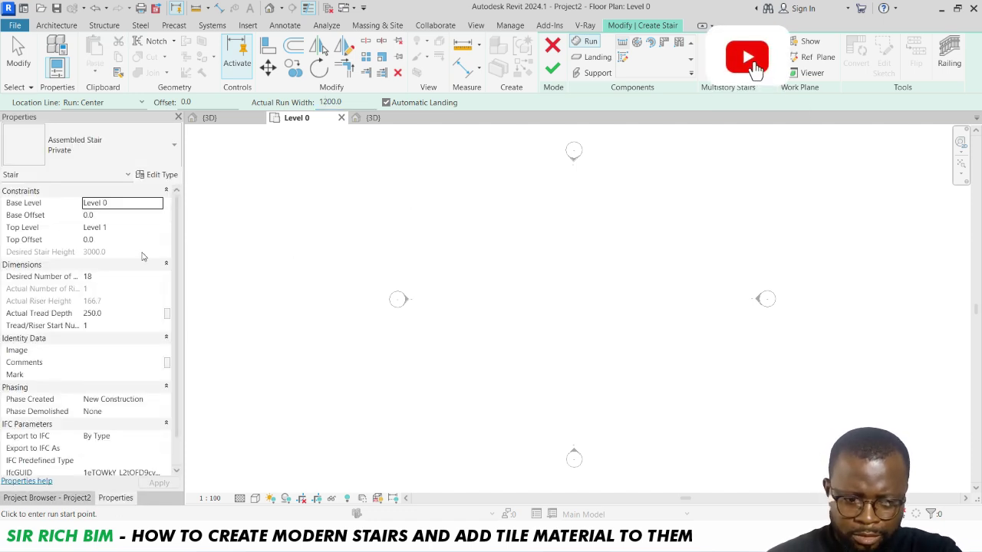
click(128, 148)
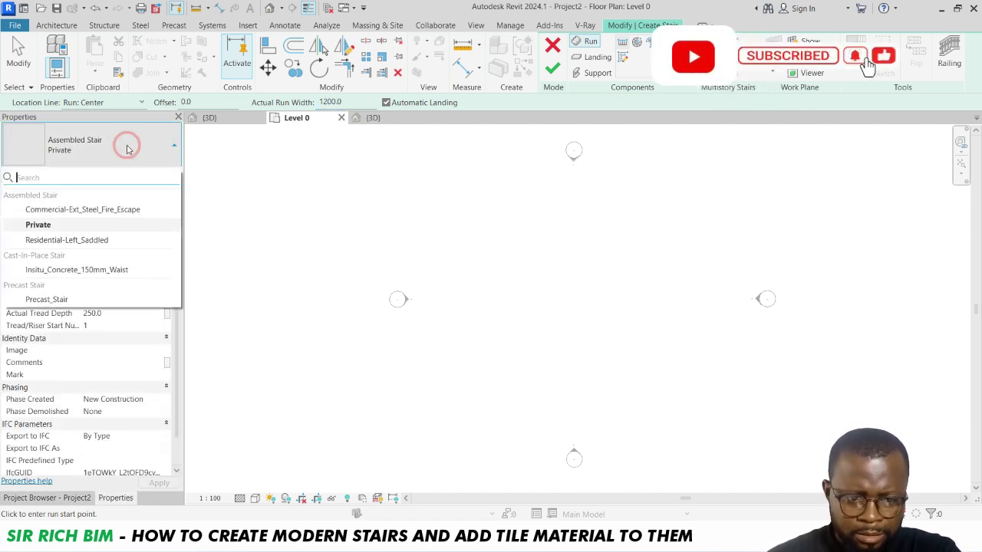
click(91, 272)
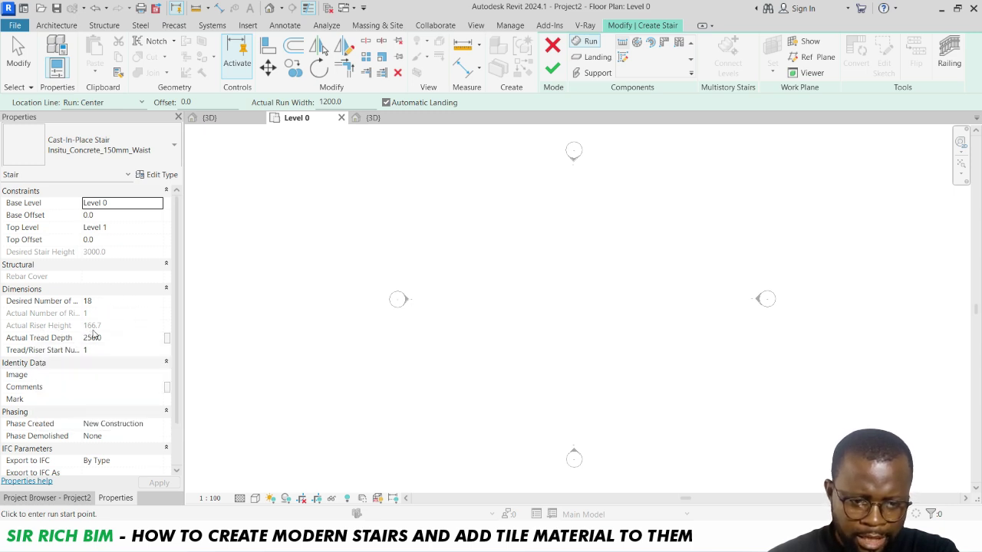
Step: Set the stair's desired number of risers to 20 and its actual tread depth to 300
click(152, 302)
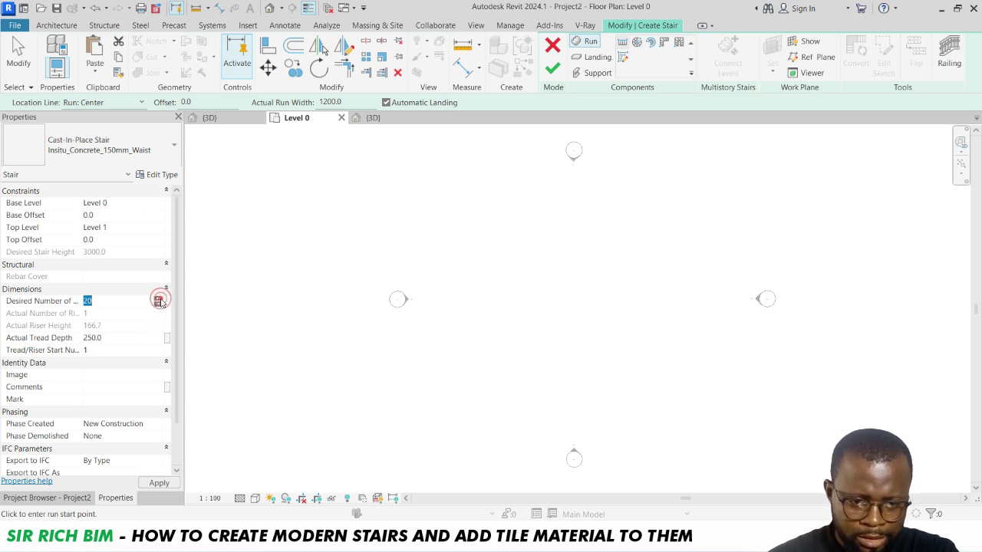
click(143, 322)
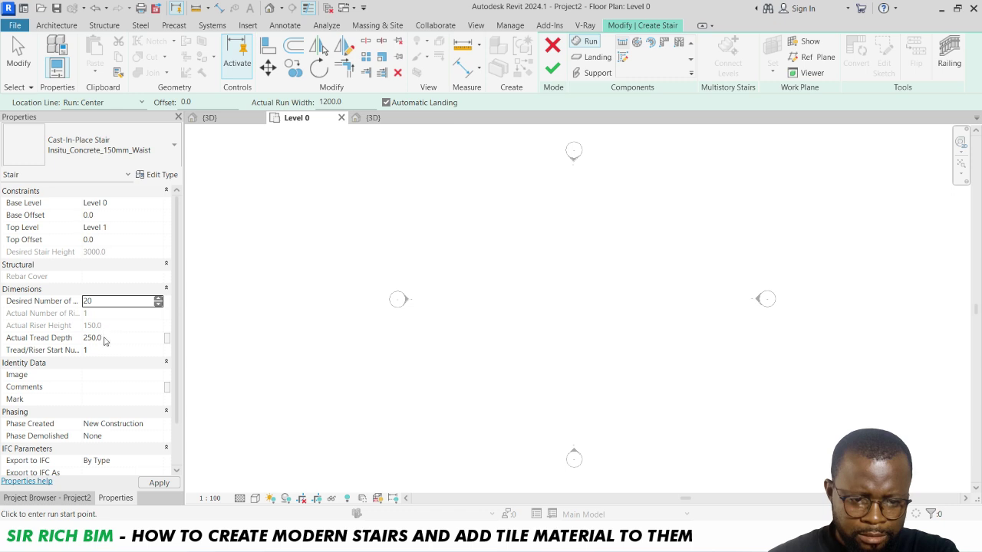
click(115, 338)
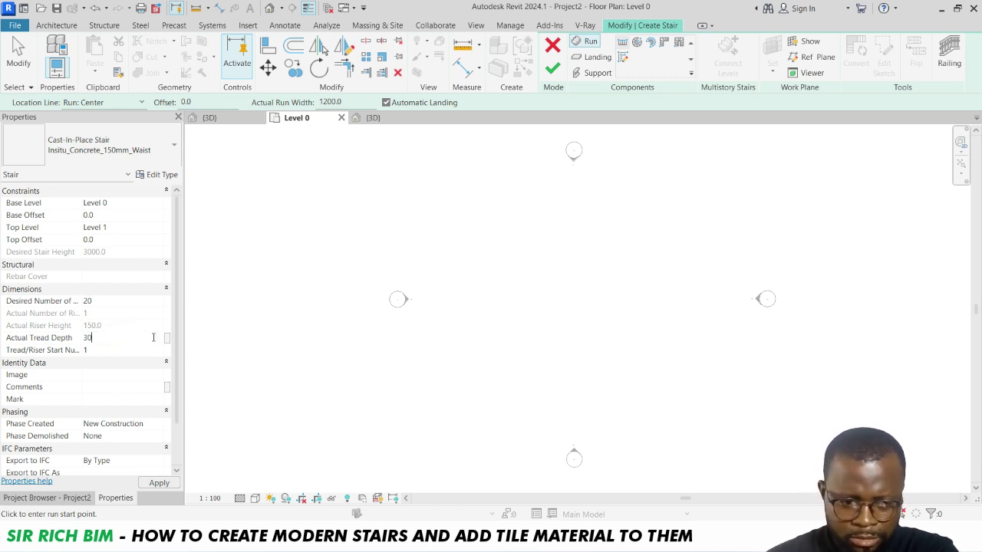
click(161, 482)
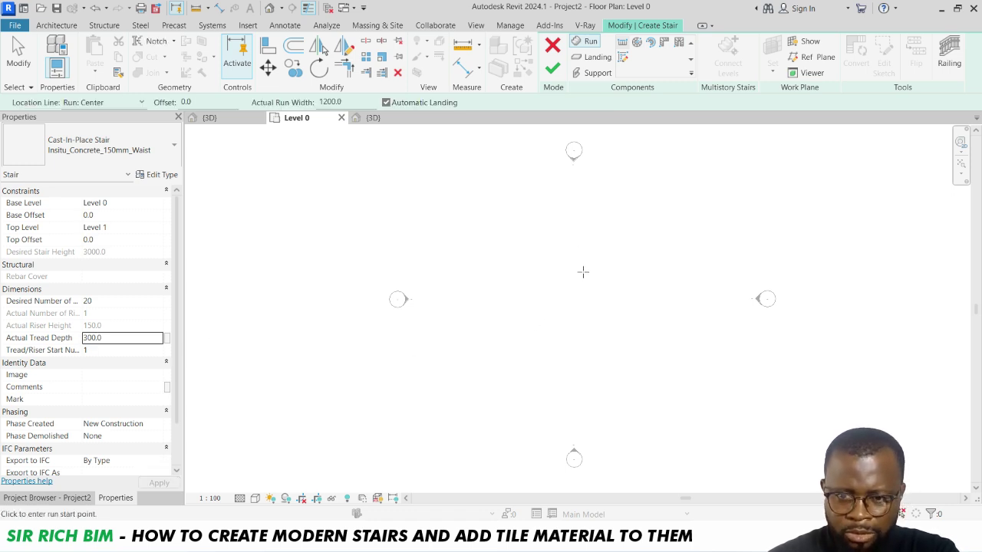
Step: Draw the first straight run vertically upward in the plan with 10 risers and a length of 2700
click(539, 338)
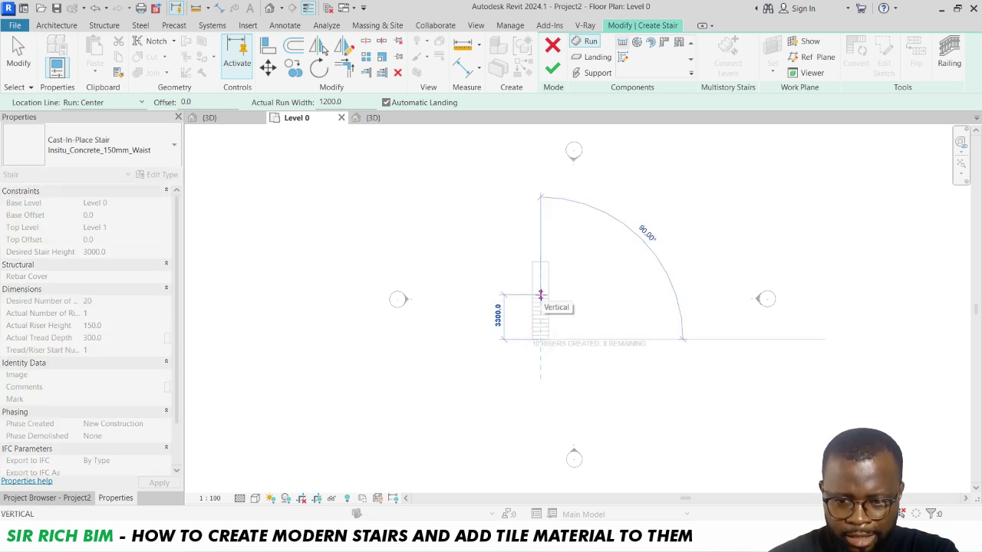
scroll(540, 296, up, 5)
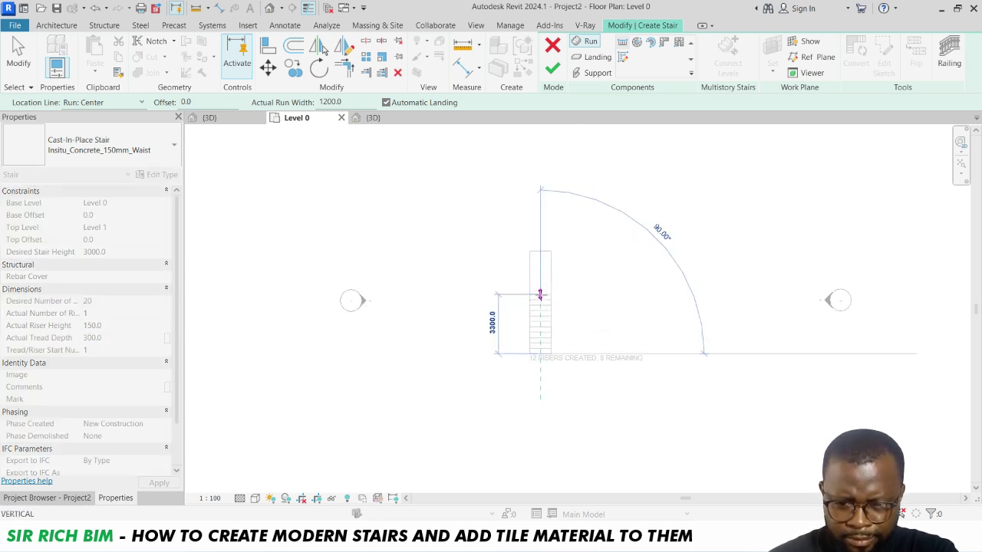
scroll(539, 294, up, 1)
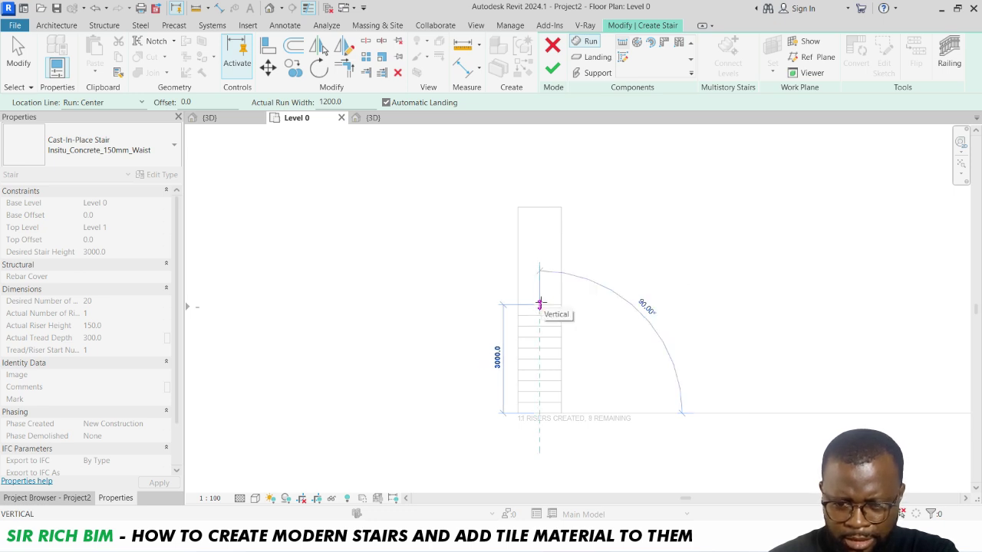
scroll(539, 304, up, 1)
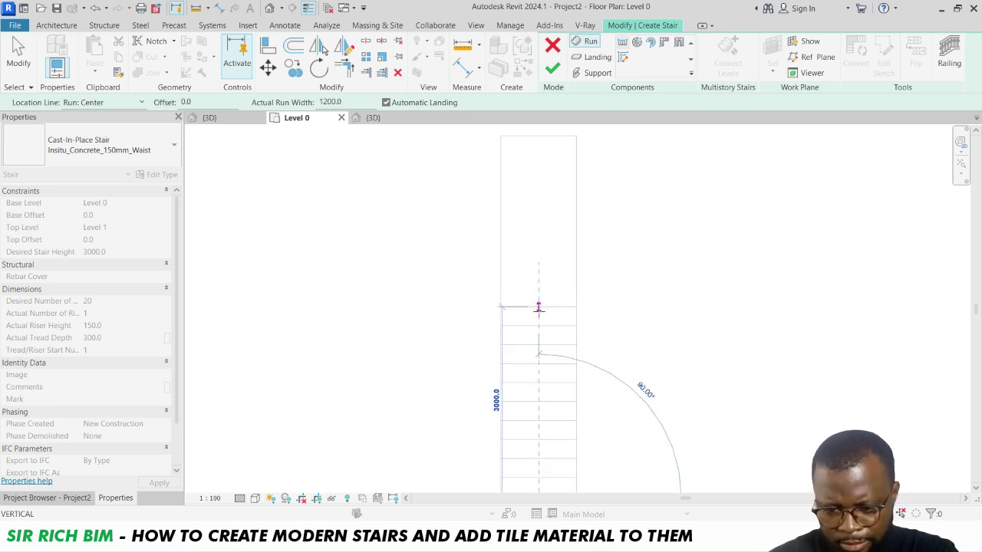
scroll(526, 234, up, 2)
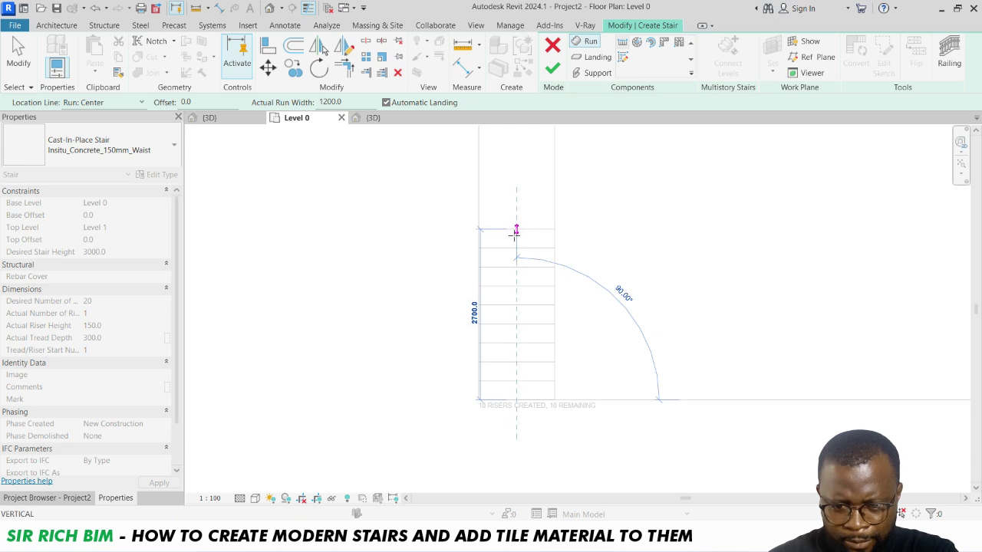
click(515, 233)
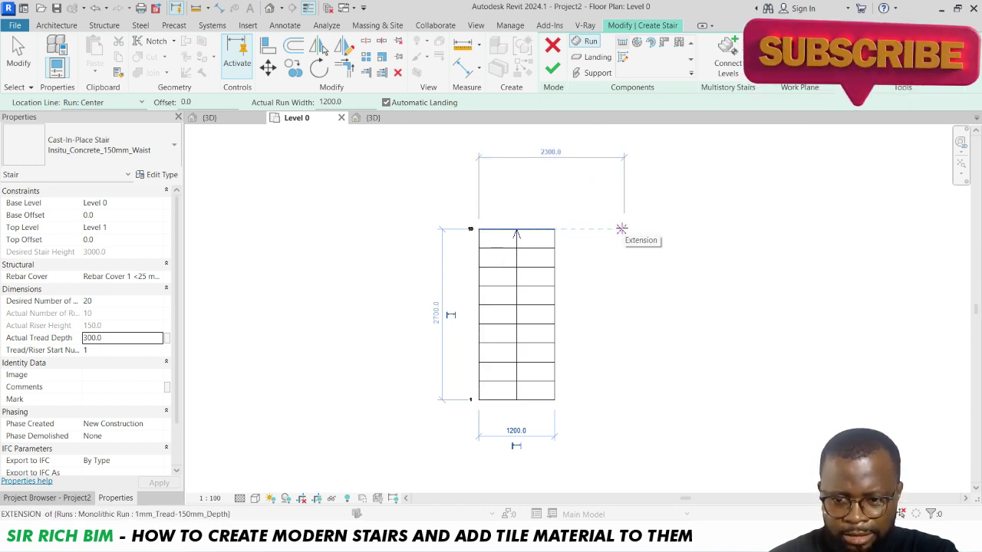
Step: Draw the second straight run downward beside the first with 10 risers and a length of 2700, using the automatic landing
click(621, 228)
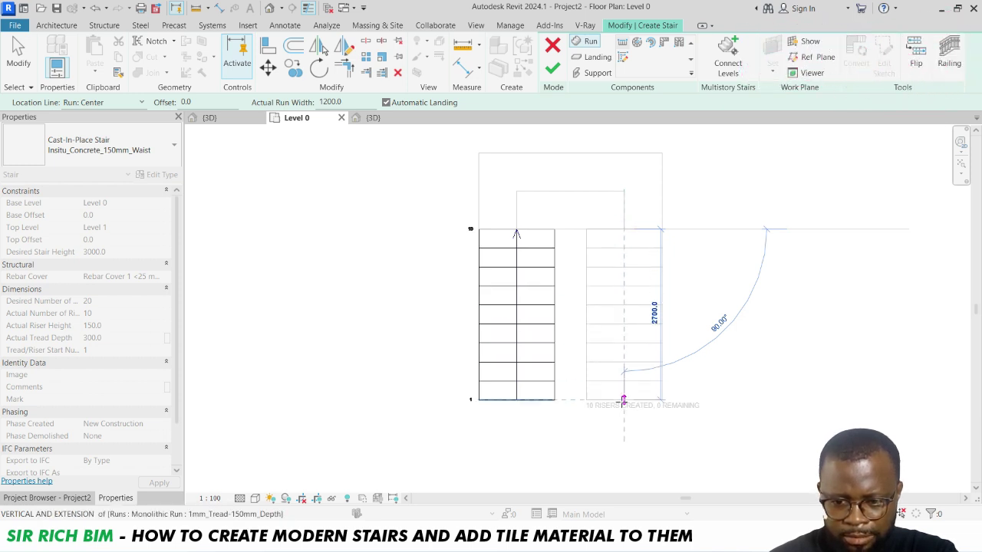
click(623, 399)
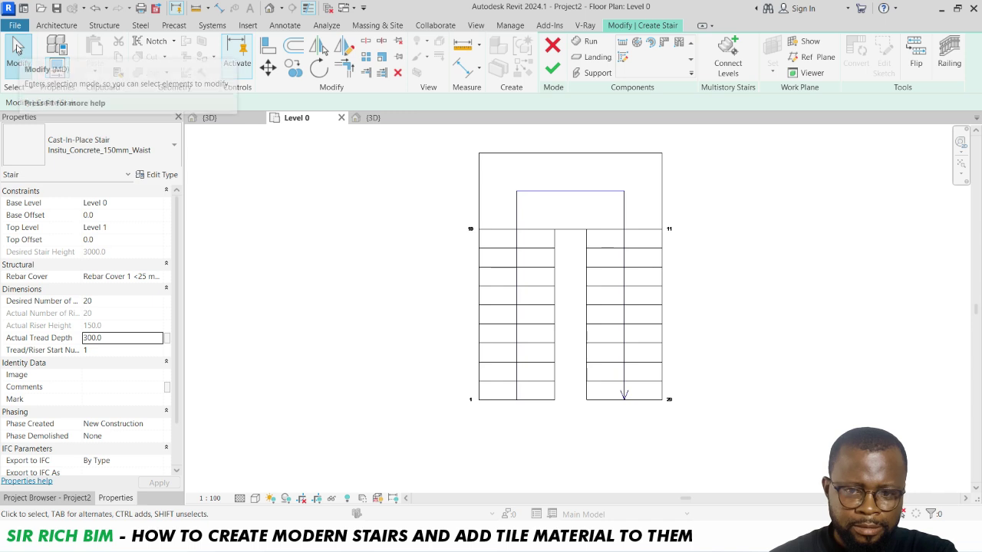
click(16, 48)
Step: Set the gap between the two stair runs to 200 and finish the stair
click(615, 272)
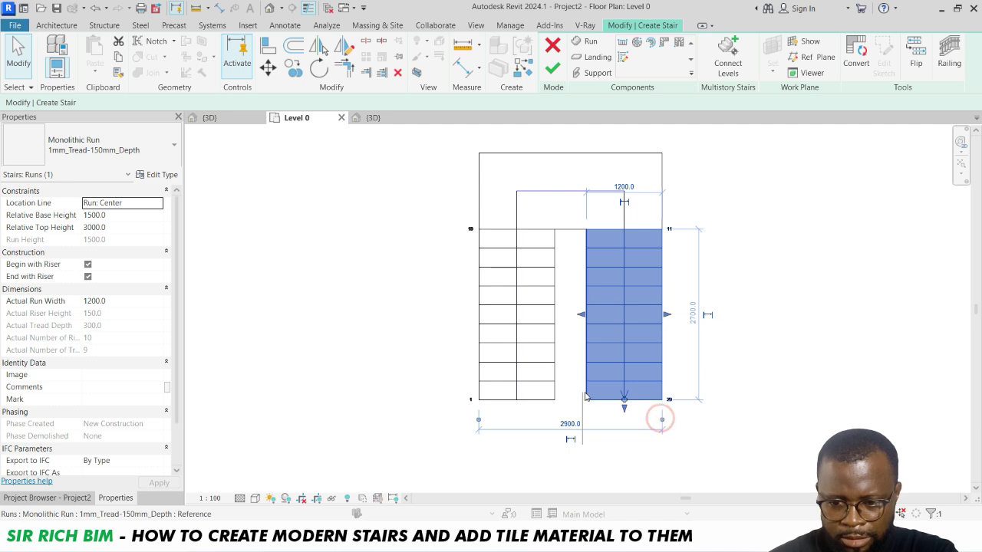
drag(585, 392, 585, 394)
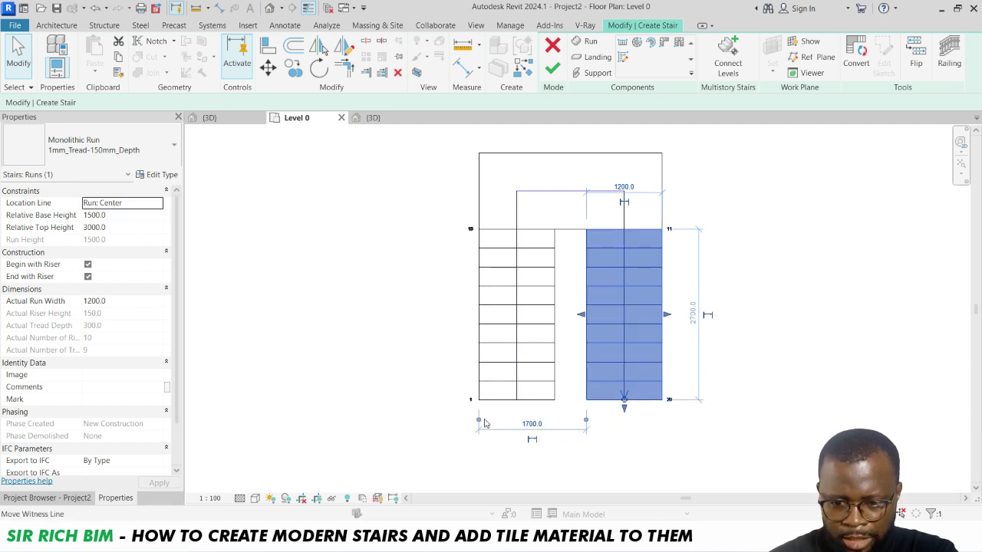
drag(483, 421, 558, 404)
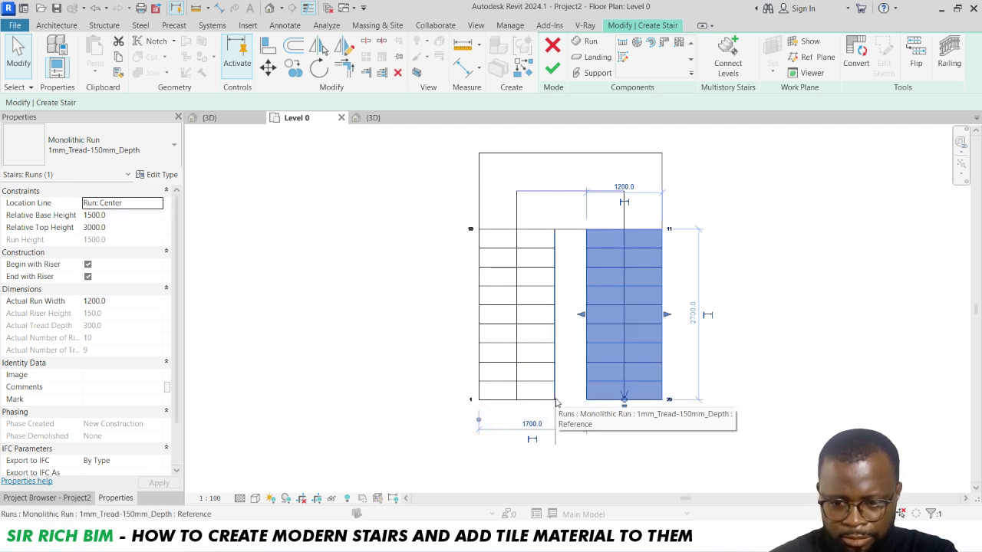
click(570, 421)
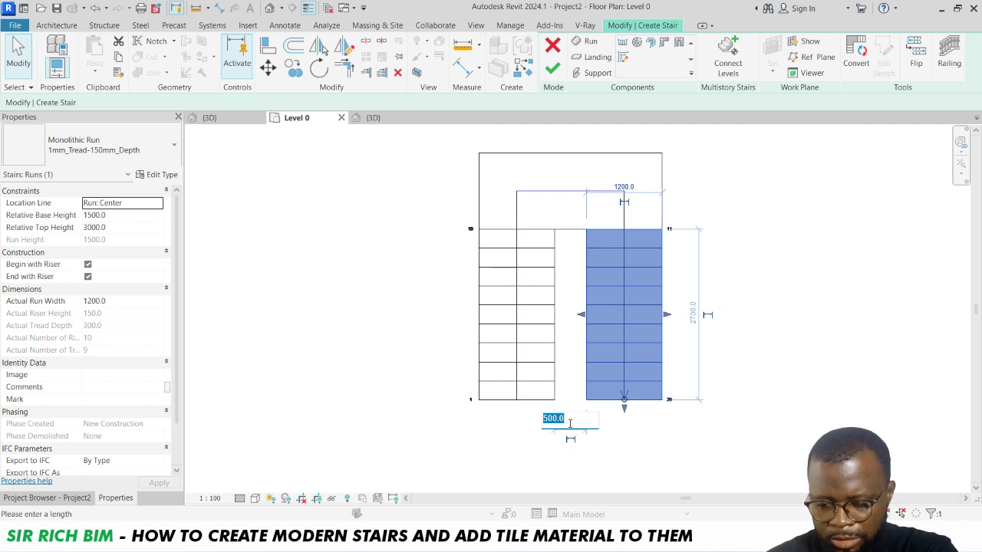
key(Return)
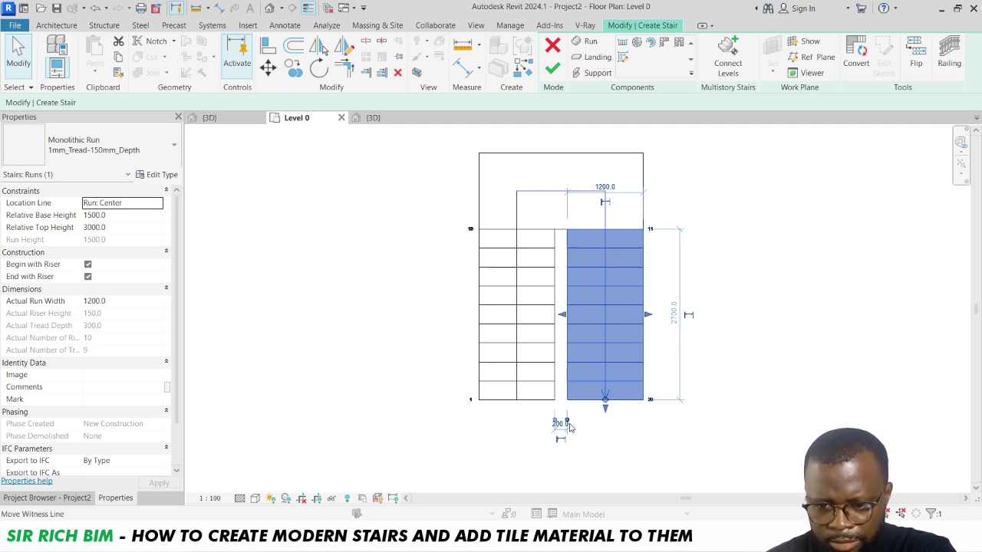
click(554, 71)
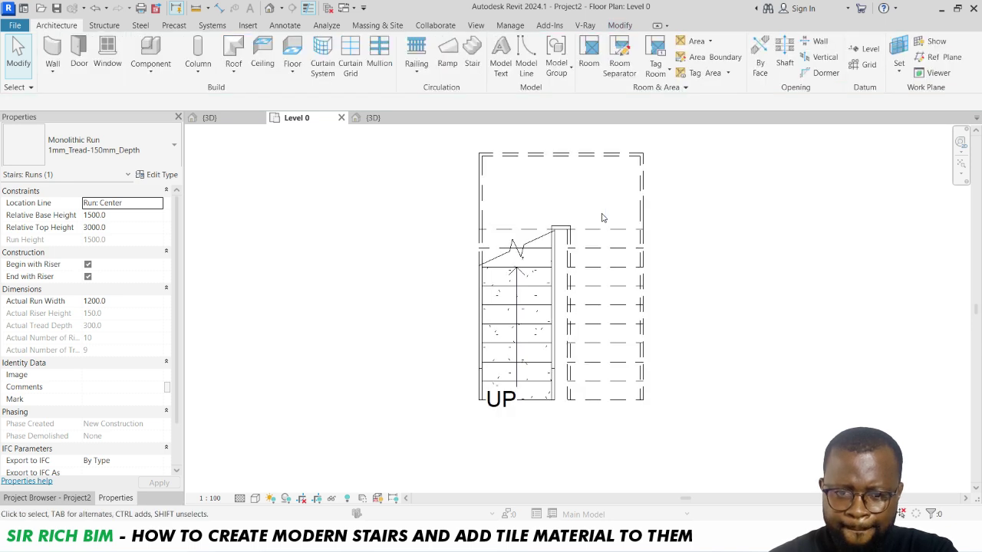
Step: Open the default 3D view and hide the category of the stair's two railings in it
click(270, 8)
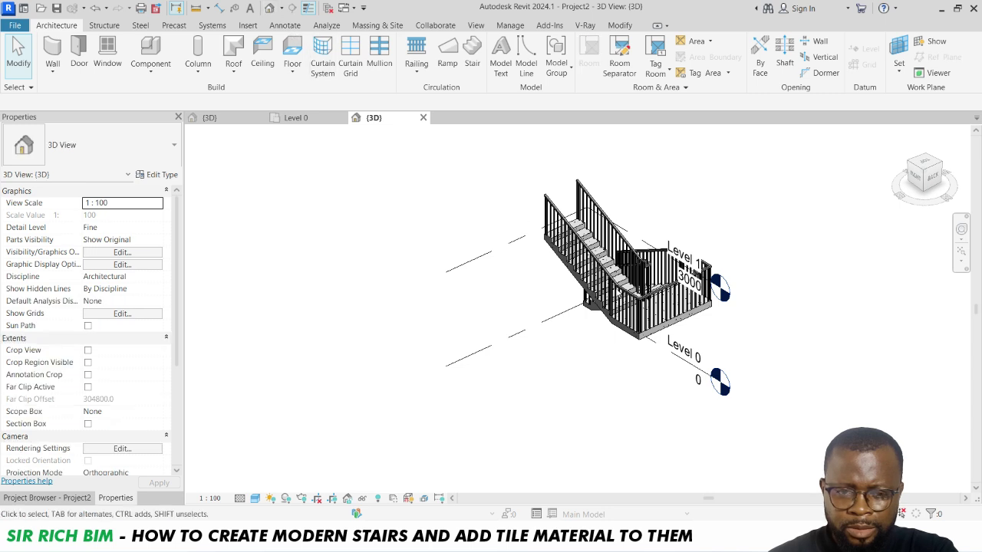
scroll(707, 228, up, 4)
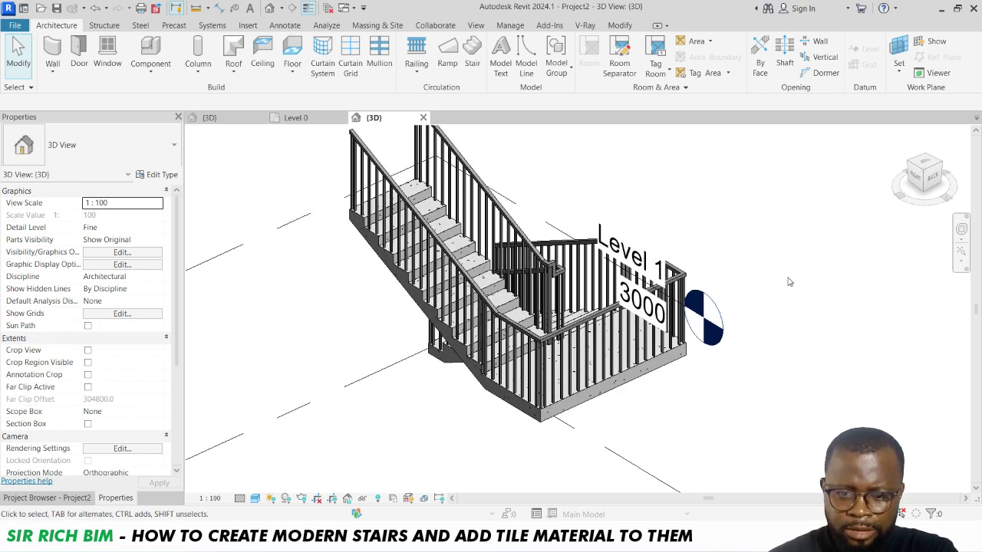
click(495, 200)
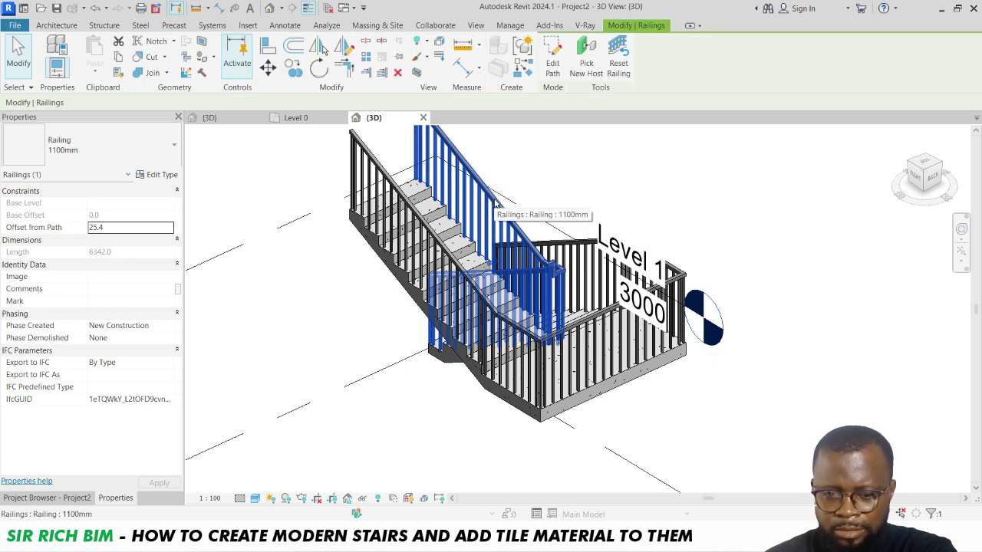
ctrl+click(443, 251)
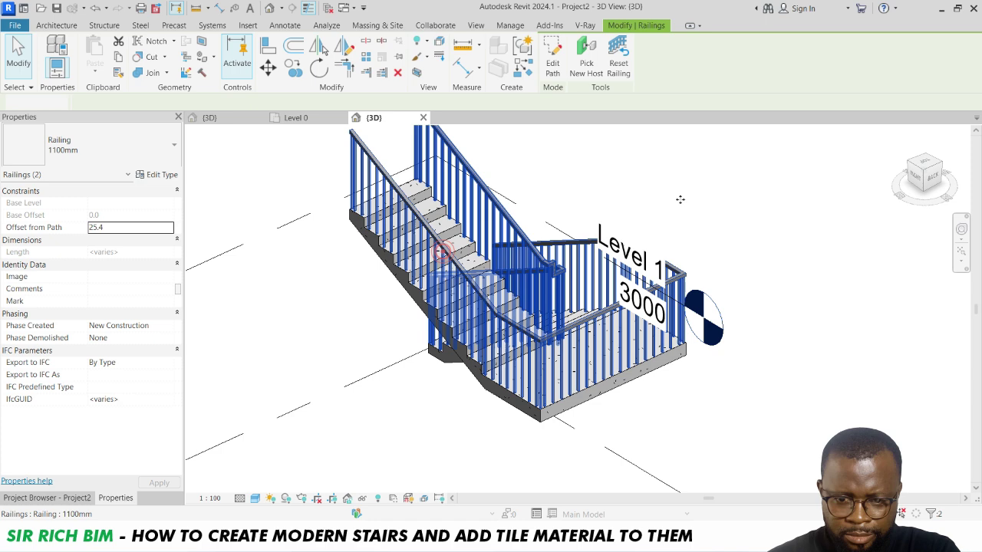
right_click(752, 178)
mouse_move(805, 236)
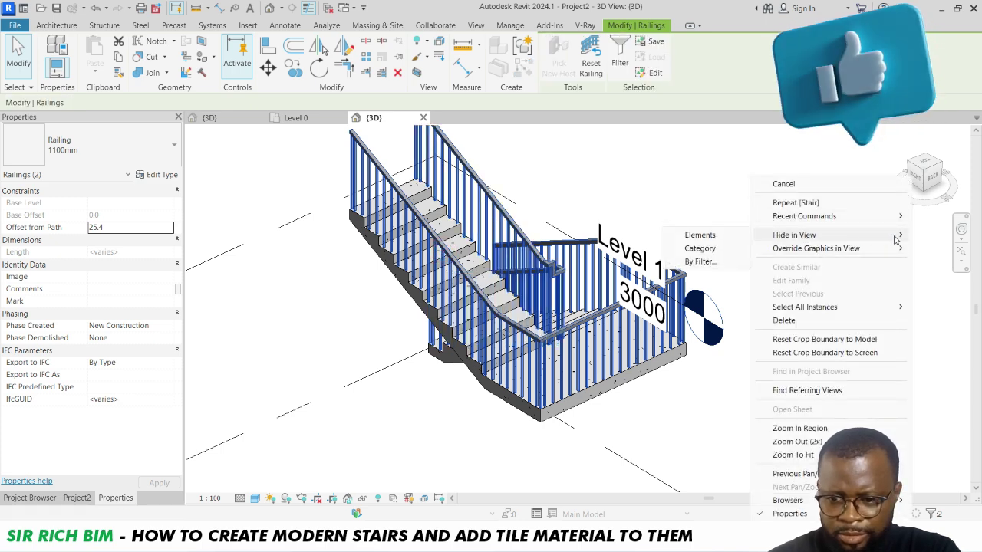
click(706, 250)
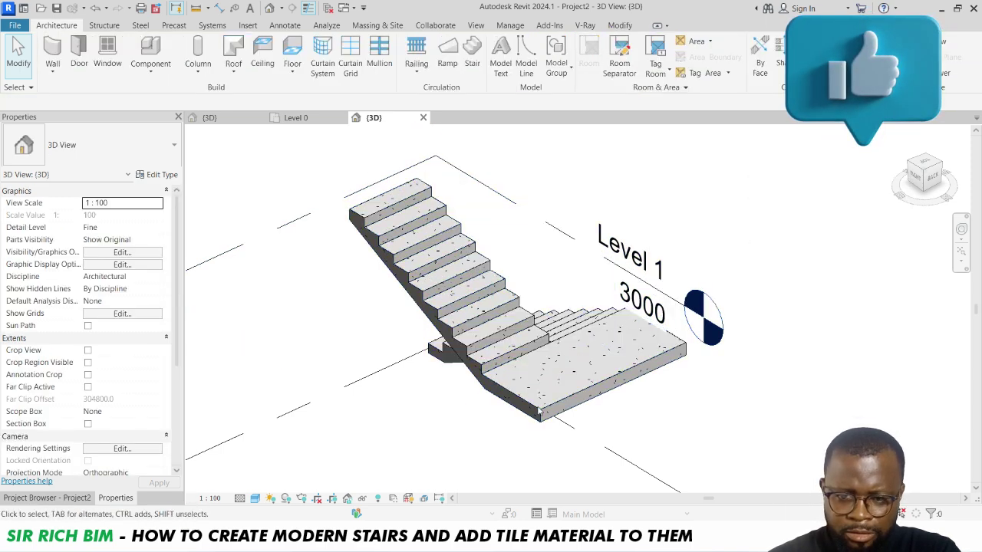
Step: Duplicate the stair's type as Insitu_Concrete_150mm_Waist 2
drag(898, 194, 326, 215)
middle_drag(557, 379, 688, 316)
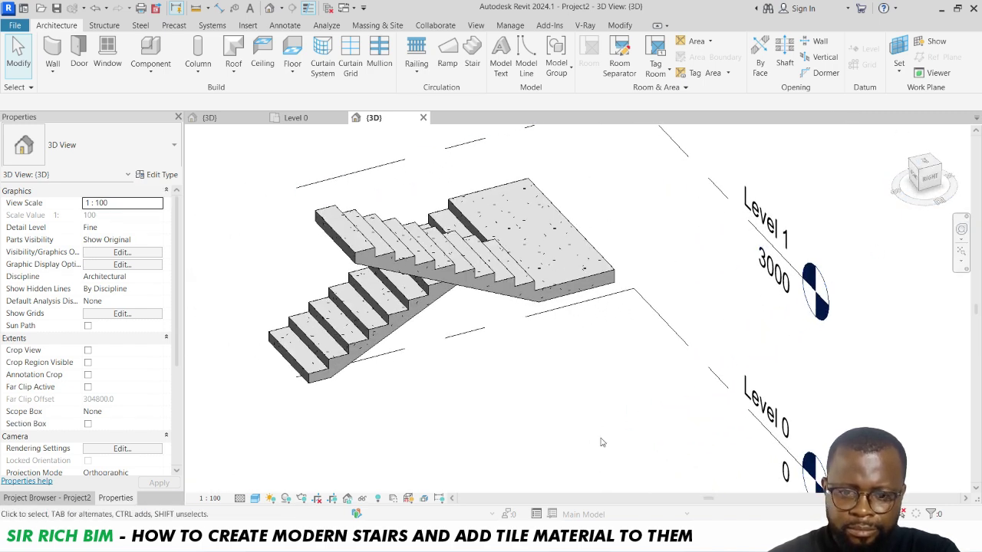
scroll(618, 456, down, 2)
drag(895, 190, 2, 434)
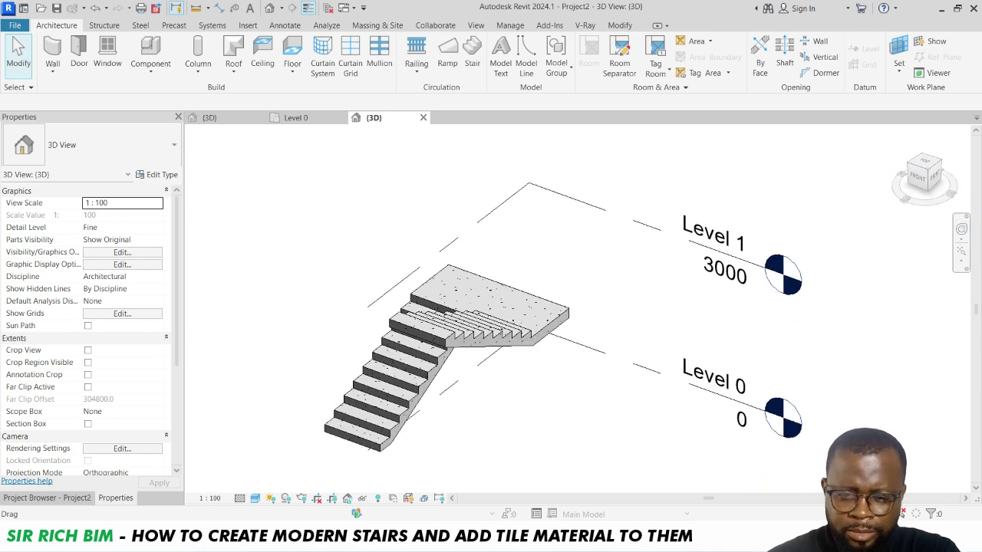
scroll(407, 414, up, 5)
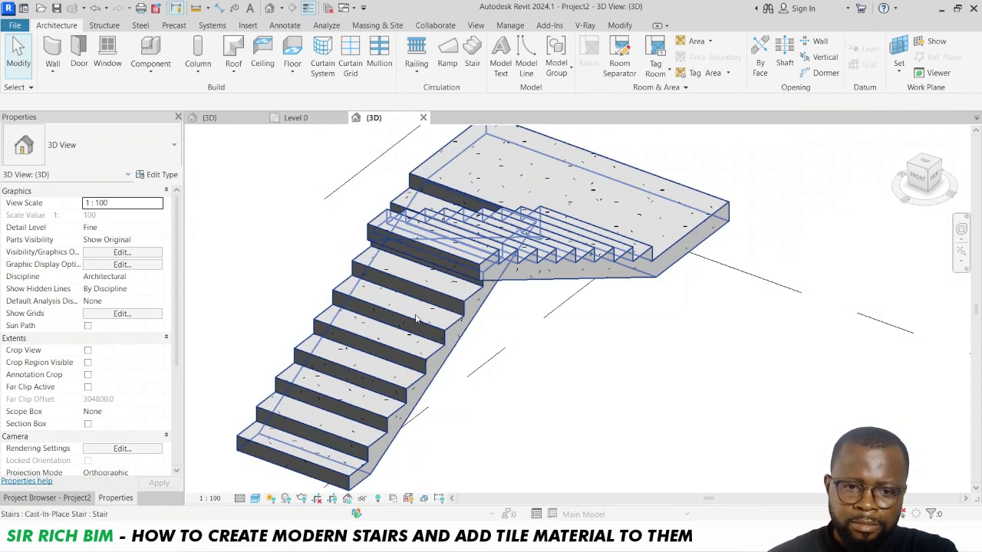
click(433, 334)
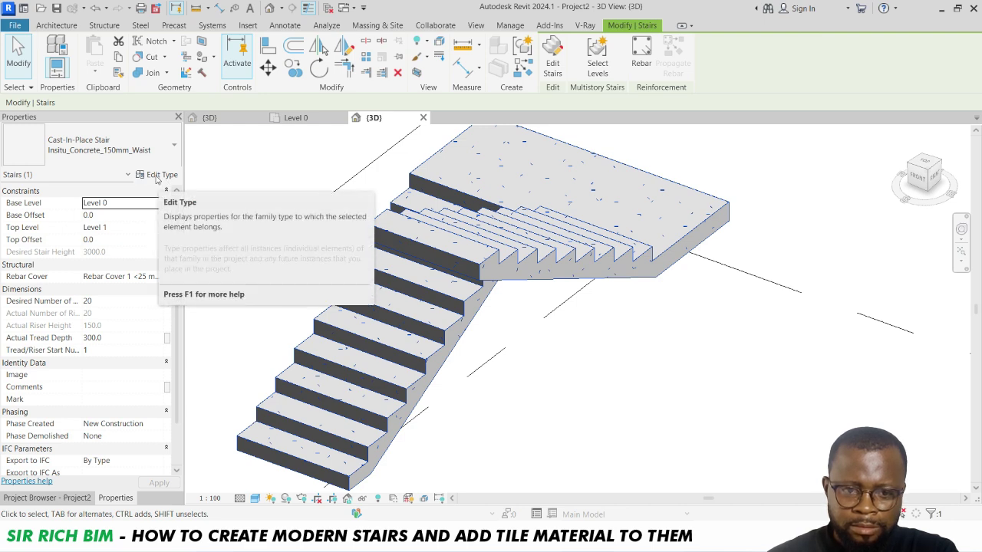
click(156, 176)
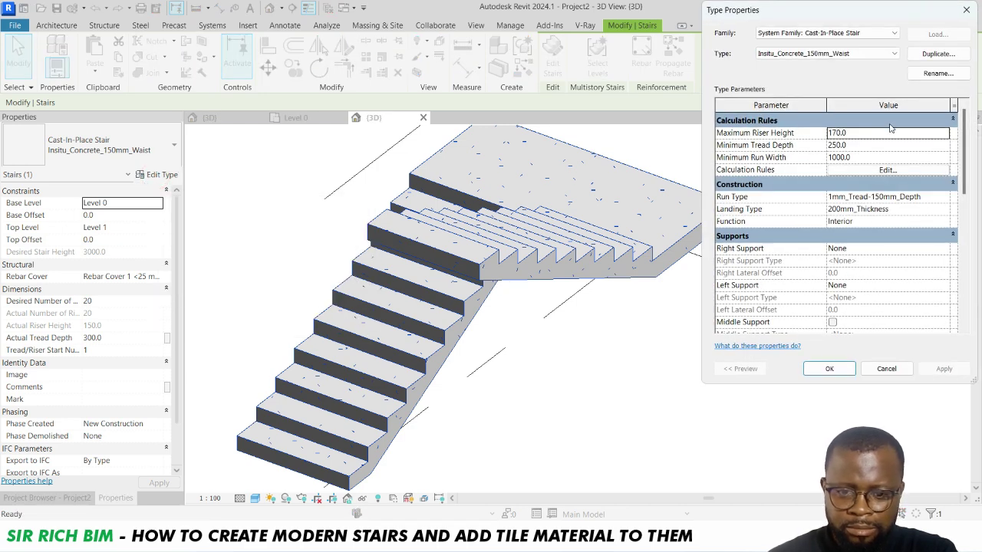
drag(867, 13, 711, 78)
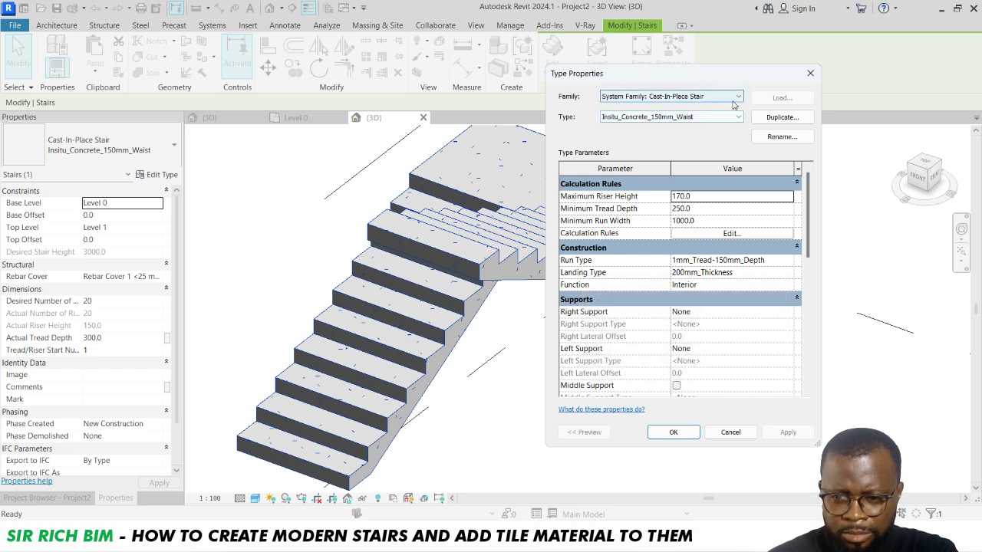
click(780, 118)
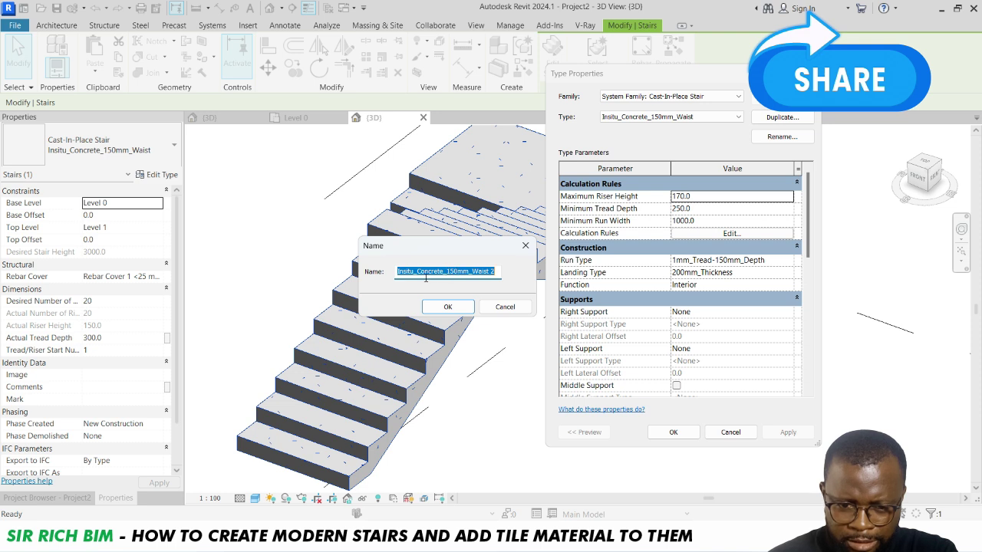
click(464, 306)
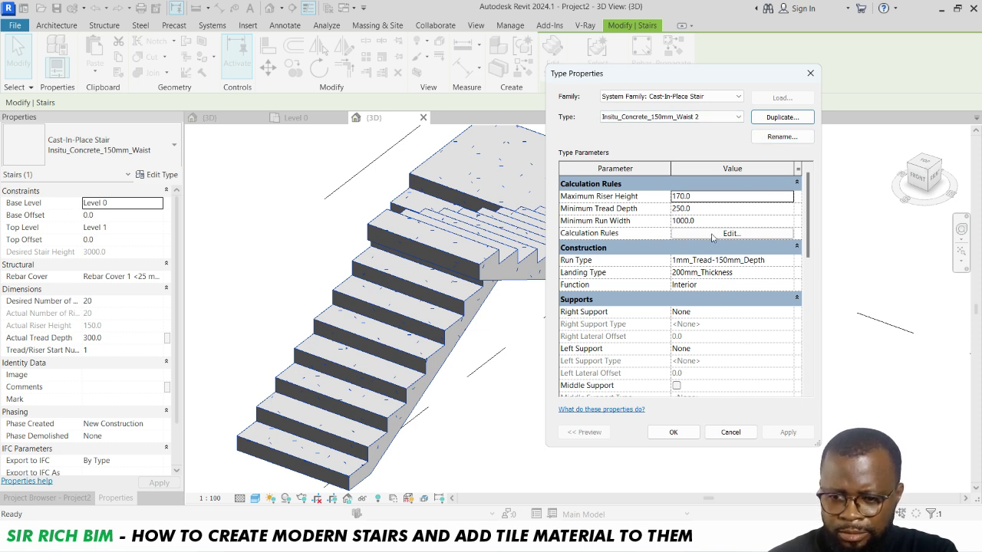
Step: Open the type properties of the run type 1mm_Tread-150mm_Depth and enable and apply its risers
click(786, 265)
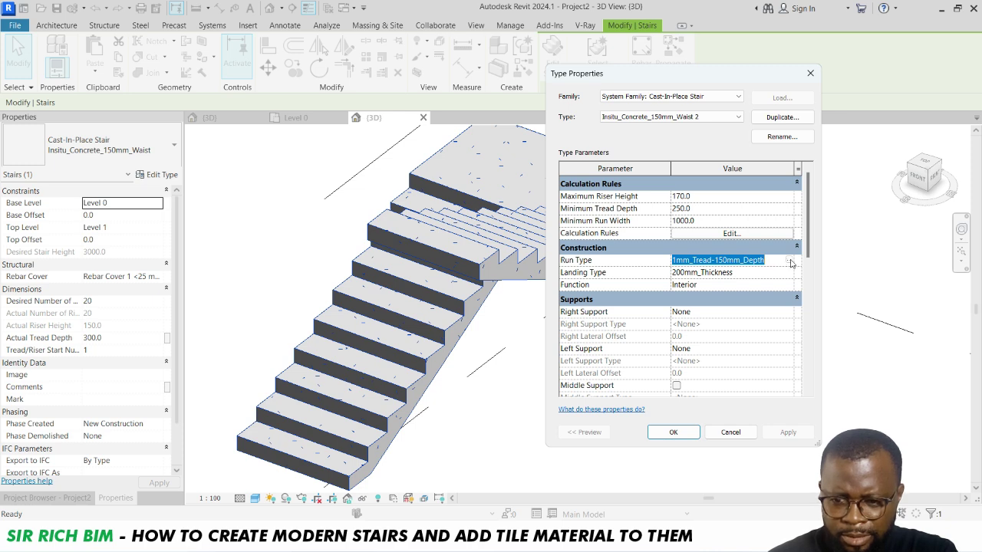
click(791, 263)
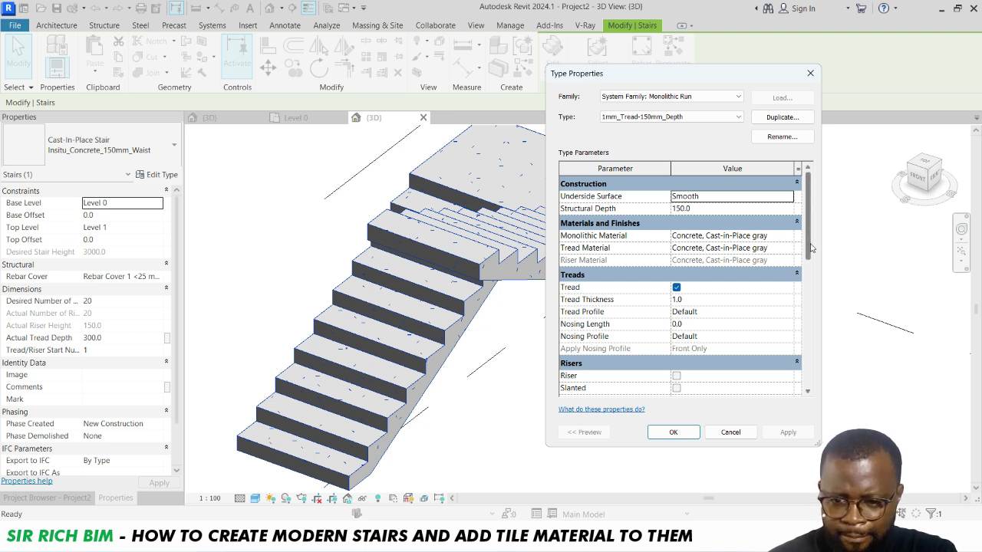
scroll(811, 257, down, 3)
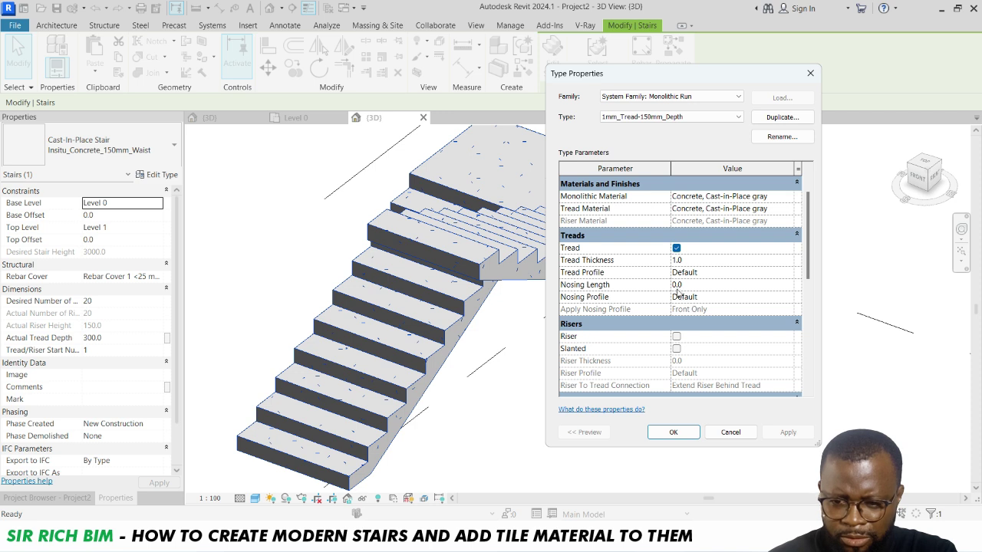
click(677, 336)
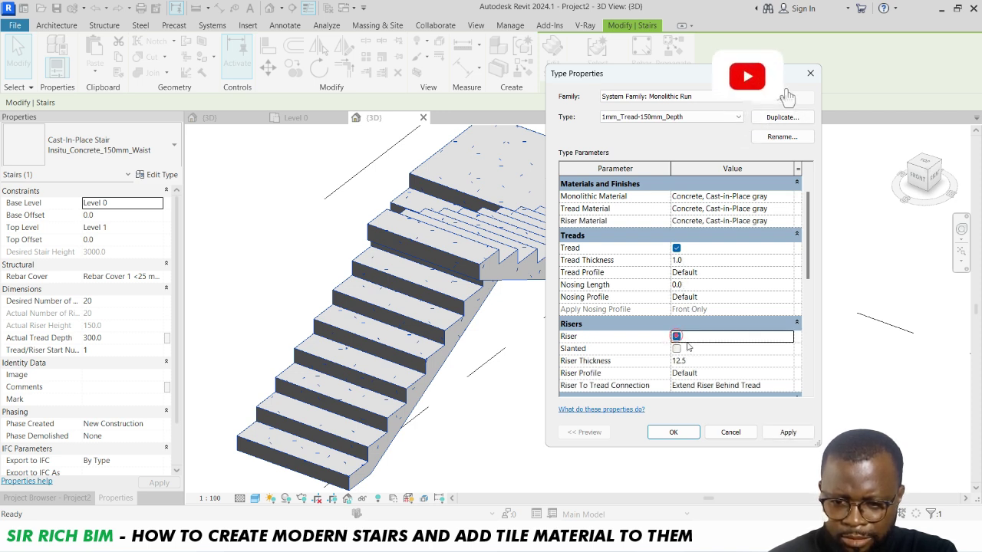
click(787, 431)
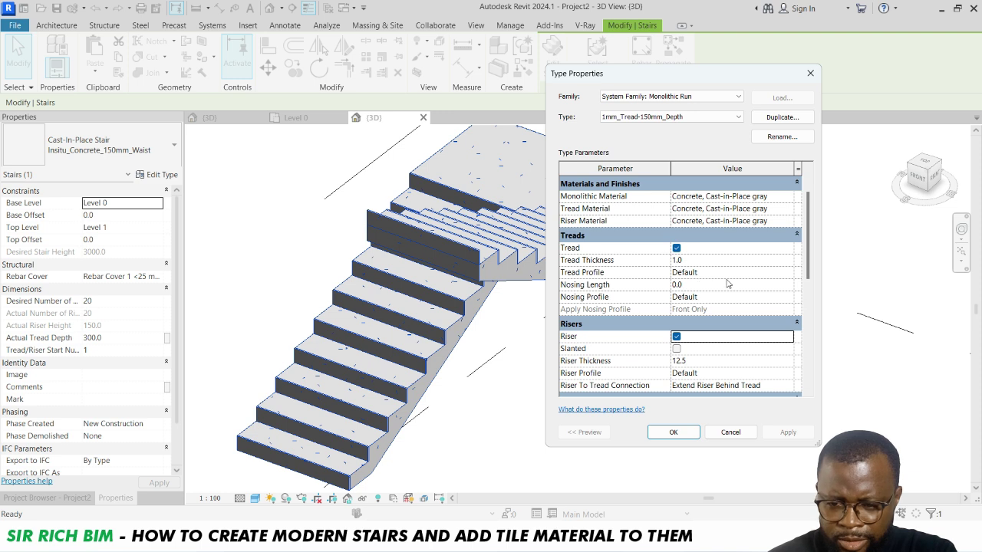
click(789, 276)
click(790, 276)
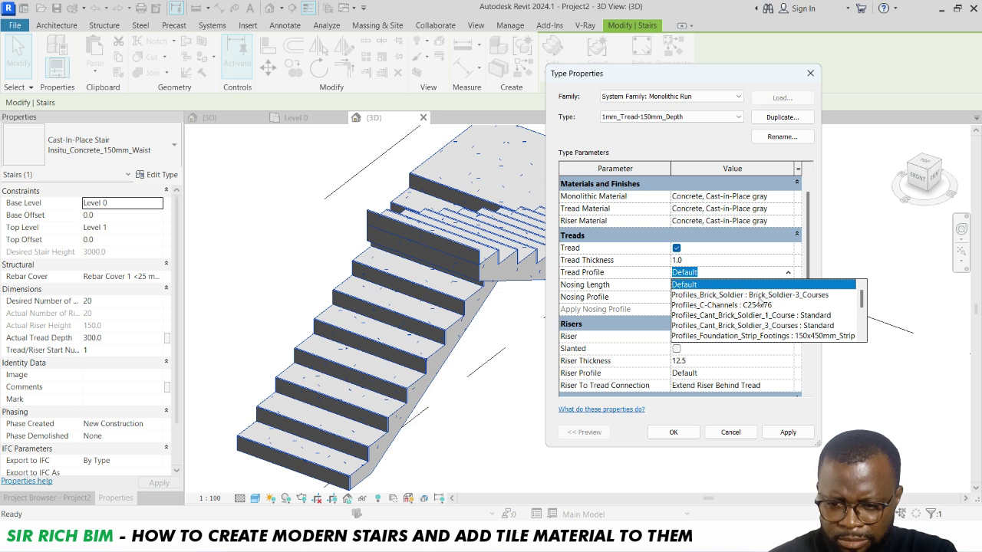
click(817, 263)
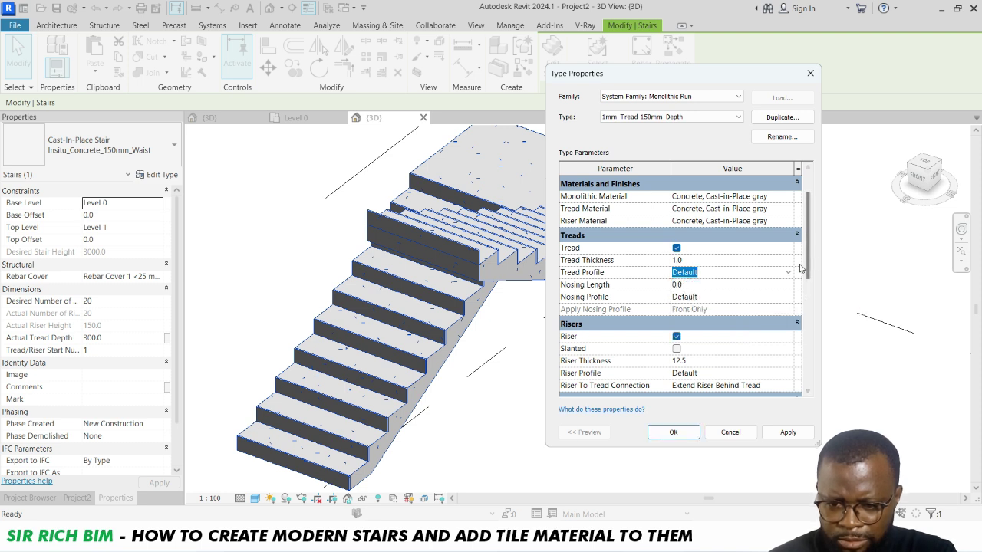
Step: Set the run type's tread thickness to 12.5 and apply it
click(725, 260)
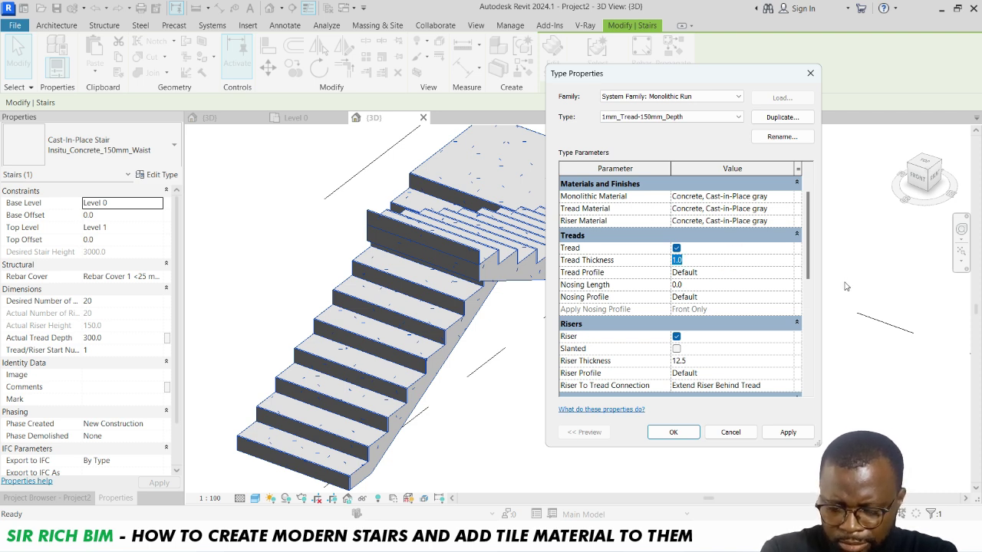
text(12)
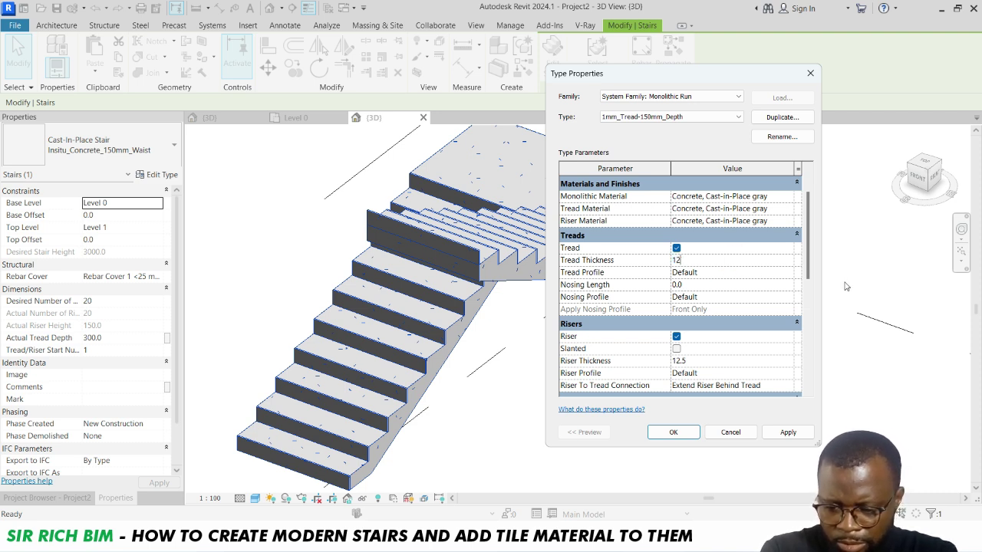
text(.5)
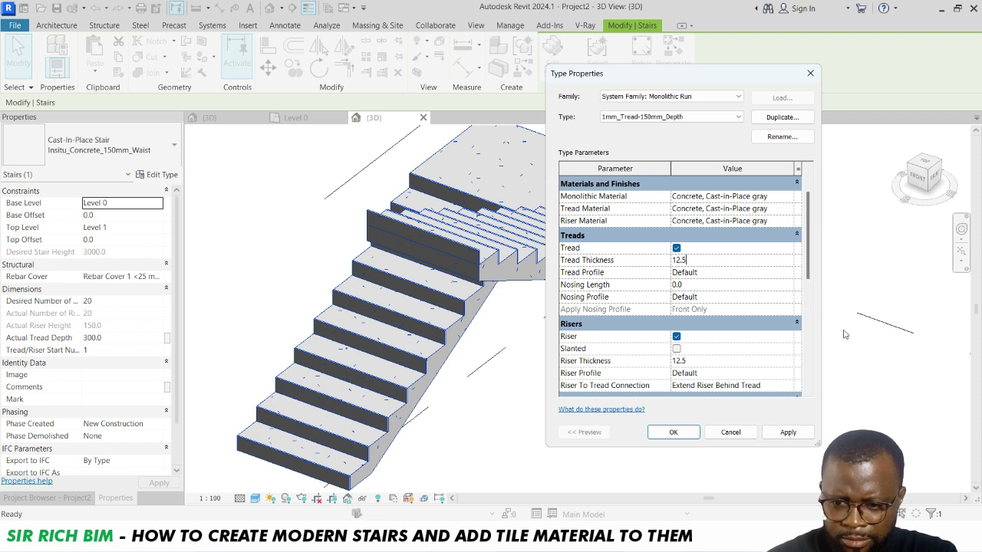
click(735, 360)
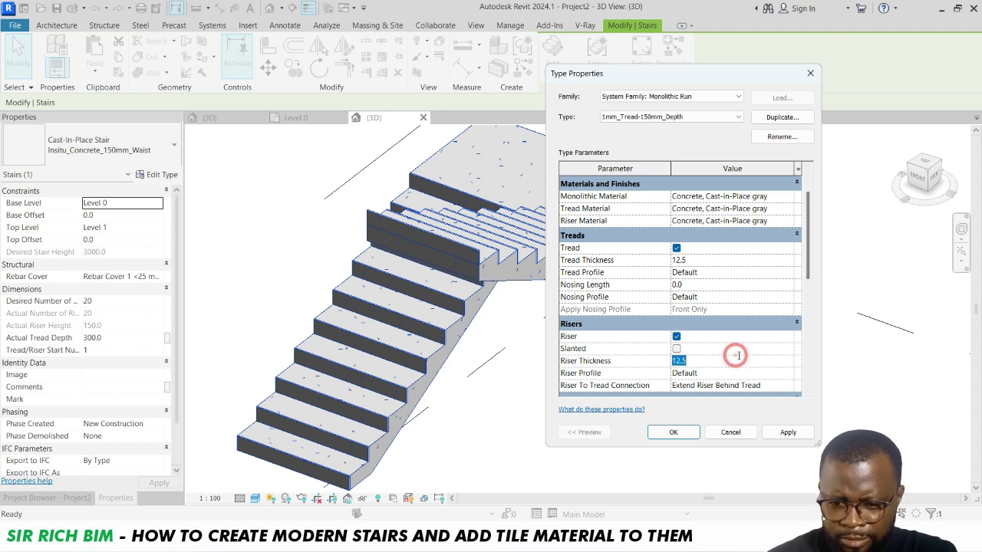
click(786, 432)
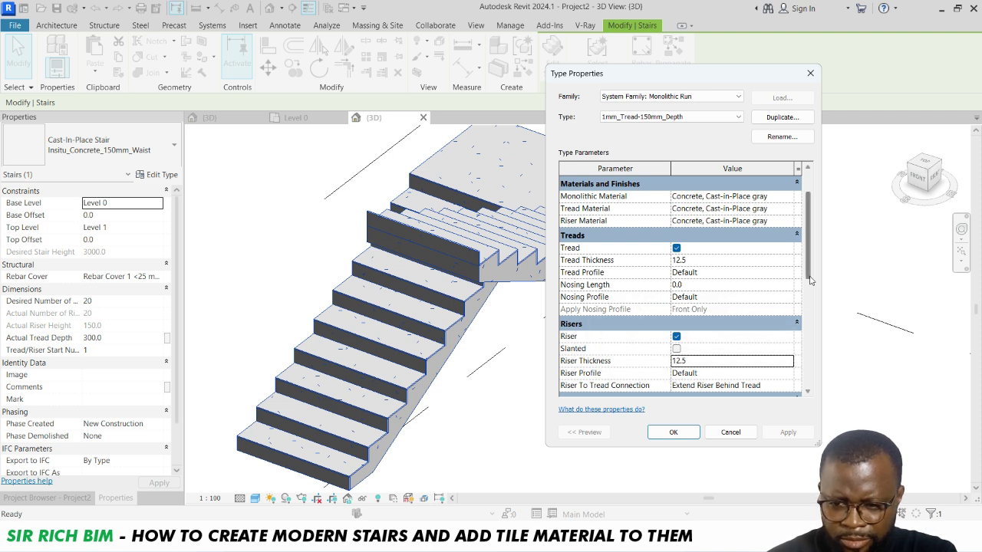
scroll(811, 281, down, 2)
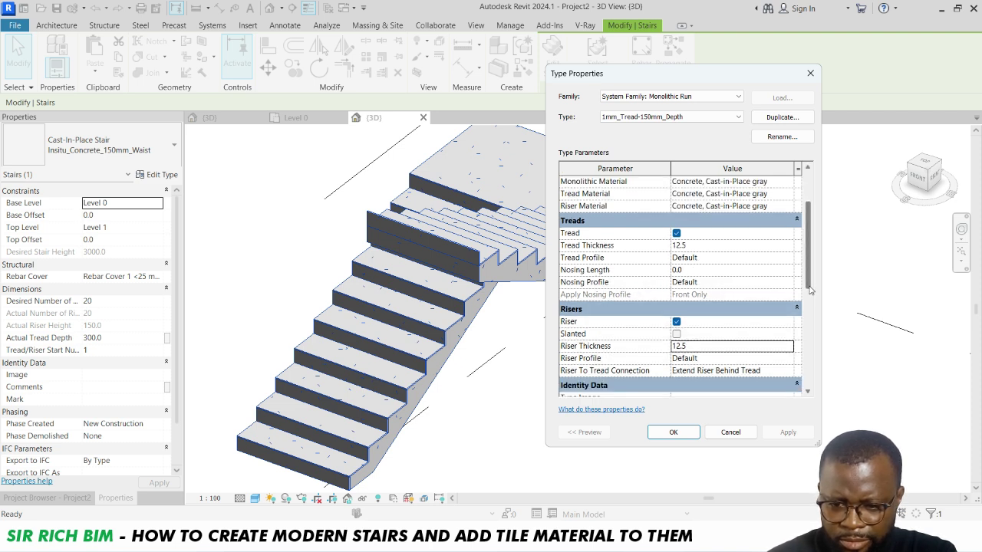
Step: Set the run type's nosing profile to Profiles_Stair_Nosing_Pan : Standard and apply it to Front, Left and Right
click(698, 259)
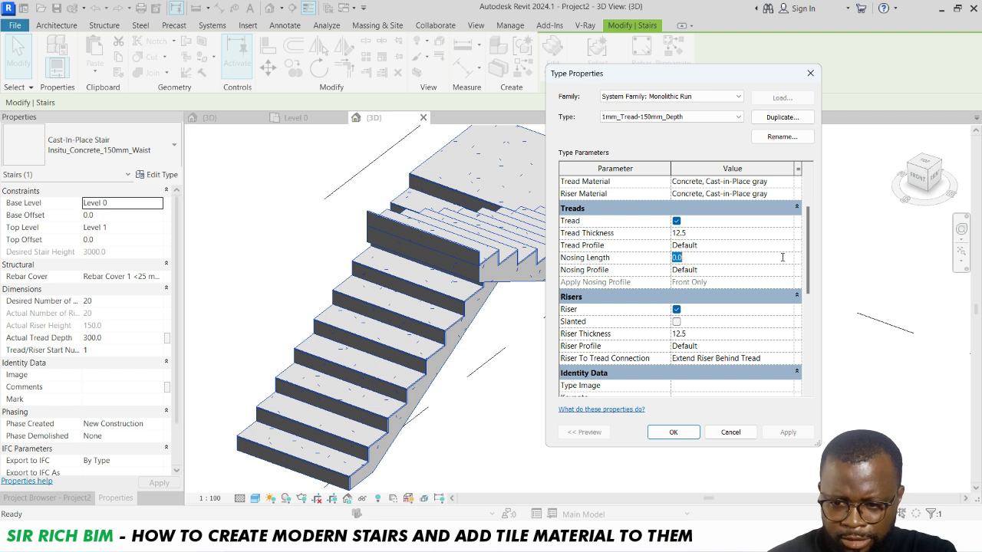
click(723, 248)
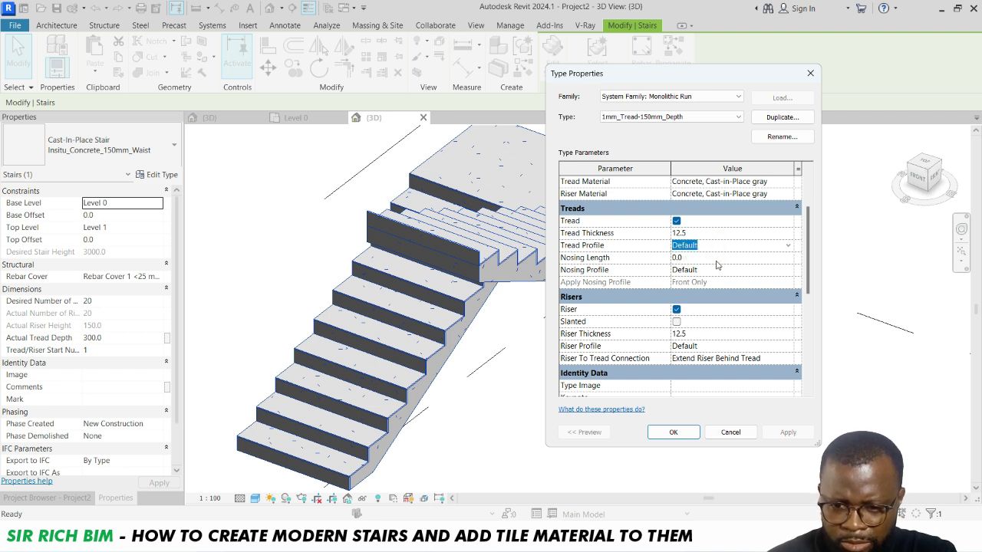
click(733, 270)
click(788, 271)
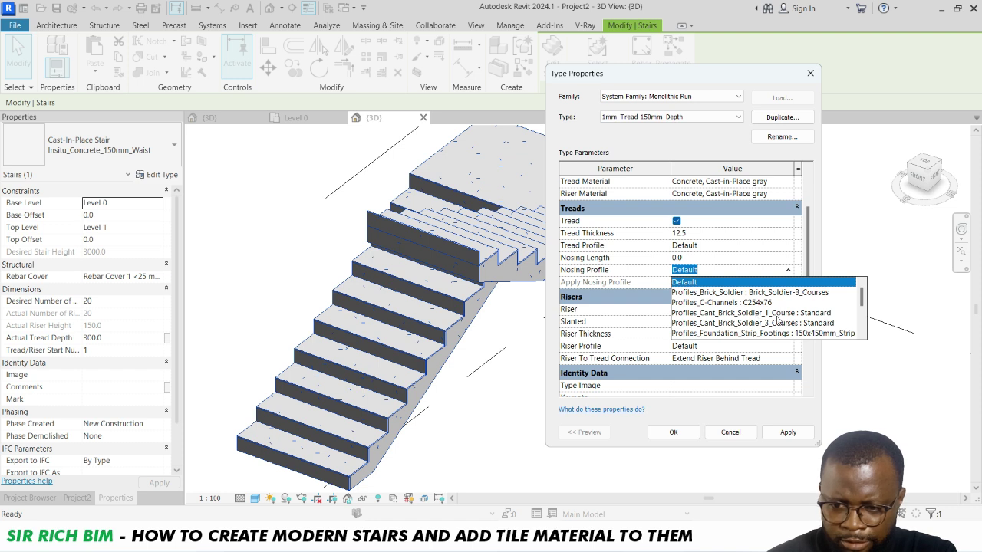
scroll(778, 321, down, 5)
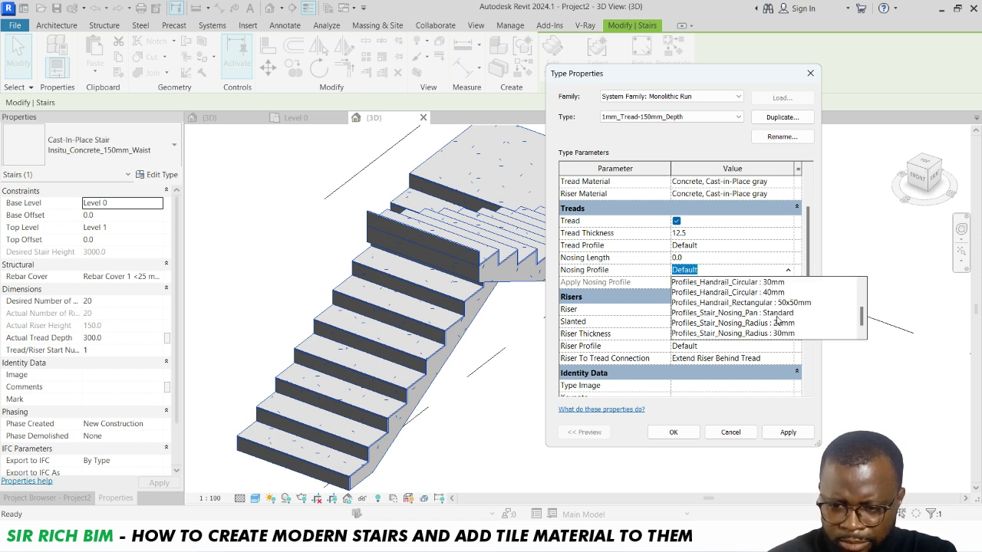
scroll(778, 321, down, 1)
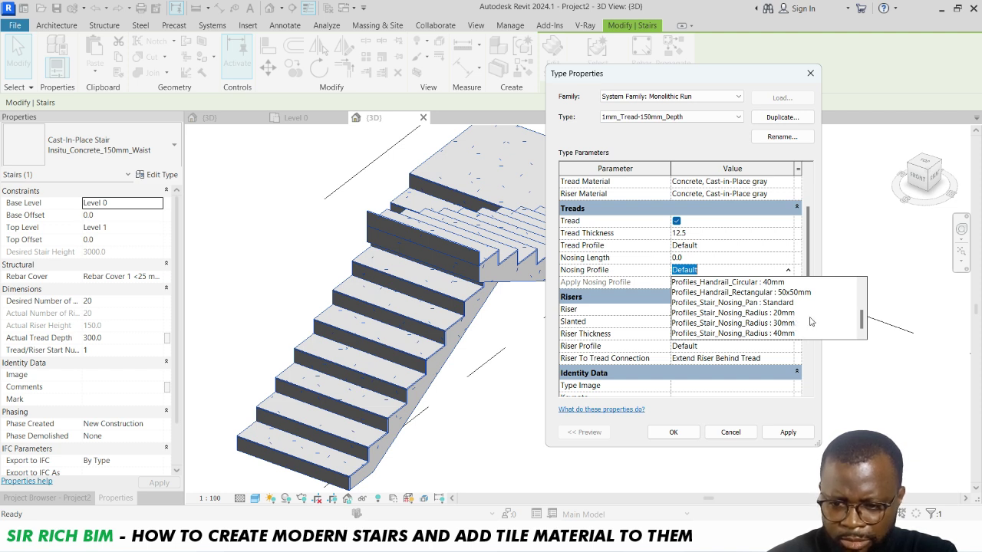
scroll(797, 309, up, 1)
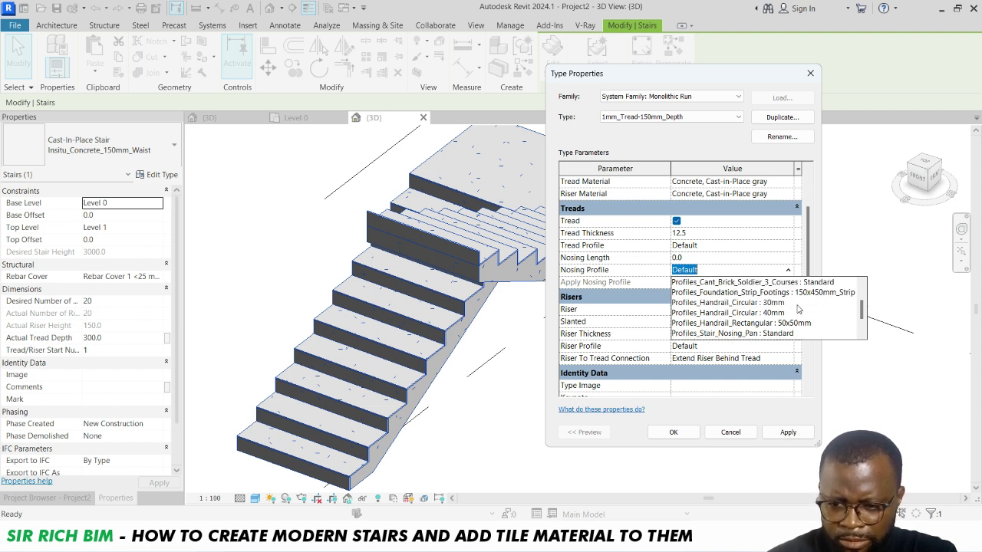
scroll(798, 309, down, 1)
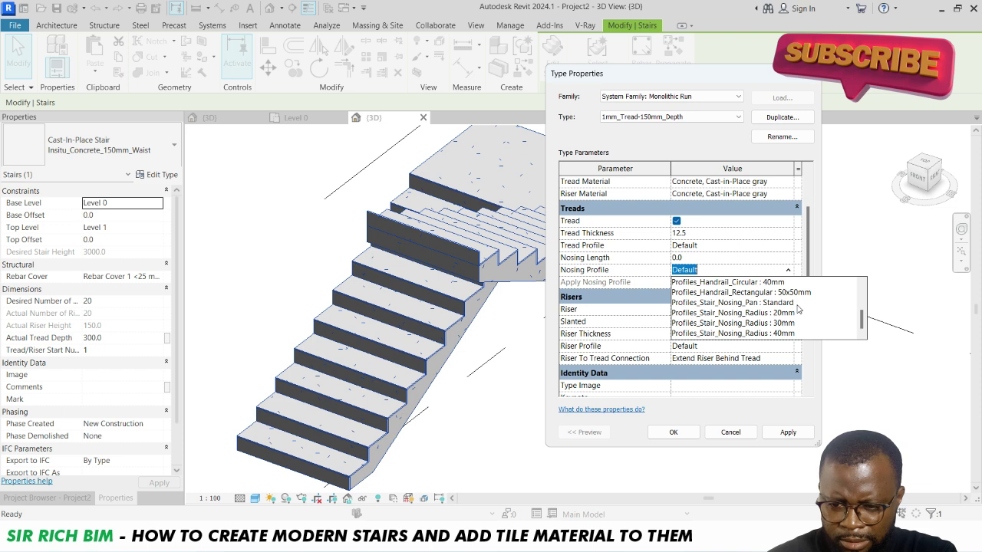
click(750, 303)
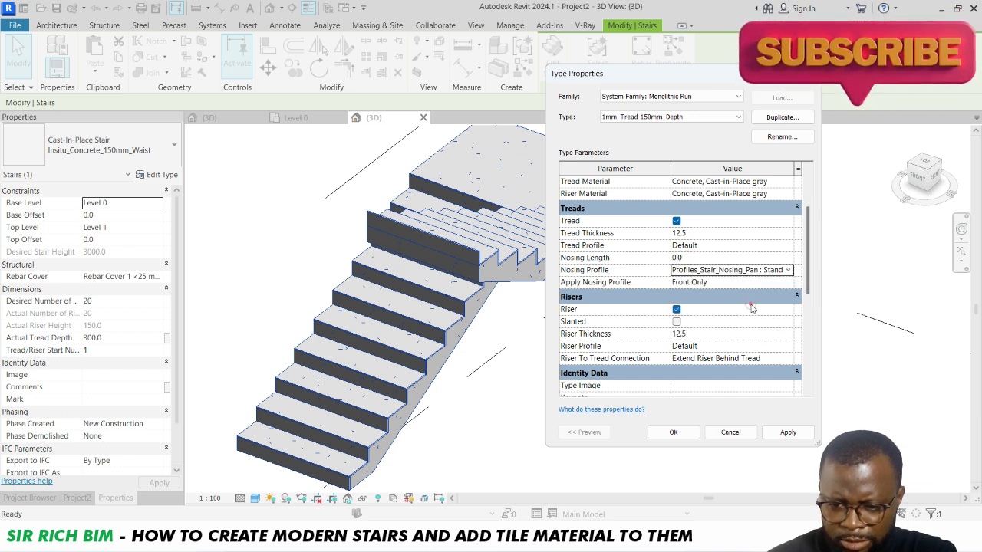
click(787, 432)
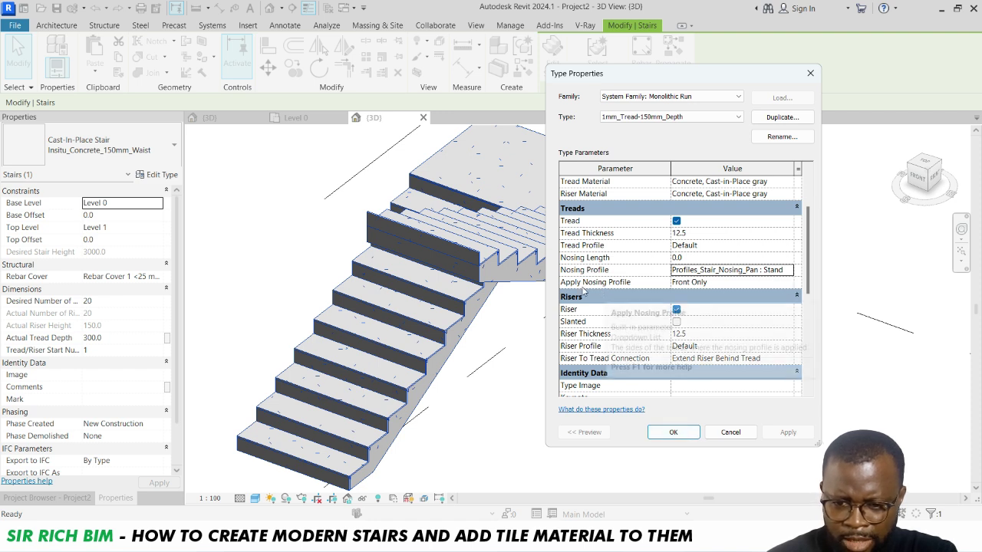
click(788, 283)
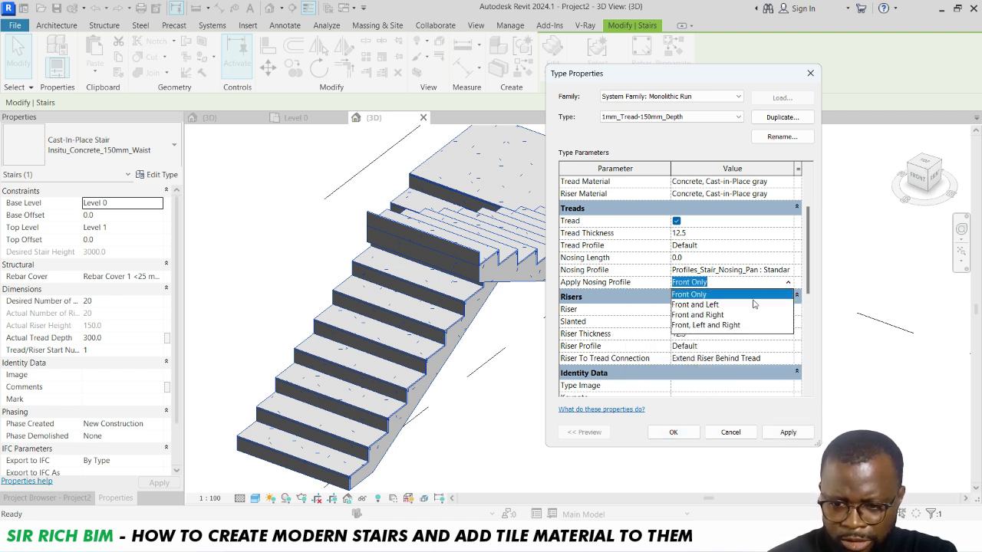
click(714, 324)
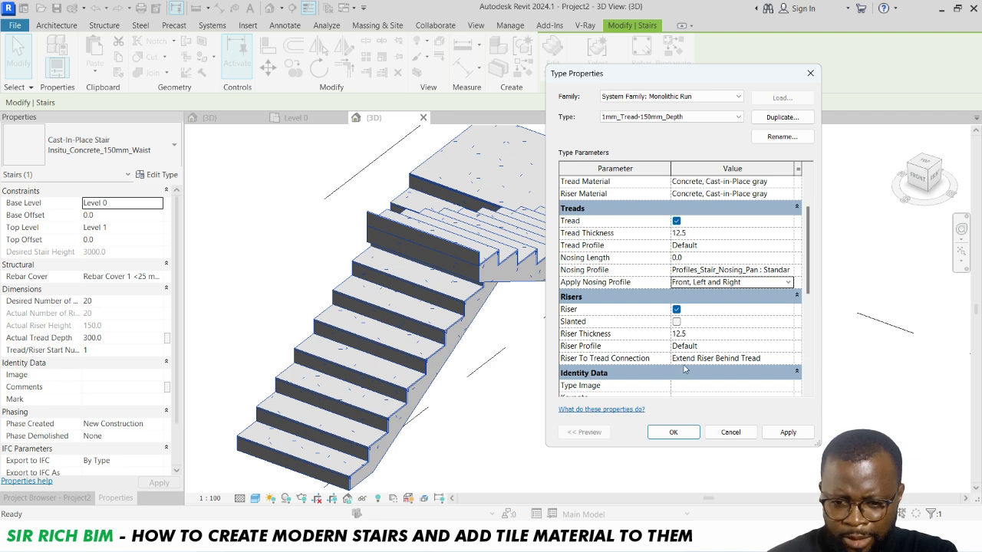
Step: Set the run type's riser to tread connection to Extend Tread Under Riser and accept the run and stair type changes
click(787, 359)
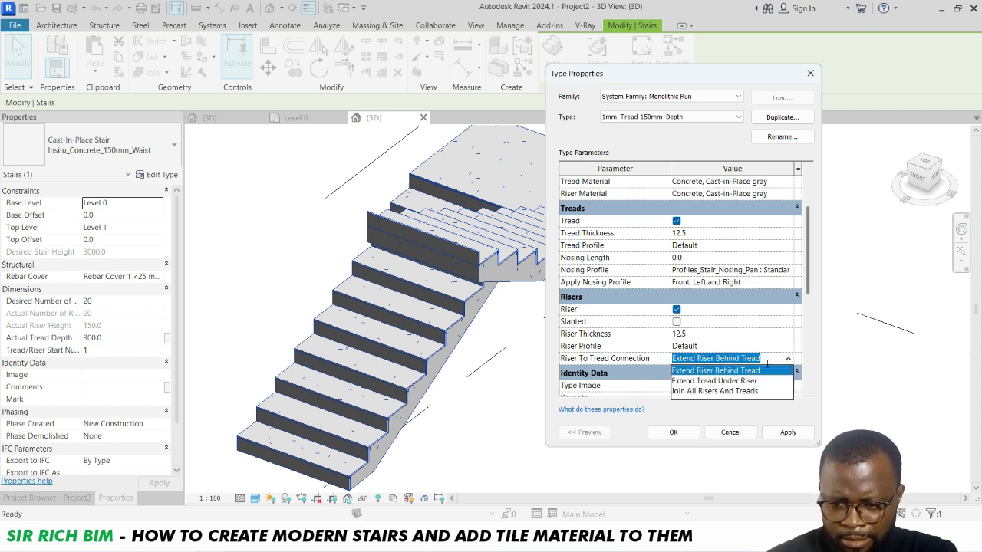
click(733, 390)
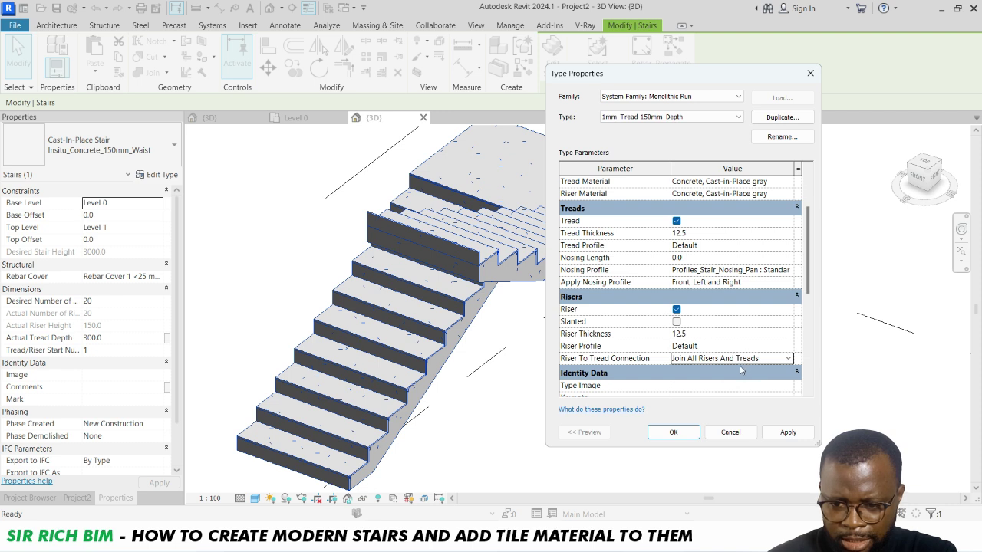
click(695, 358)
click(788, 359)
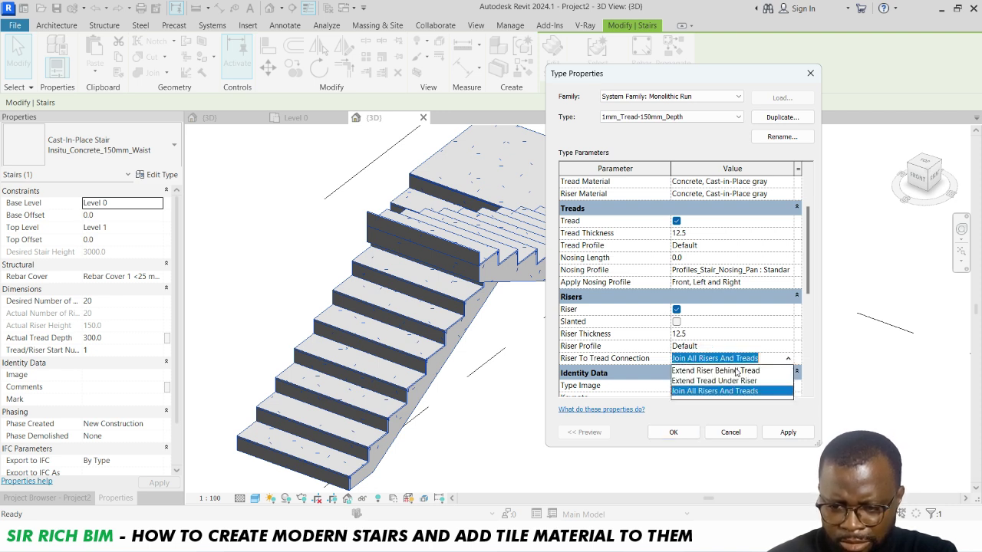
click(714, 380)
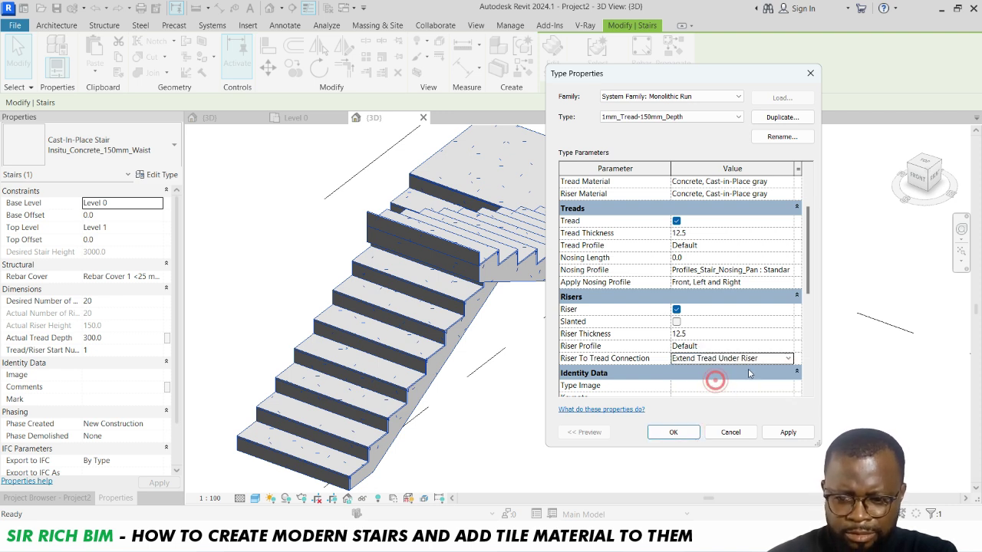
click(787, 434)
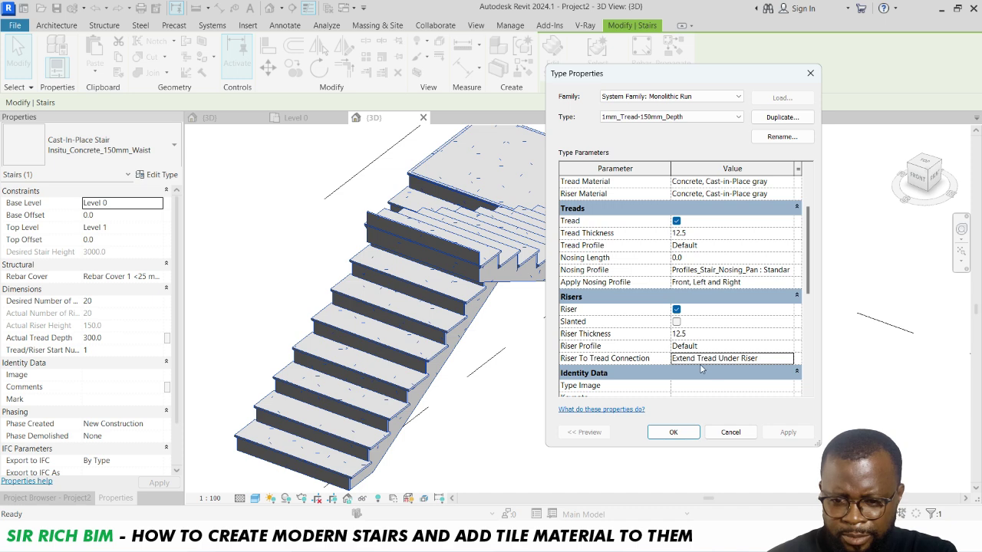
click(673, 432)
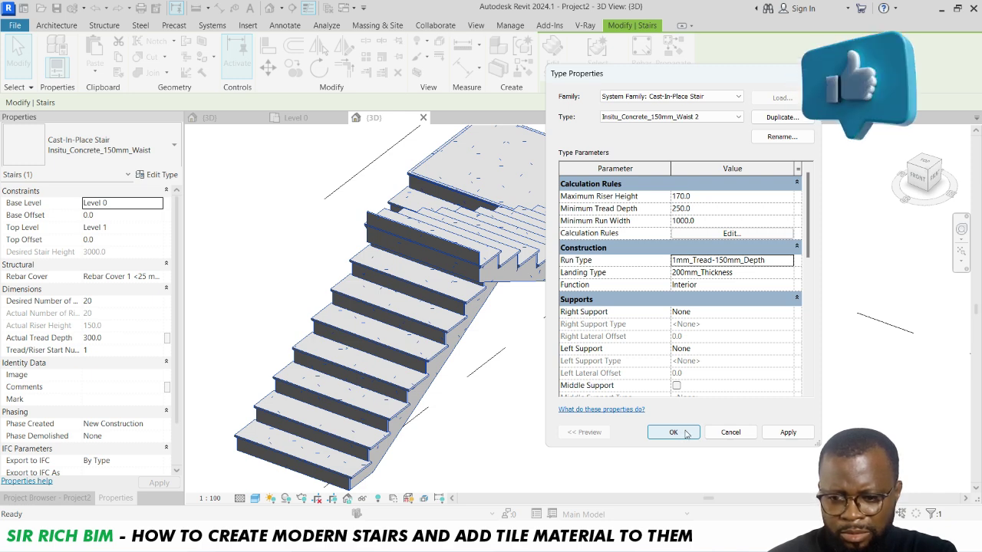
click(685, 433)
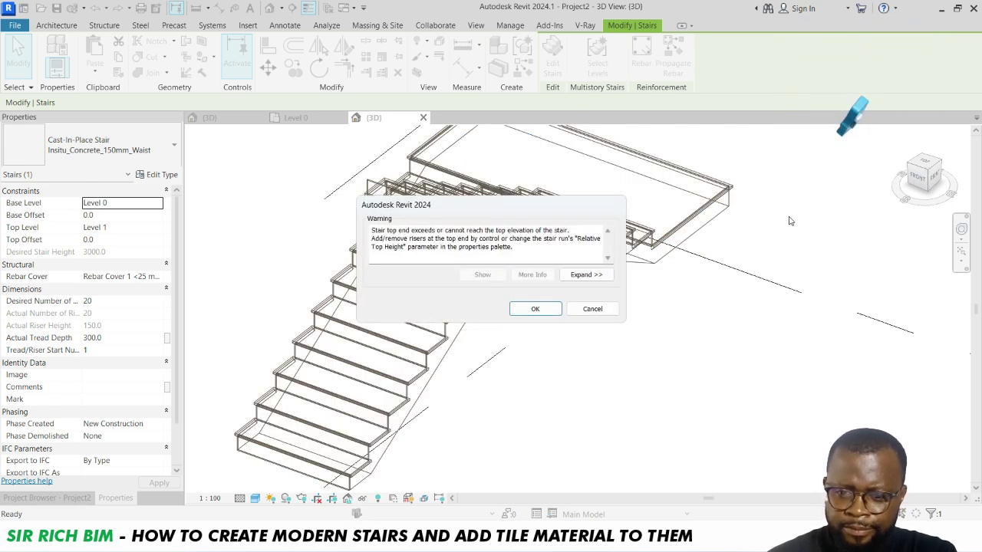
click(542, 312)
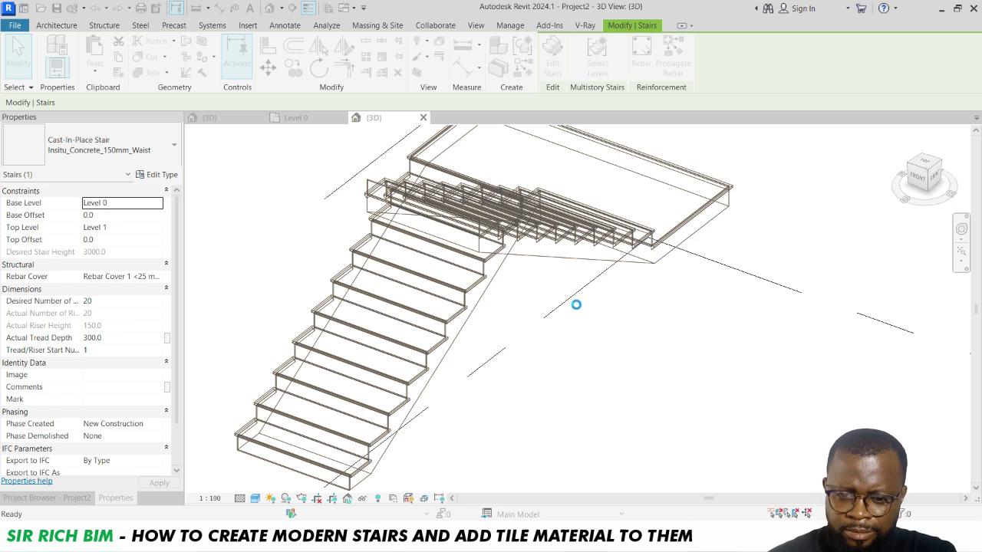
click(824, 162)
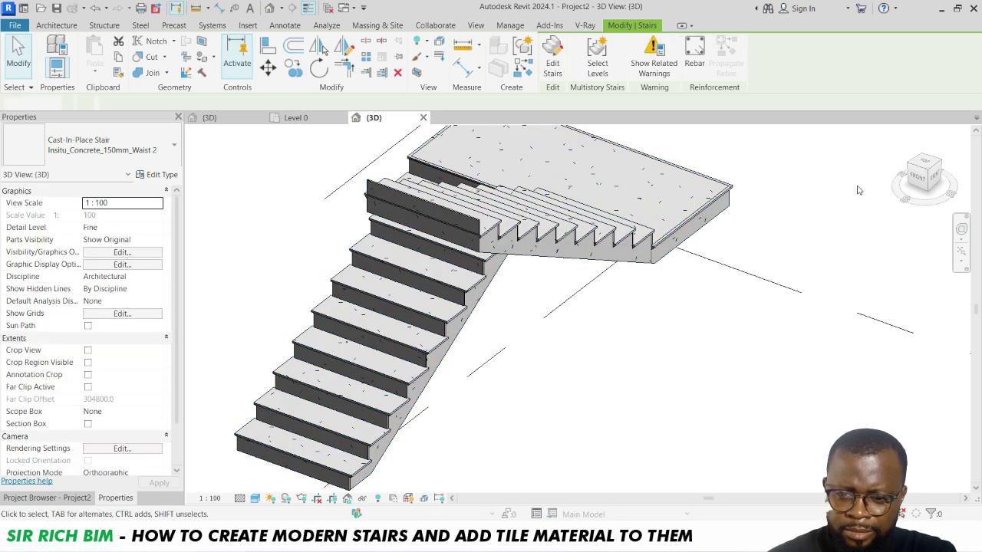
Step: Examine the nosings and the tread and riser joints on both flights and the landing edges from several angles
drag(919, 180, 875, 174)
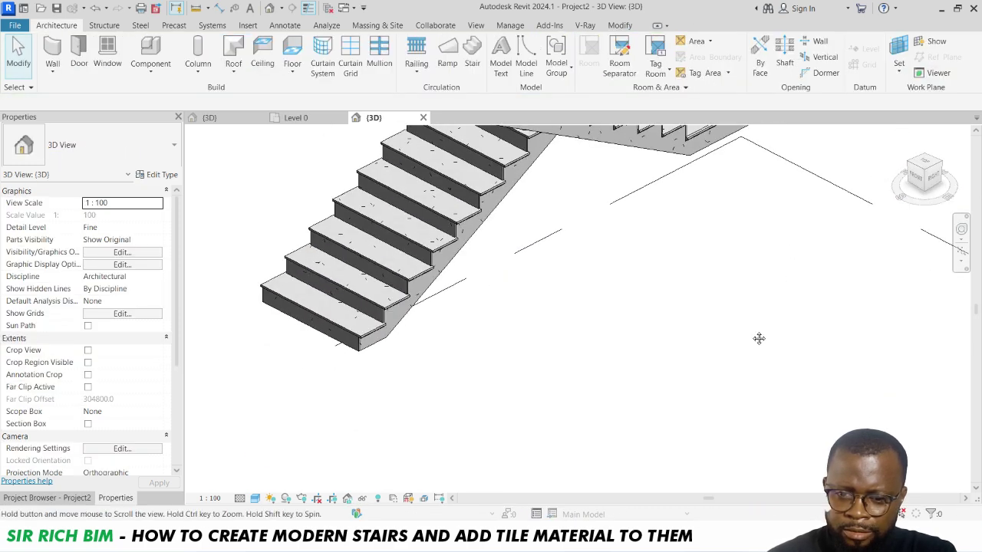
scroll(757, 338, up, 2)
scroll(559, 230, up, 5)
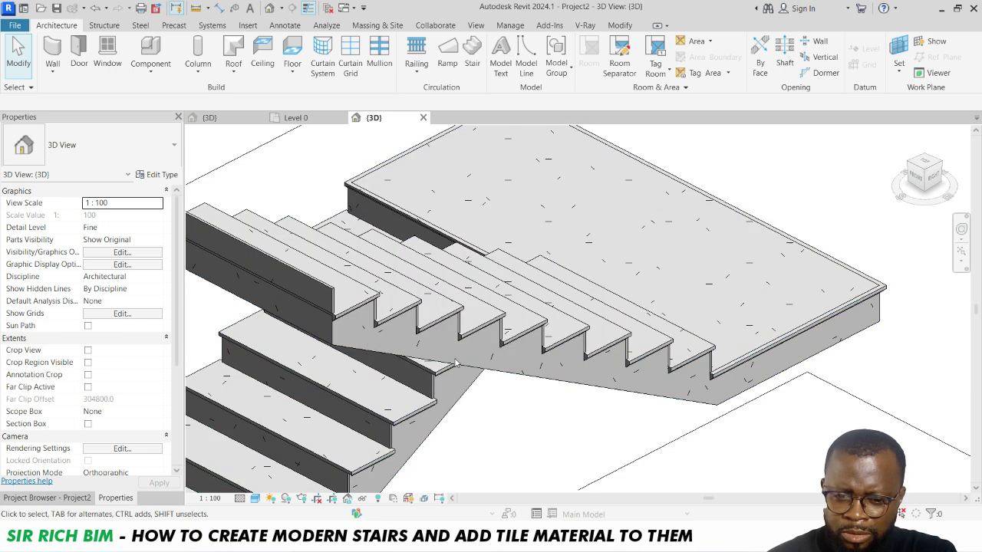
drag(930, 208, 855, 226)
middle_drag(773, 272, 563, 473)
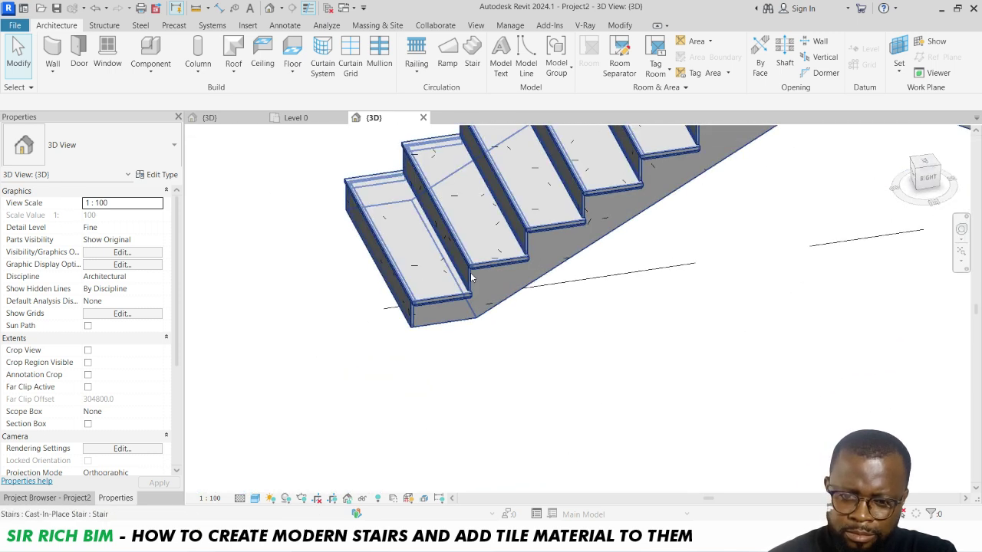
scroll(544, 299, up, 4)
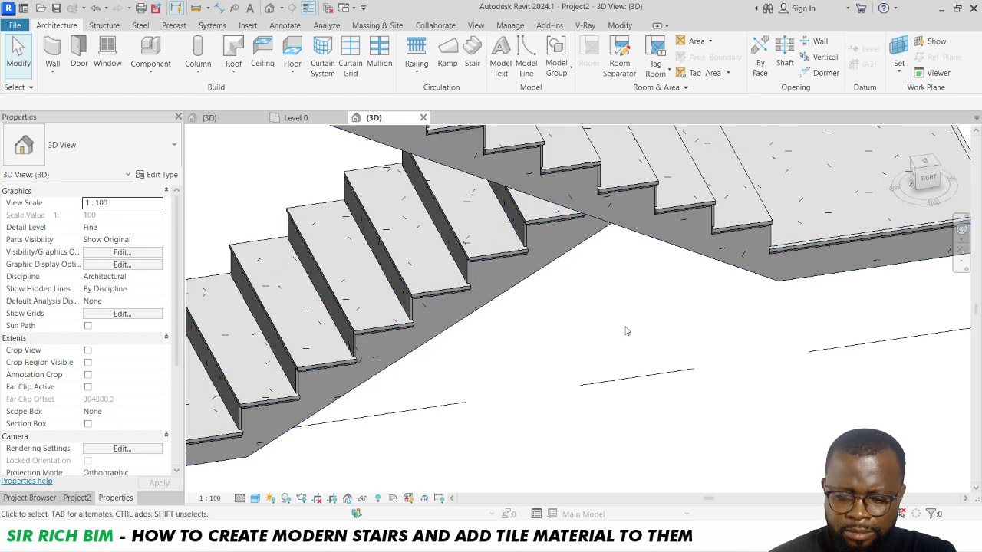
click(931, 195)
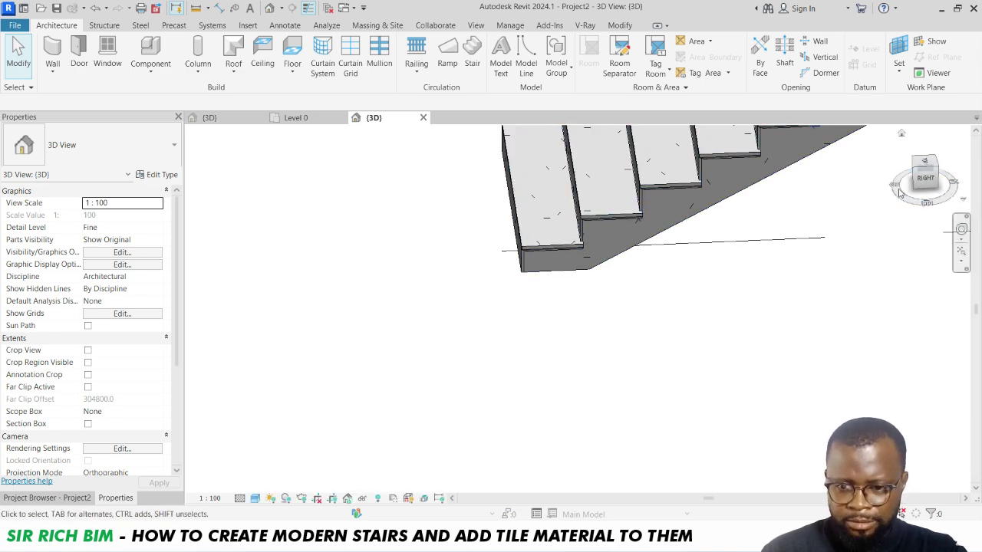
middle_drag(828, 226, 641, 376)
middle_drag(806, 250, 664, 350)
scroll(597, 323, up, 3)
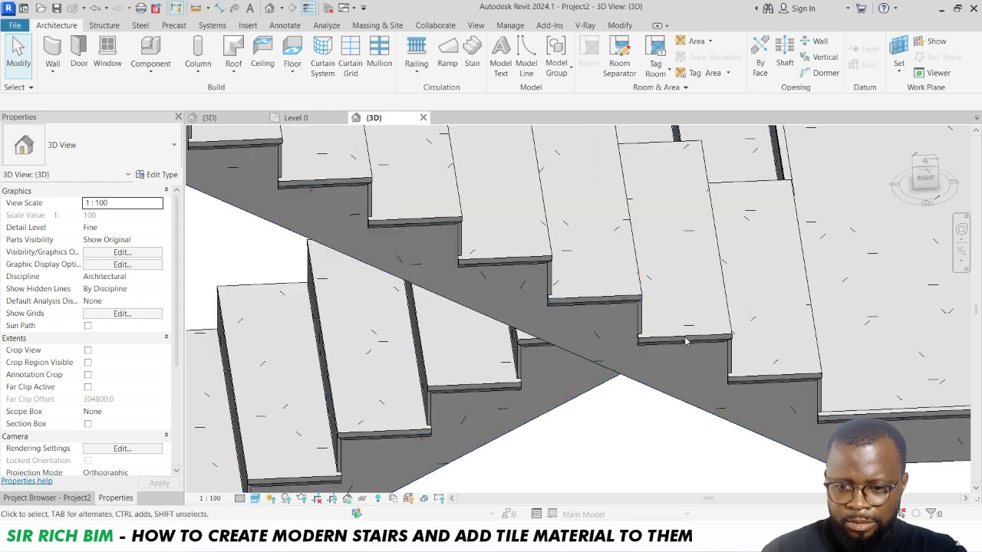
click(926, 172)
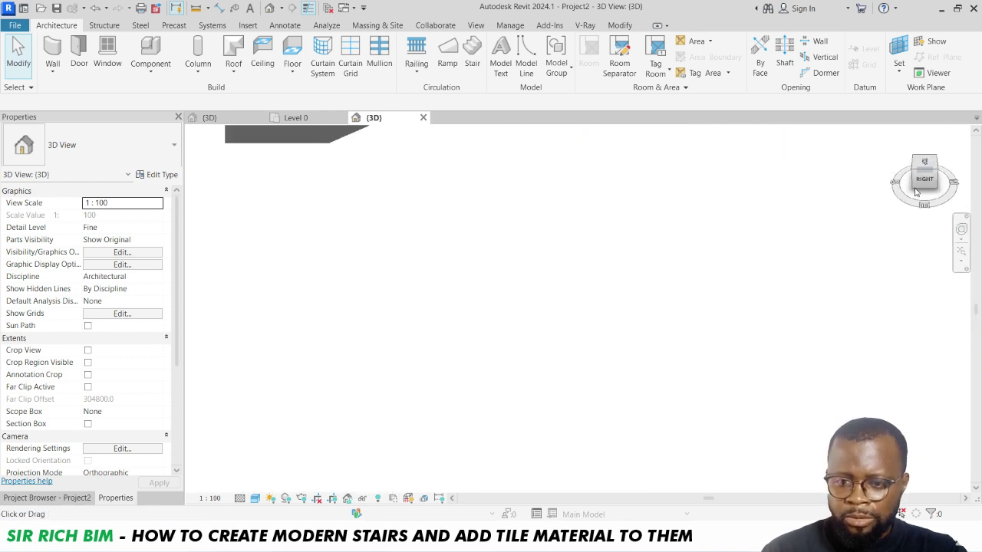
middle_drag(715, 276, 563, 470)
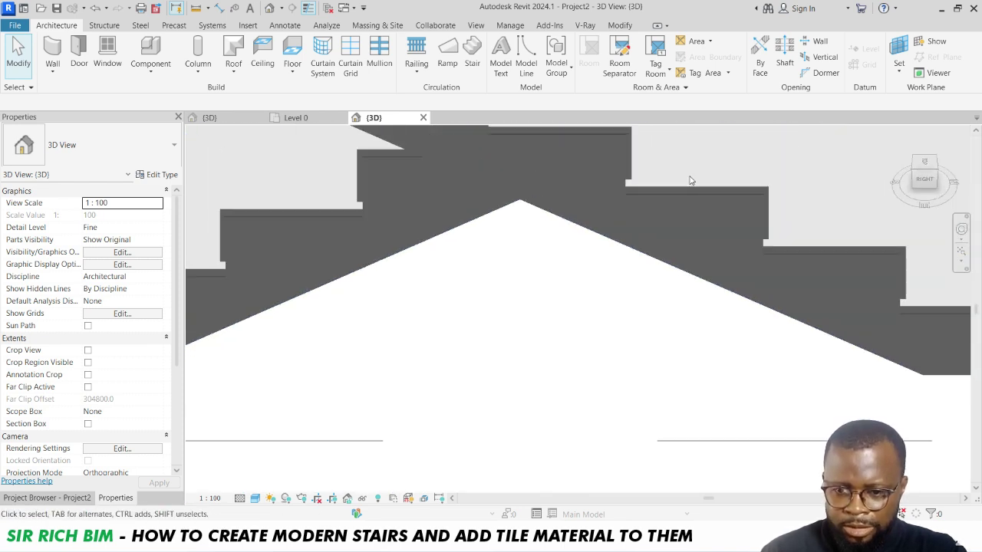
scroll(657, 198, up, 3)
middle_drag(373, 283, 430, 381)
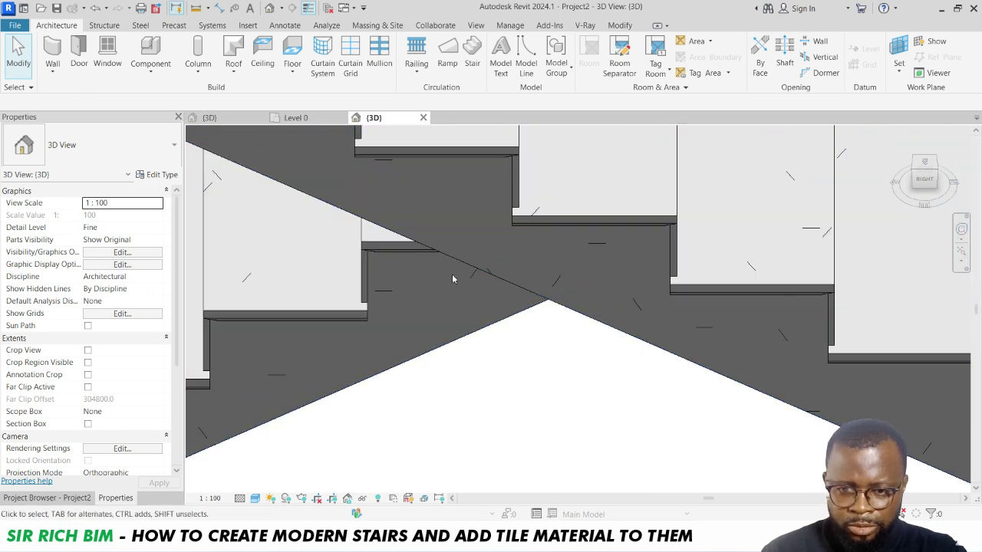
click(947, 196)
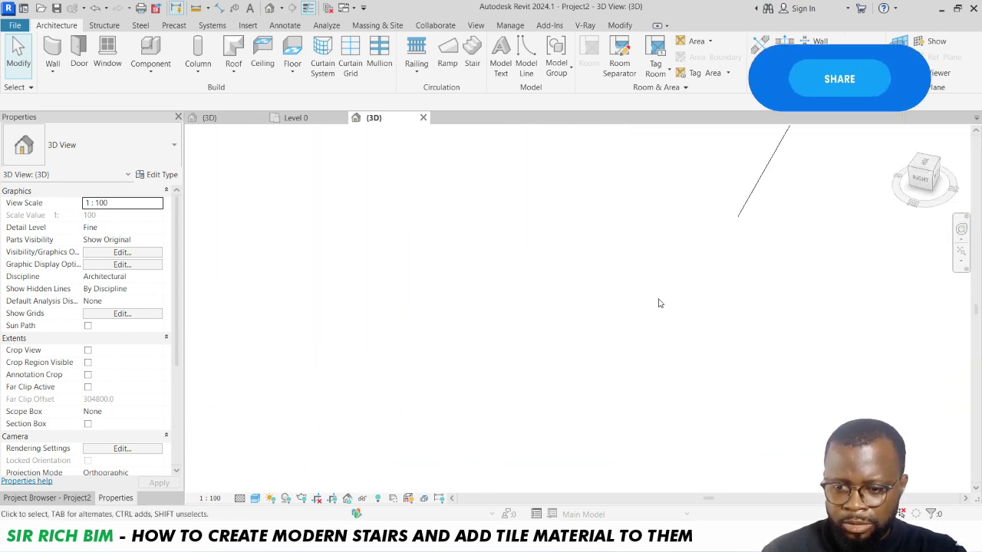
middle_drag(660, 303, 122, 422)
scroll(490, 326, down, 4)
middle_drag(710, 307, 343, 421)
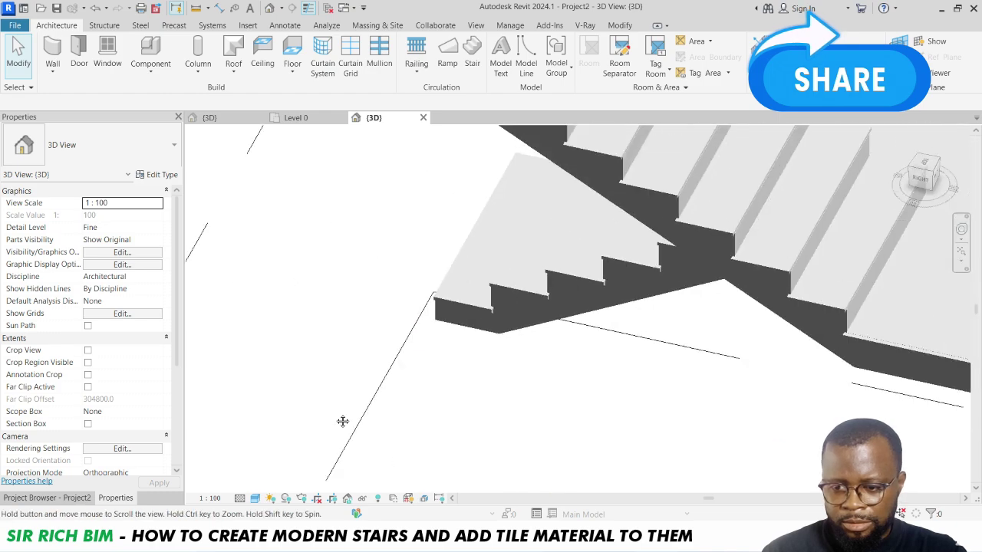
scroll(322, 406, up, 8)
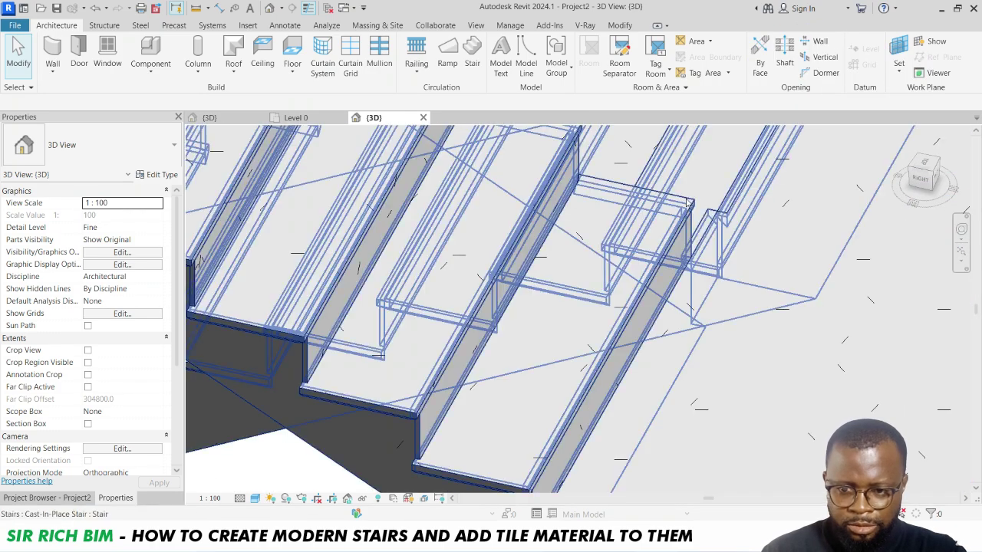
scroll(585, 407, down, 4)
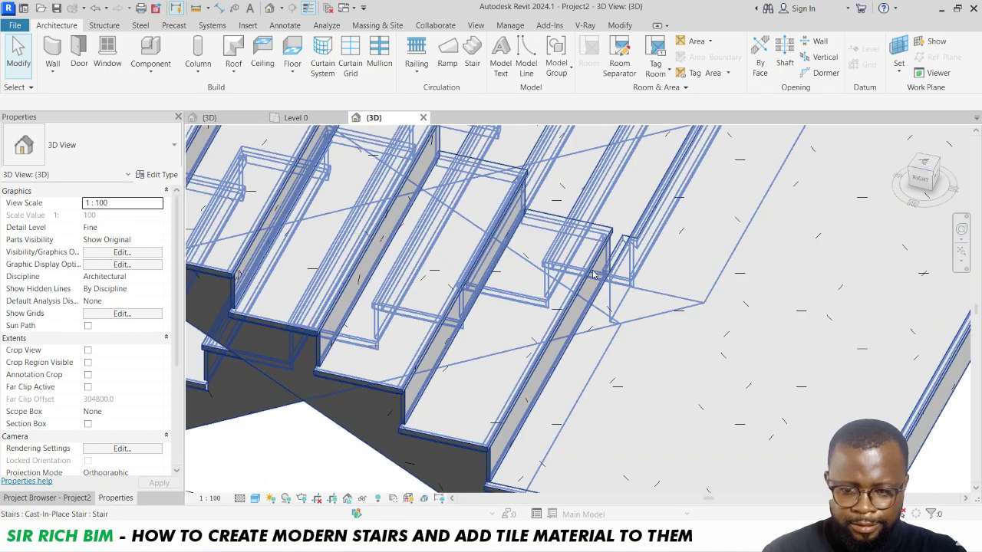
scroll(648, 270, up, 5)
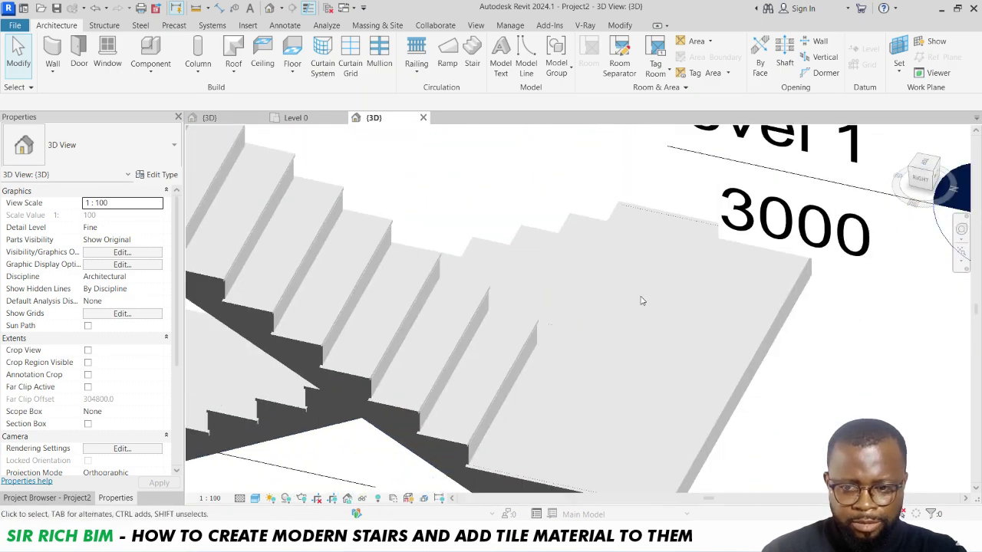
Step: Create a new project material and rename it SR_Thread Material
click(326, 220)
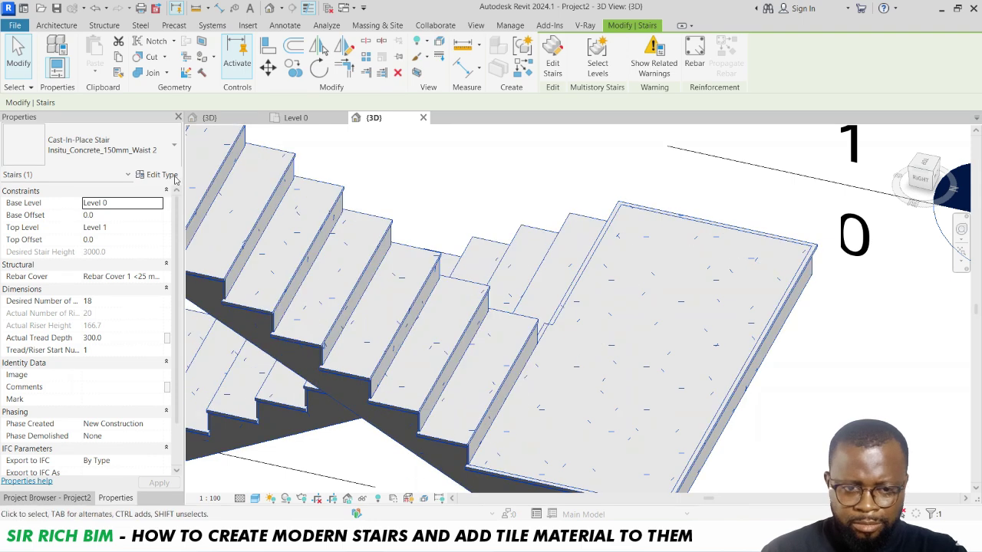
click(475, 176)
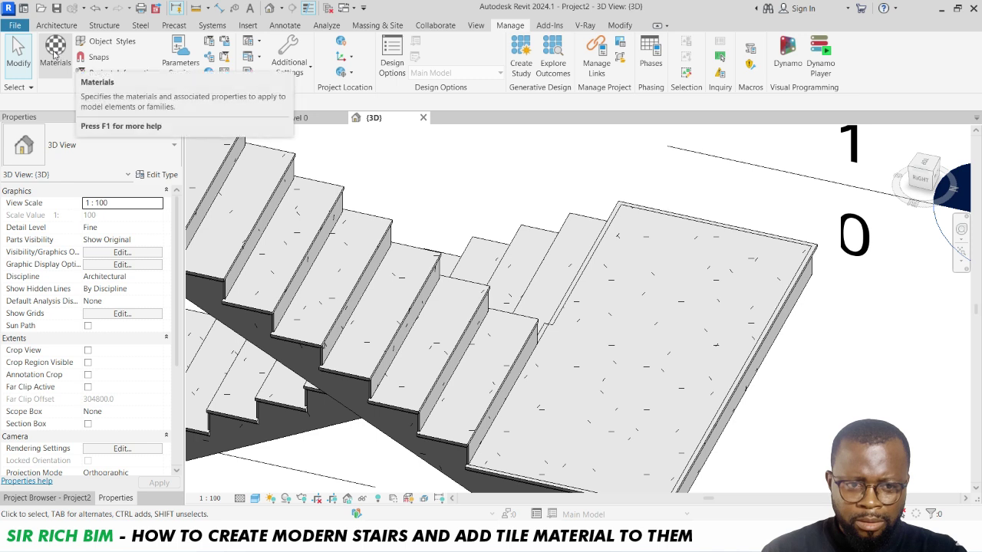
click(55, 51)
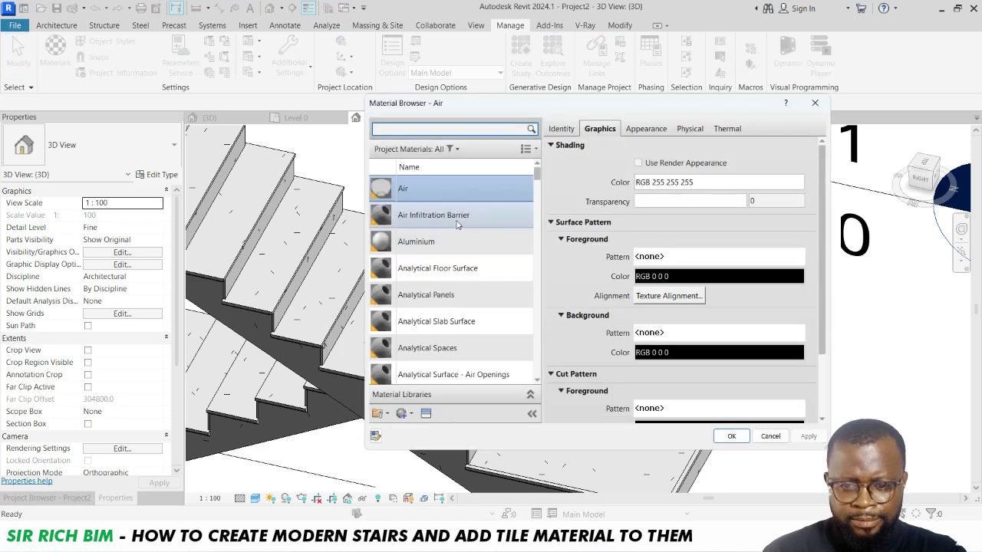
drag(567, 103, 519, 85)
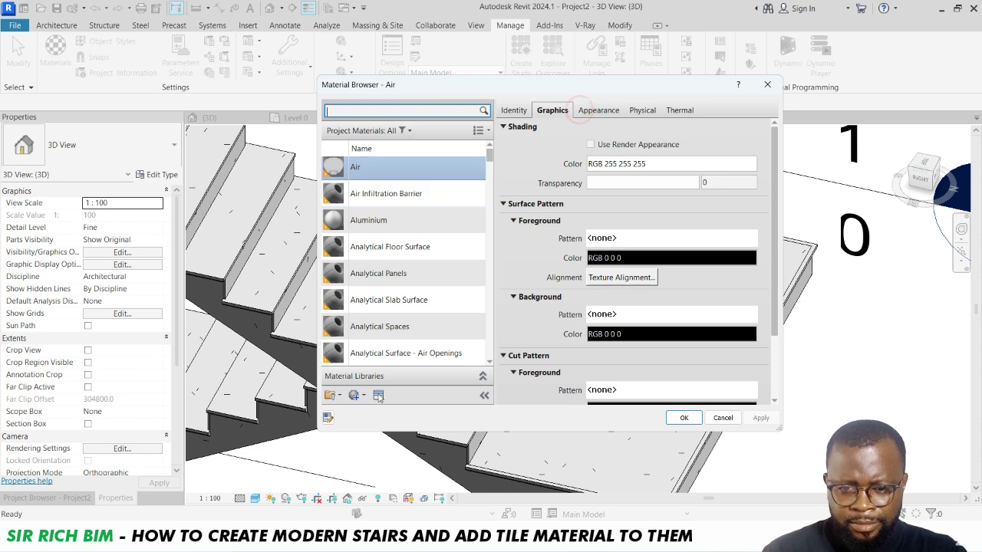
click(357, 396)
click(376, 410)
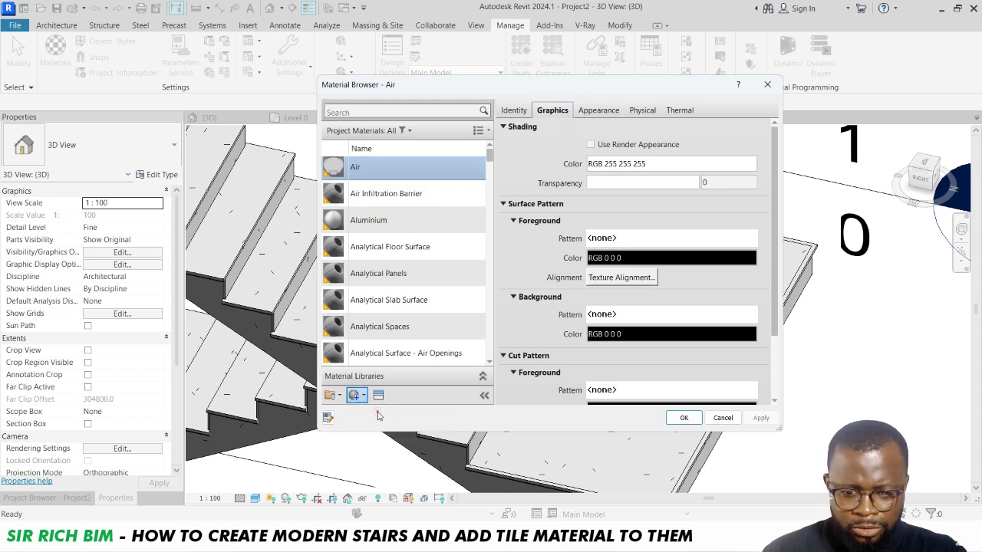
right_click(401, 249)
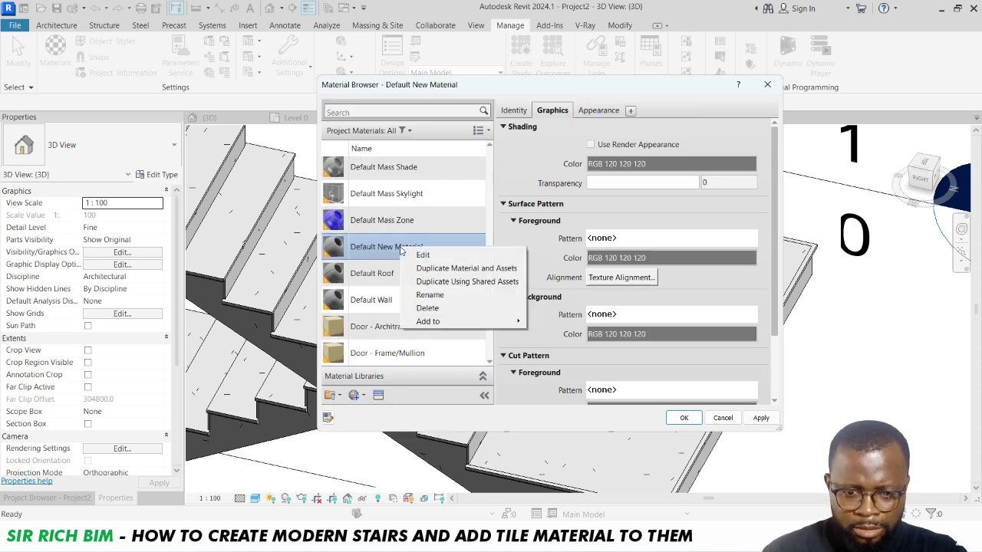
click(433, 293)
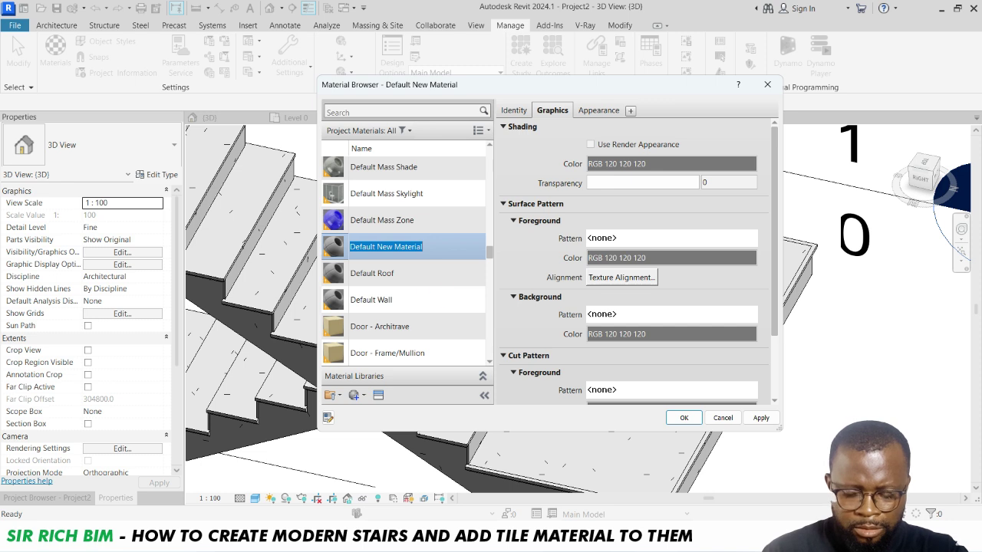
text(Thread)
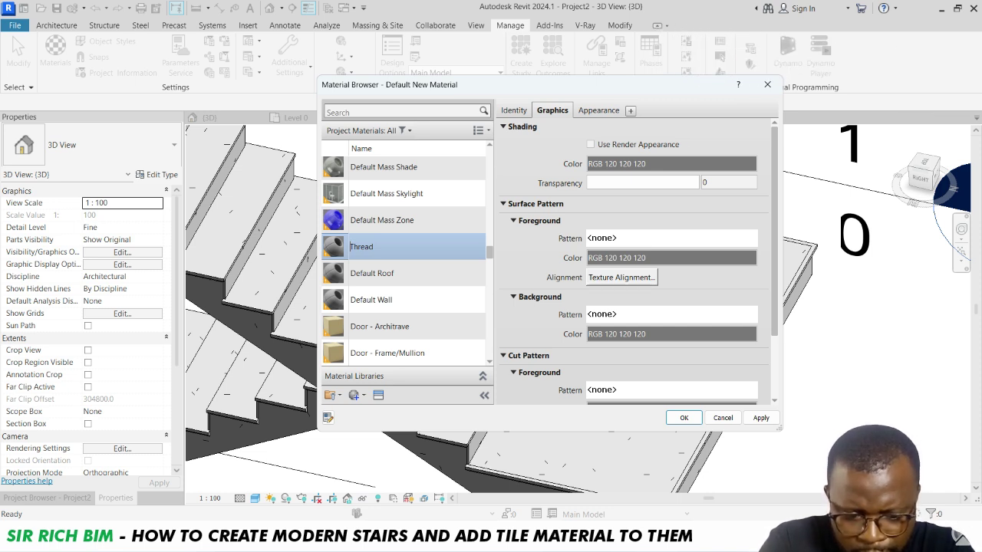
text(St)
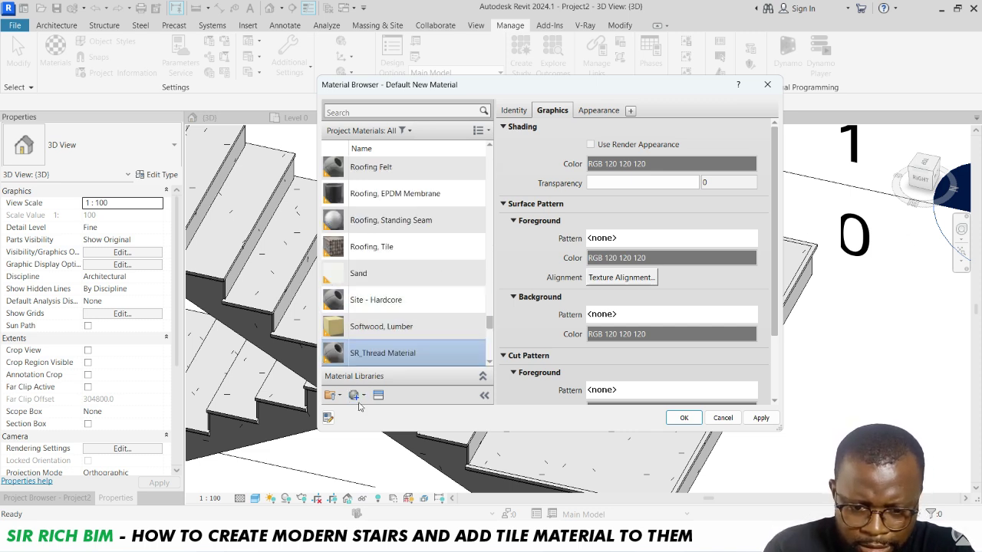
Step: Create a second new material and rename it SR_Riser Material
click(362, 396)
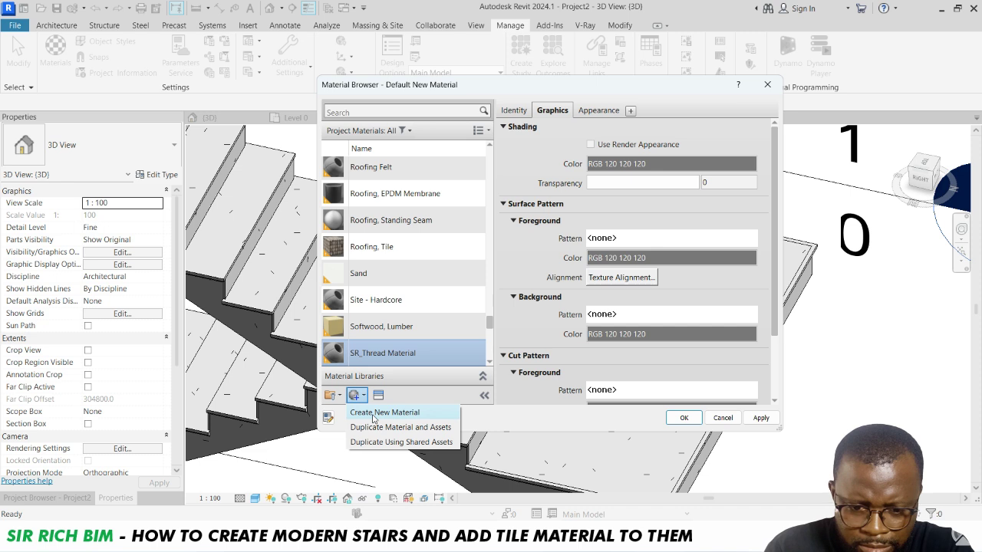
click(376, 413)
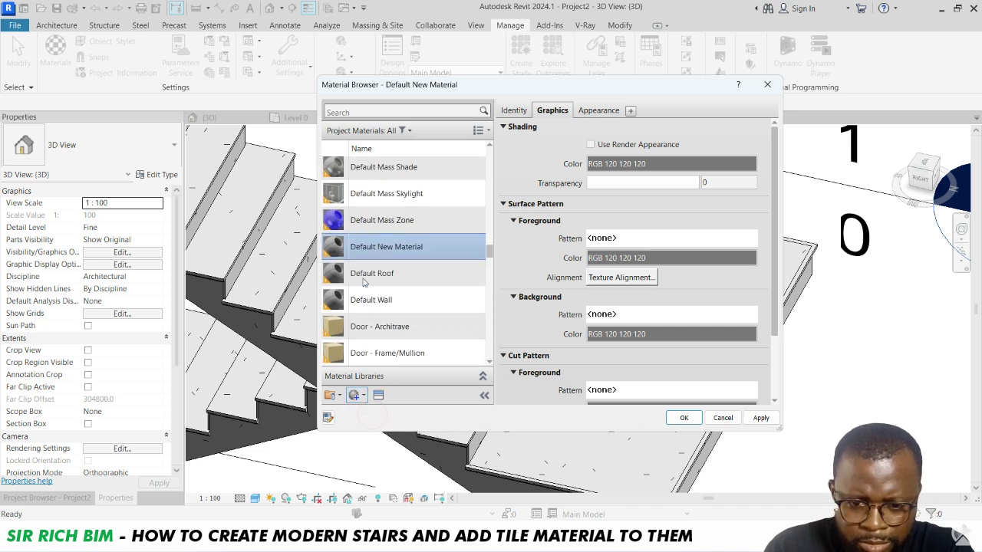
right_click(395, 246)
click(422, 293)
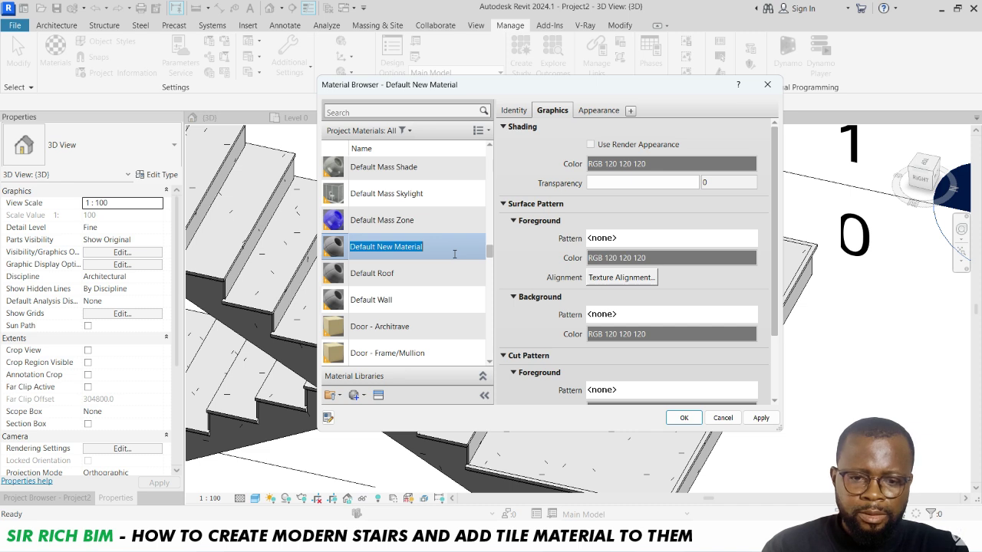
text(SR_riser)
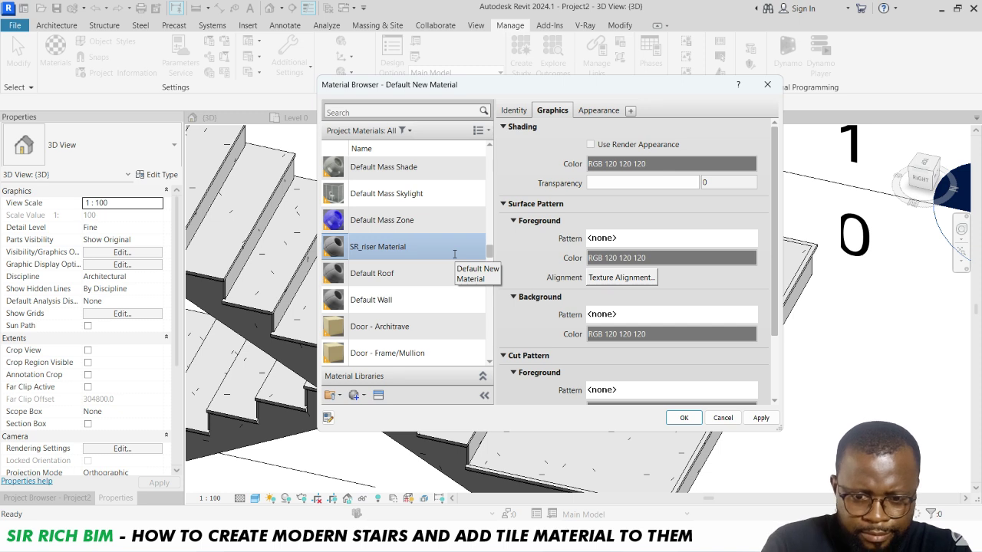
click(364, 249)
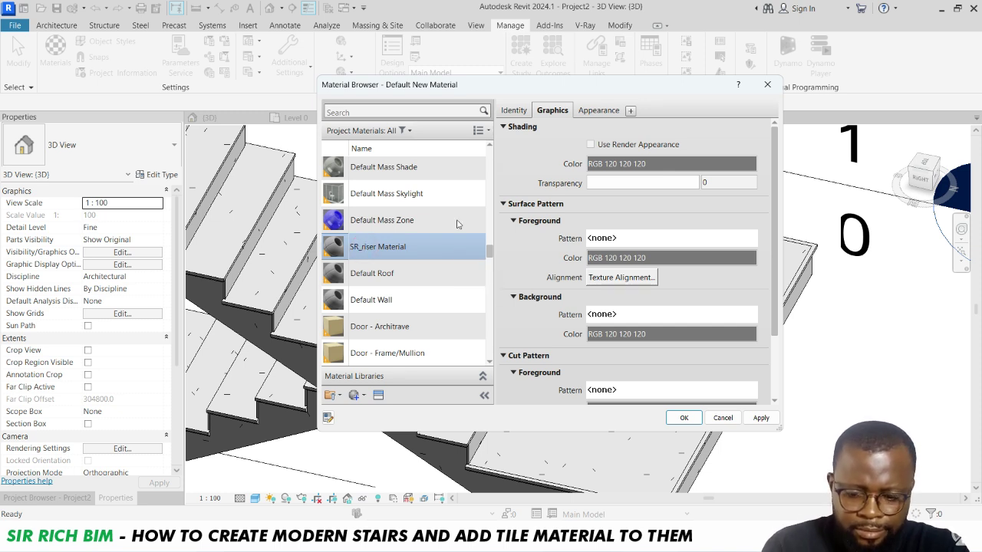
key(BackSpace)
text(R)
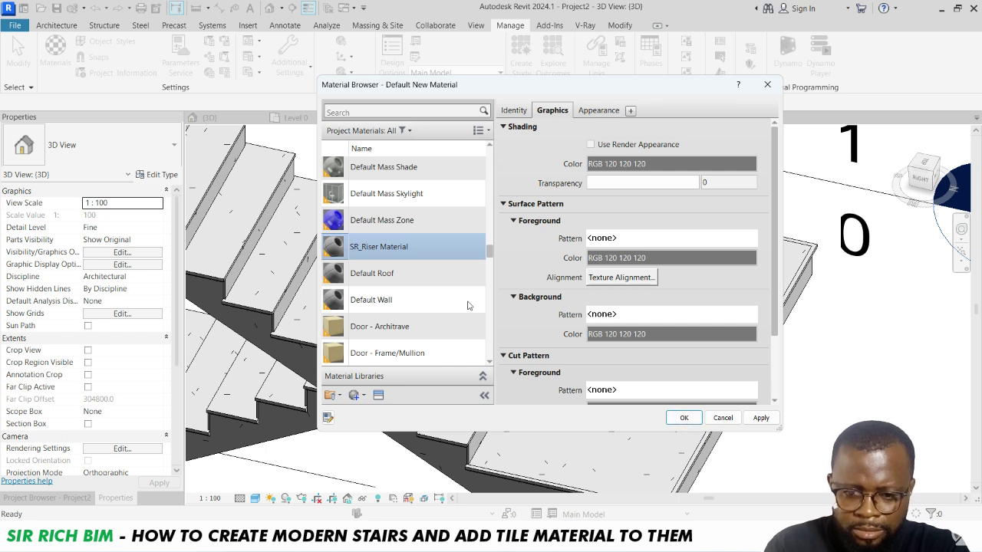
scroll(402, 351, down, 1)
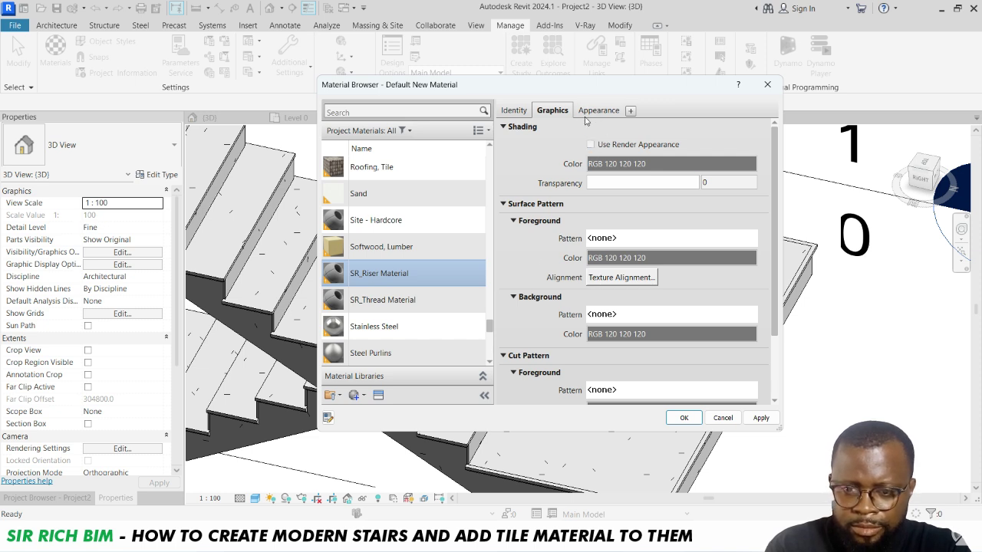
Step: Start replacing the appearance asset of SR_Riser Material and search the Appearance Library for "ceramic"
click(596, 111)
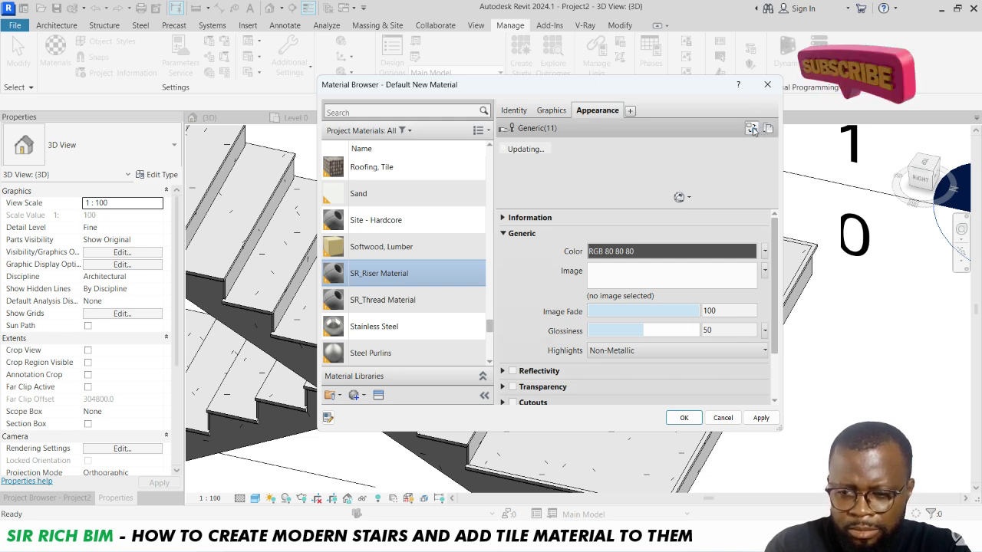
click(751, 129)
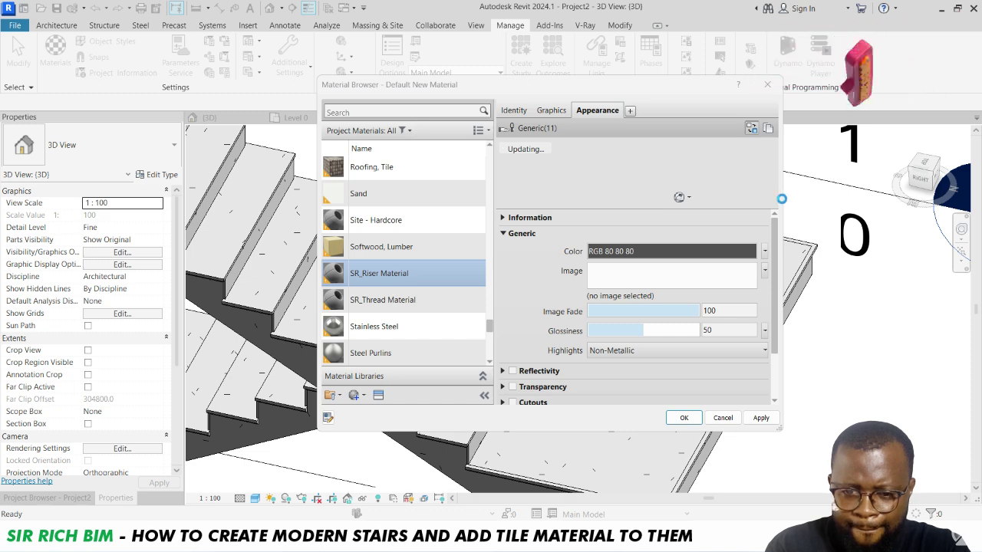
drag(688, 162, 627, 88)
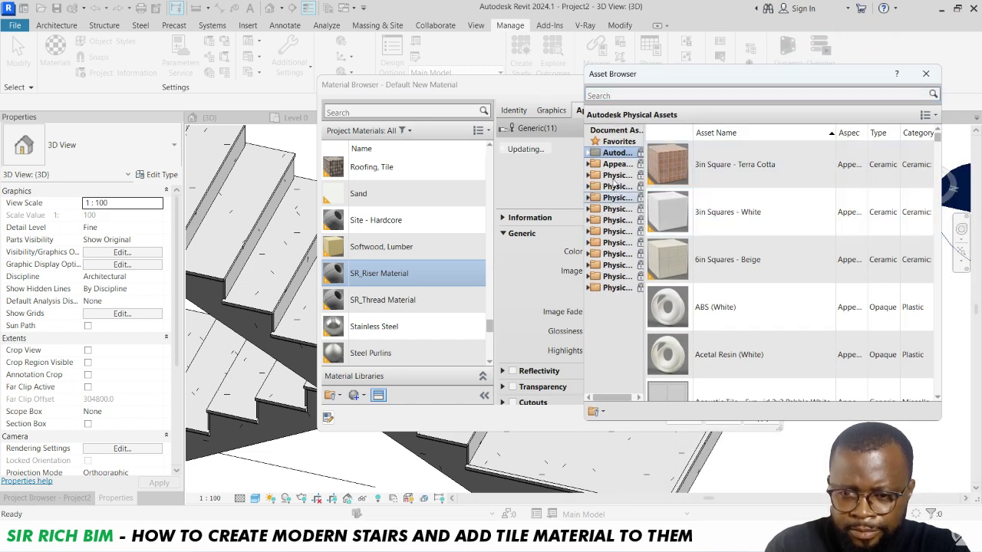
click(617, 164)
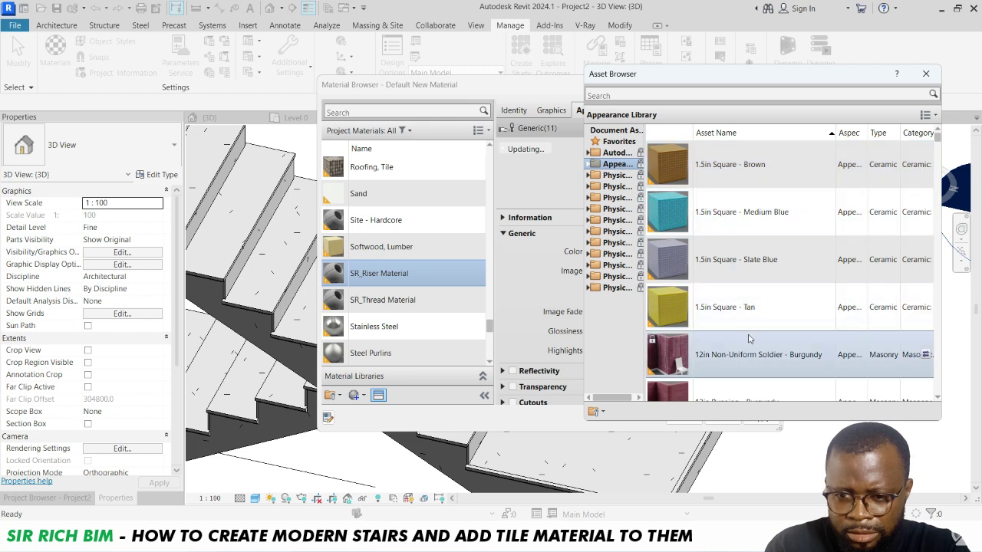
scroll(736, 307, down, 5)
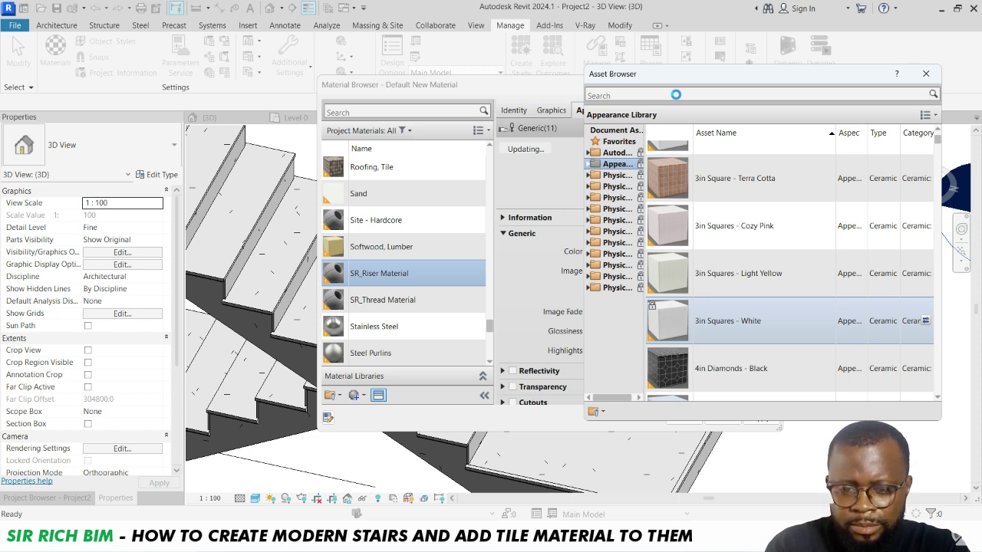
text(d)
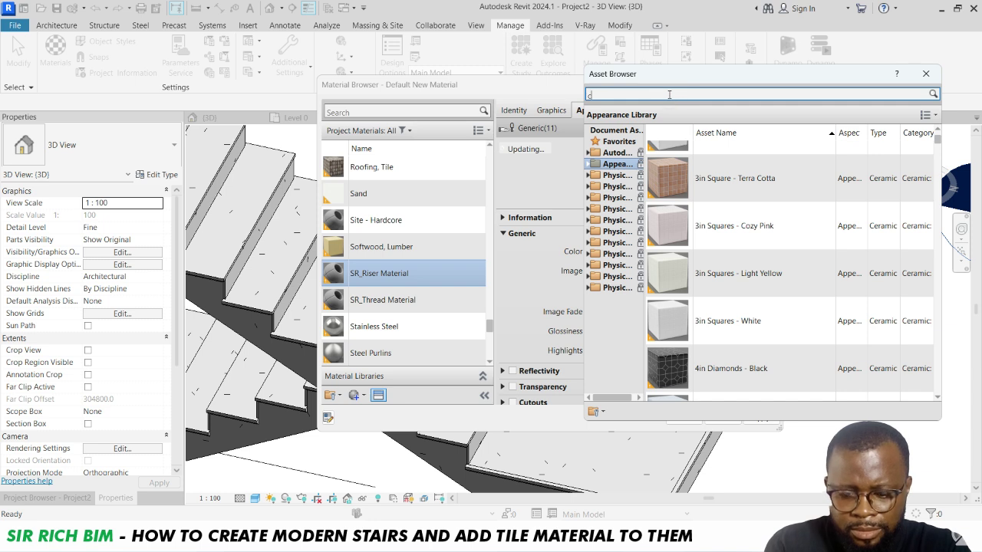
text(e)
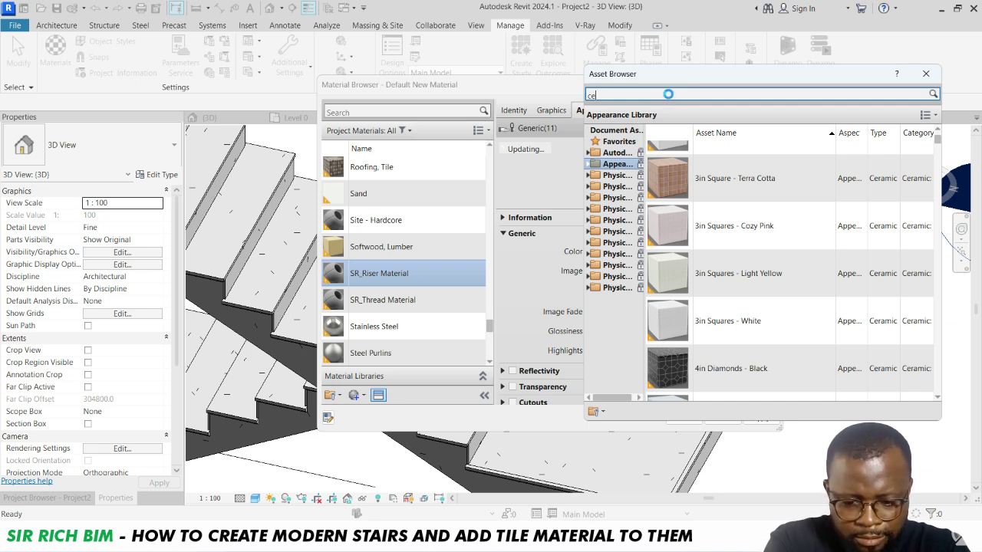
text(ramic)
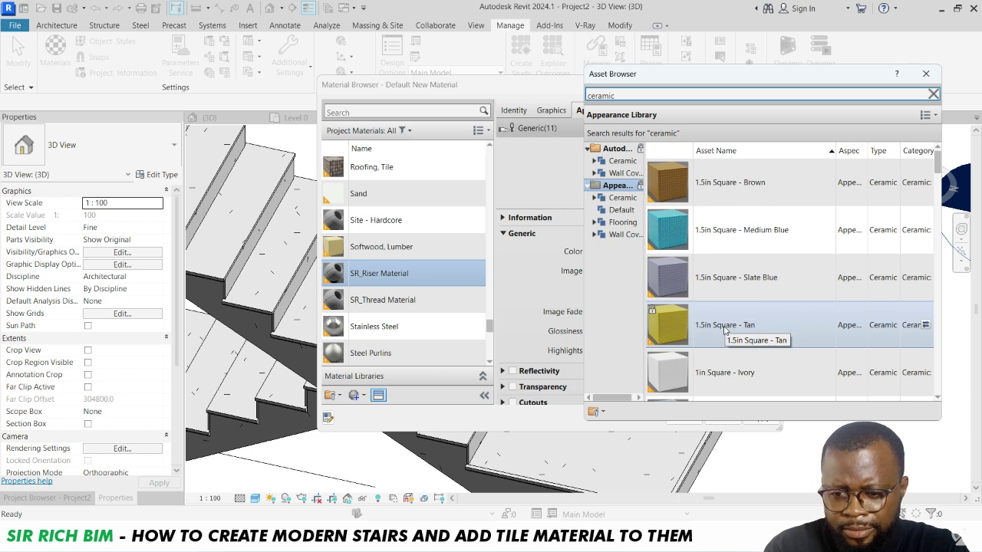
Step: Replace the appearance of SR_Riser Material with the Navy Blue ceramic asset
scroll(724, 322, down, 2)
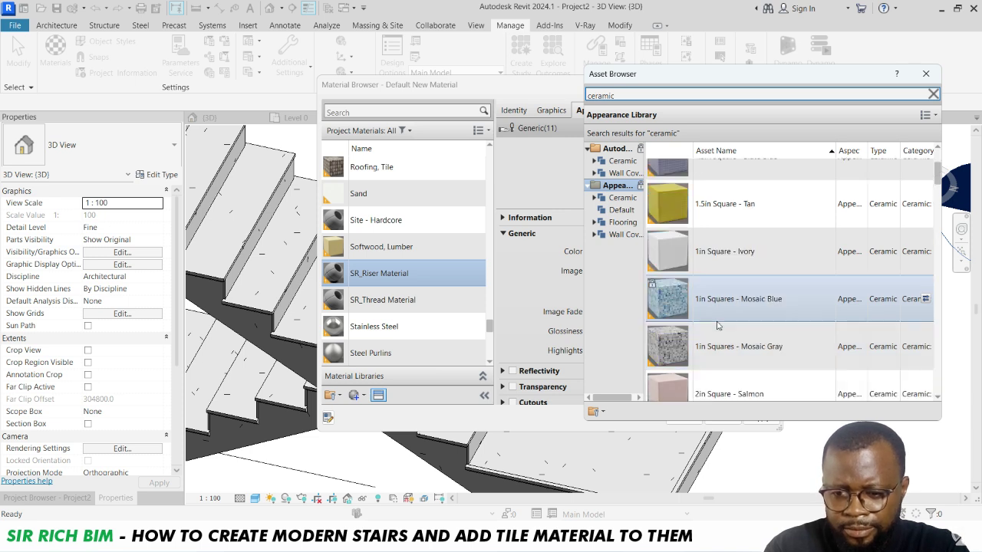
scroll(719, 342, down, 1)
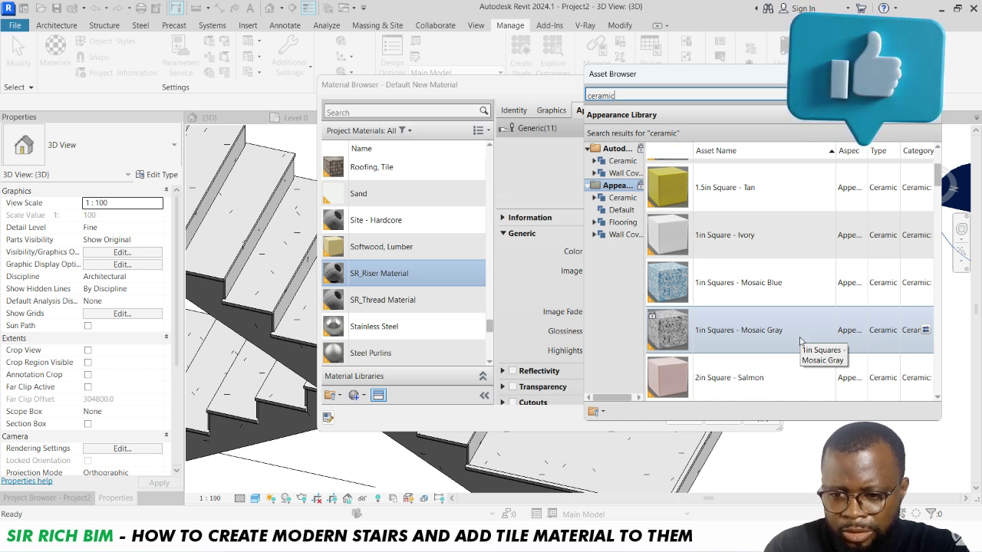
scroll(818, 306, down, 3)
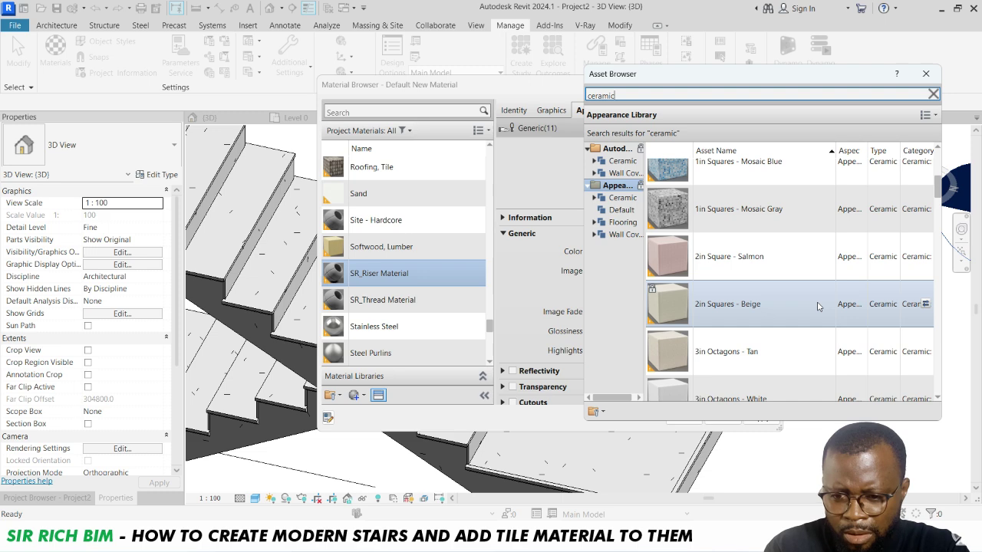
scroll(818, 307, down, 3)
scroll(818, 307, down, 6)
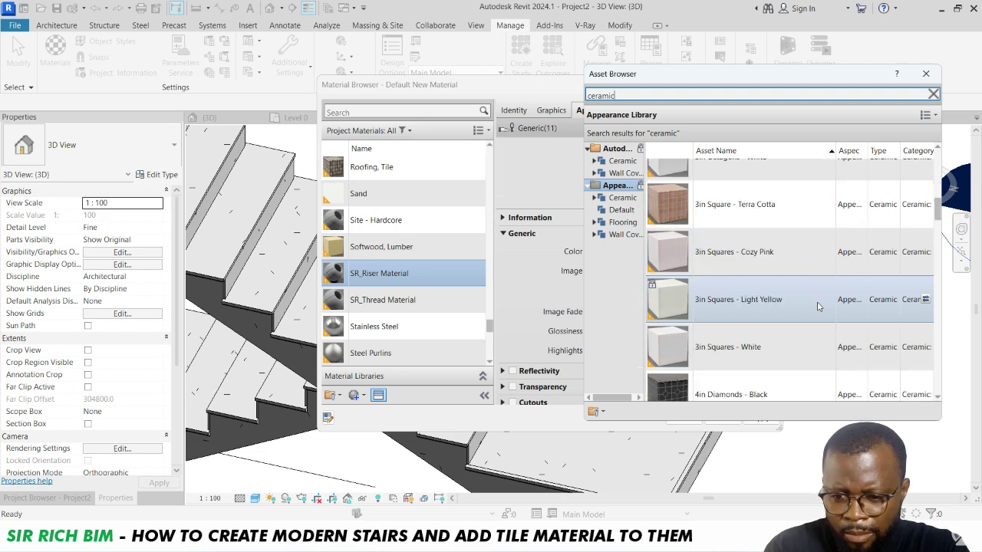
scroll(818, 307, down, 10)
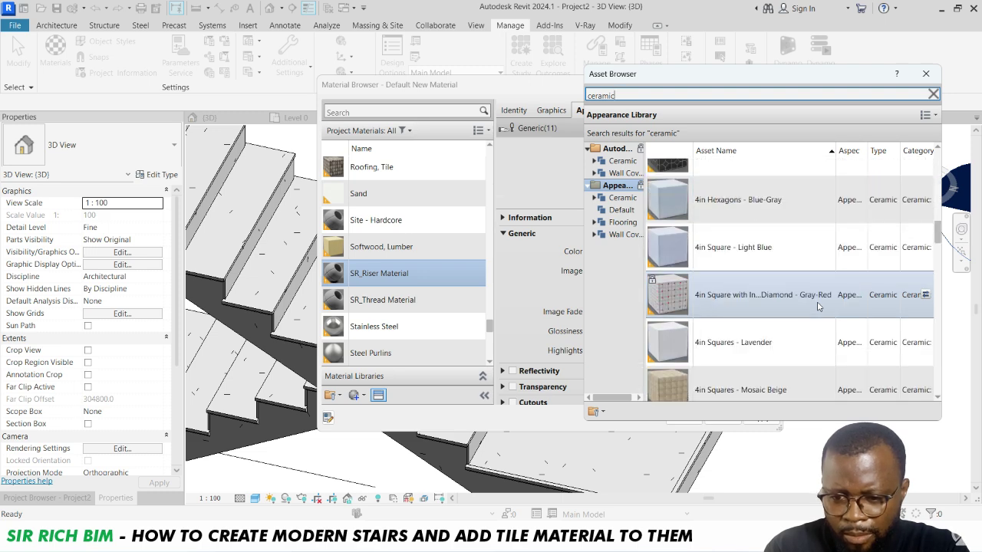
scroll(818, 306, down, 3)
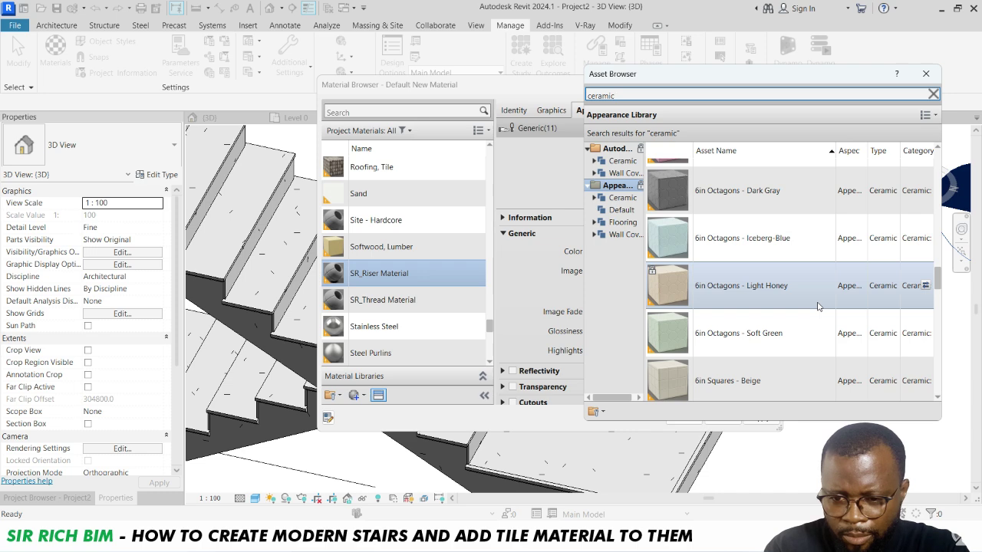
scroll(818, 306, down, 8)
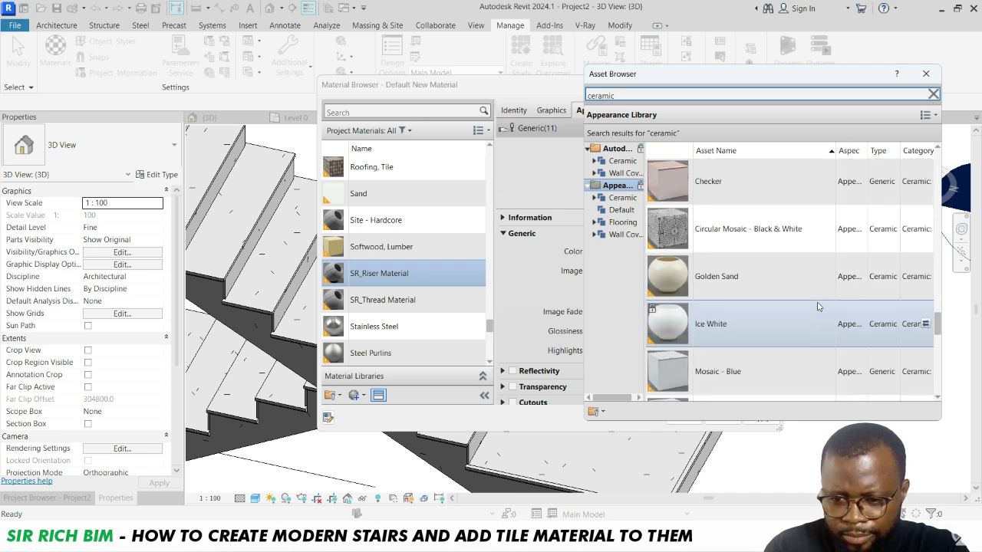
scroll(817, 307, down, 3)
scroll(817, 306, down, 6)
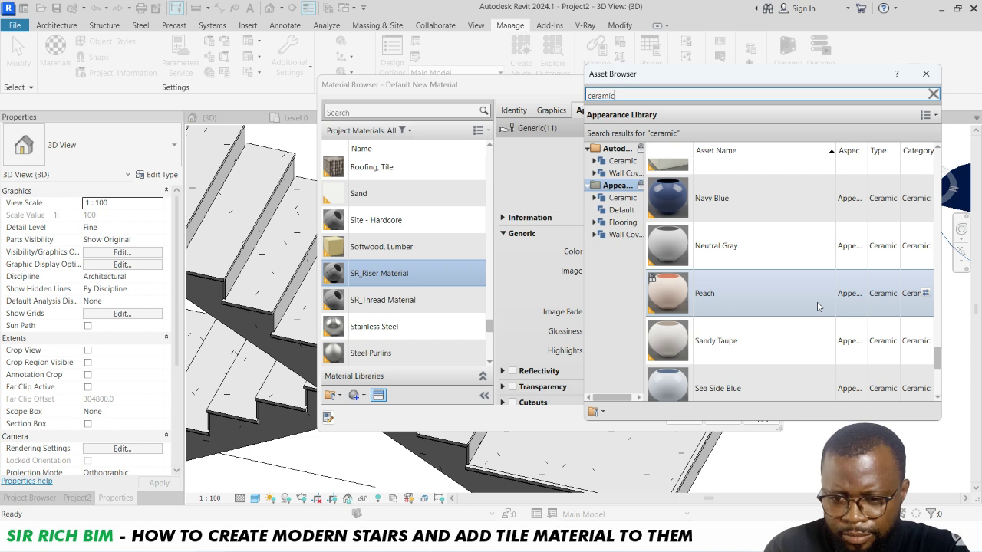
click(925, 197)
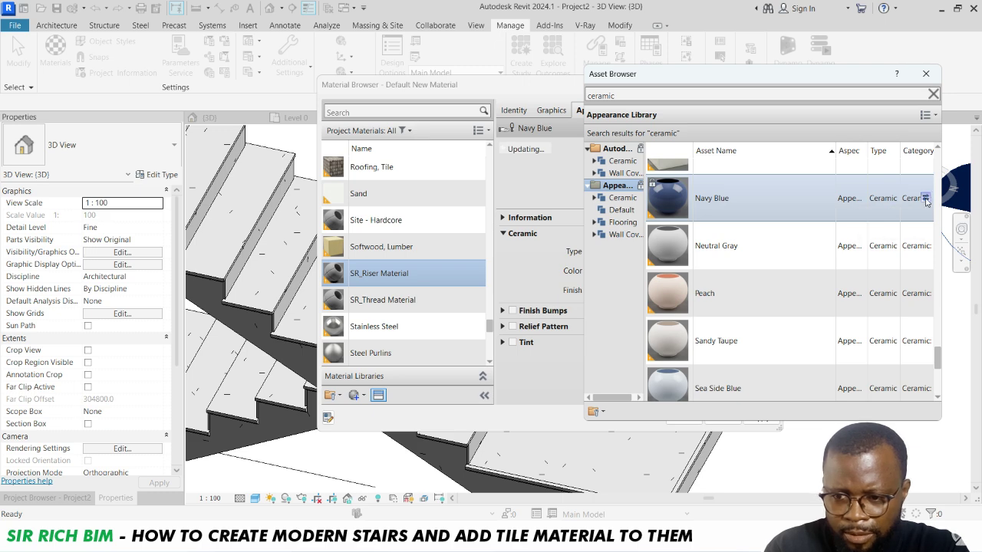
scroll(648, 191, up, 1)
drag(694, 77, 183, 42)
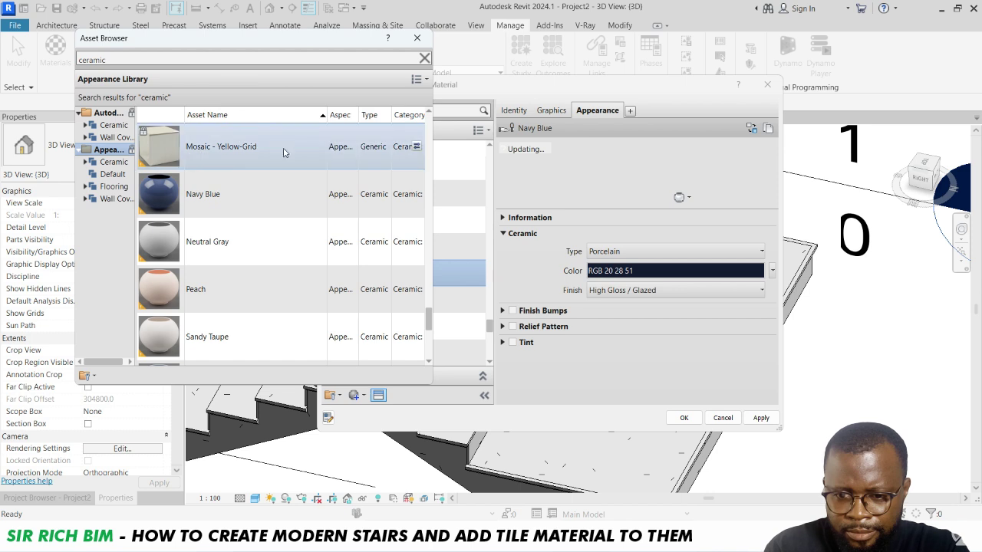
scroll(230, 341, down, 1)
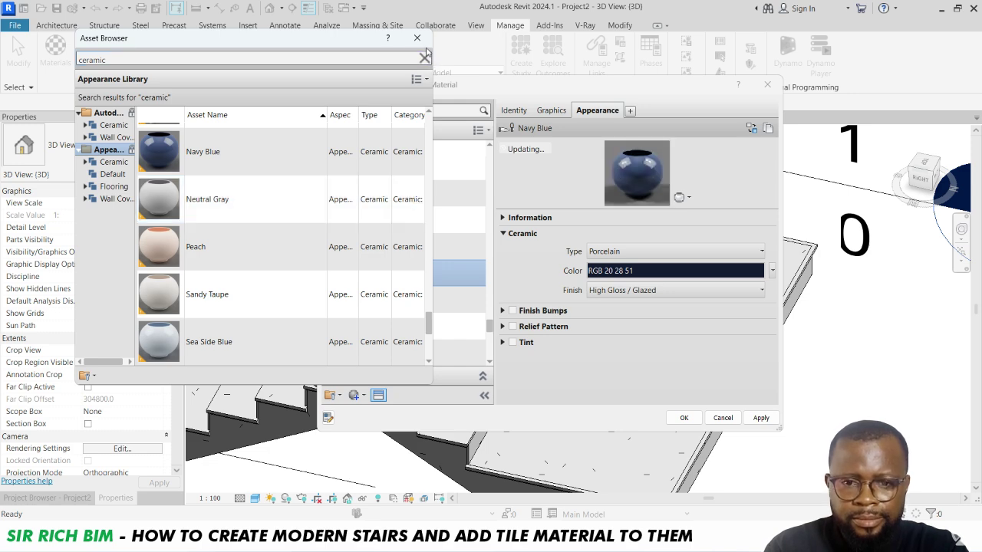
Step: Start replacing the appearance asset of SR_Thread Material and search the Appearance Library for "marble"
click(417, 38)
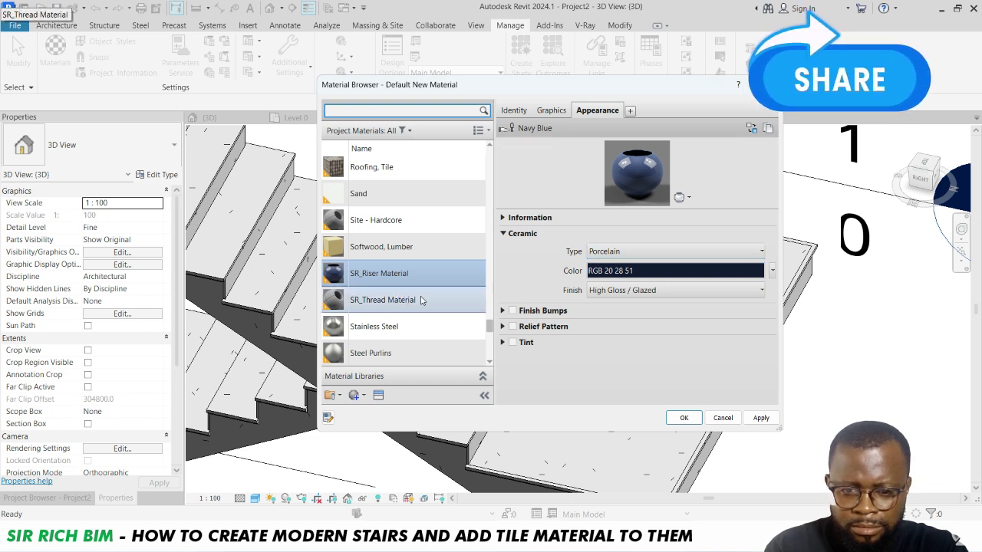
click(410, 303)
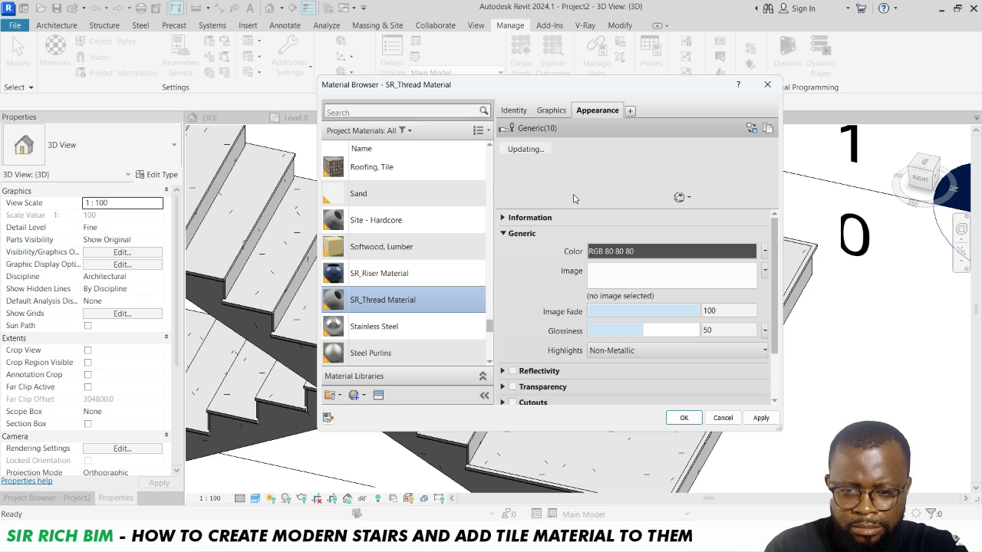
click(751, 127)
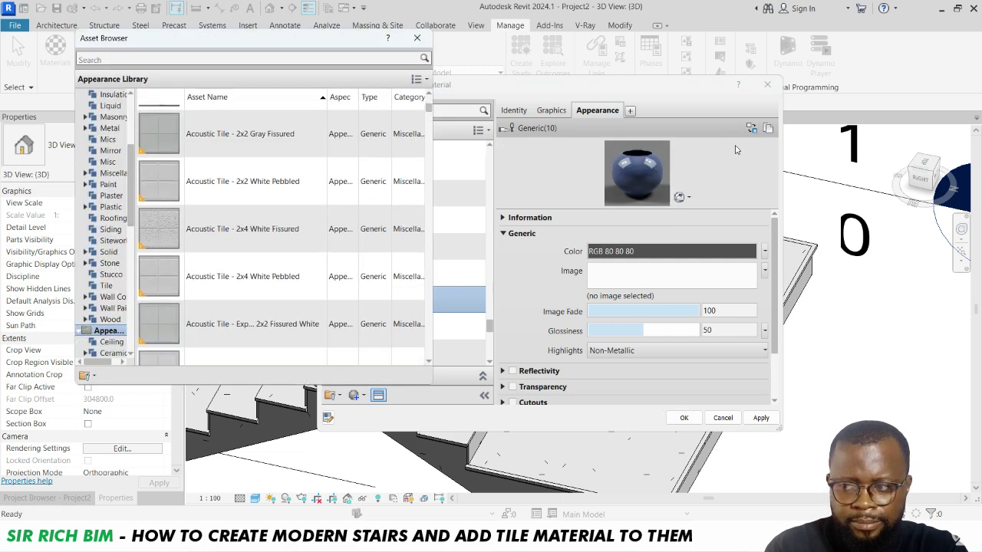
drag(247, 48, 295, 101)
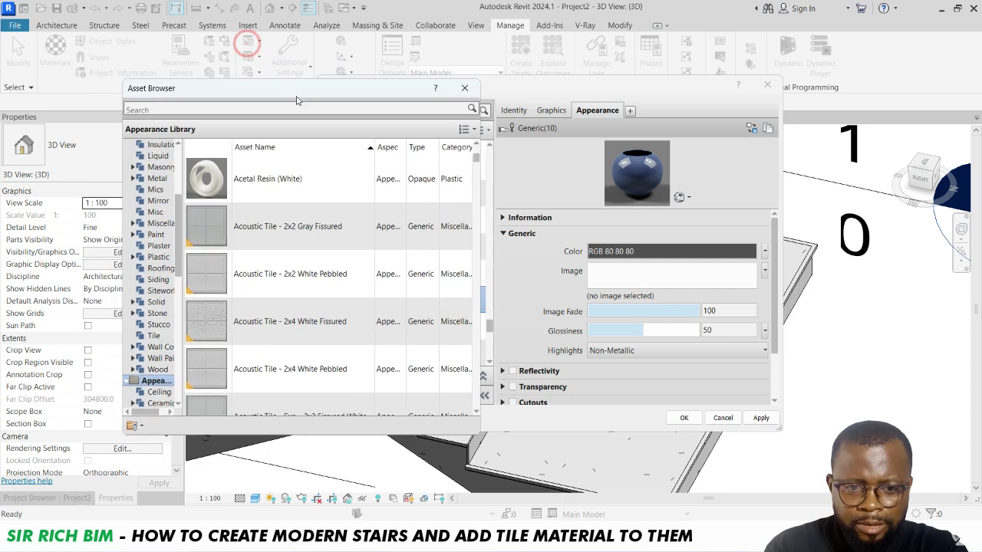
click(220, 110)
text(marc)
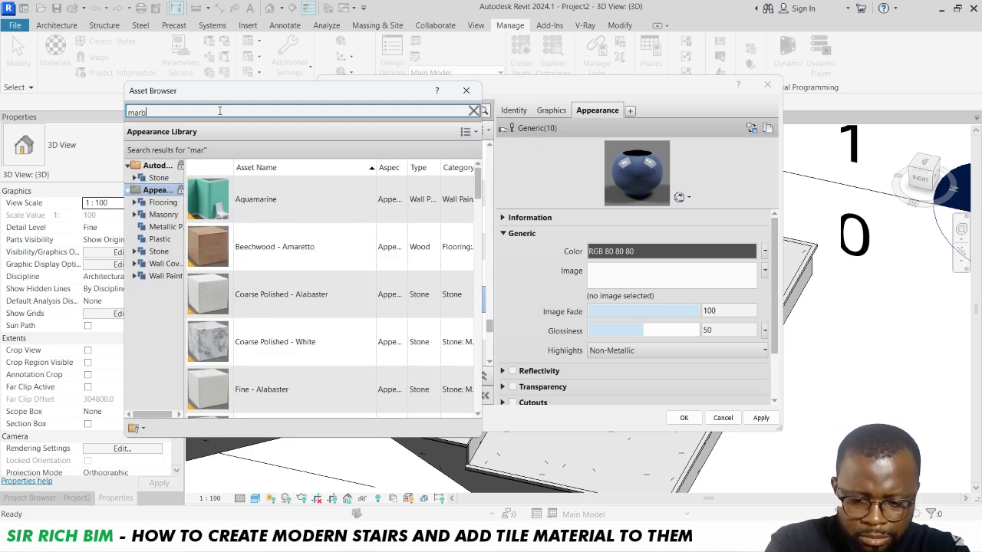
text(ble)
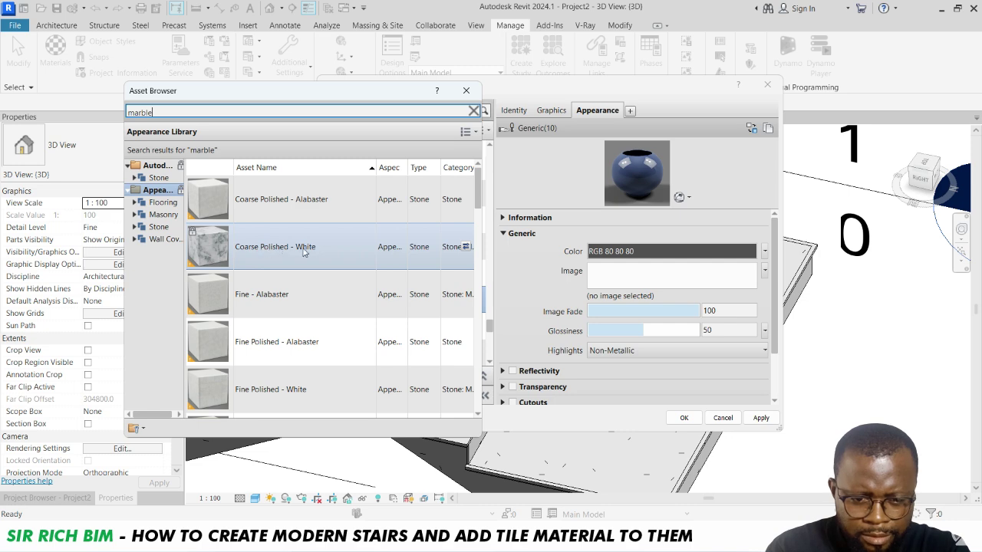
Step: Replace the appearance of SR_Thread Material with the Coarse Polished - White marble asset
scroll(306, 253, down, 5)
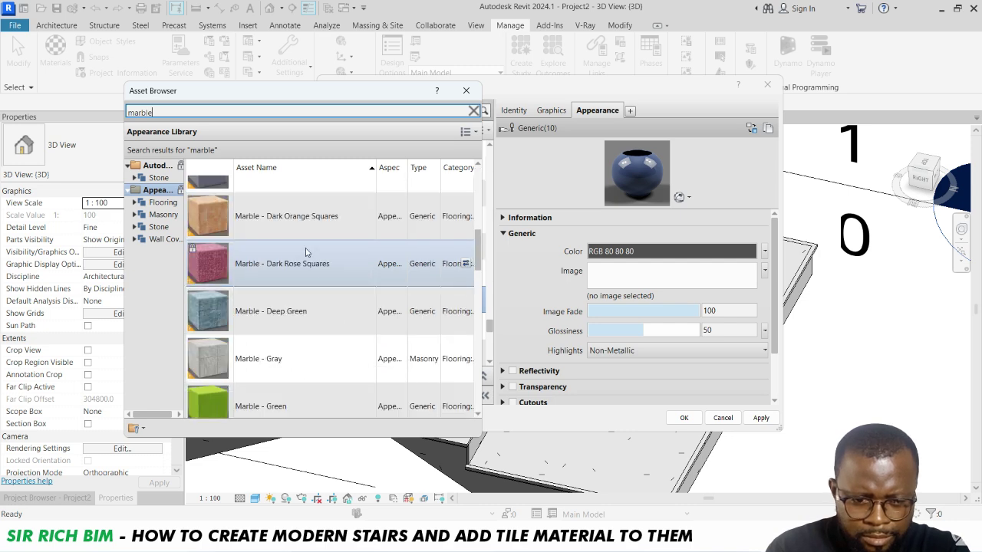
scroll(306, 253, up, 4)
scroll(314, 242, up, 3)
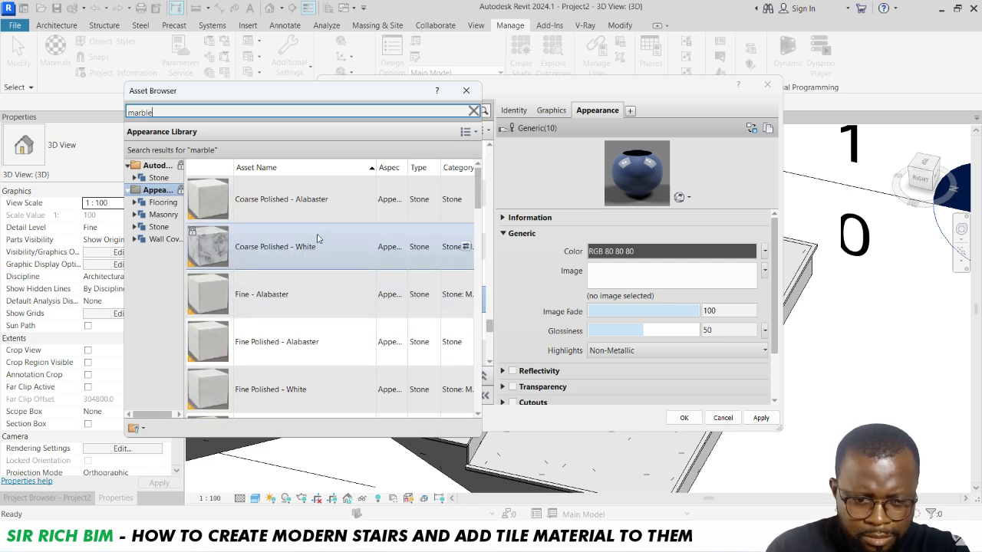
scroll(318, 253, down, 12)
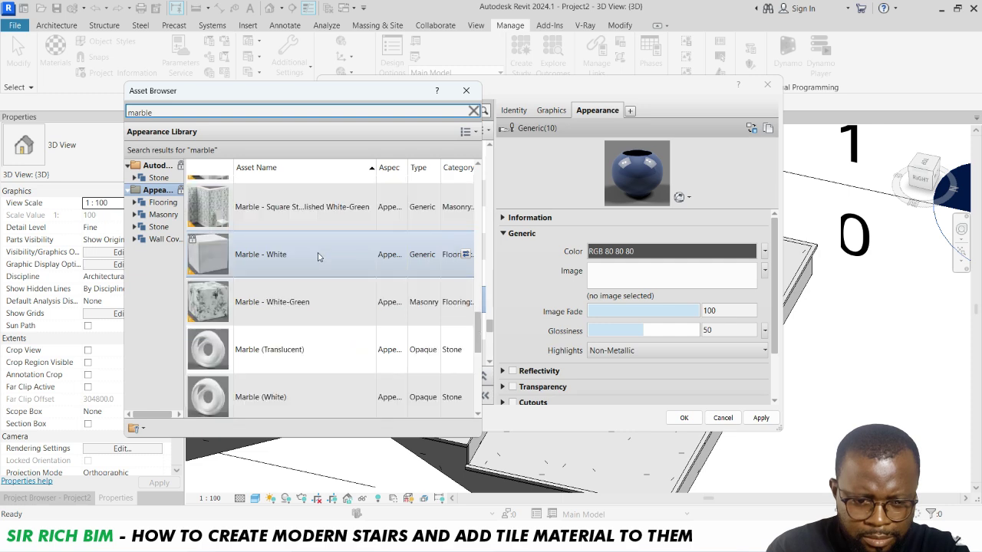
scroll(318, 257, down, 2)
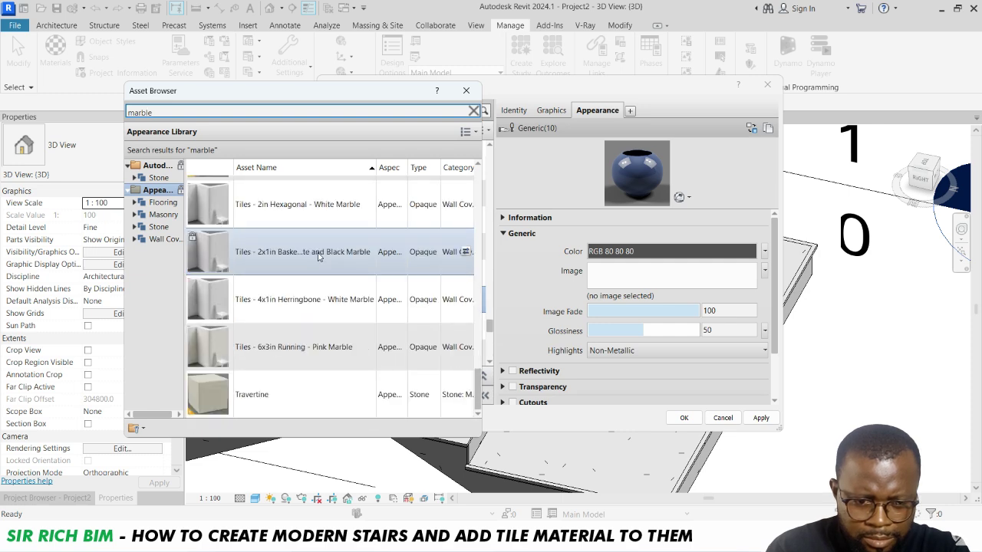
scroll(315, 287, up, 12)
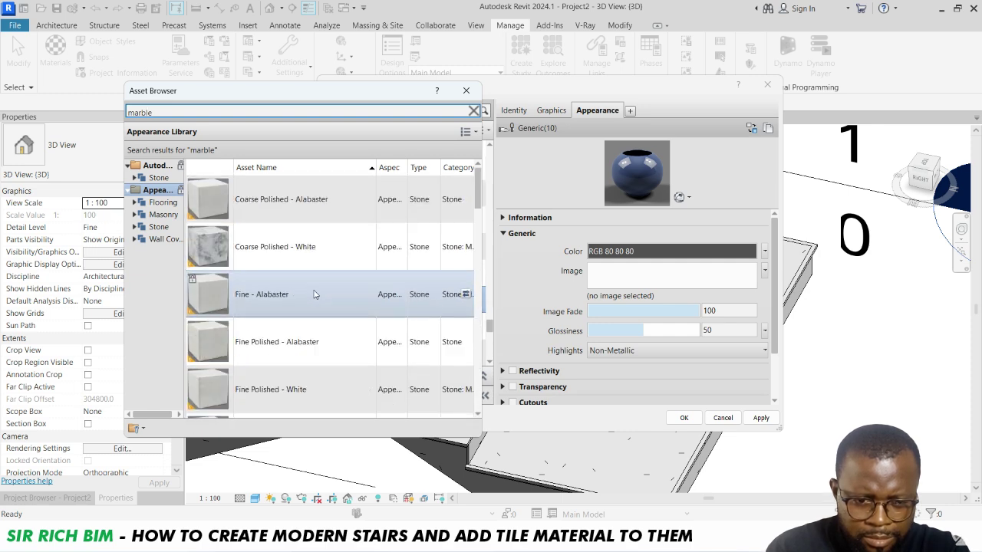
click(465, 246)
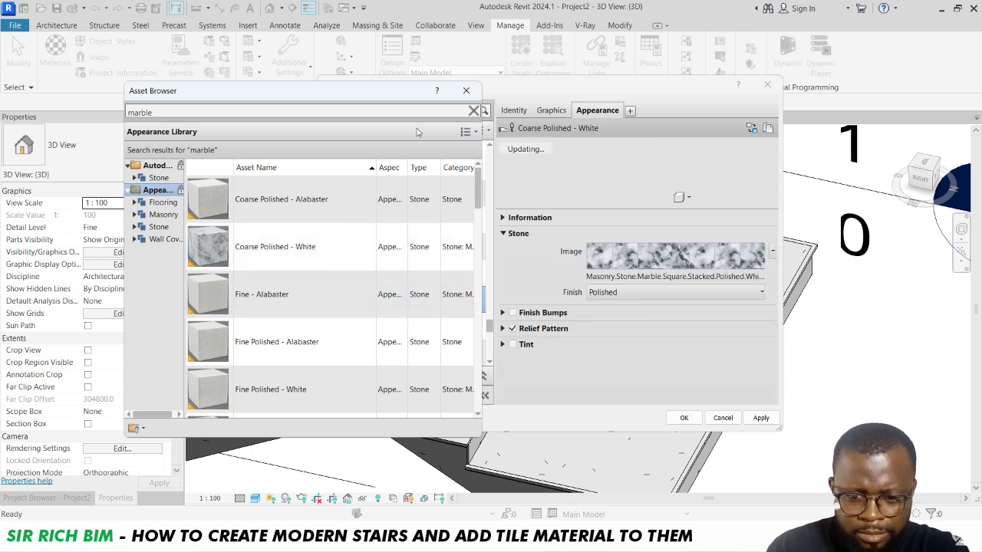
click(467, 91)
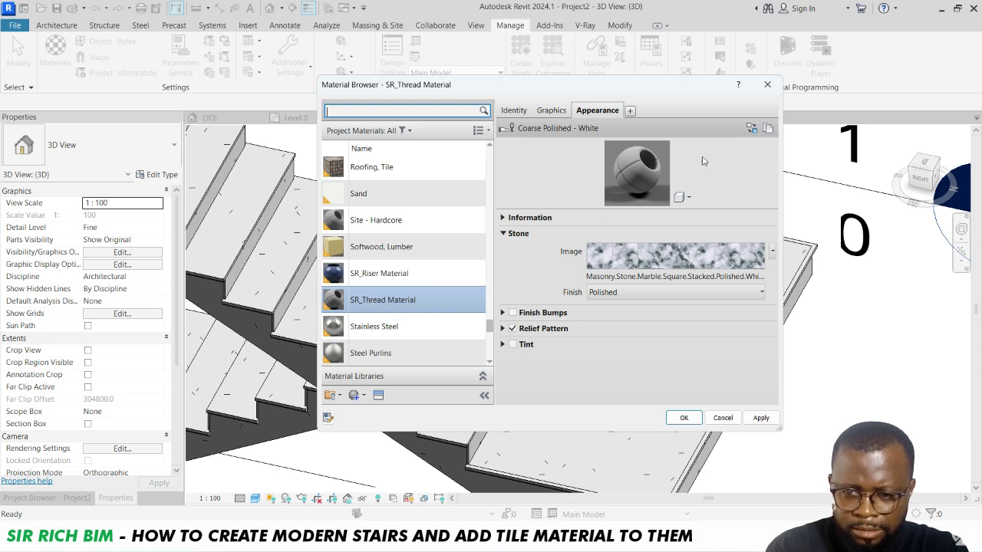
Step: Duplicate the Navy Blue appearance asset of SR_Riser Material and save the material changes
click(431, 276)
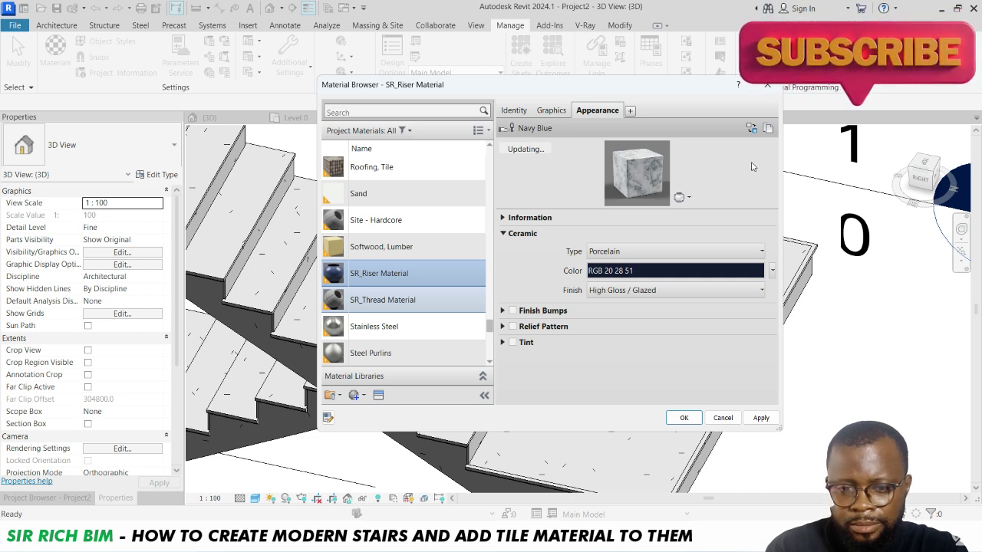
click(767, 128)
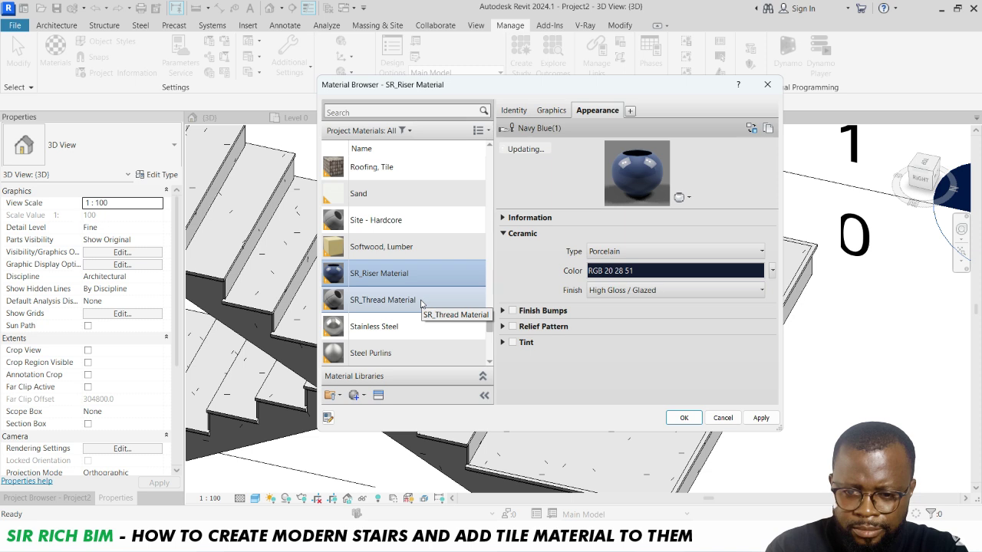
click(420, 302)
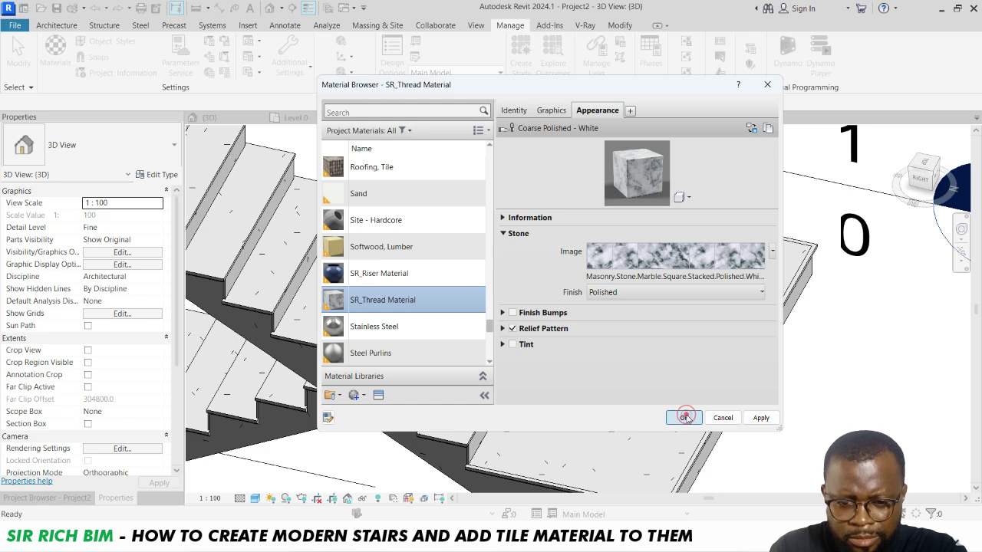
click(684, 418)
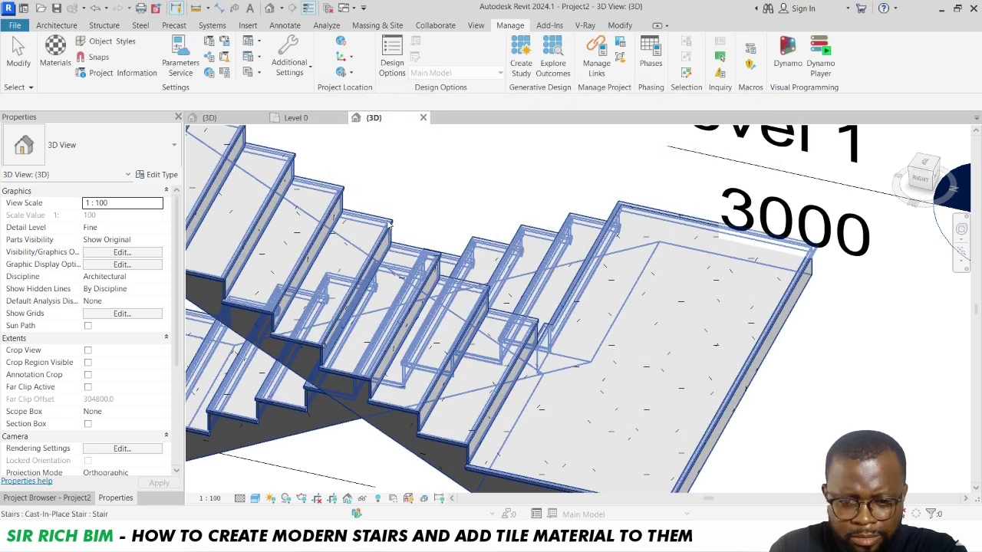
Step: In the stair's 1mm_Tread-150mm_Depth run type, set the tread material to SR_Thread Material
click(377, 249)
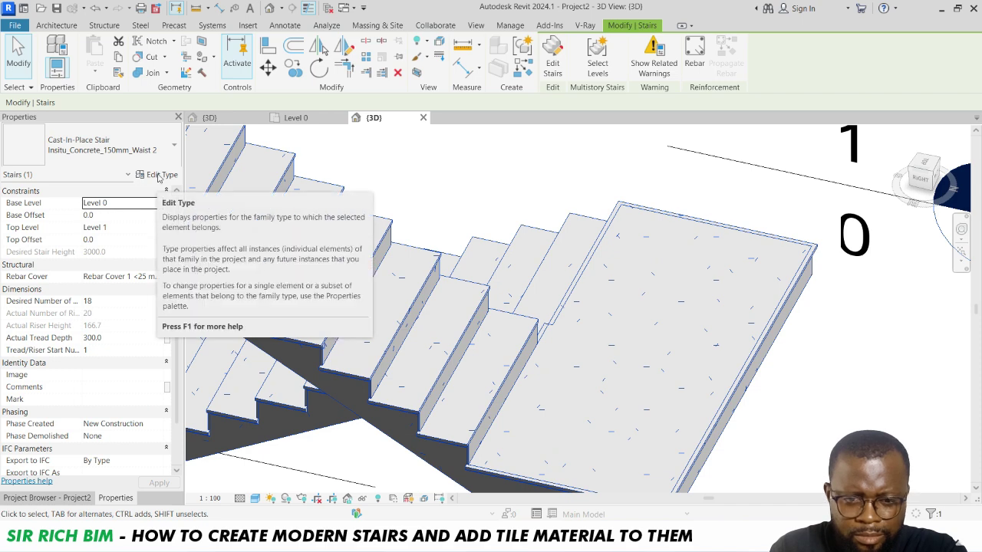
click(158, 176)
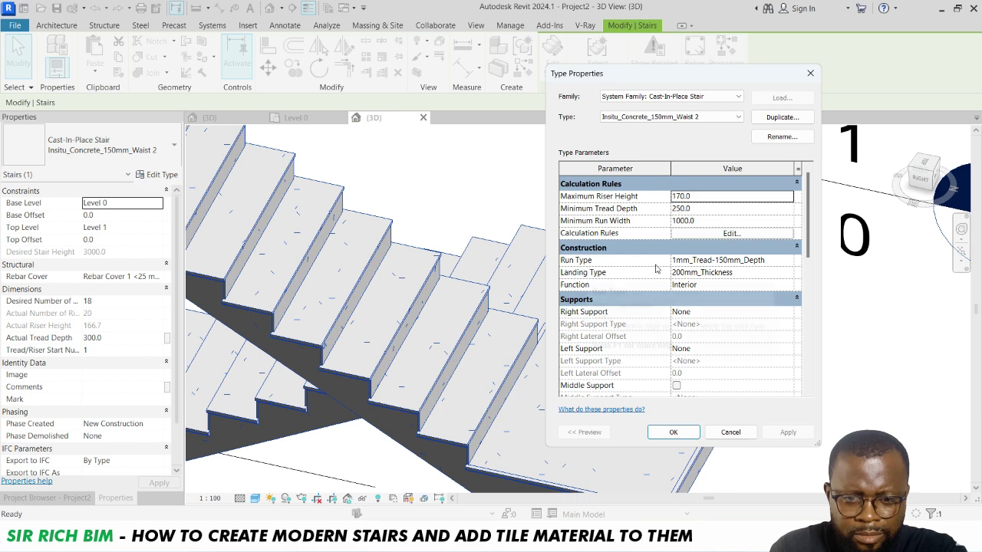
click(785, 263)
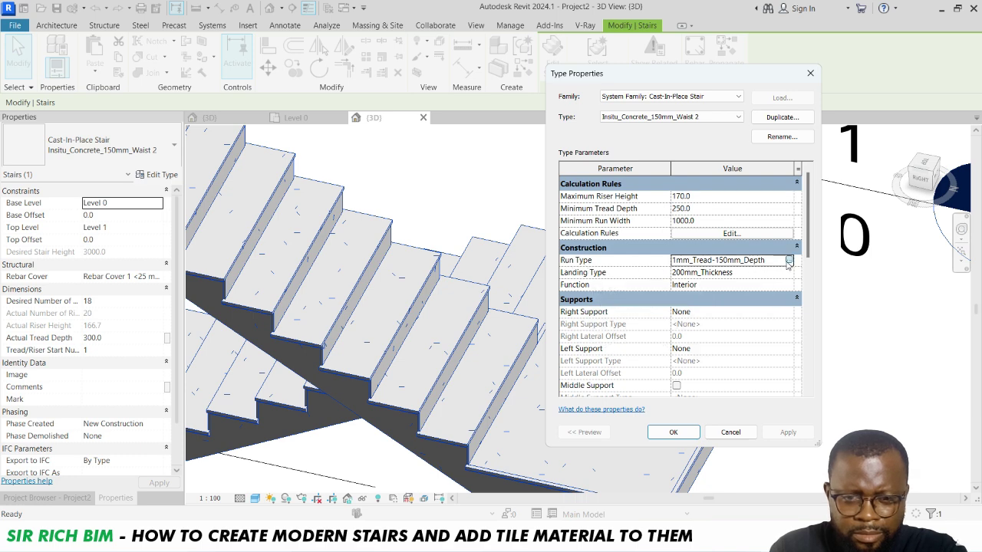
click(786, 261)
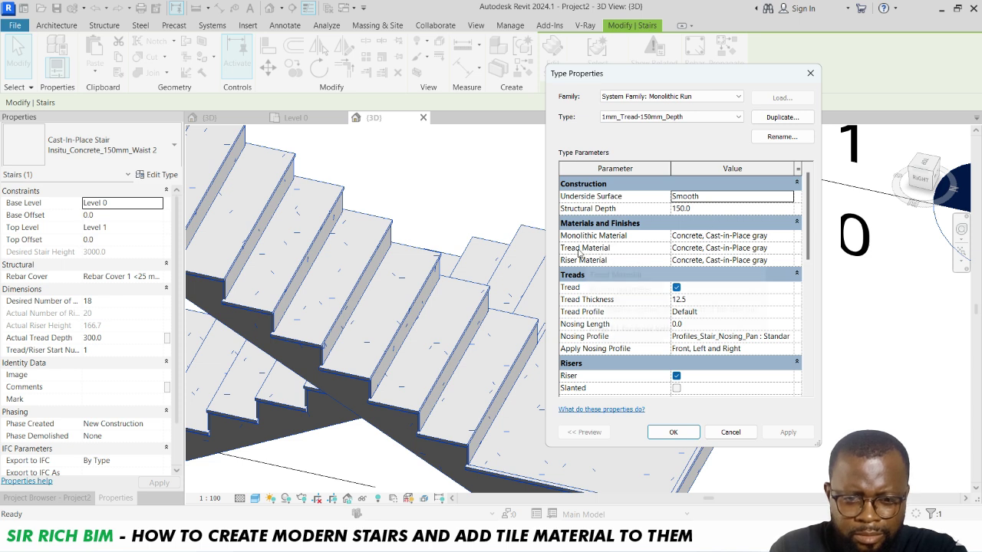
click(767, 250)
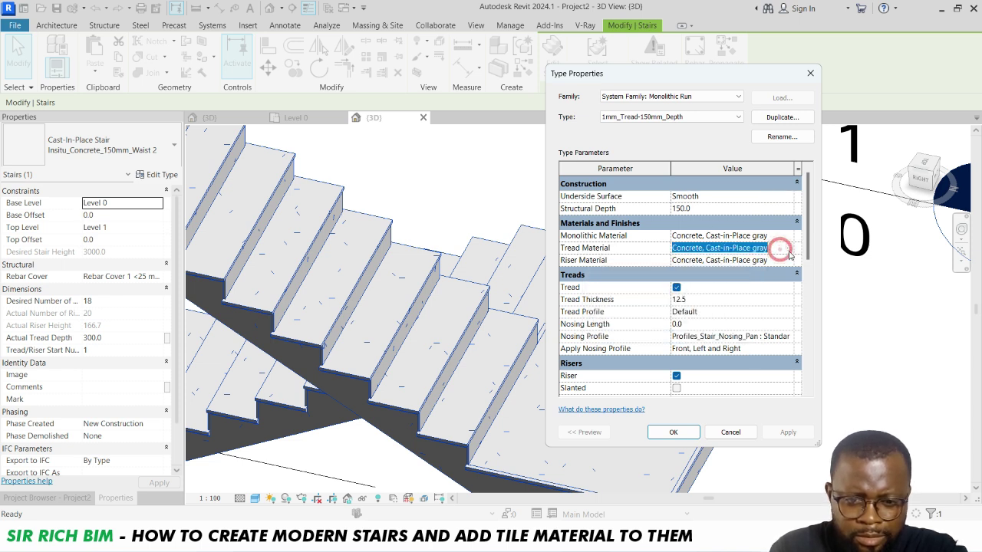
click(786, 249)
click(786, 250)
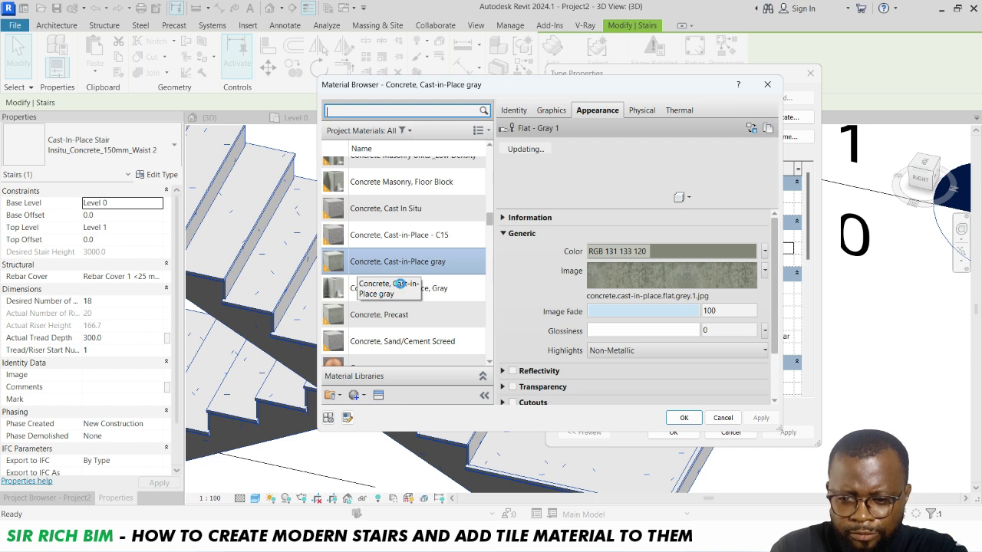
text(sr)
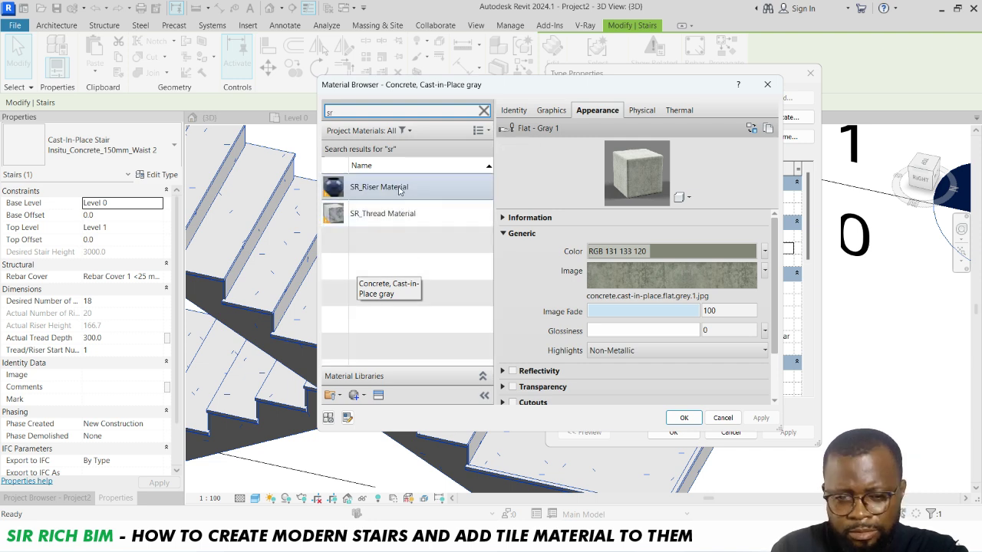
click(387, 214)
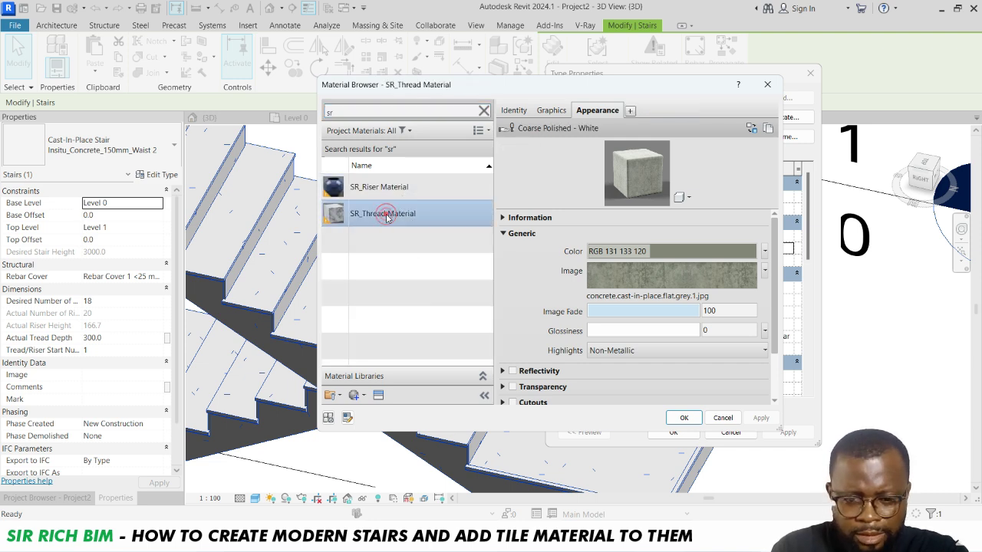
click(683, 416)
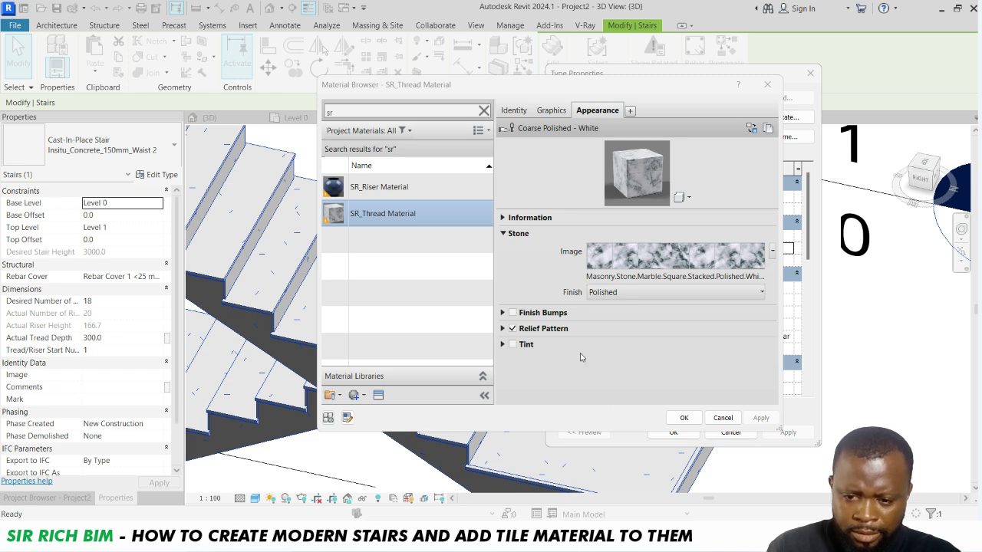
click(683, 418)
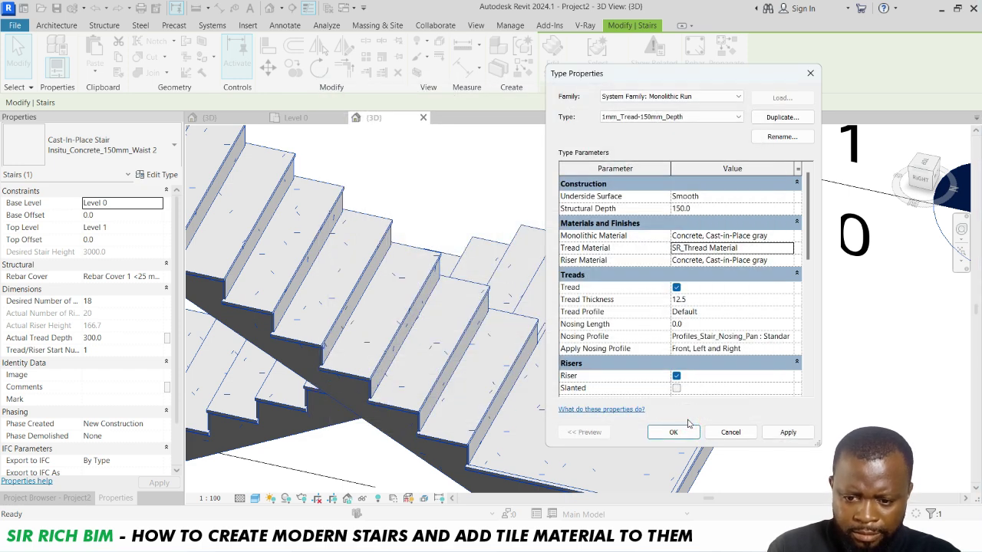
Step: Set the run type's riser material to SR_Riser Material and apply the run and stair type changes
click(787, 261)
click(788, 261)
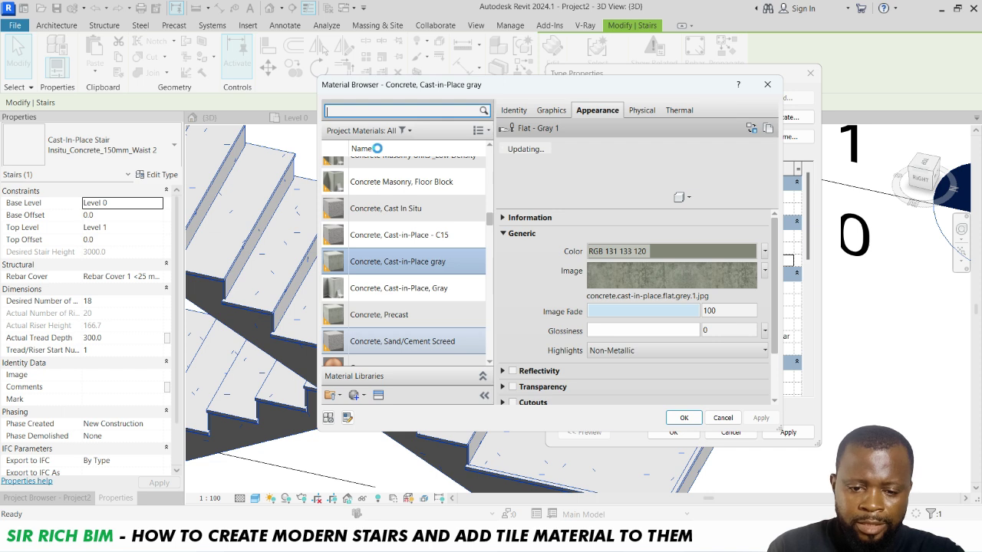
scroll(453, 240, down, 3)
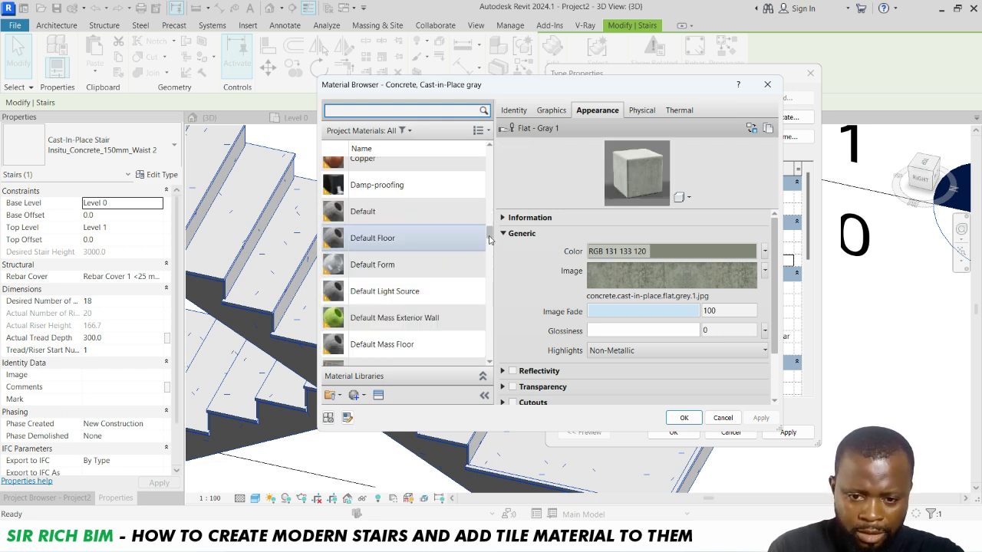
drag(488, 233, 489, 332)
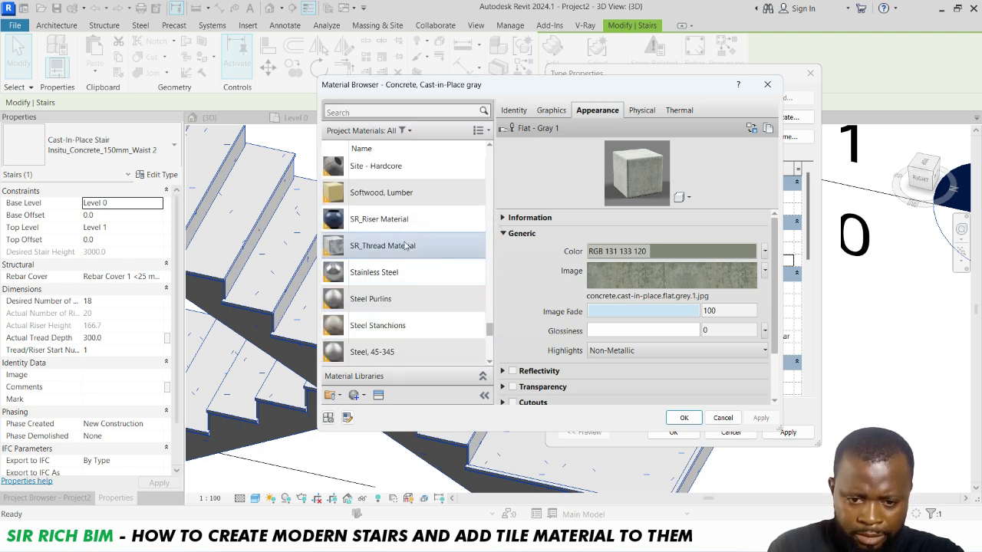
click(398, 220)
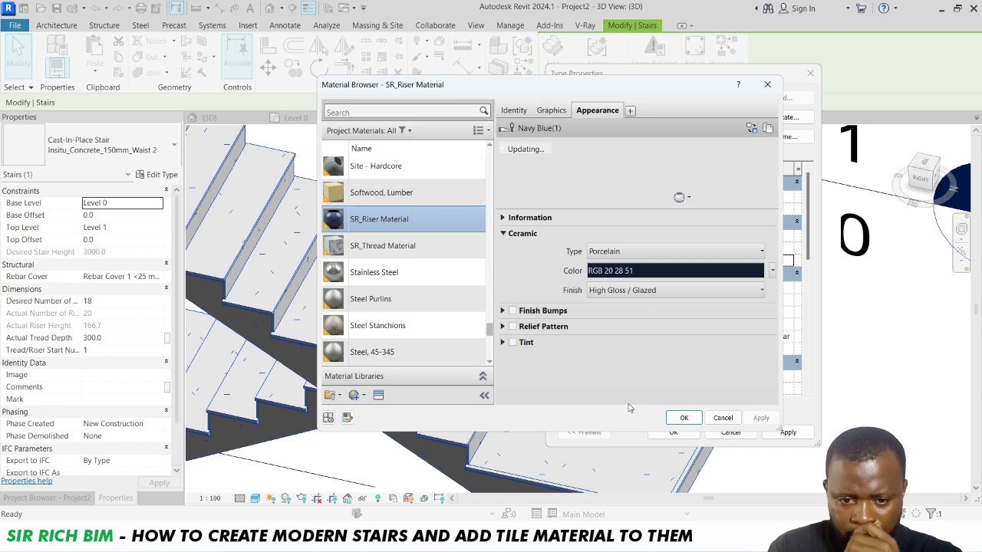
click(681, 418)
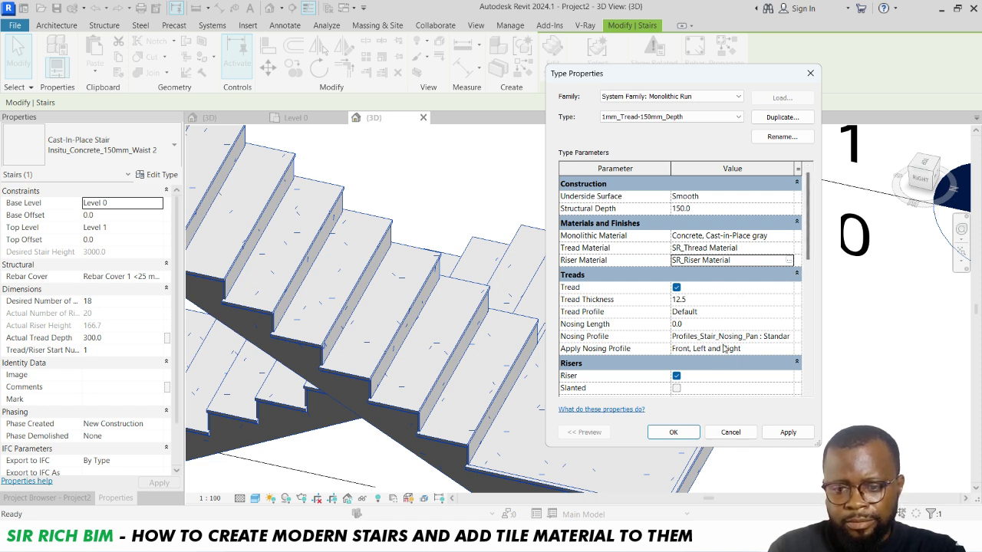
click(788, 432)
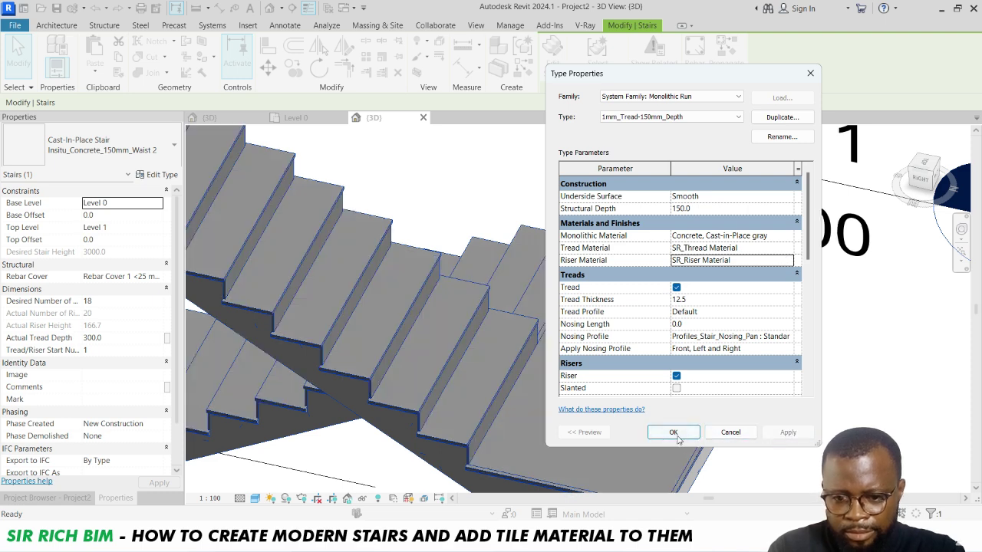
click(673, 433)
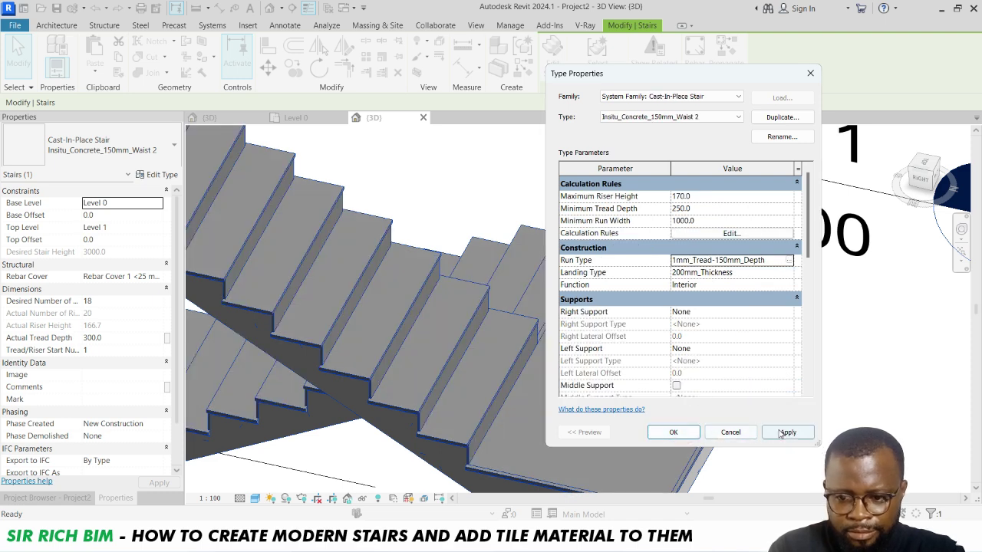
click(674, 432)
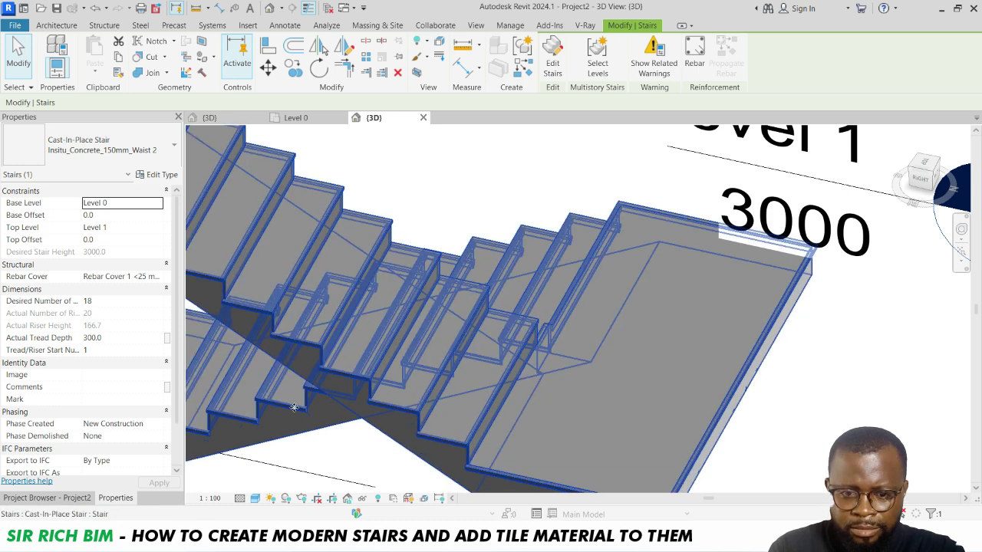
Step: Set the 3D view's visual style to Realistic and clear the stair selection
click(256, 498)
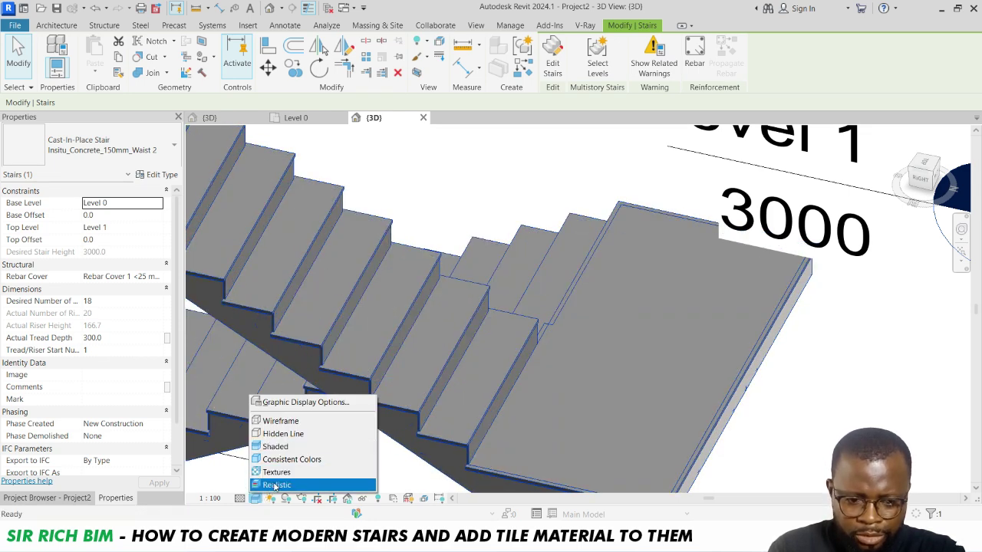
click(275, 484)
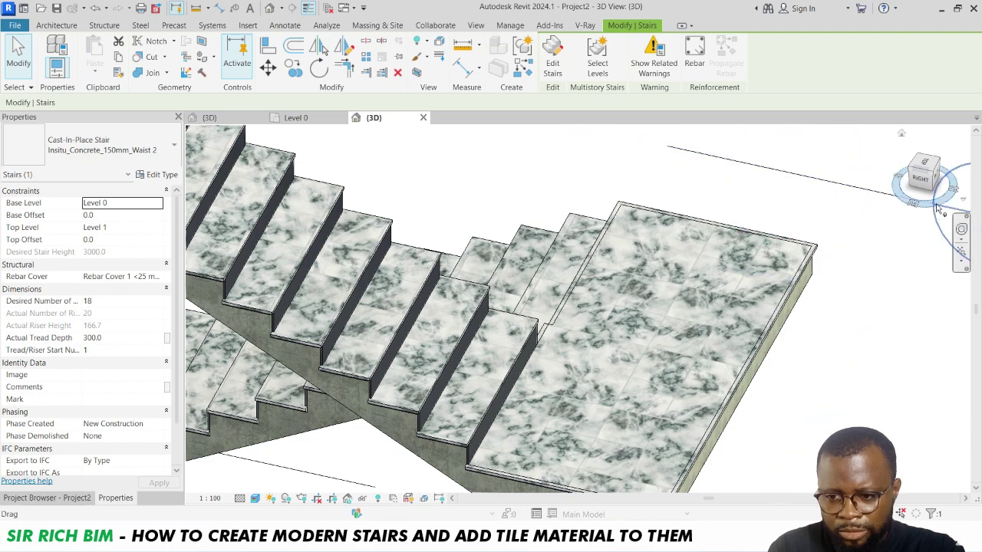
drag(937, 209, 689, 280)
middle_drag(689, 281, 589, 315)
scroll(612, 354, down, 2)
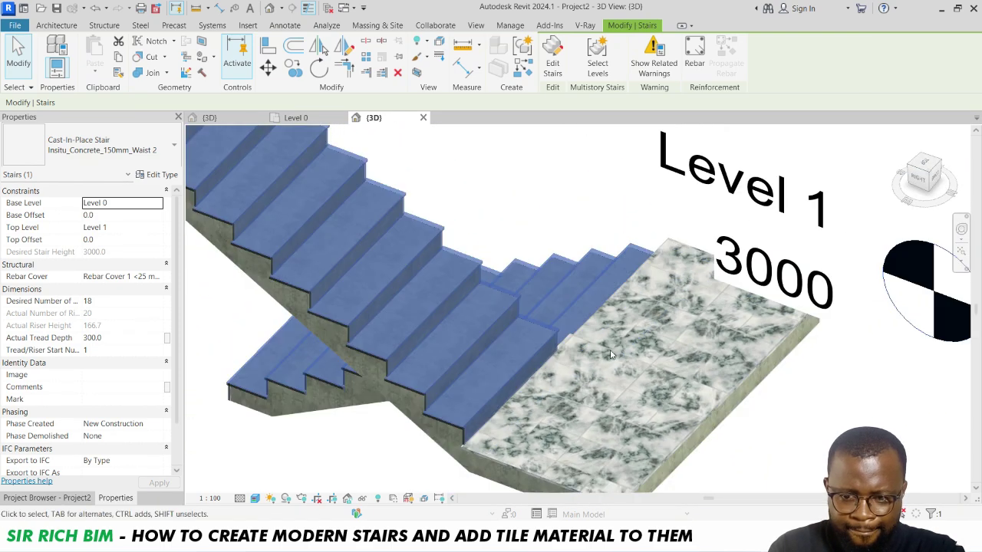
scroll(612, 355, down, 1)
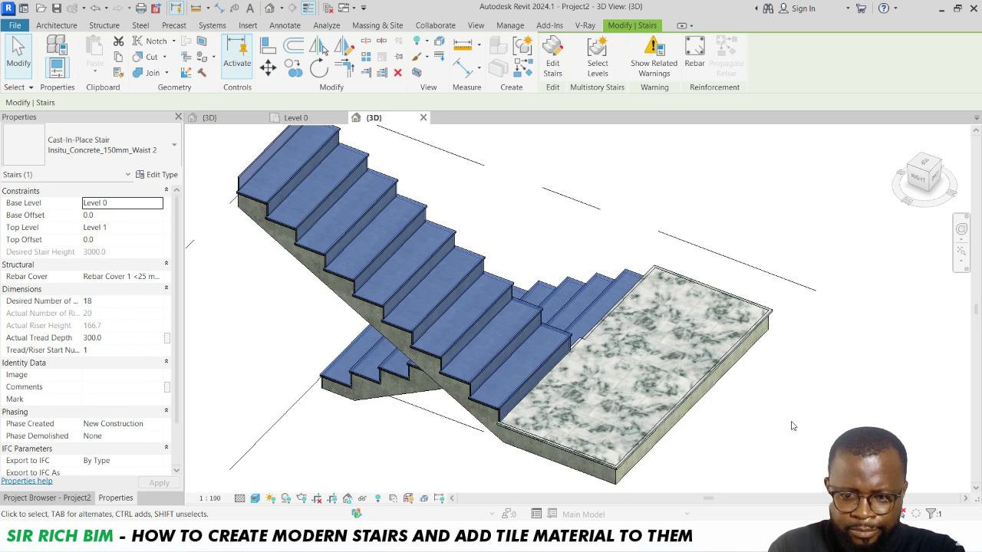
click(747, 413)
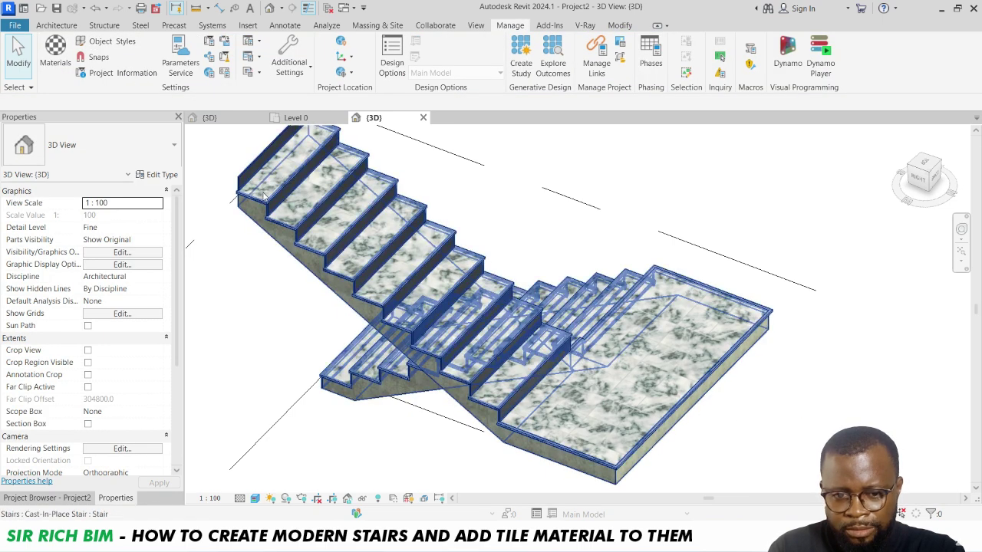
Step: Examine the tread, riser and landing finishes of the stair up close and from a distance
scroll(291, 237, up, 6)
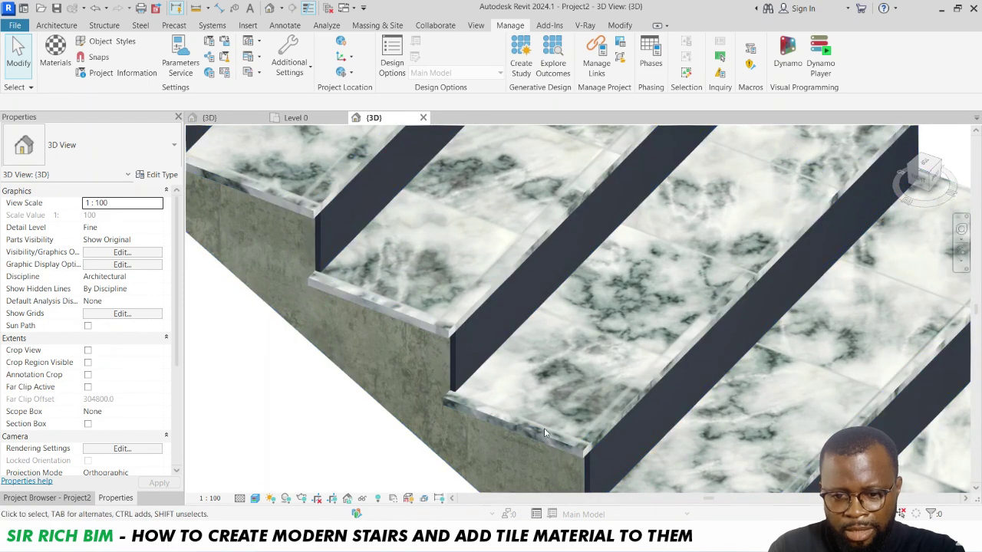
scroll(400, 381, down, 1)
scroll(401, 380, down, 1)
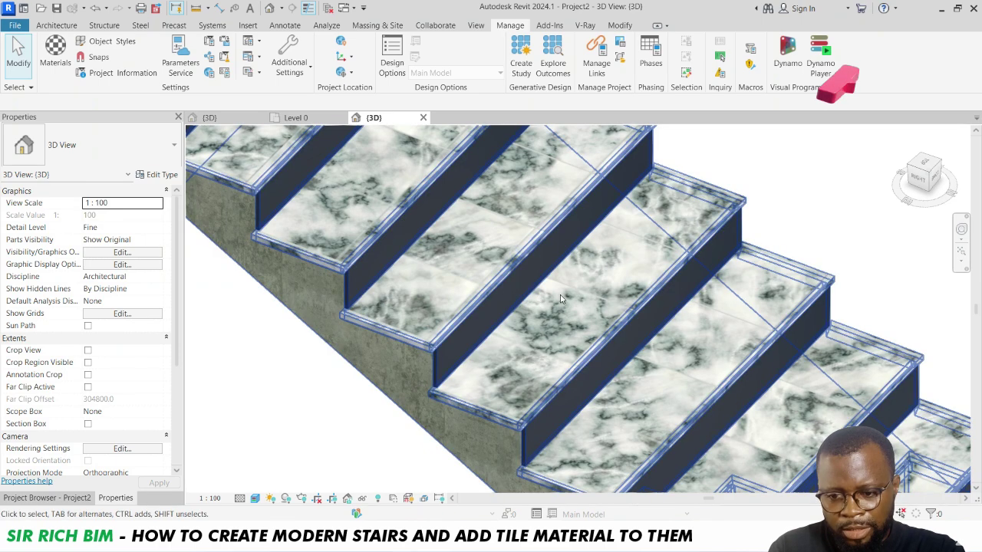
scroll(563, 328, down, 3)
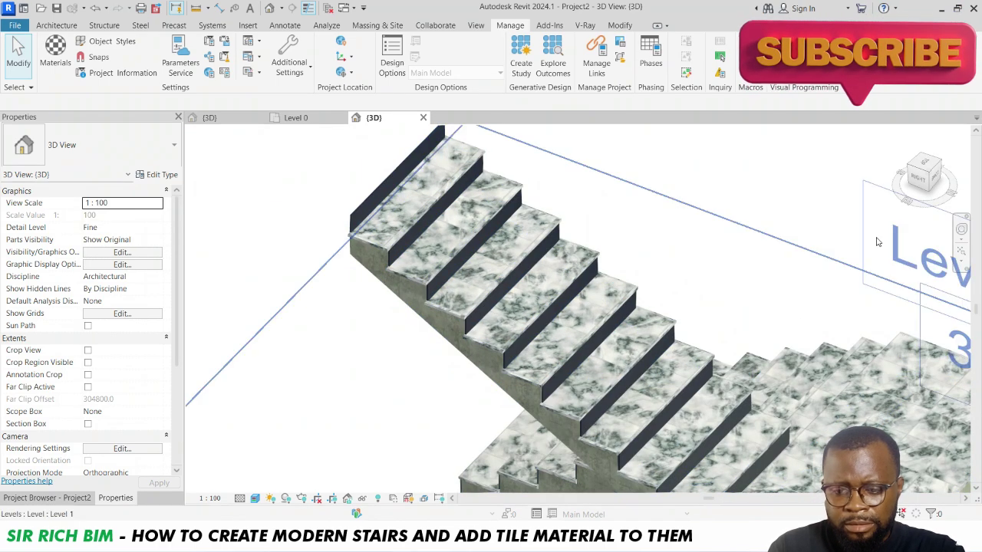
middle_drag(750, 271, 612, 176)
scroll(819, 437, up, 2)
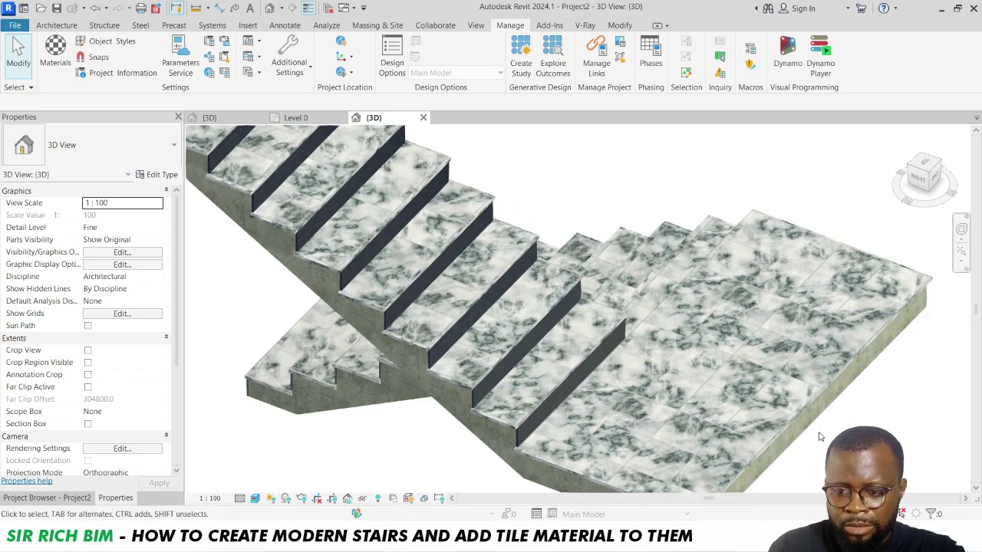
scroll(809, 375, down, 3)
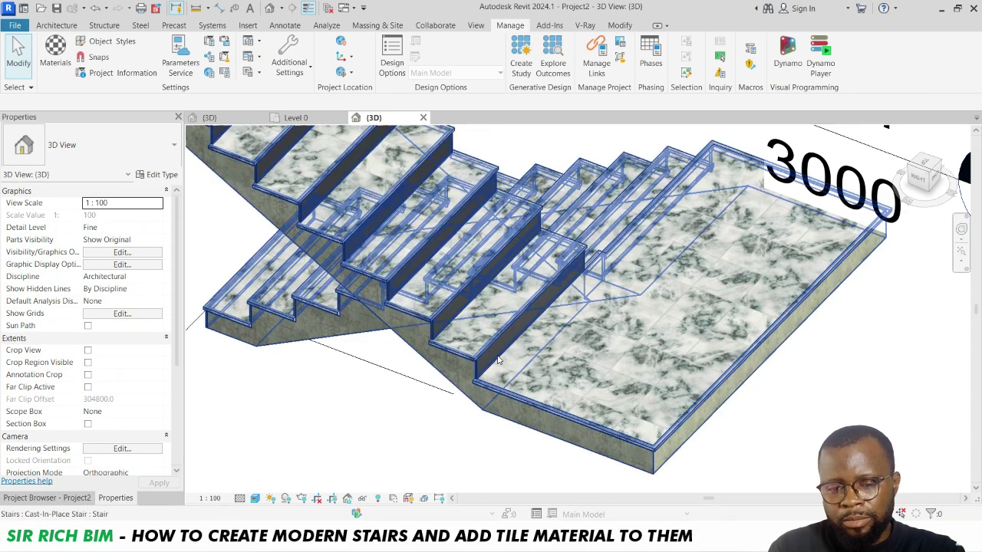
scroll(495, 362, up, 5)
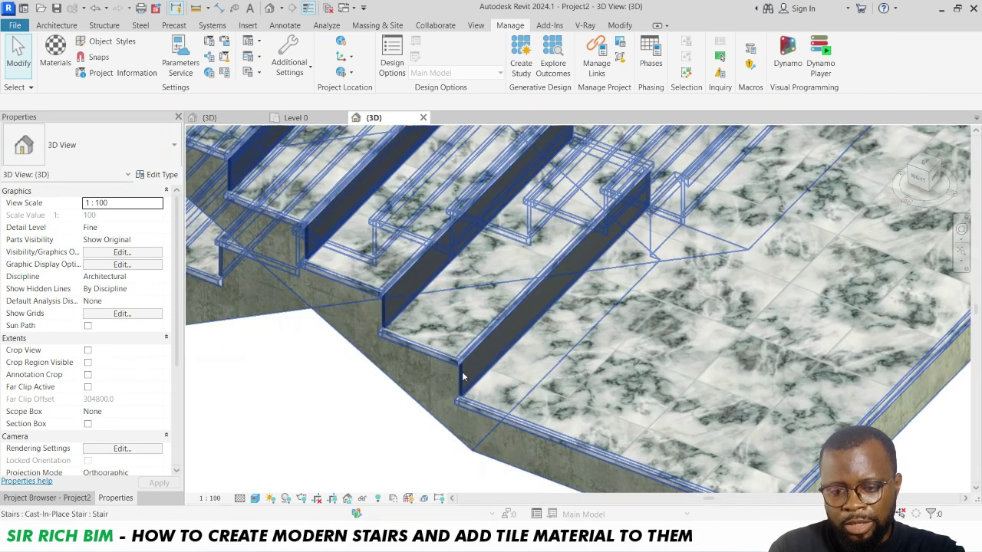
scroll(485, 357, down, 5)
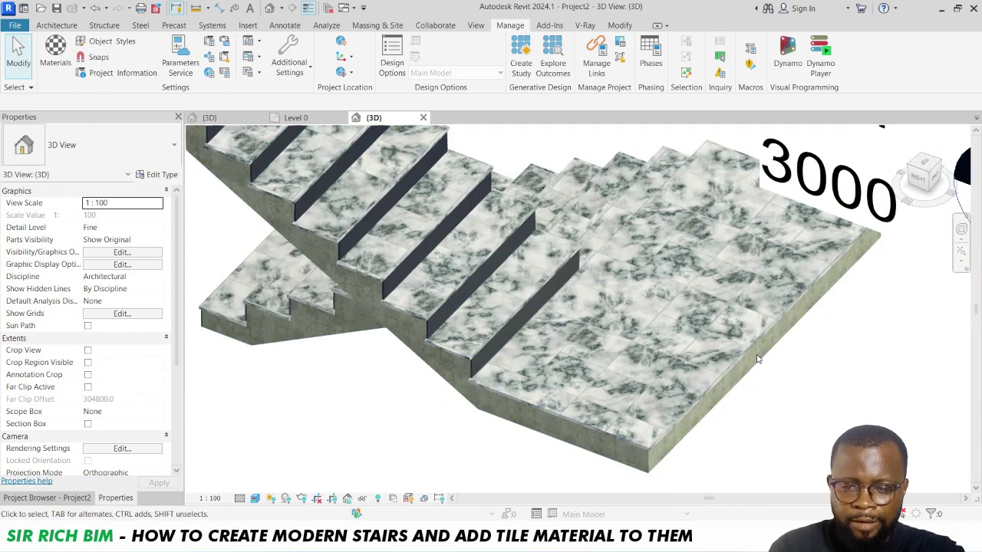
Step: In the stair's 200mm_Thickness landing type, turn off Same as Run and keep the landing's own tread enabled
click(743, 358)
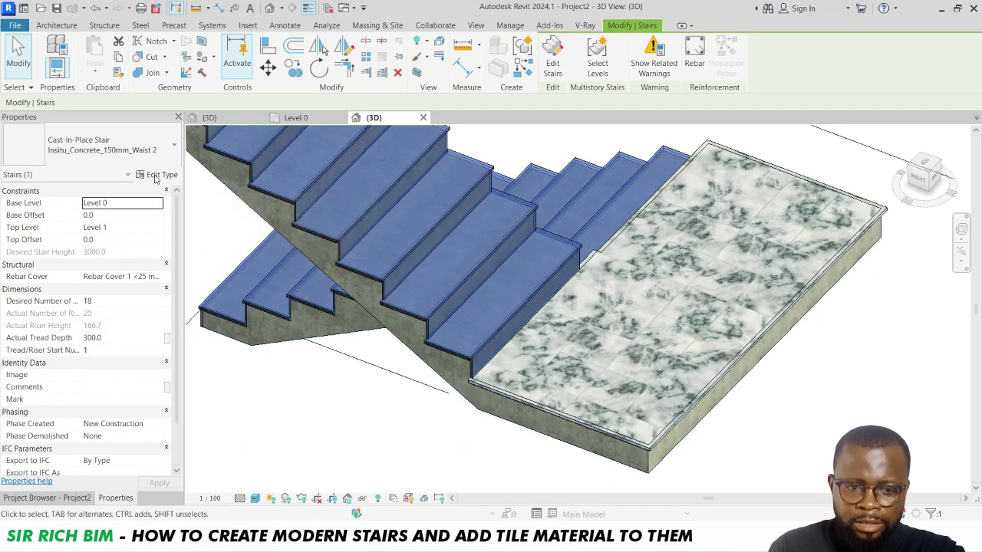
click(157, 175)
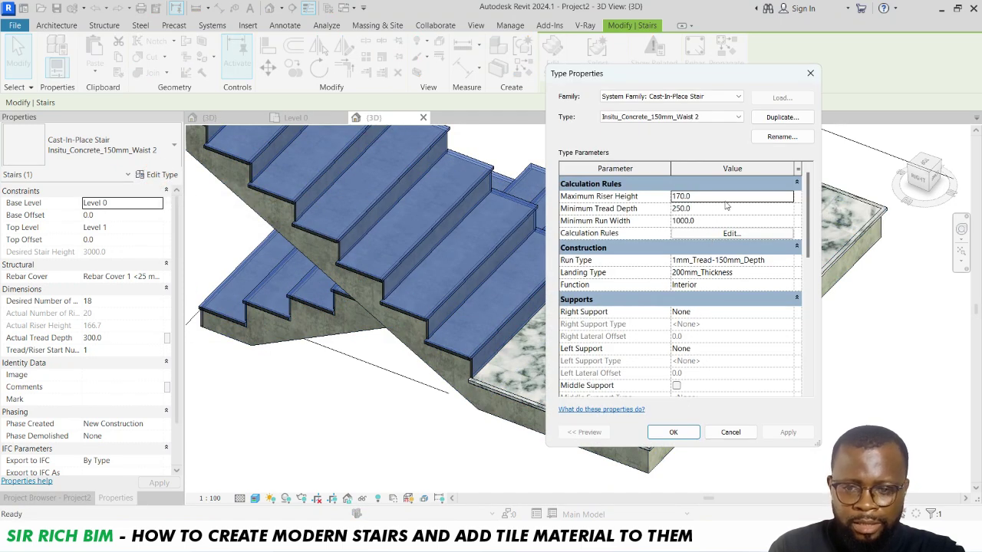
click(788, 273)
click(788, 273)
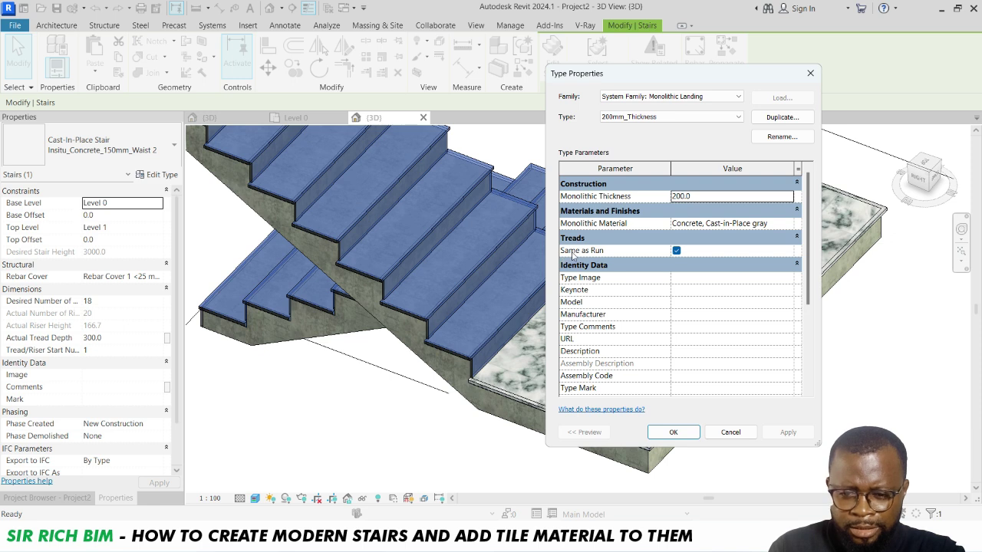
click(676, 252)
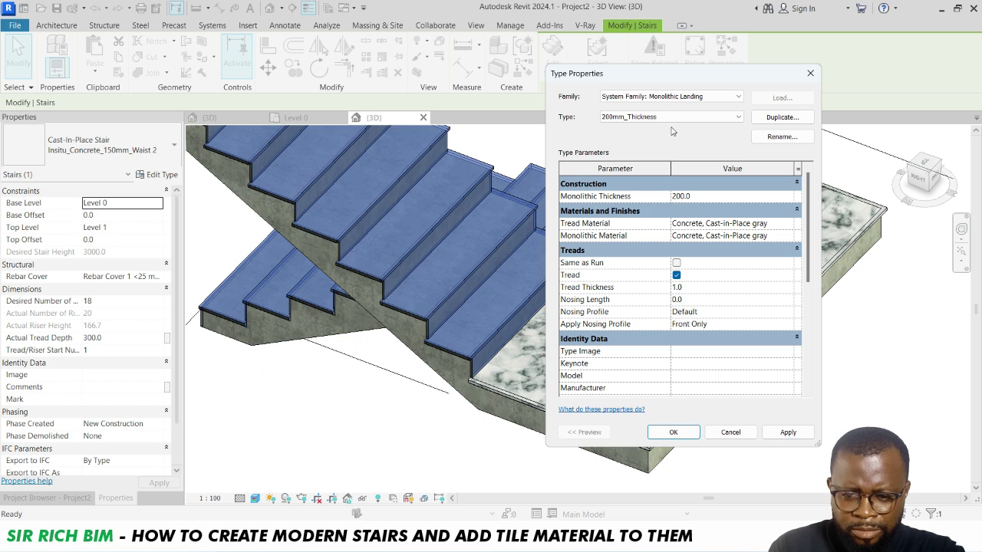
mouse_move(673, 79)
mouse_down()
mouse_move(505, 78)
mouse_move(685, 70)
mouse_up()
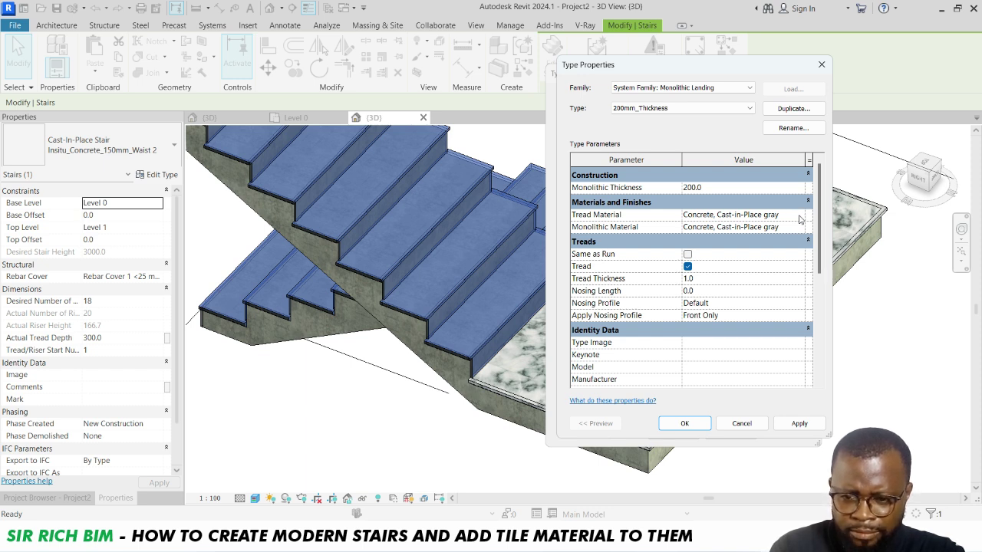
click(687, 266)
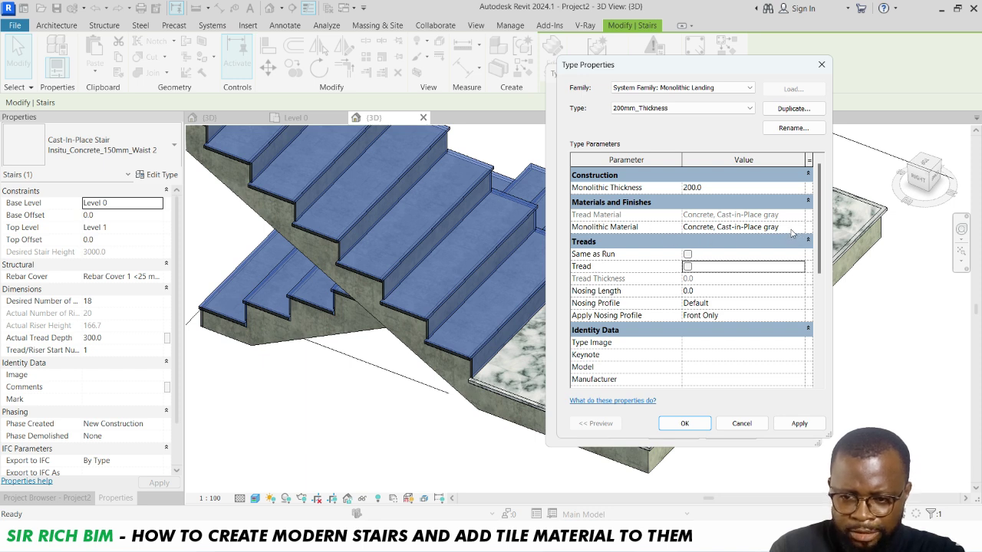
click(687, 267)
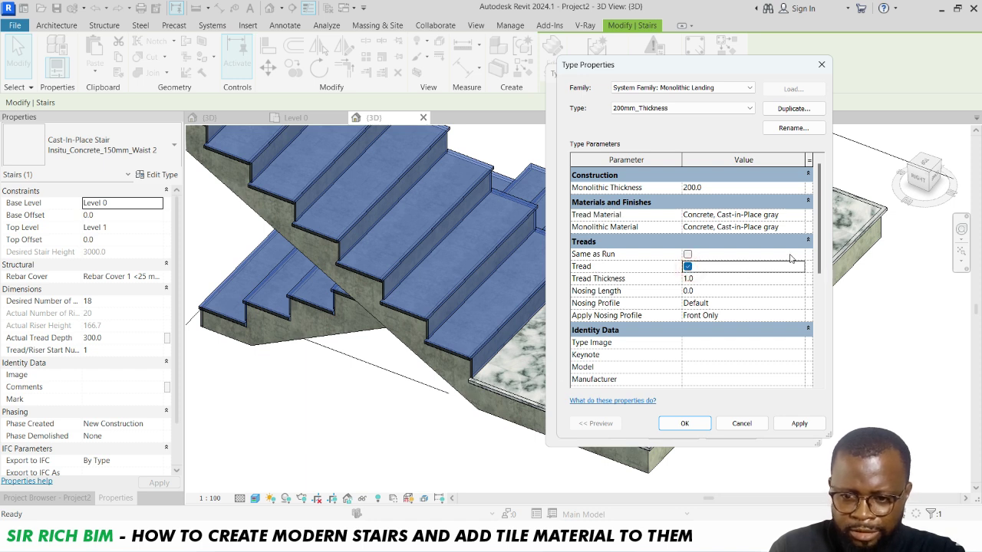
Step: Set the landing type's tread material to Copper and apply the landing type change
click(801, 216)
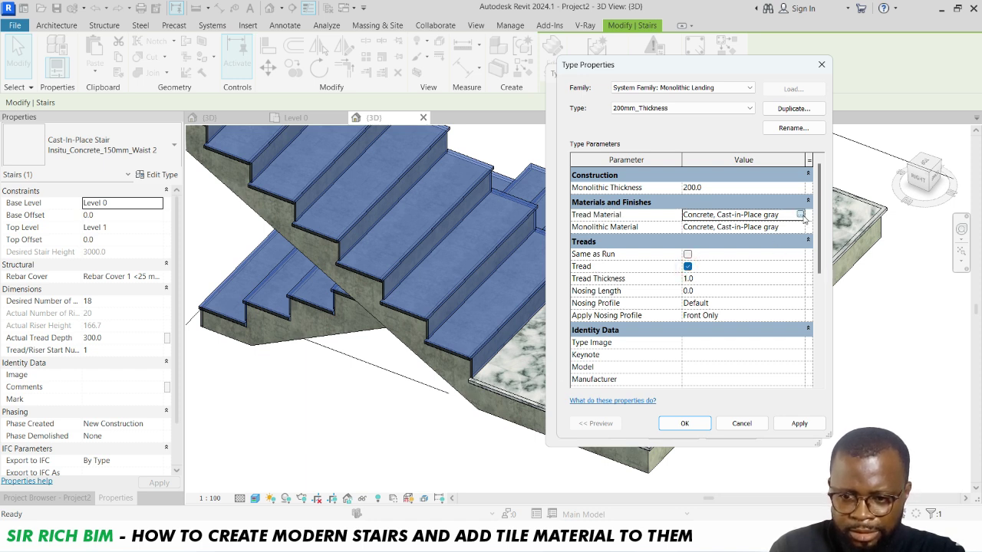
click(801, 215)
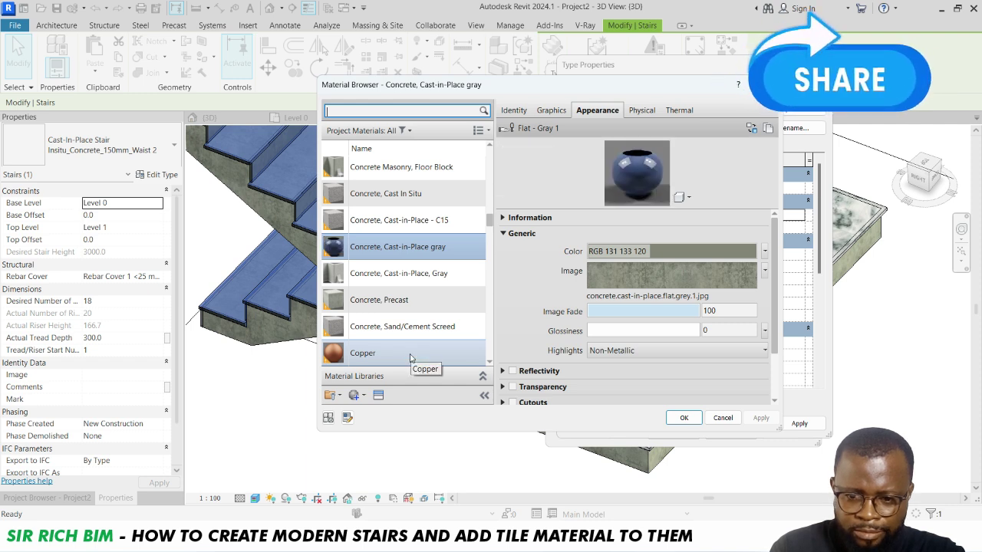
click(408, 354)
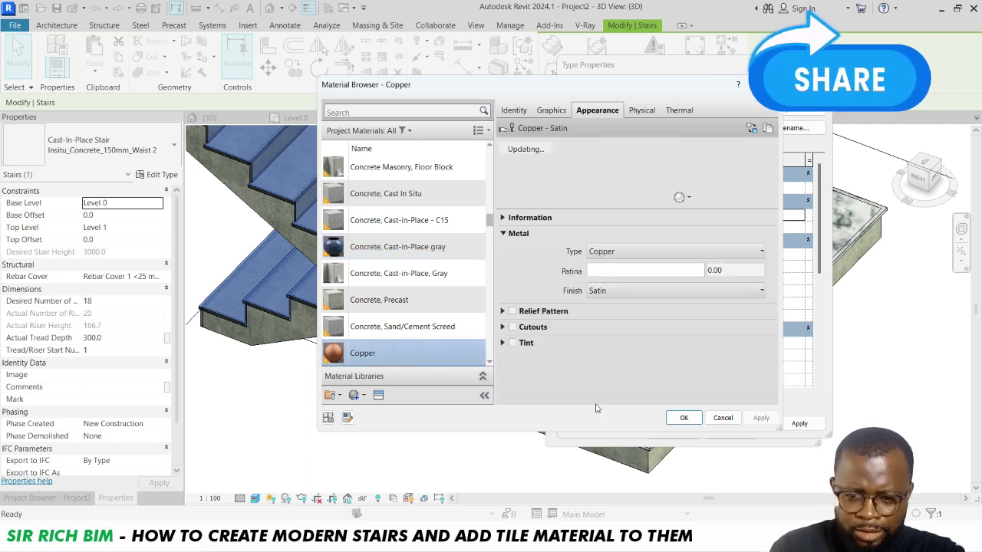
click(685, 418)
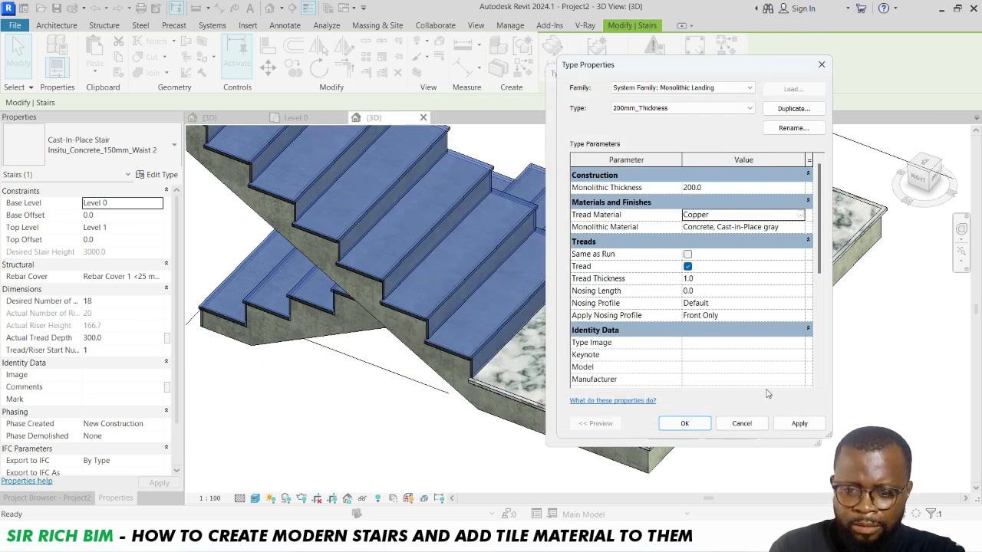
click(794, 425)
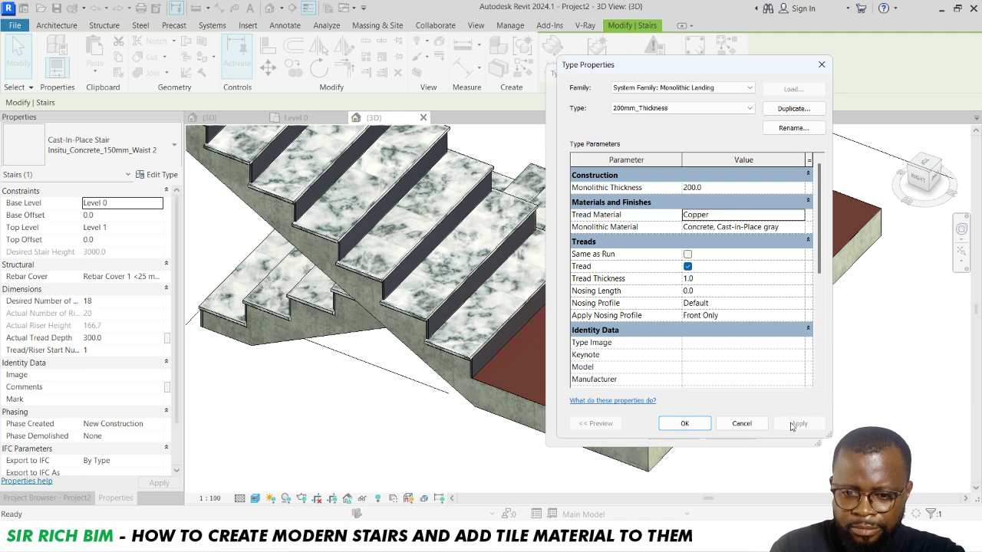
click(694, 426)
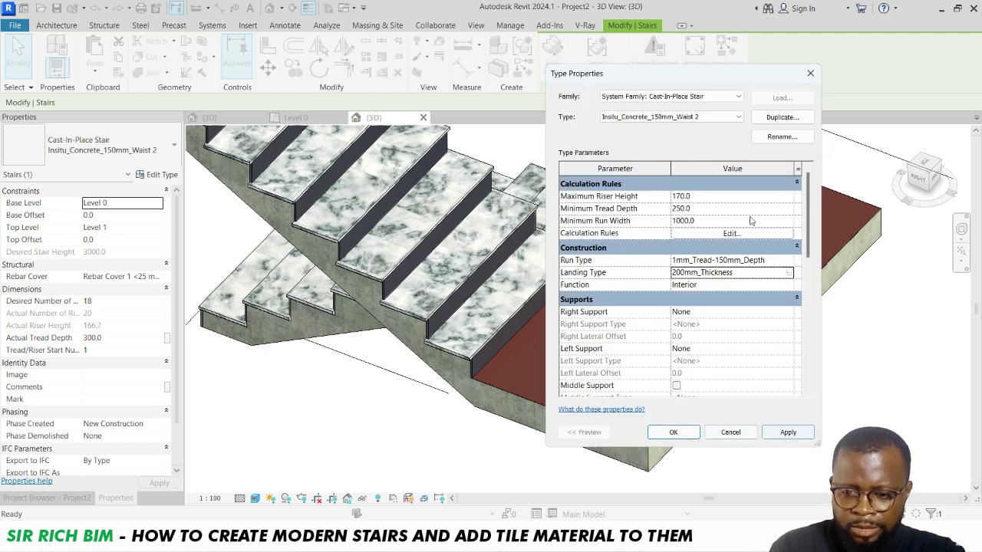
Step: Turn Same as Run back on in the 200mm_Thickness landing type and accept the landing and stair type changes
drag(685, 77, 247, 68)
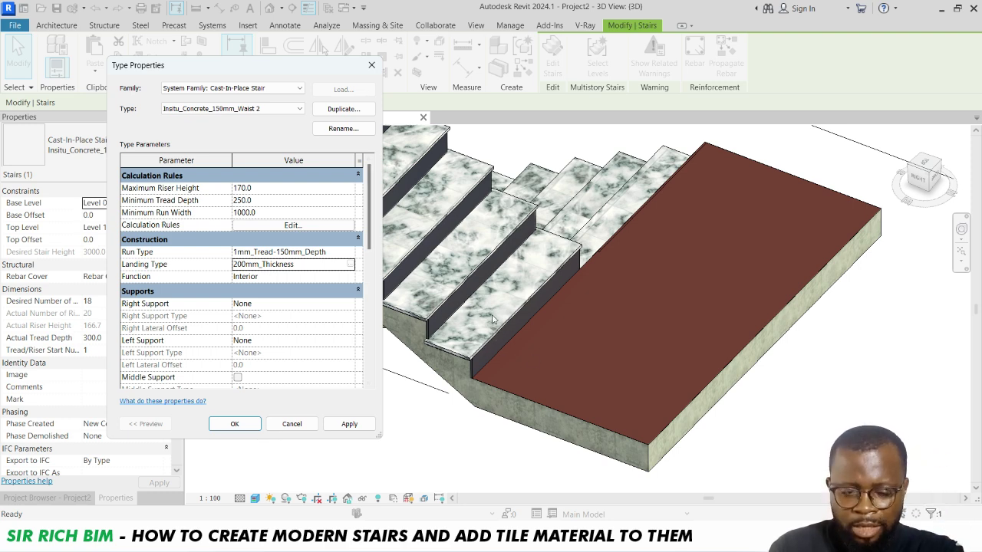
click(350, 266)
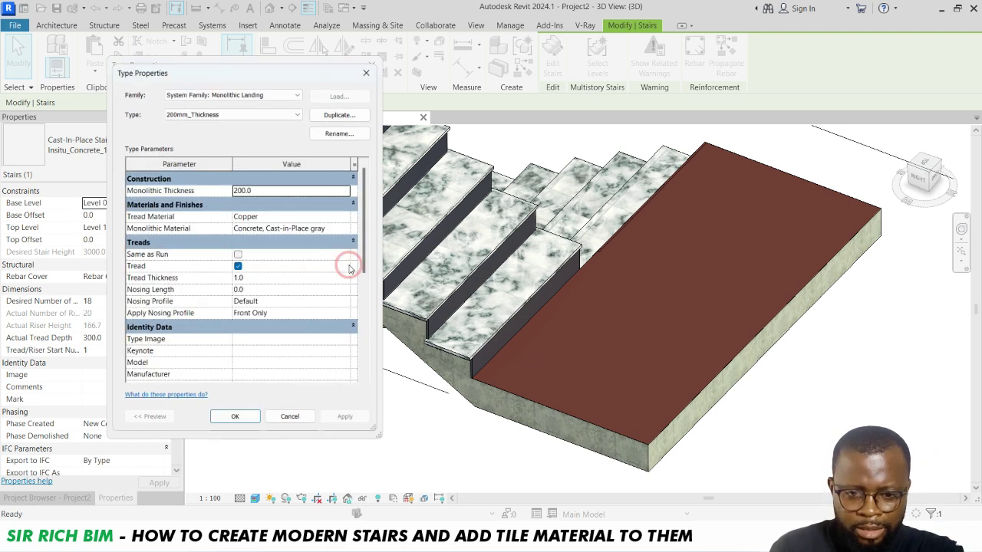
click(238, 256)
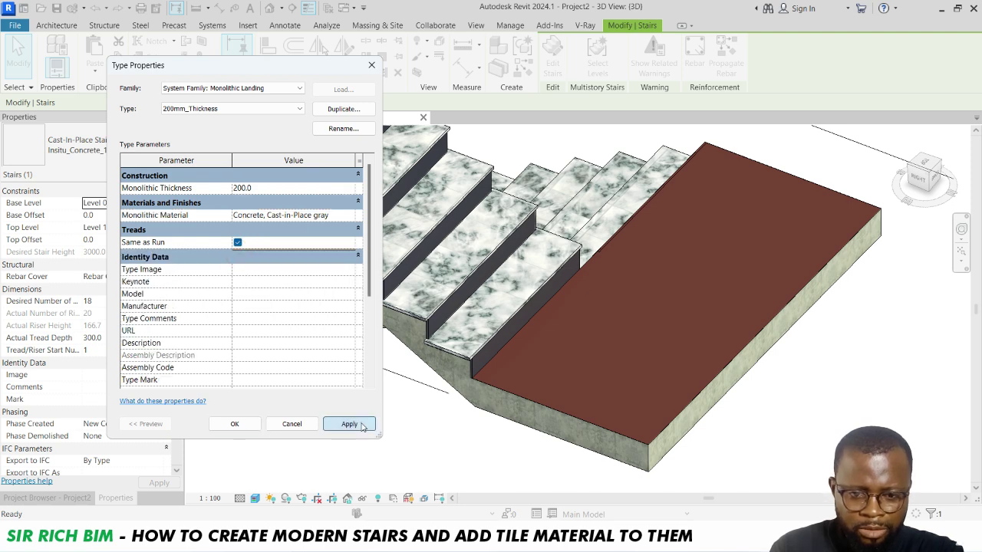
click(357, 424)
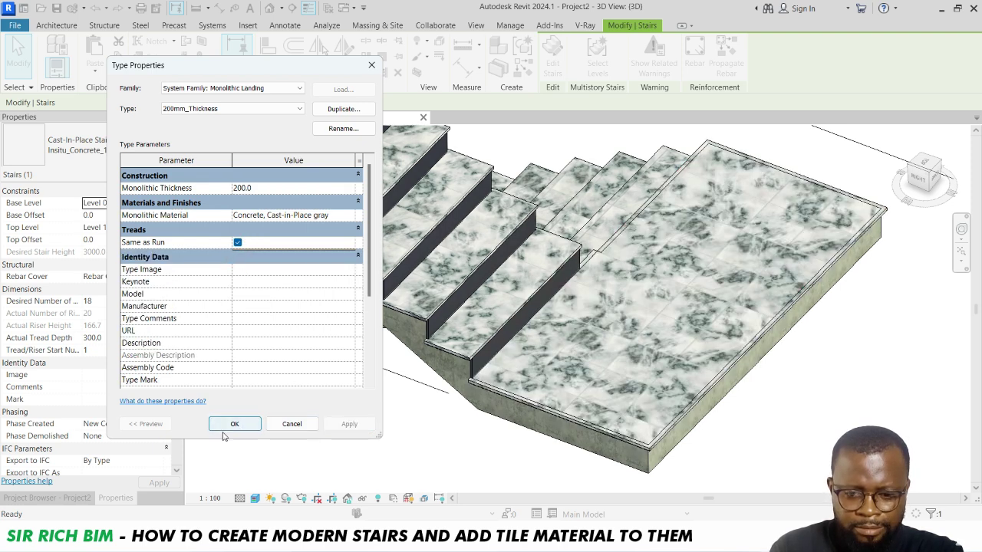
click(235, 424)
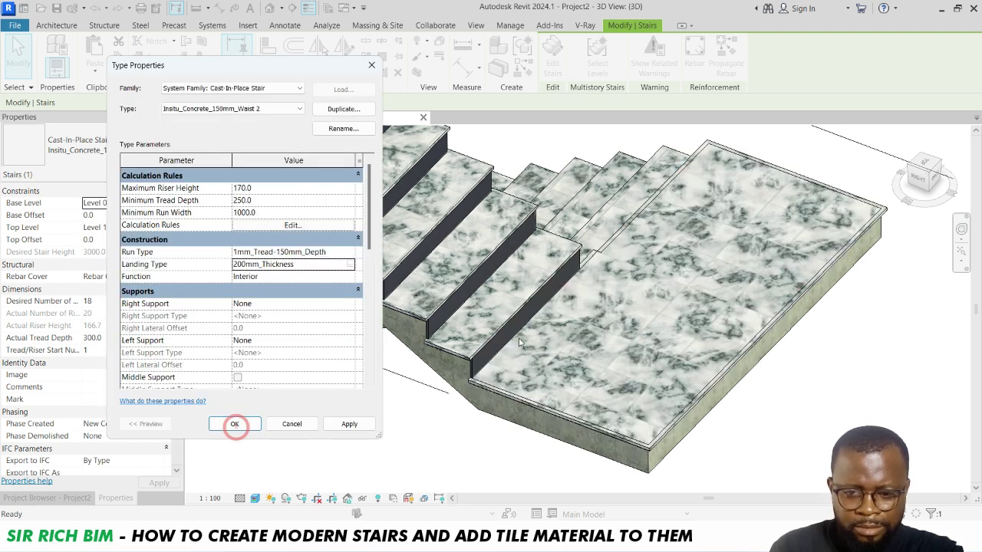
click(234, 424)
scroll(670, 417, down, 4)
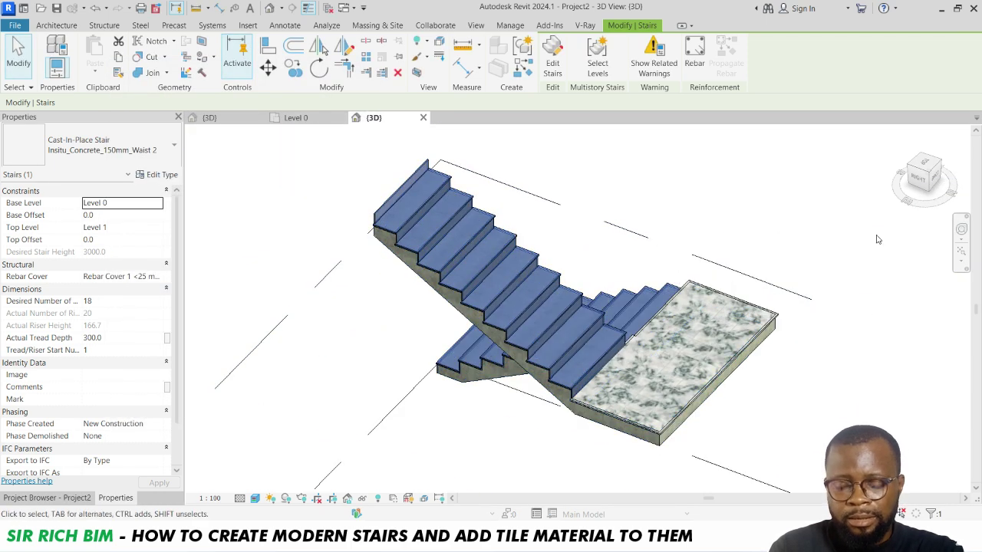
click(895, 195)
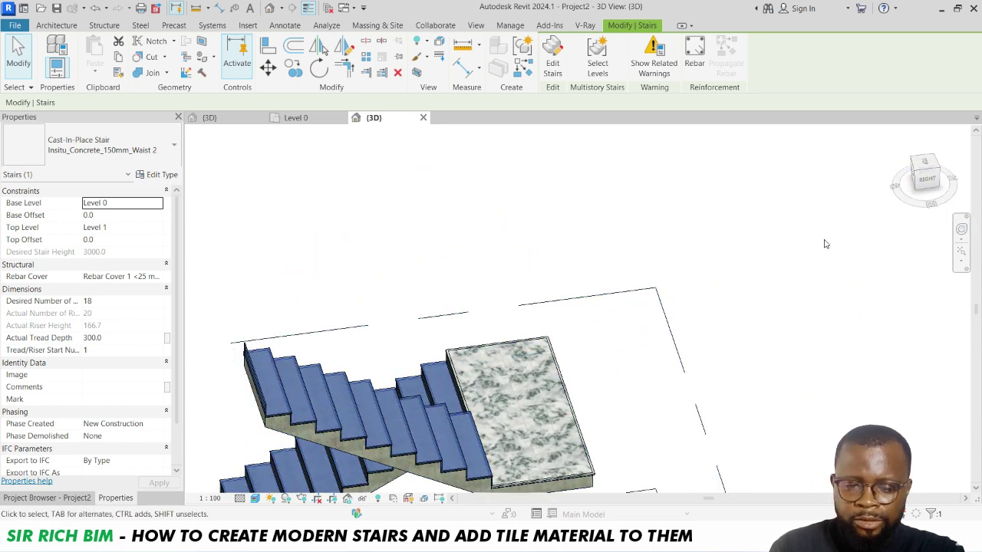
drag(897, 202, 938, 205)
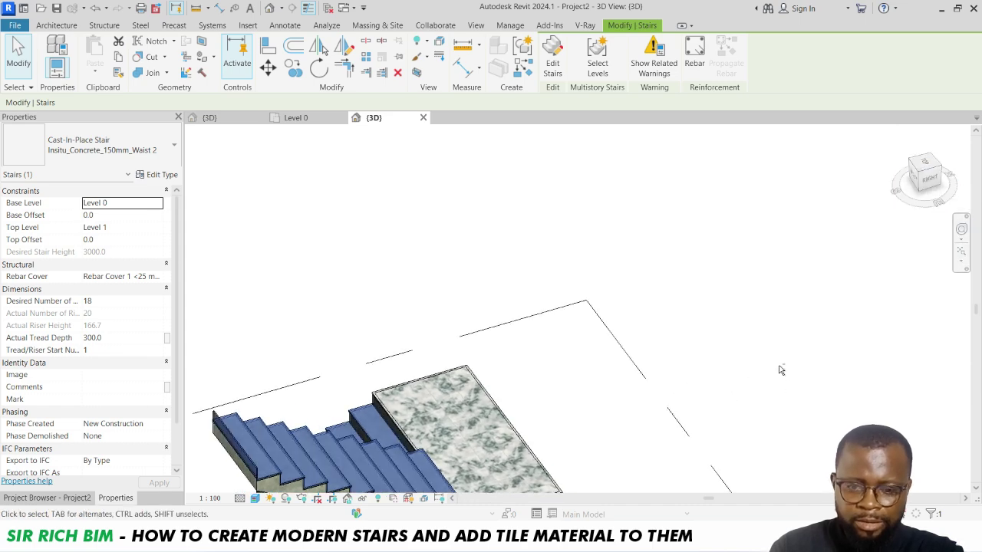
shift+middle_drag(778, 367, 729, 253)
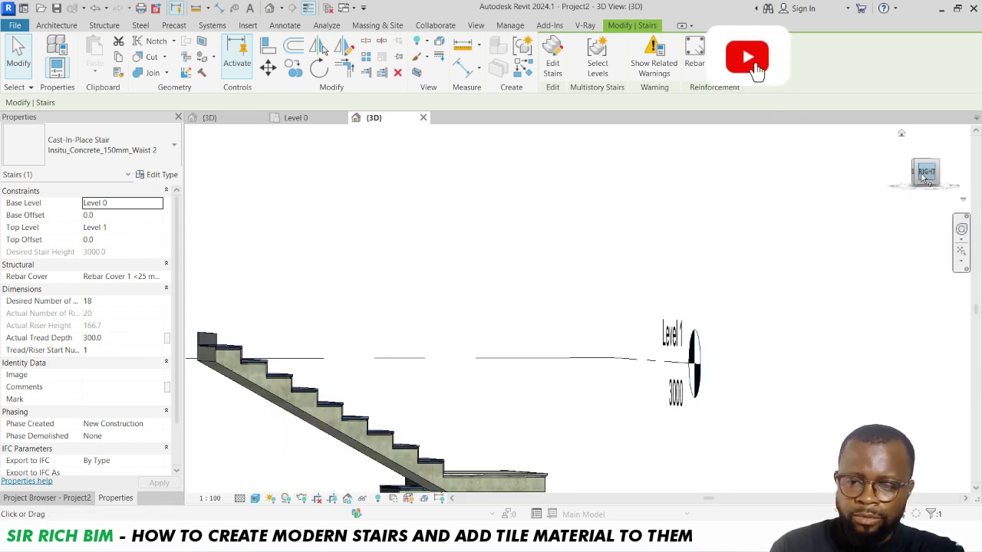
shift+middle_drag(924, 220, 695, 320)
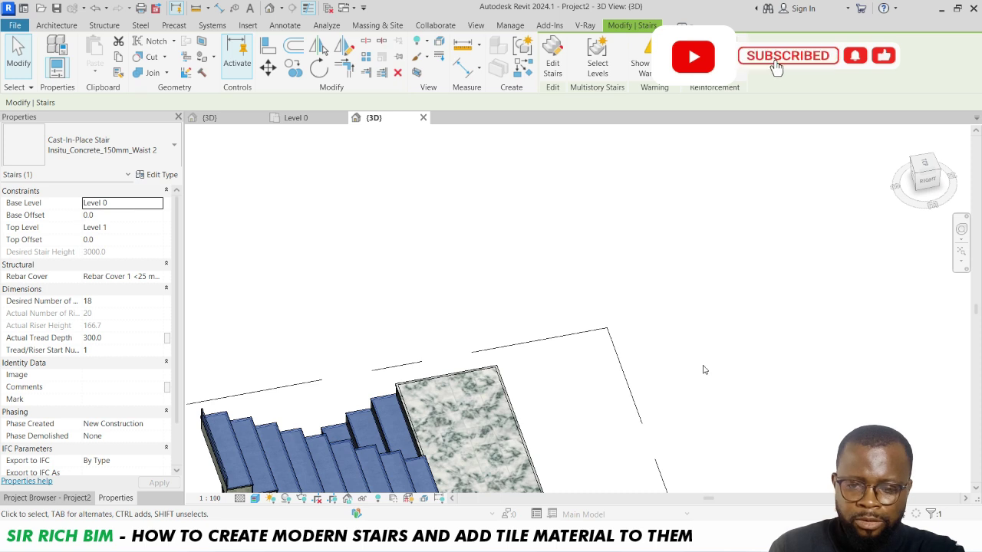
Step: Deselect the stair and review its marble treads, navy risers and landing from several 3D angles
shift+middle_drag(716, 379, 730, 301)
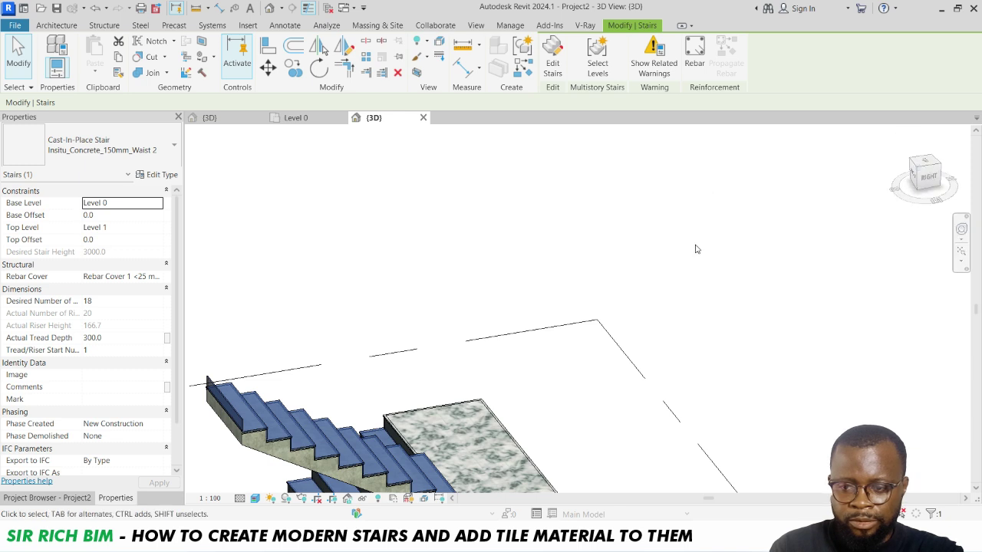
scroll(699, 273, down, 2)
mouse_move(646, 317)
shift+middle_down()
mouse_move(701, 246)
mouse_move(833, 220)
mouse_move(900, 136)
mouse_move(914, 195)
mouse_move(766, 291)
mouse_move(622, 351)
mouse_move(664, 259)
mouse_move(596, 364)
mouse_move(661, 264)
shift+middle_up()
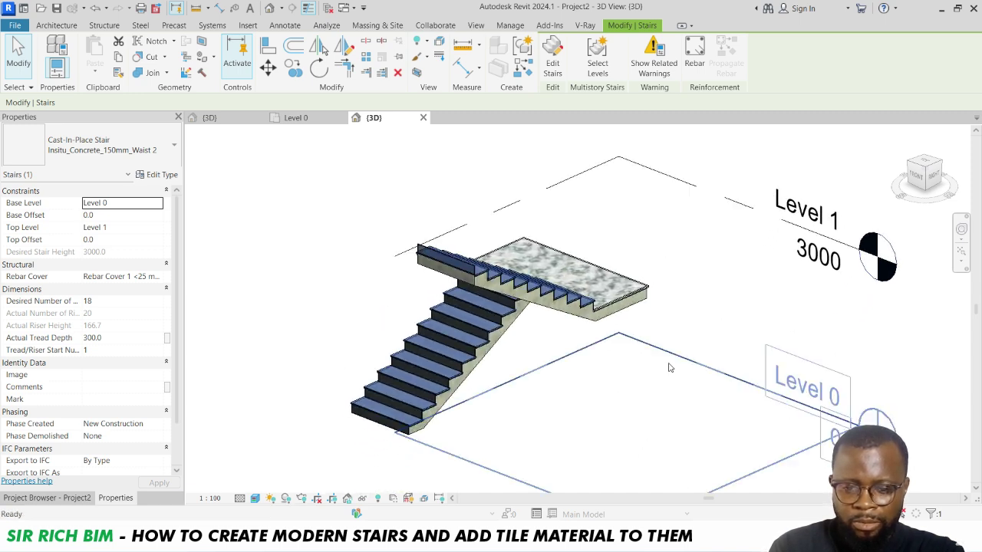
key(Escape)
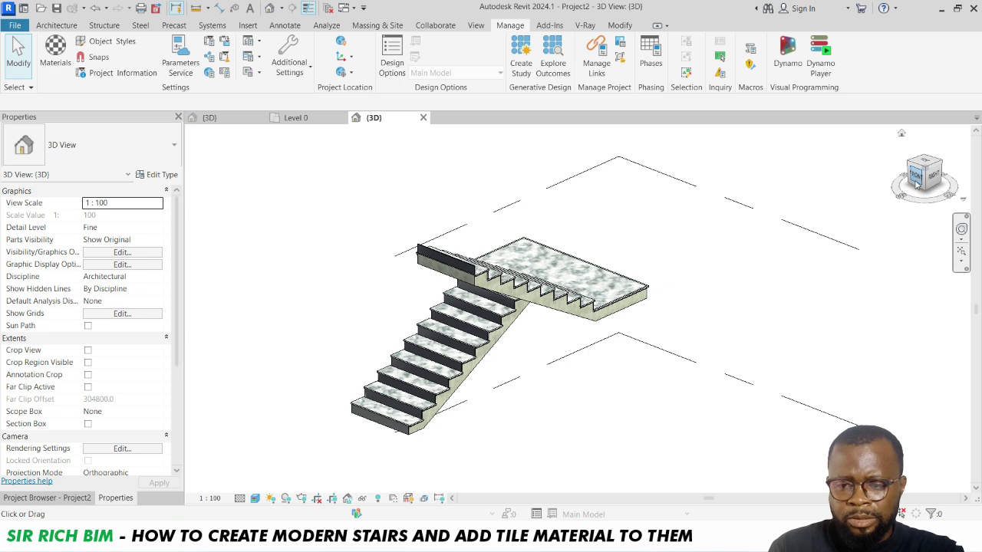
drag(917, 184, 699, 266)
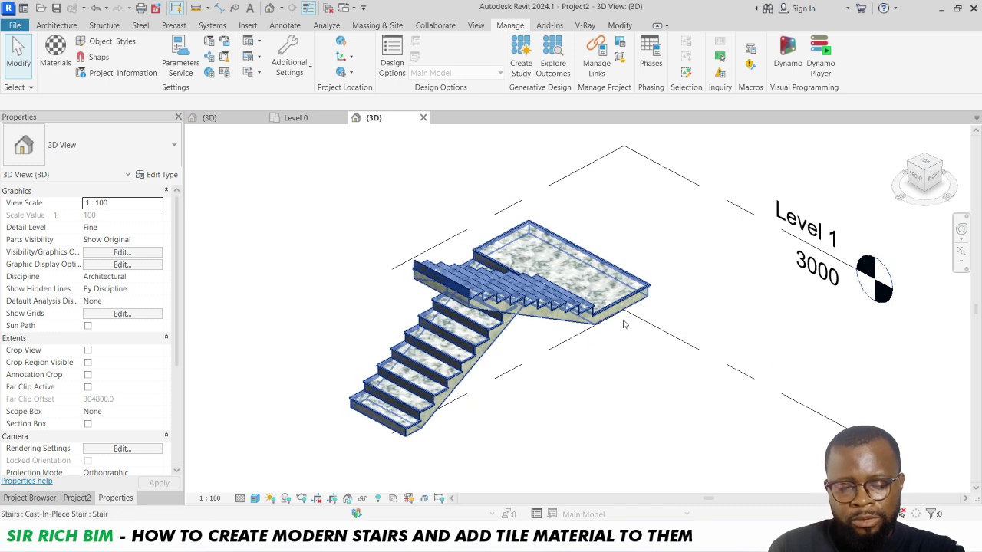
scroll(622, 323, down, 2)
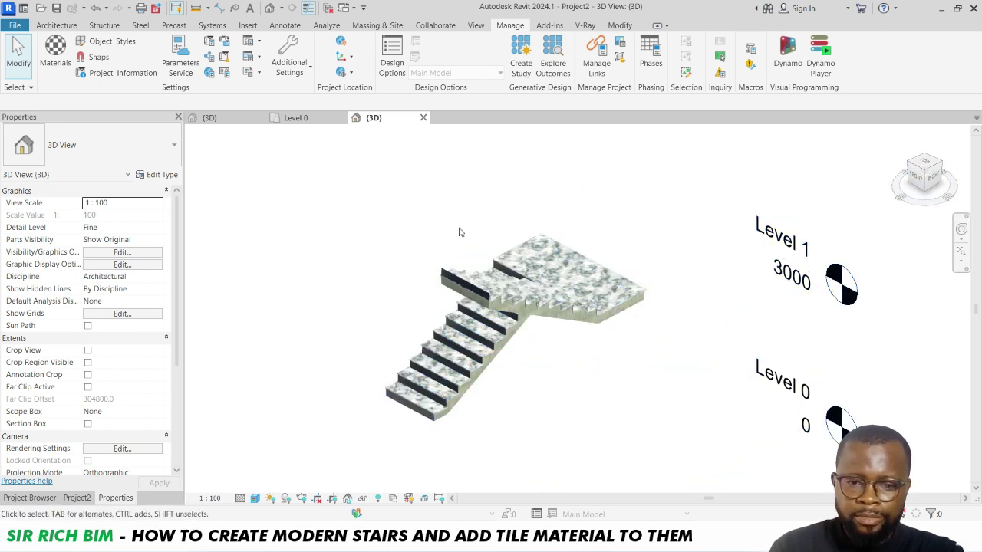
Step: In the Modern Stair Types project's 3D view, dismiss the save reminder and examine the stepped-underside stair's side profile up close
click(240, 117)
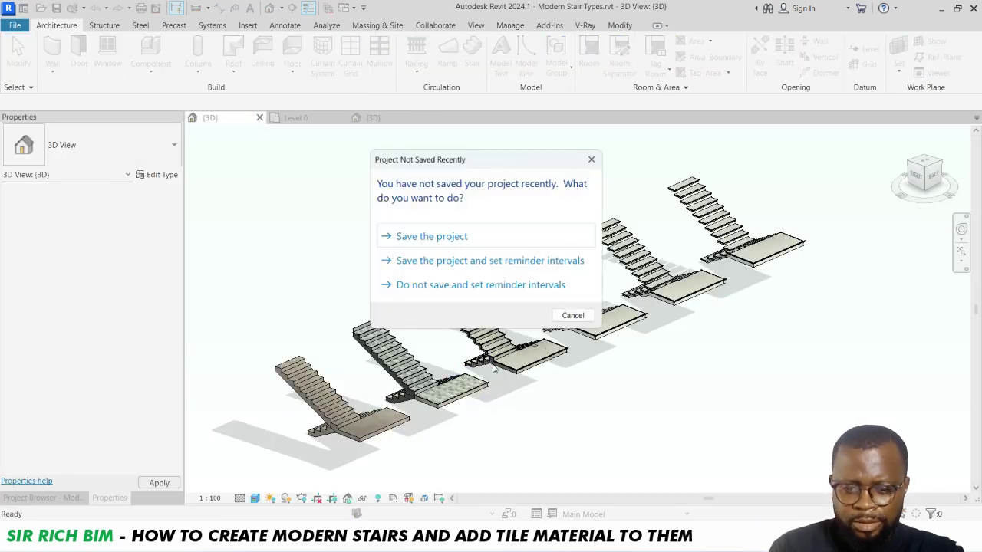
click(593, 159)
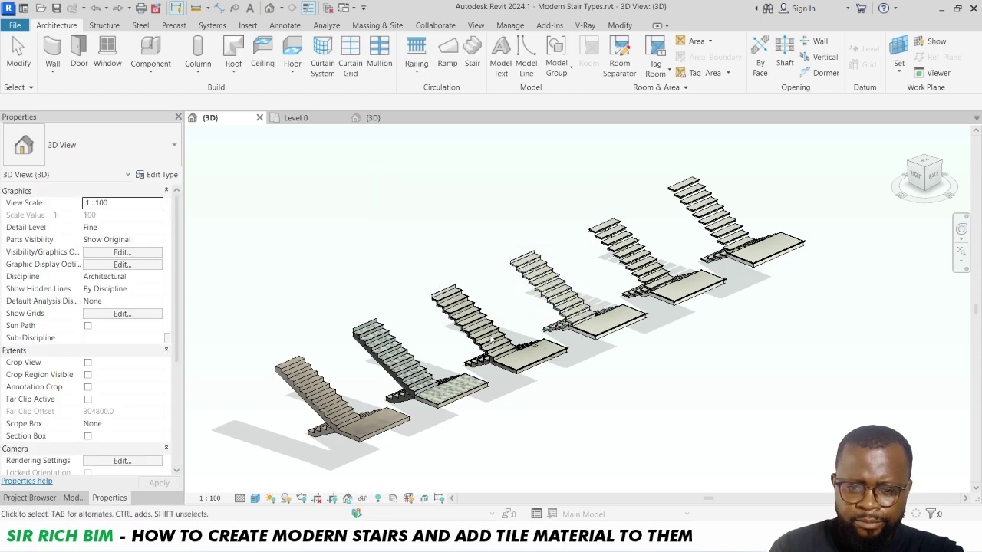
scroll(492, 340, up, 5)
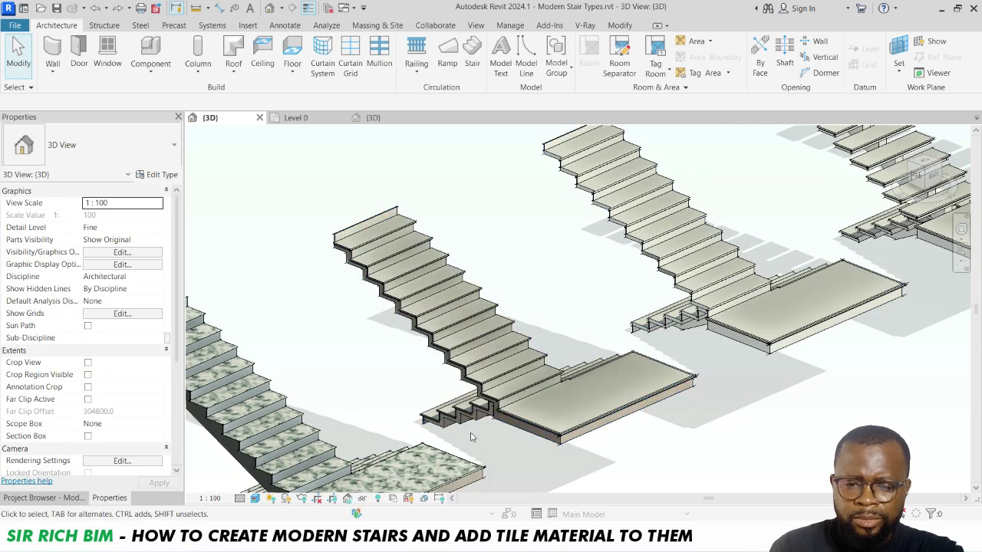
click(469, 420)
scroll(483, 398, up, 6)
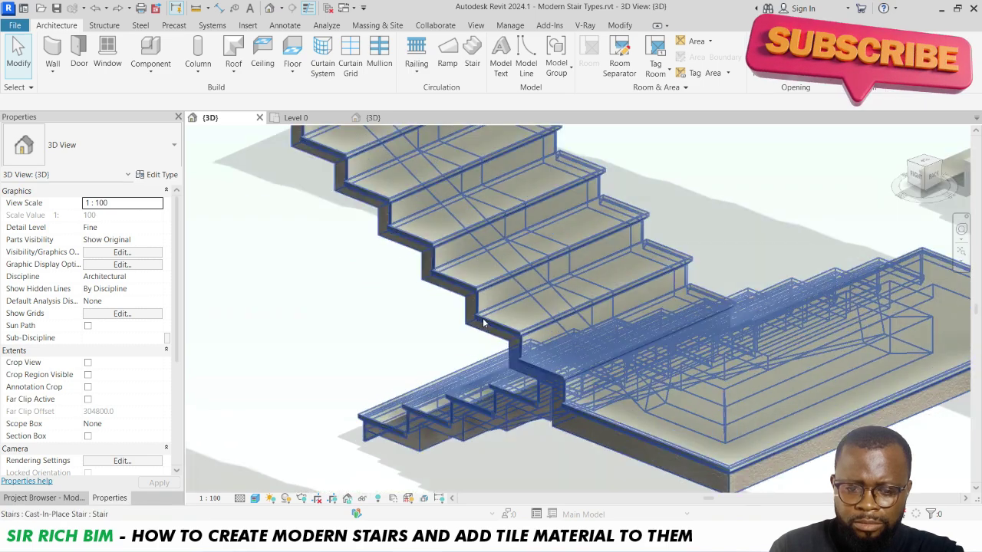
scroll(481, 326, up, 4)
key(Escape)
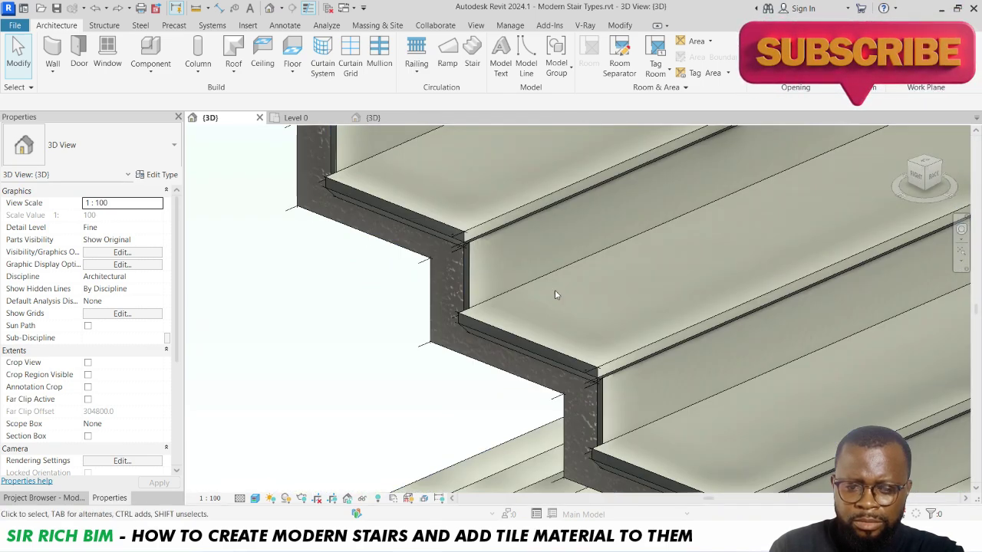
drag(921, 181, 931, 173)
scroll(362, 315, down, 2)
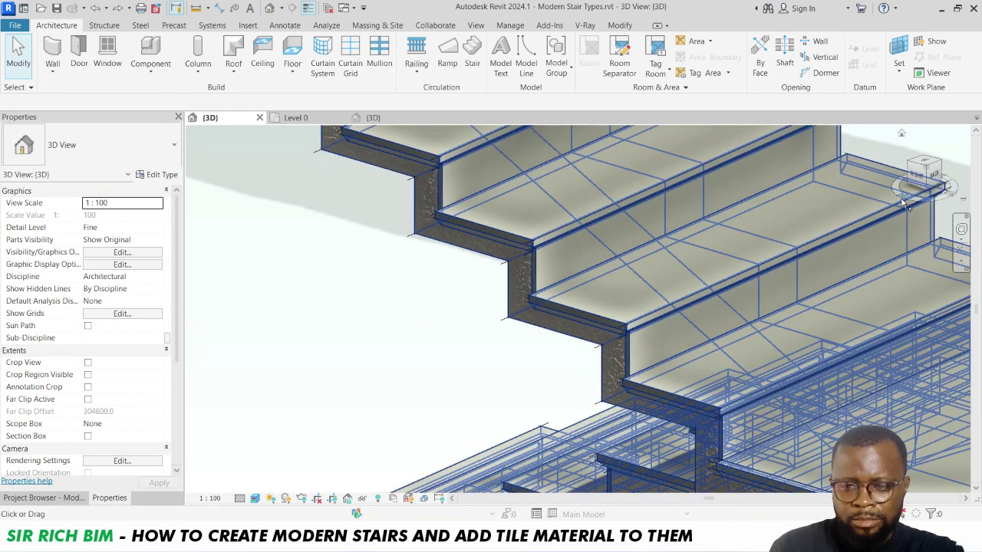
Step: Examine the stepped-underside stair and its neighbouring stair types from the front and from below
drag(898, 193, 127, 307)
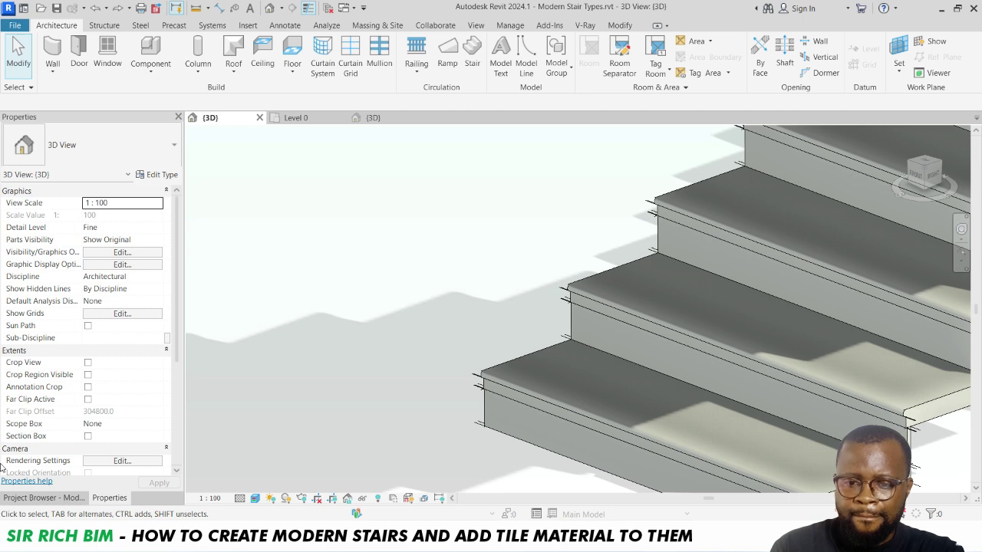
scroll(550, 352, down, 6)
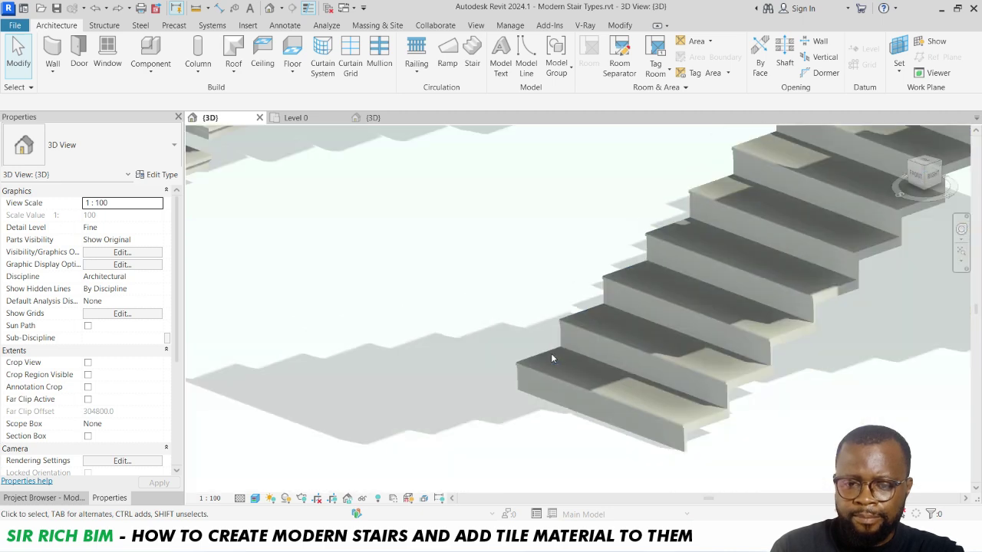
middle_drag(521, 214, 404, 213)
scroll(404, 213, up, 4)
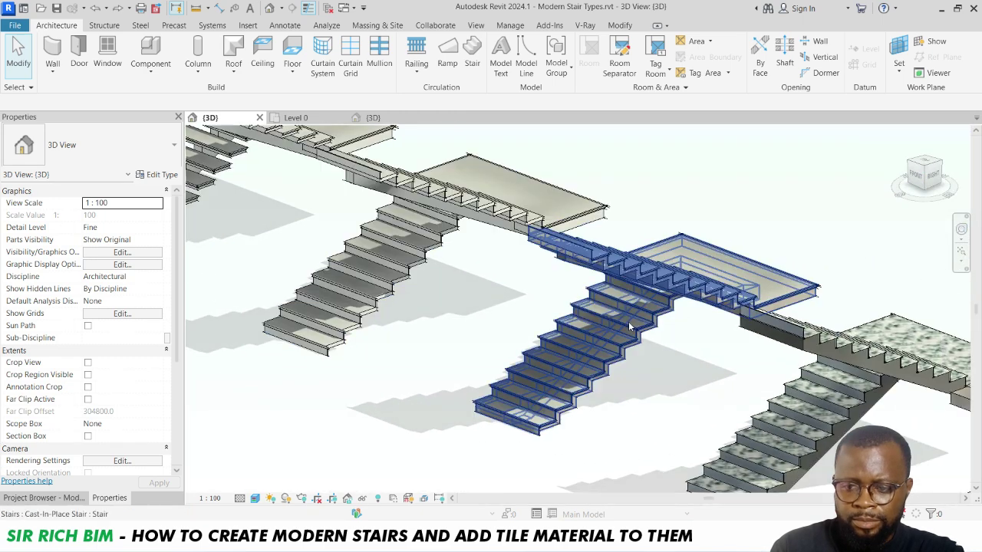
click(929, 192)
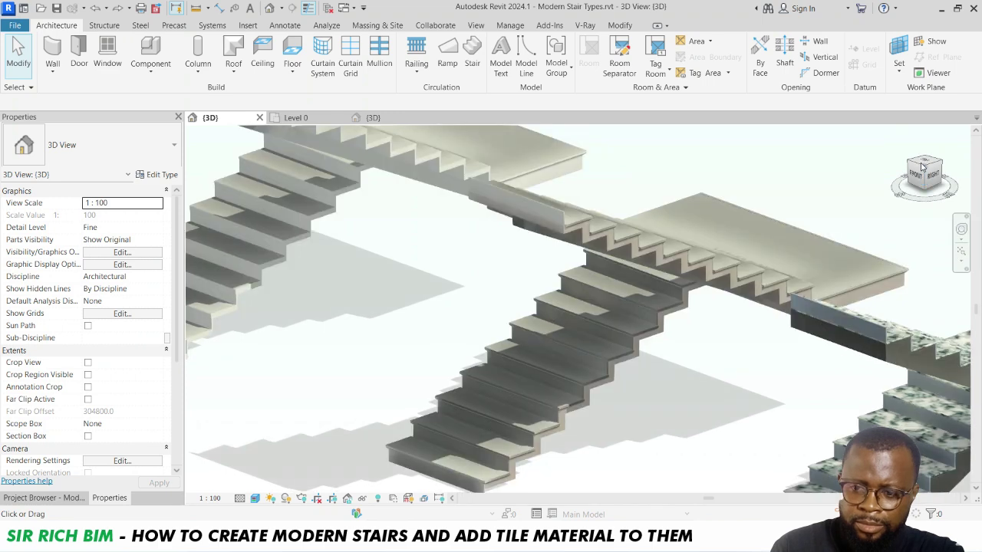
scroll(585, 281, up, 4)
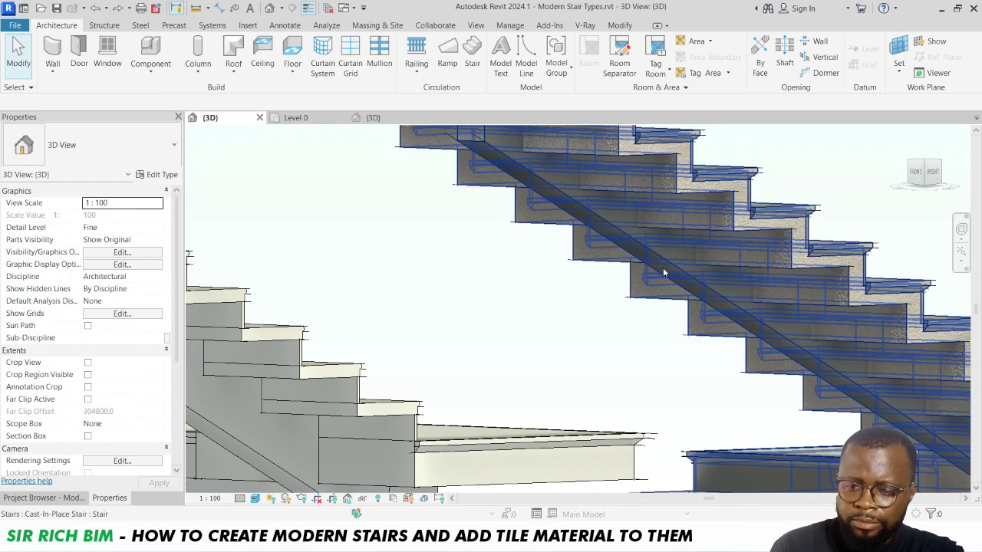
scroll(662, 268, down, 2)
scroll(792, 328, down, 2)
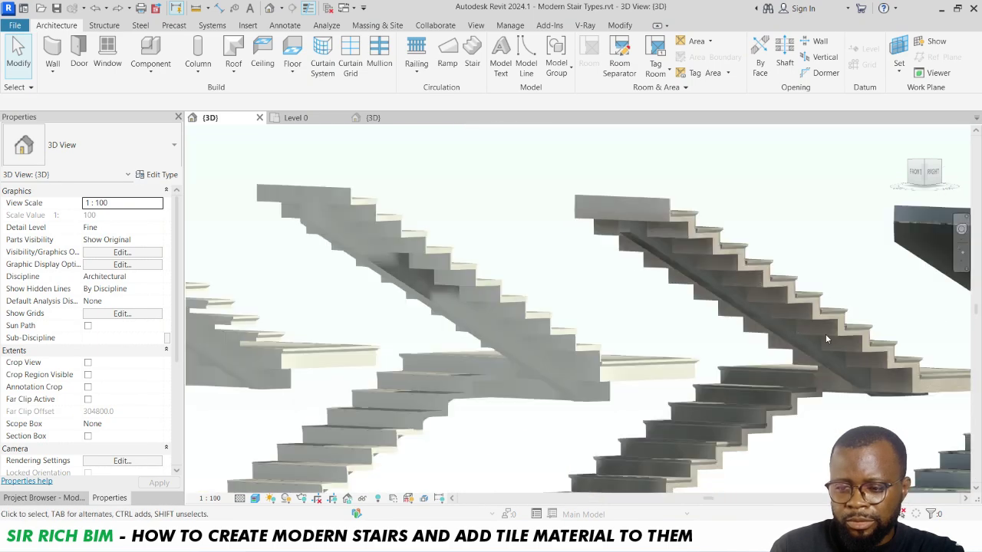
drag(918, 177, 908, 189)
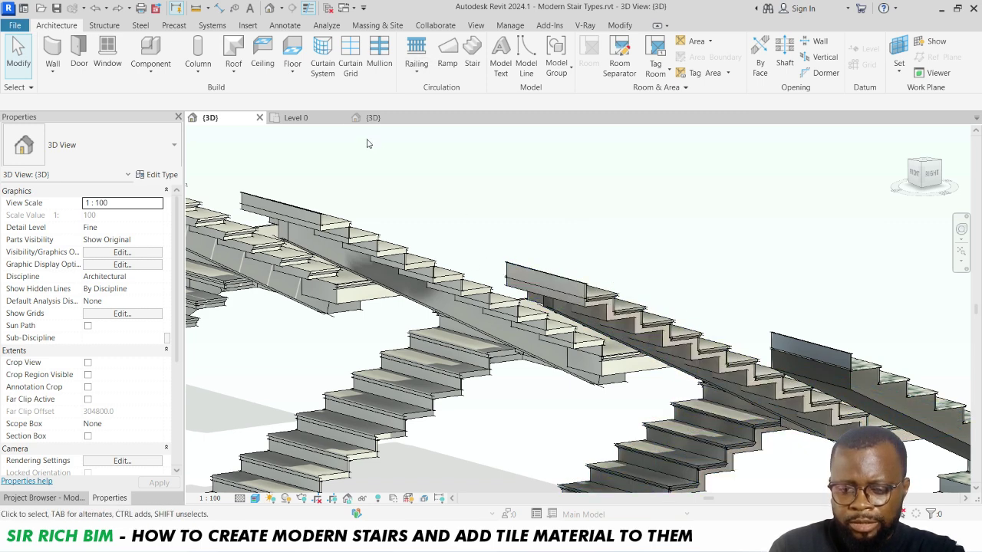
Step: Return to Project2, dismiss the save reminder, and copy the stair 3500 mm horizontally to its right in the Level 0 plan
click(397, 121)
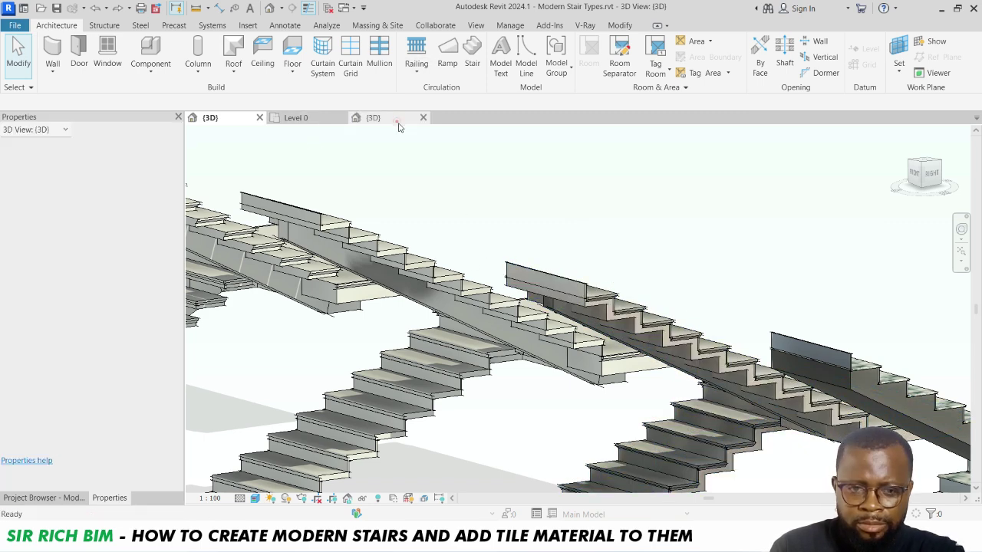
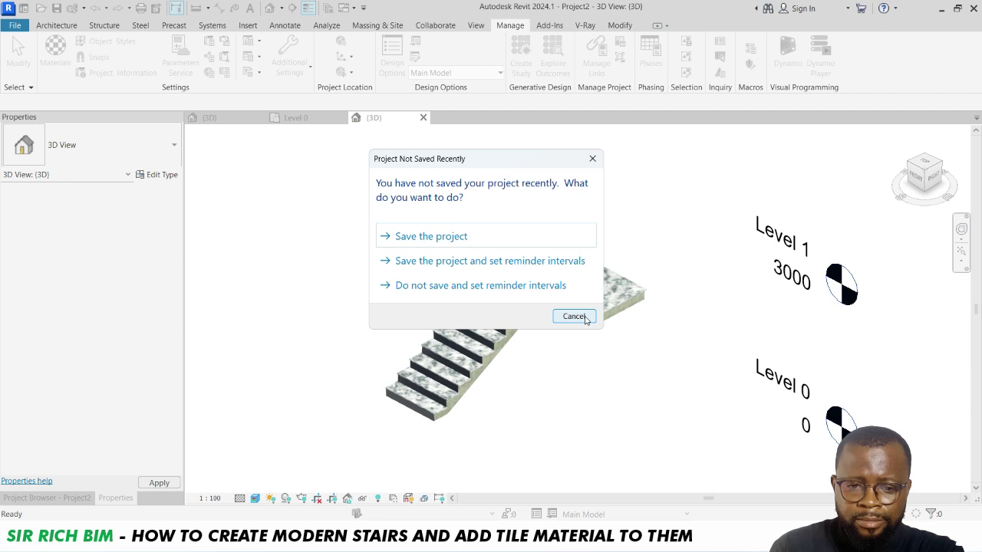
click(584, 317)
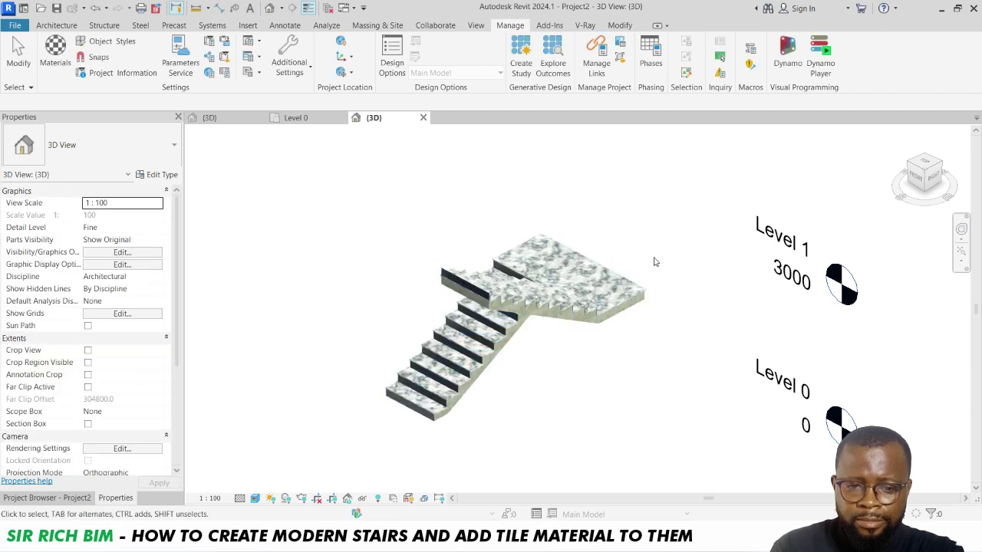
click(633, 302)
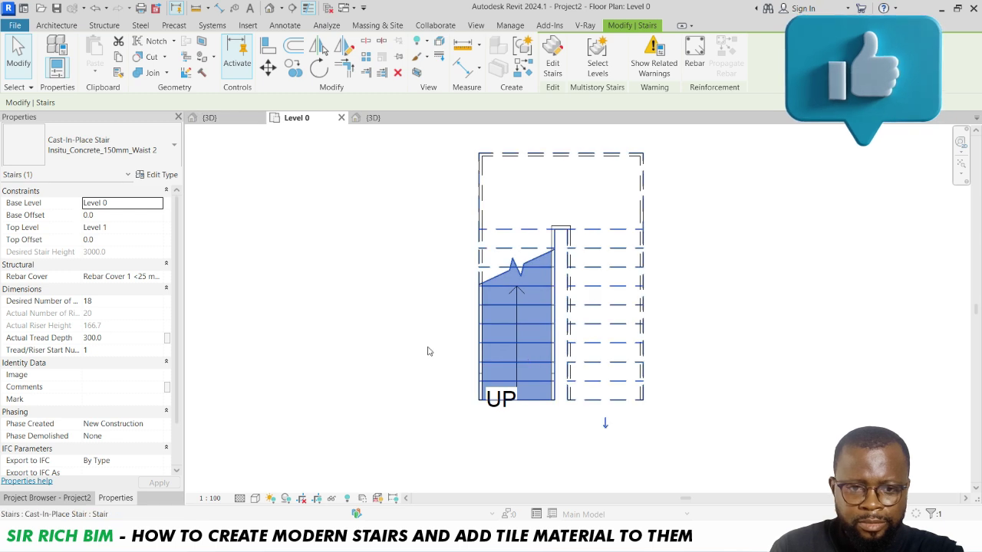
click(292, 67)
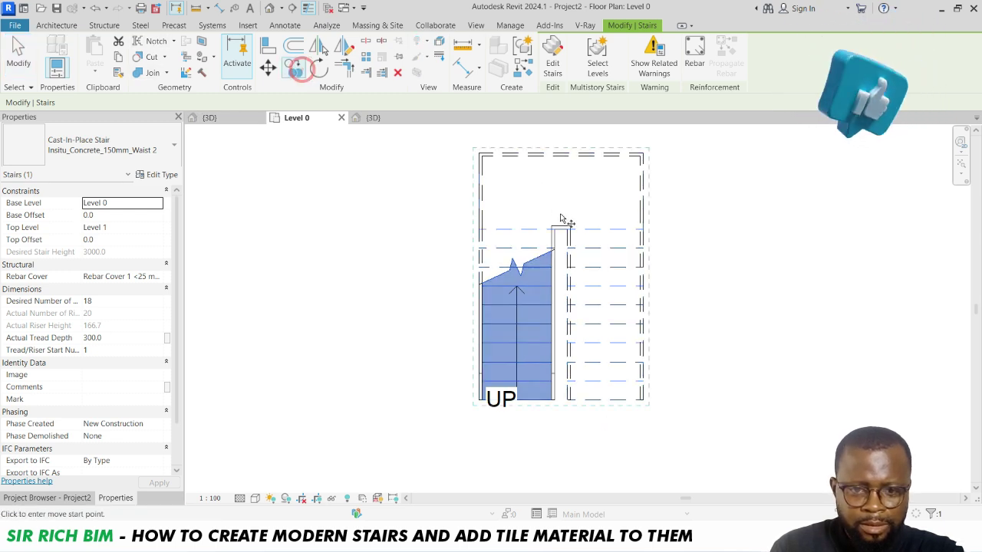
scroll(561, 234, up, 3)
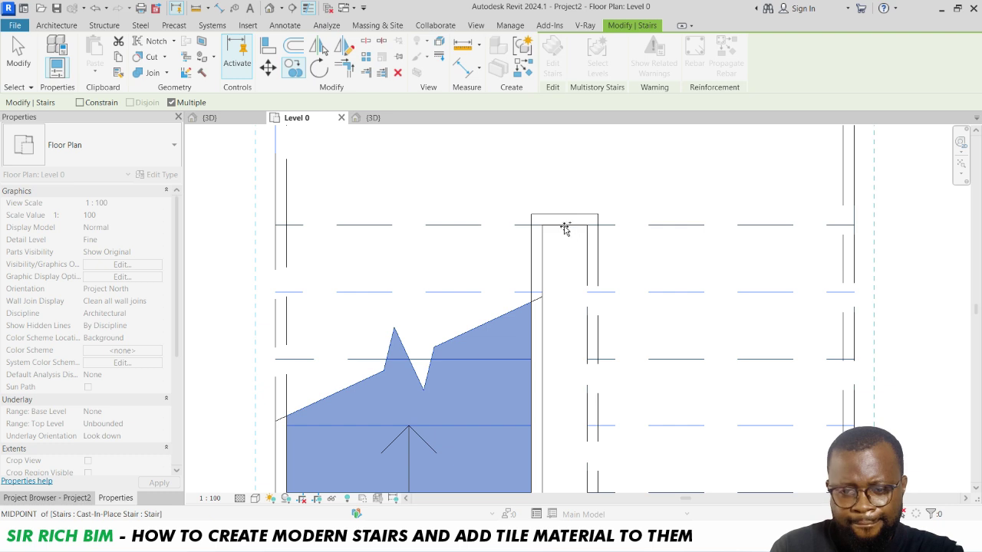
click(565, 229)
scroll(564, 228, down, 3)
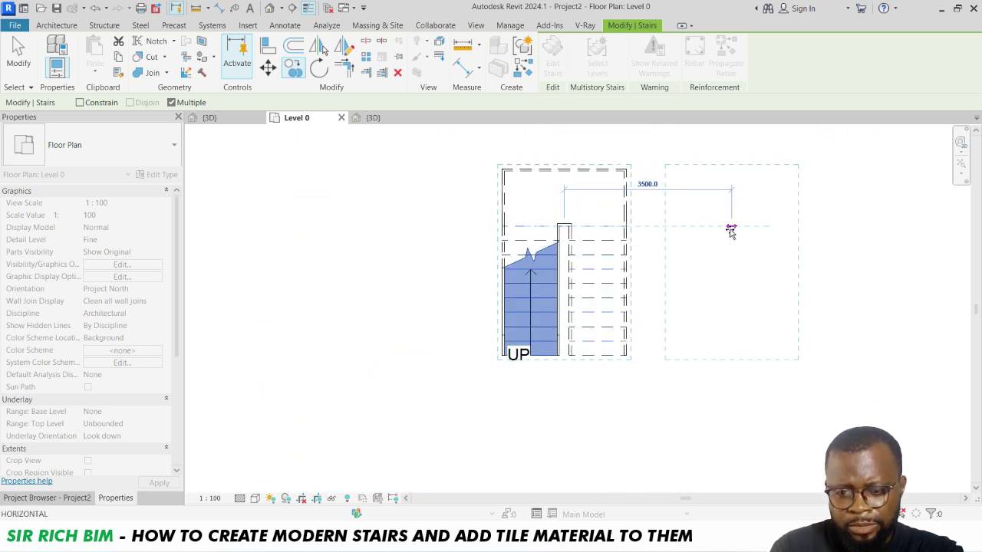
click(730, 230)
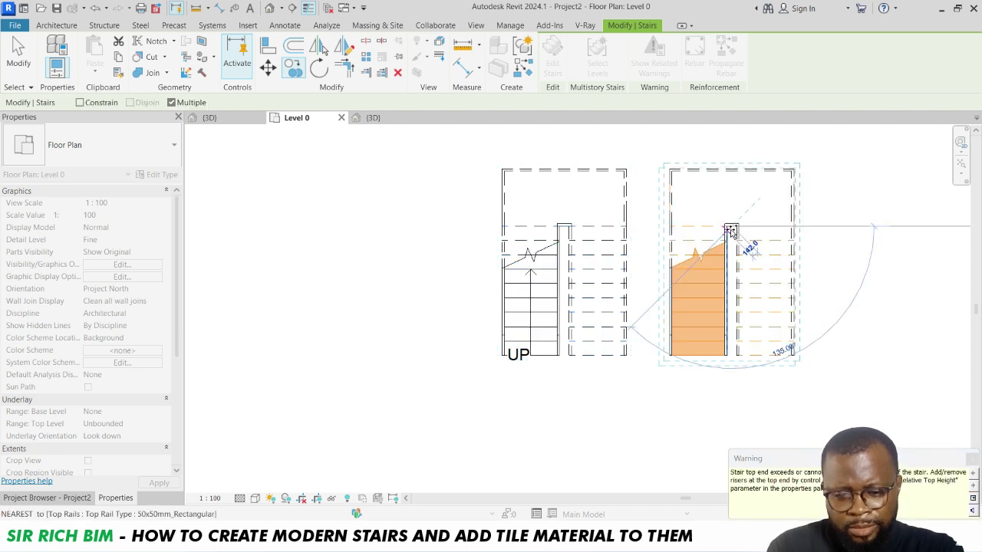
key(Escape)
key(Escape)
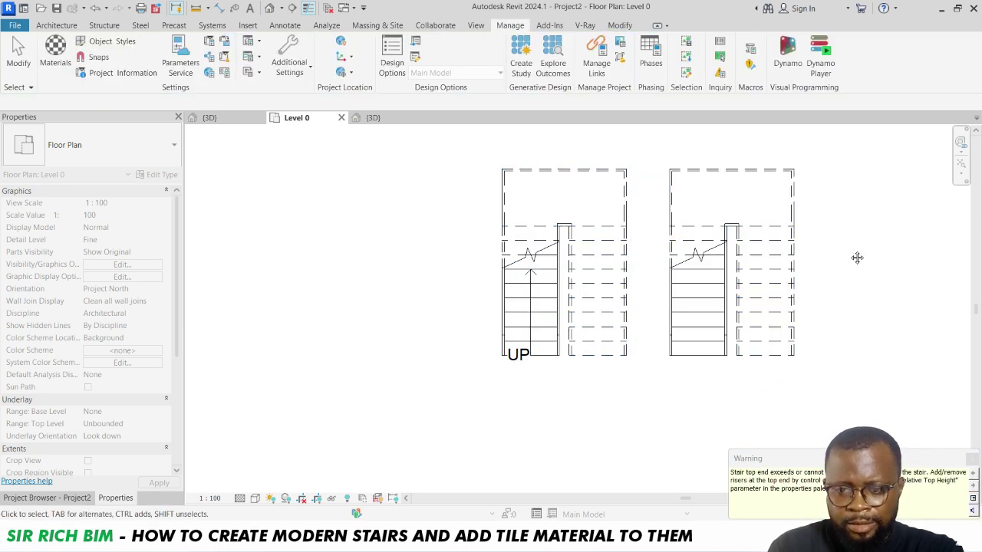
middle_drag(857, 256, 606, 293)
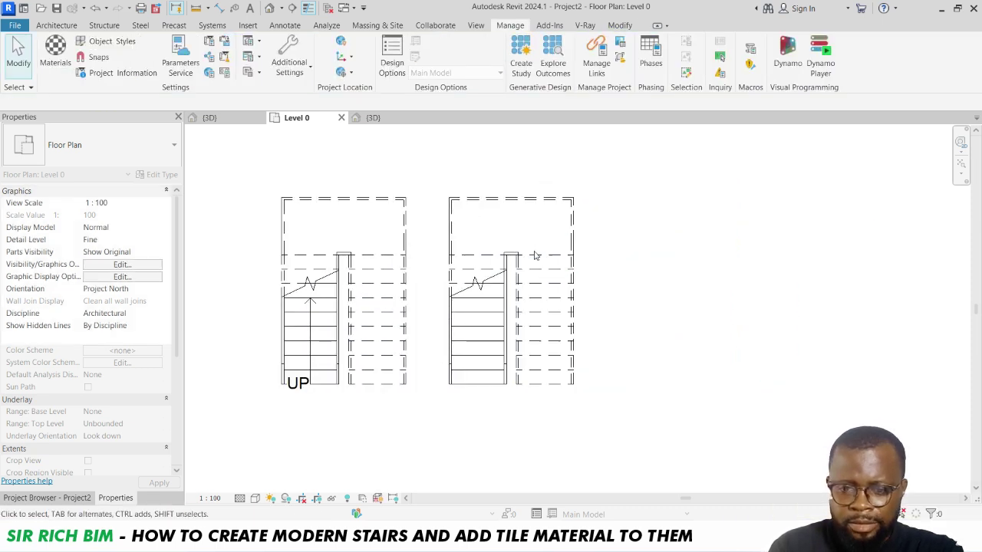
Step: In the 3D view, duplicate the copied stair's type as Insitu_Concrete_150mm_stepped under and open its run type's properties
click(375, 119)
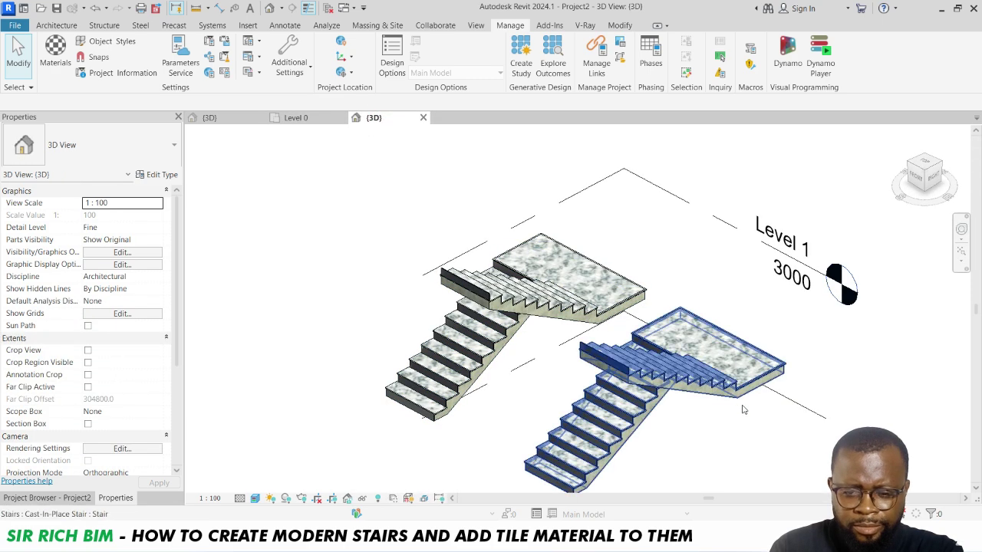
click(692, 398)
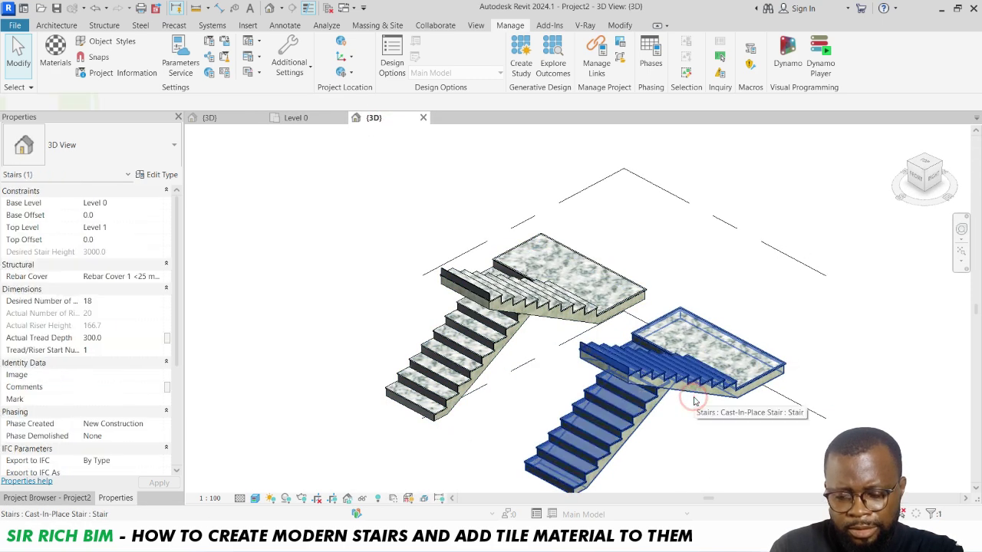
click(158, 175)
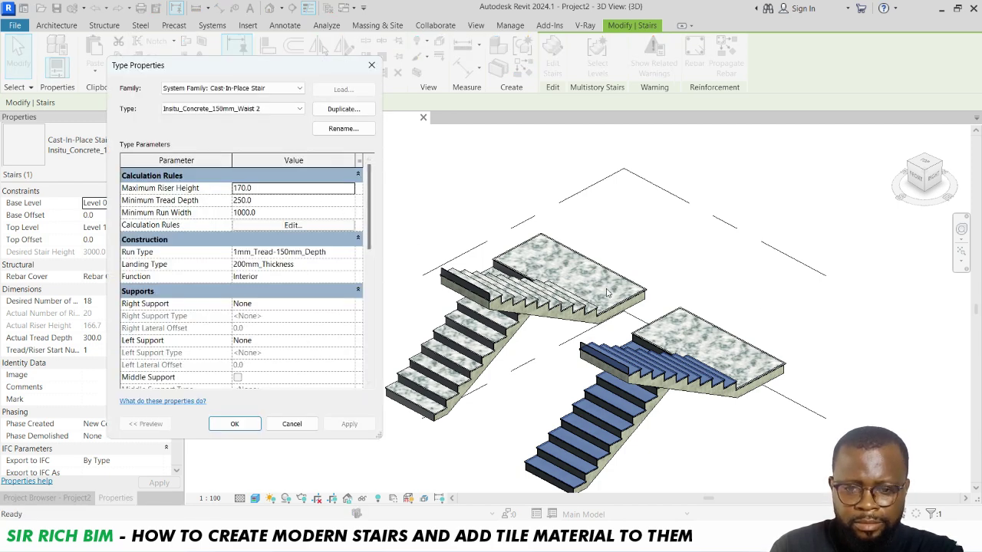
click(347, 111)
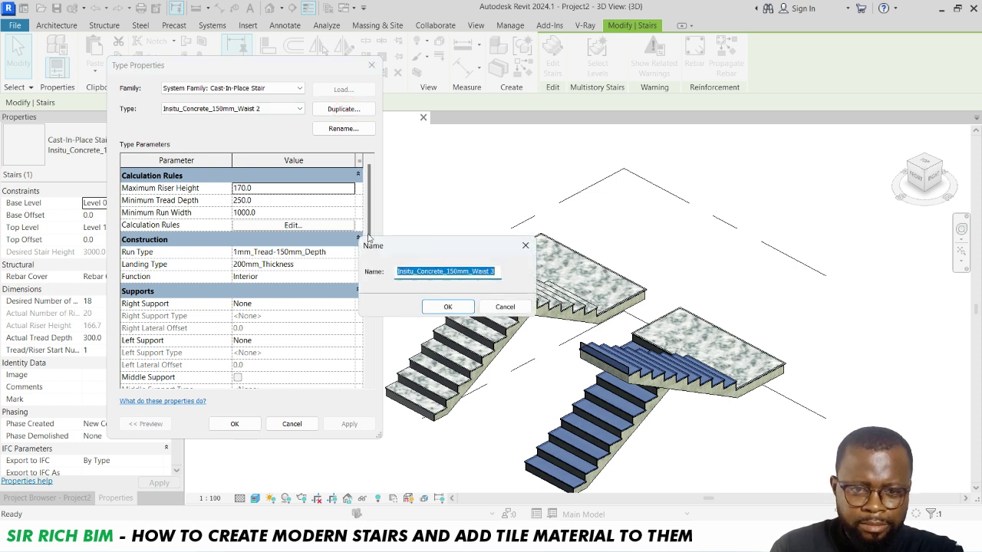
click(480, 272)
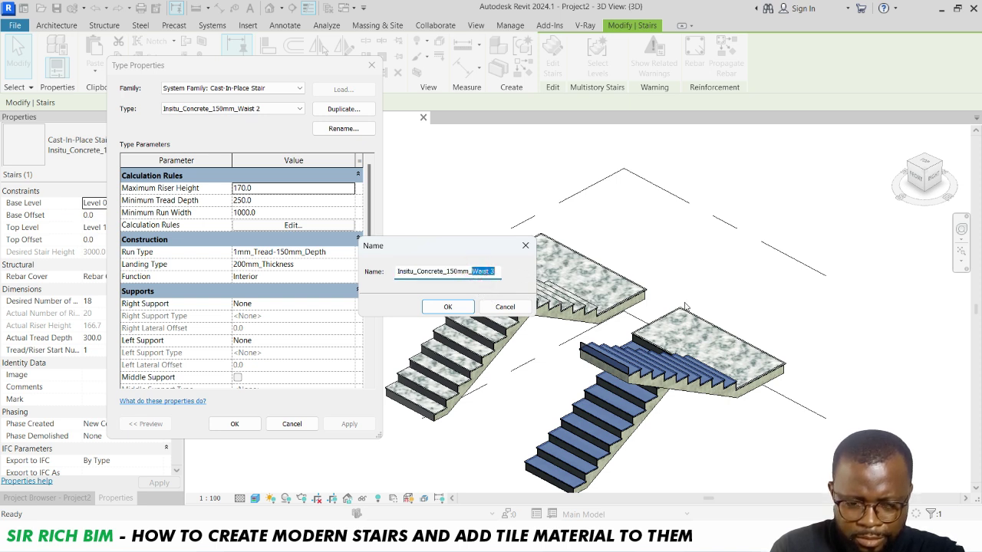
text(ste)
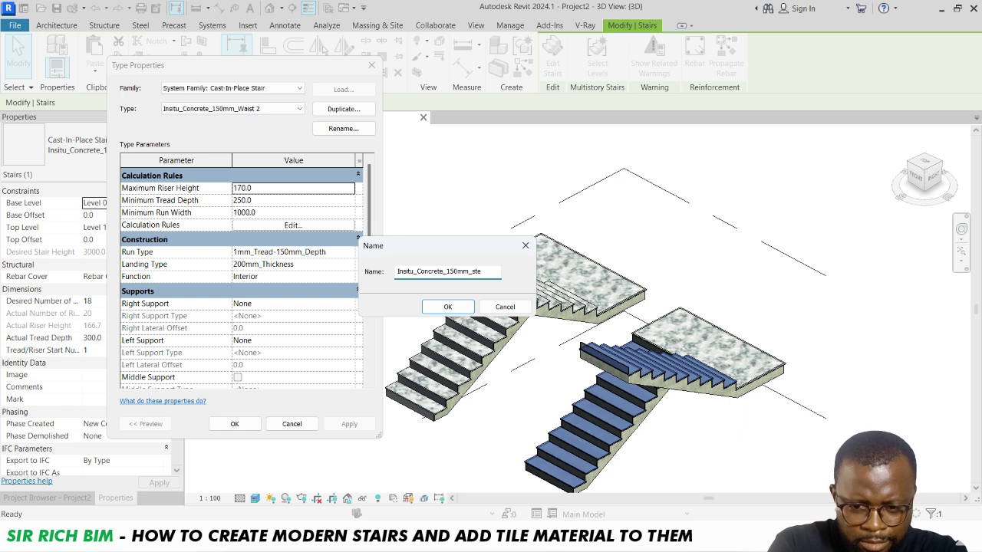
text(pped )
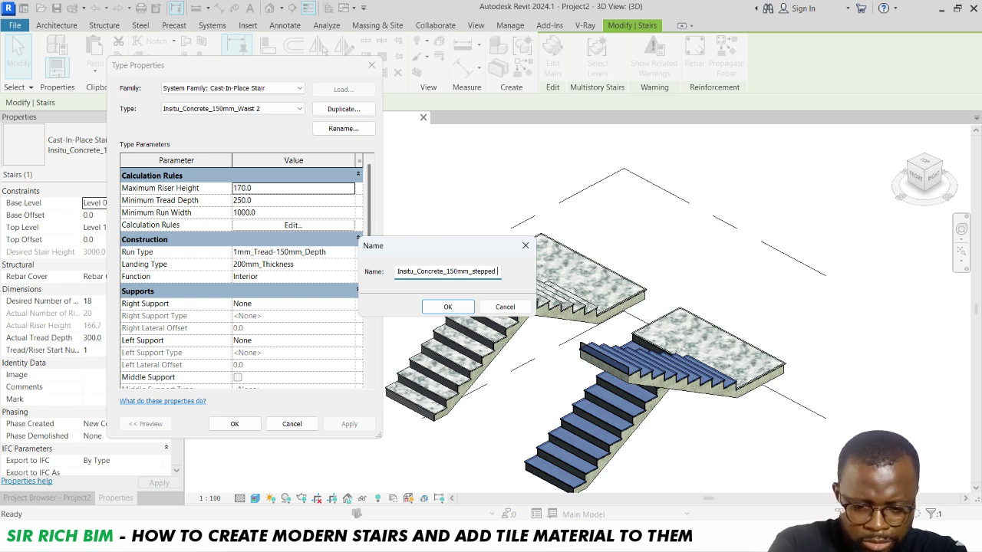
text(under)
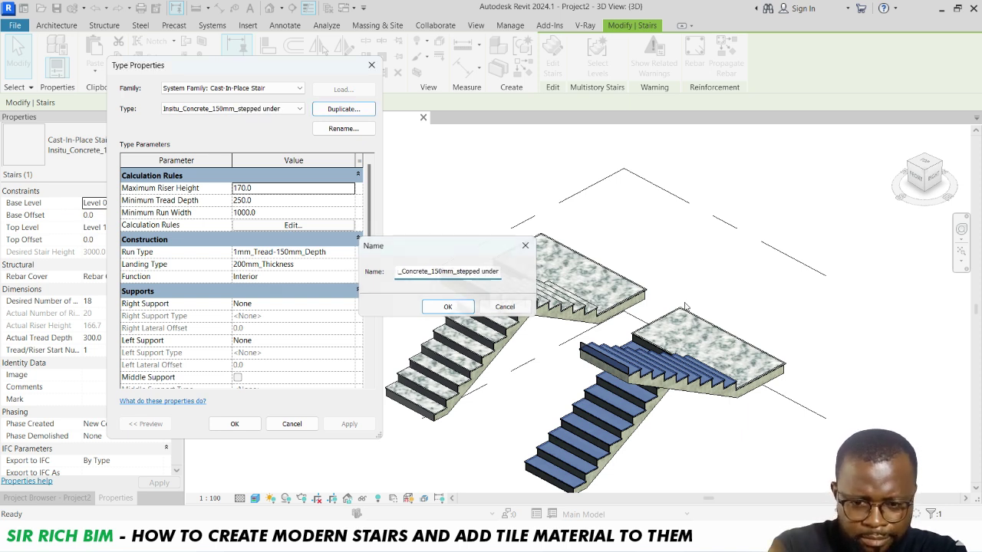
key(Return)
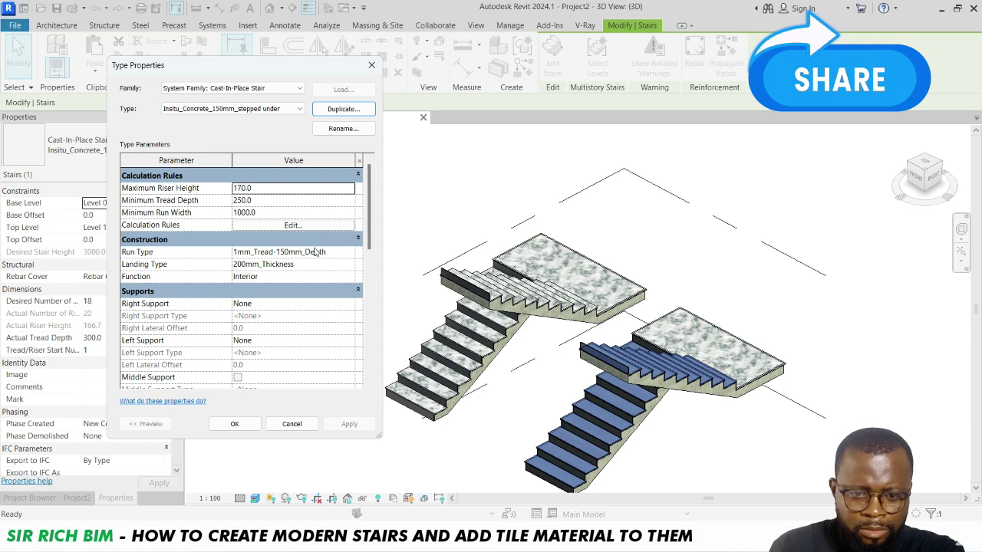
click(353, 255)
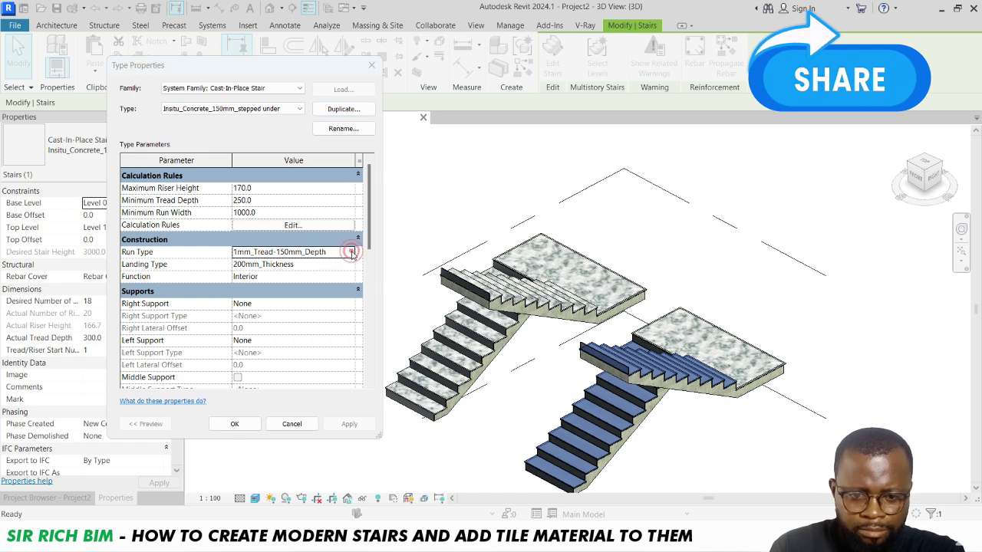
click(354, 253)
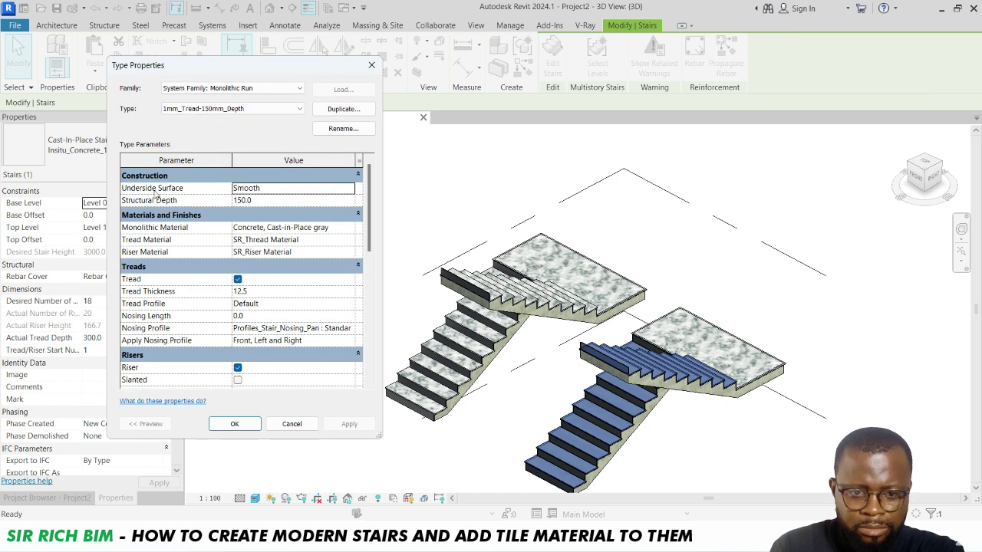
click(349, 189)
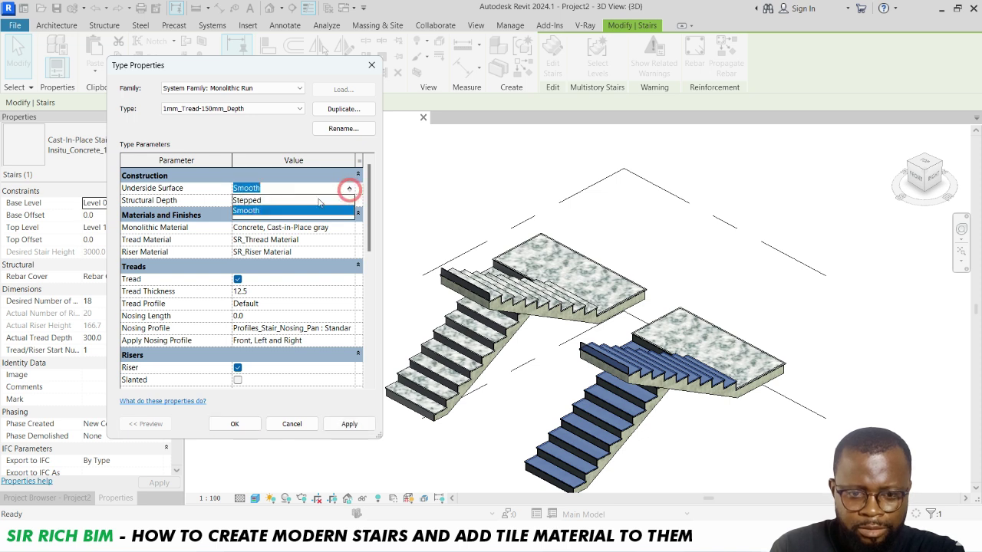
click(264, 201)
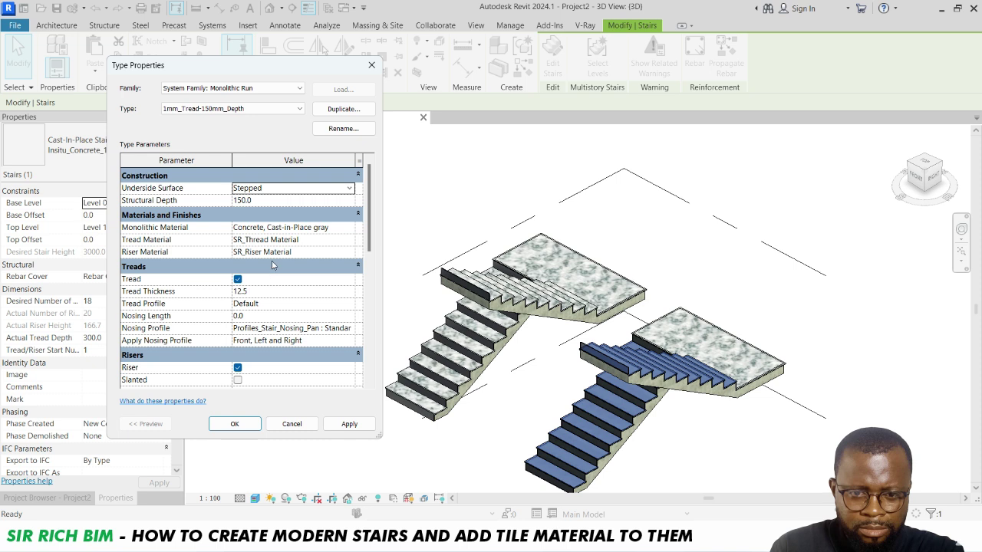
click(347, 189)
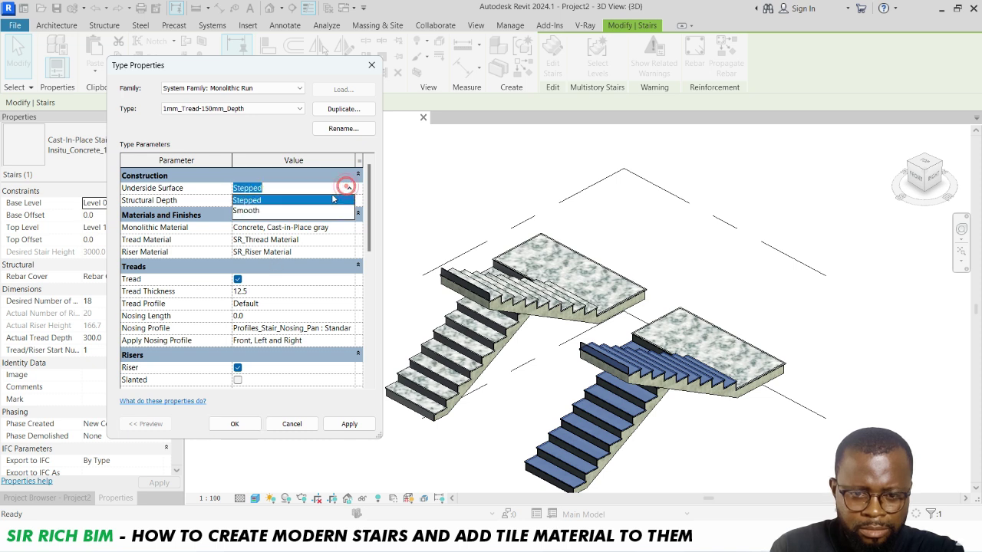
click(260, 211)
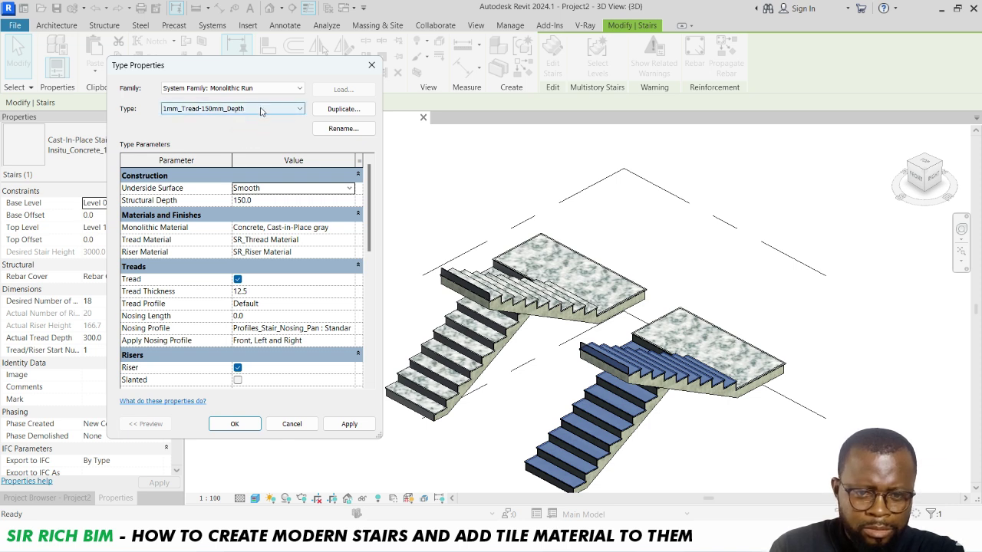
Step: Duplicate the run type under its suggested name, set the underside surface to Stepped, and apply it to the copied stair
click(347, 112)
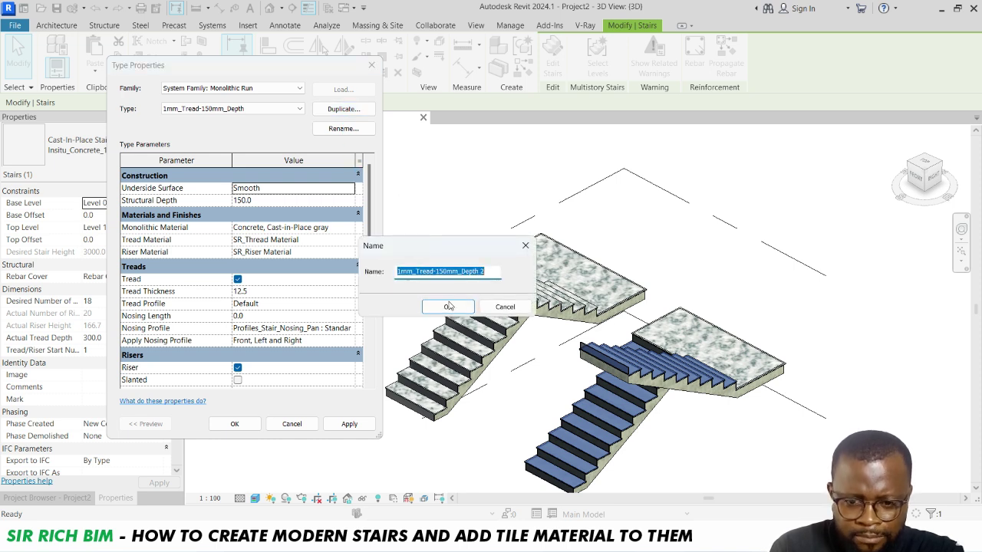
click(449, 306)
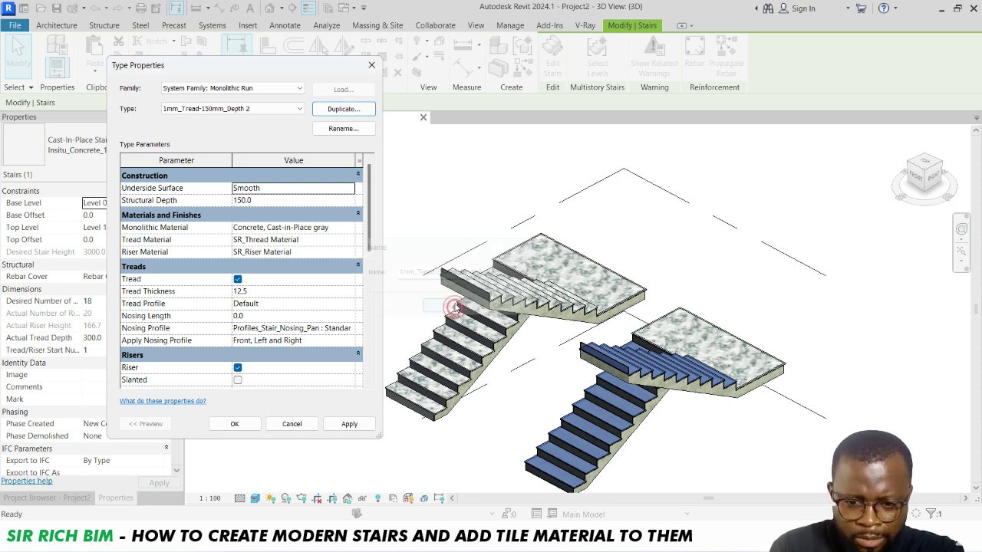
click(349, 189)
click(273, 200)
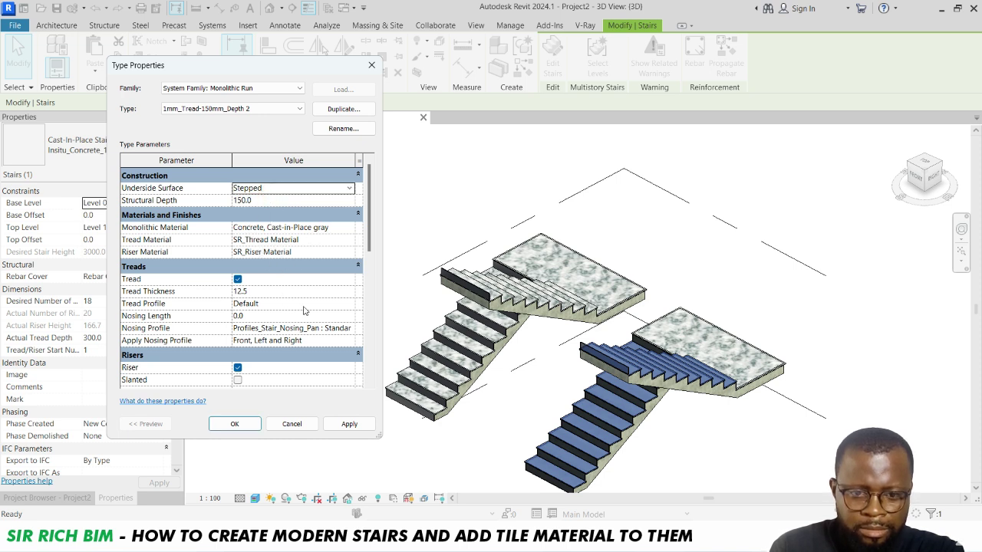
click(349, 424)
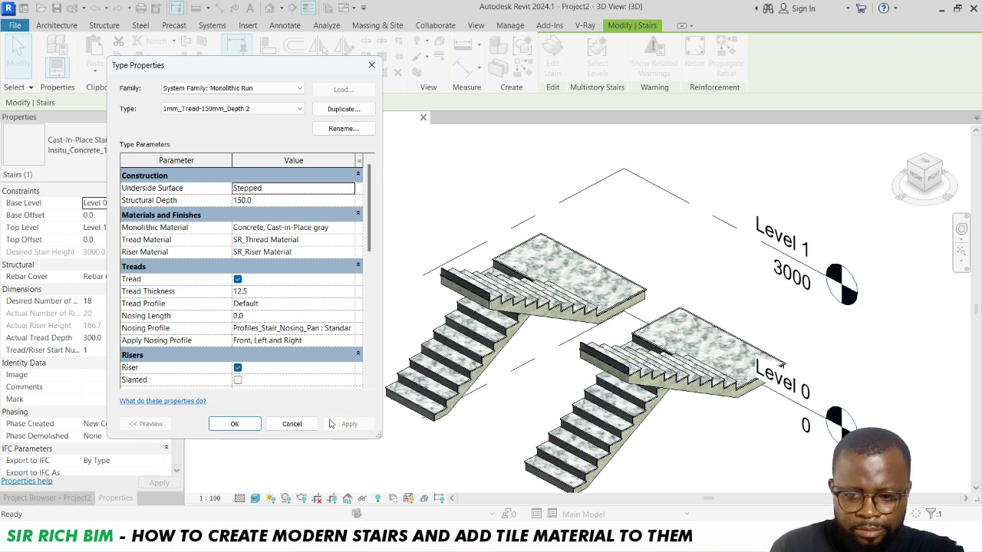
click(236, 423)
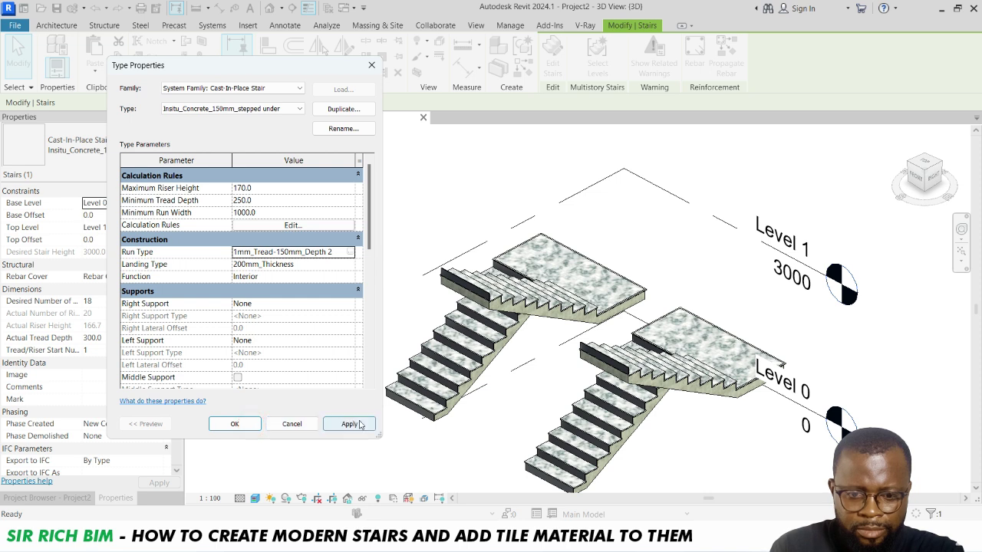
click(358, 423)
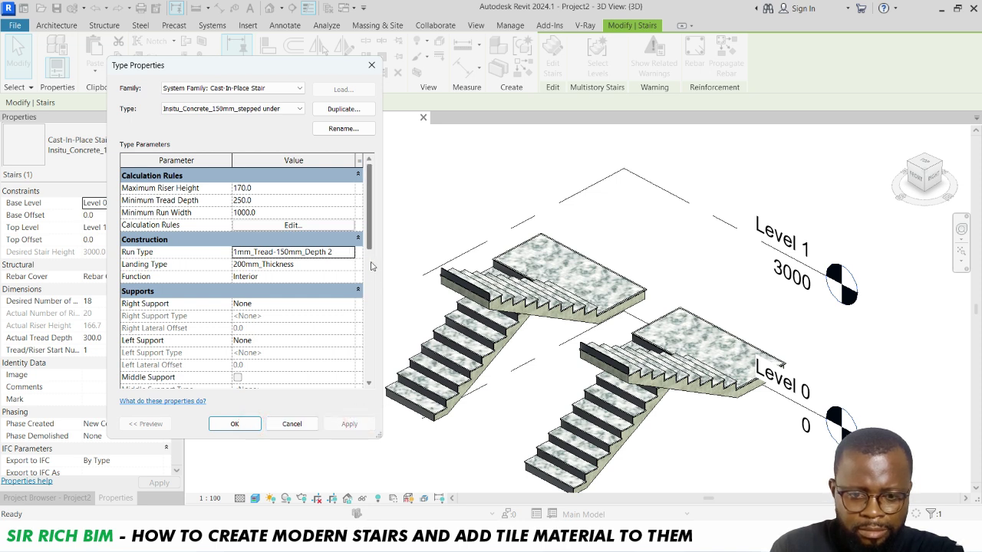
click(240, 421)
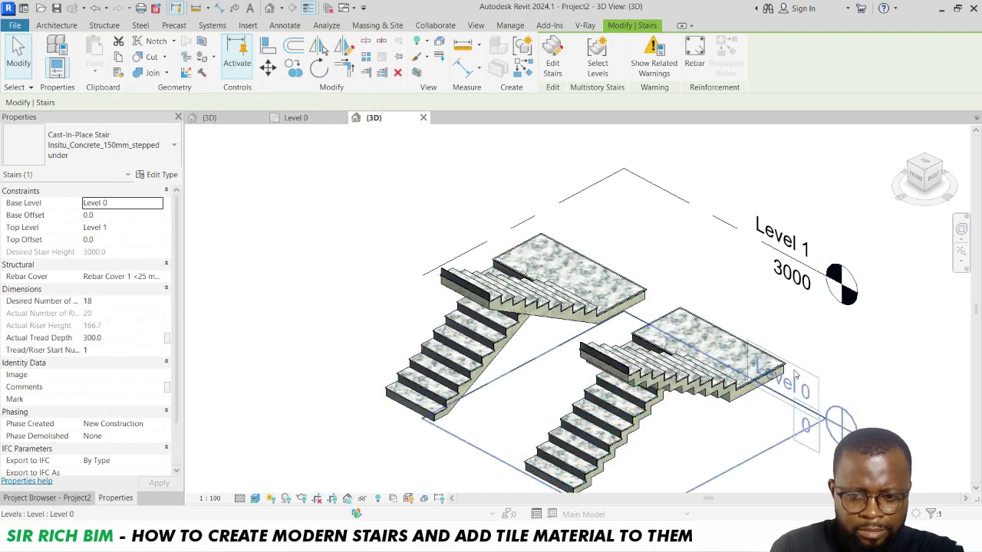
Step: Examine the copied stair's stepped underside up close from several 3D angles and compare it with the original stair
scroll(702, 437, up, 1)
scroll(702, 437, up, 3)
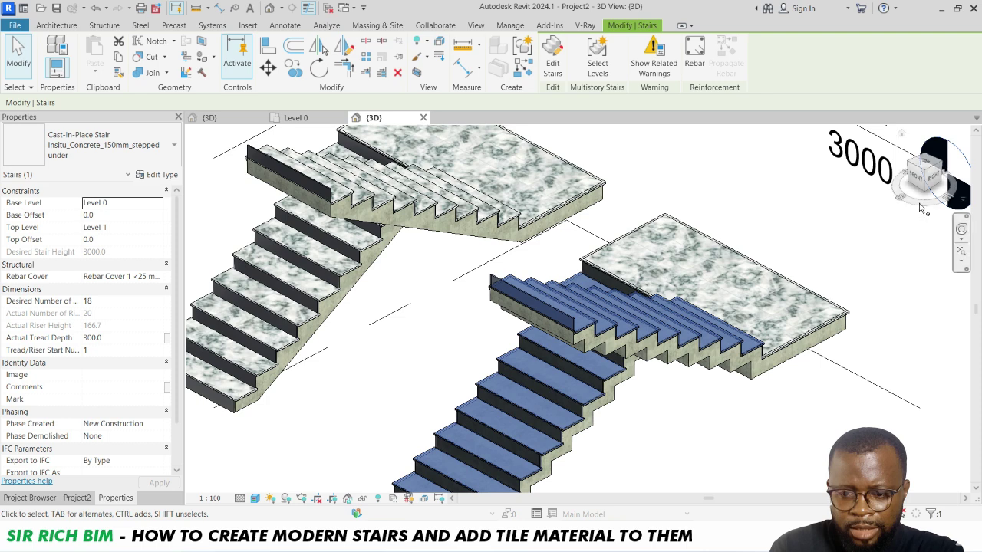
mouse_move(906, 167)
mouse_down()
mouse_move(891, 149)
mouse_move(904, 187)
mouse_up()
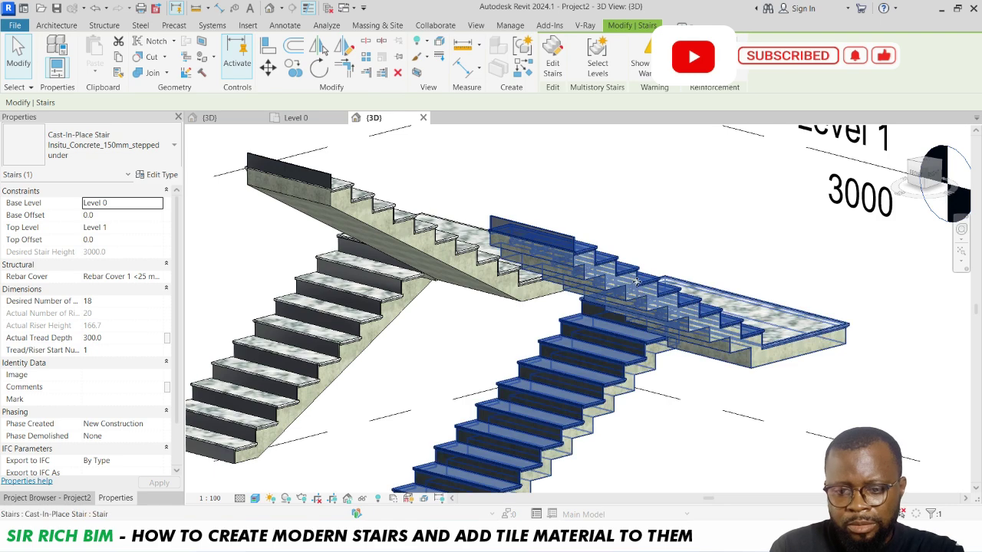
scroll(638, 281, up, 5)
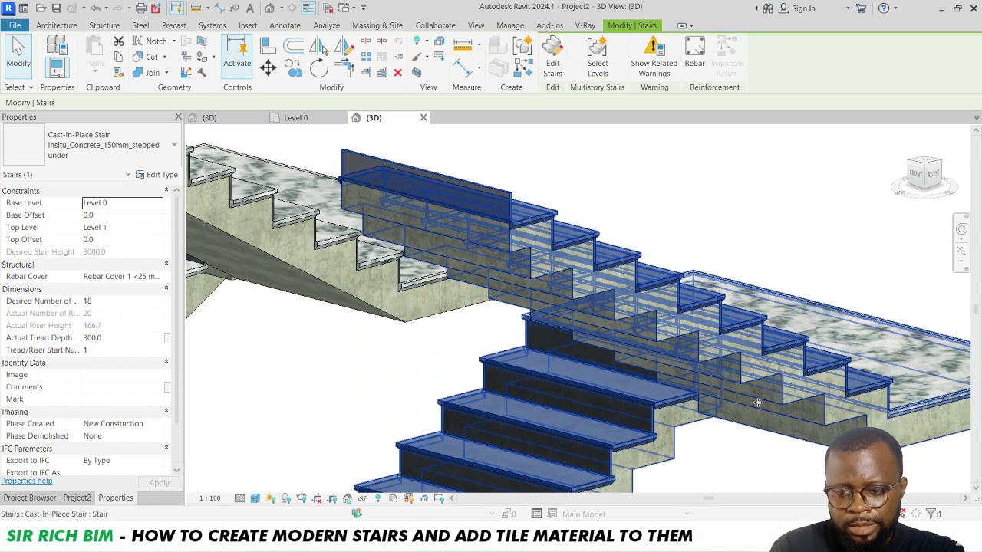
scroll(583, 368, down, 4)
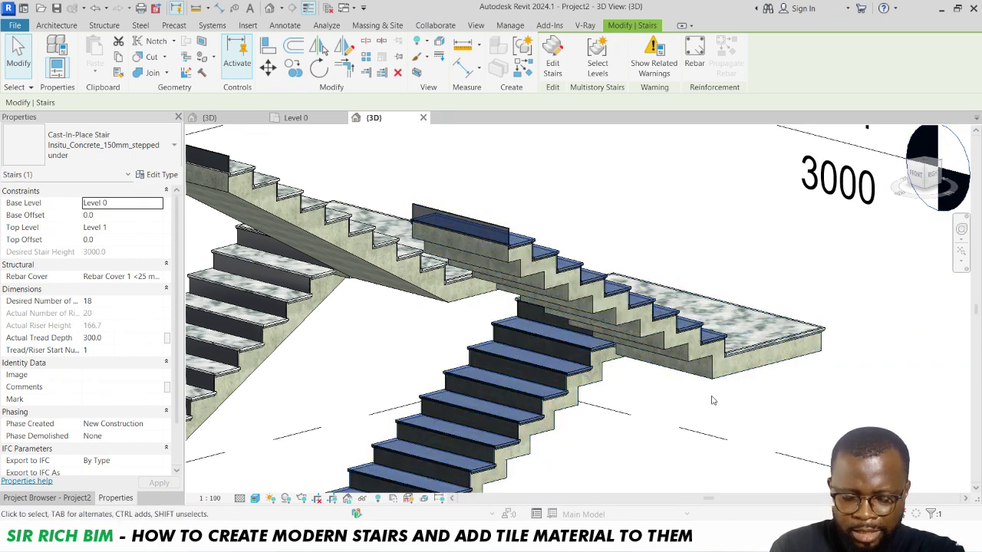
scroll(610, 269, down, 1)
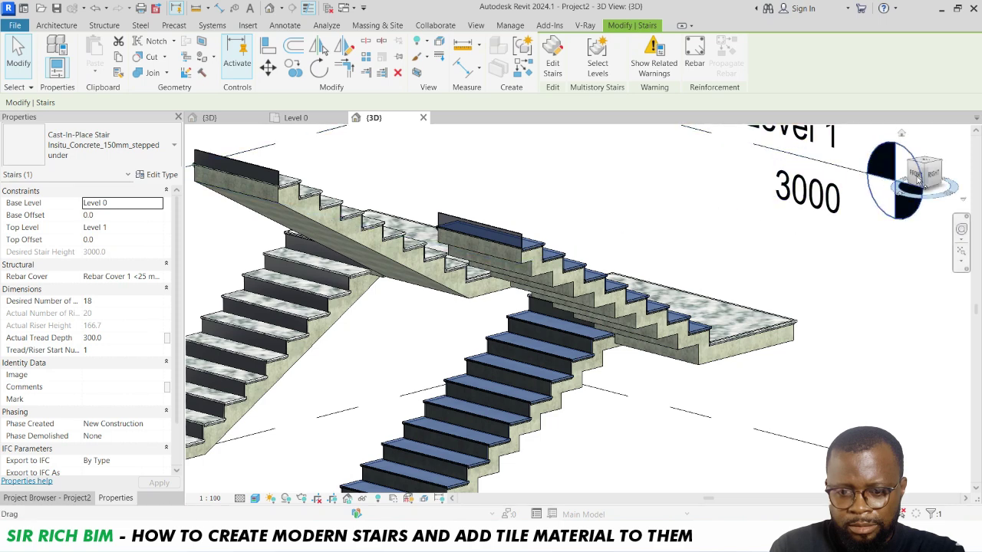
drag(926, 181, 916, 184)
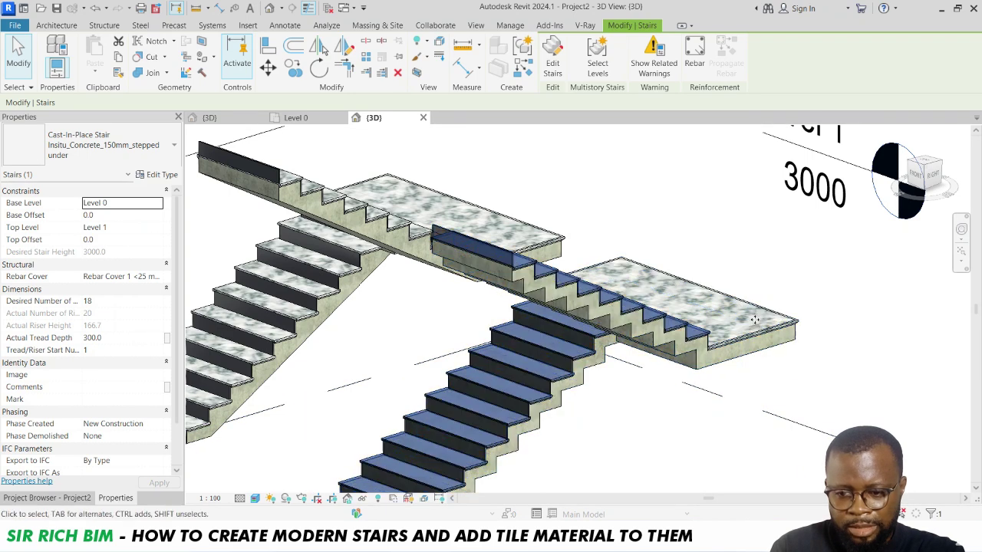
scroll(568, 374, down, 2)
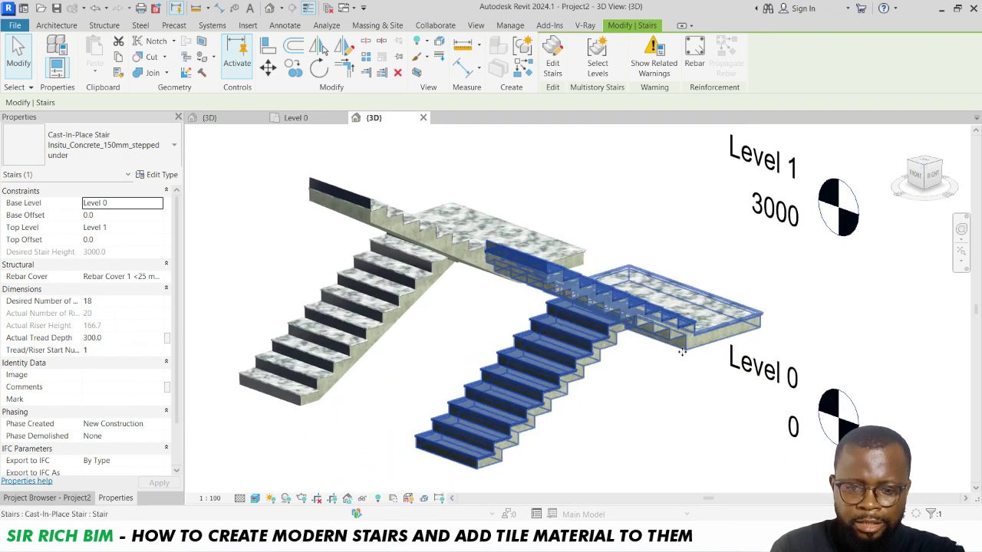
scroll(632, 360, up, 3)
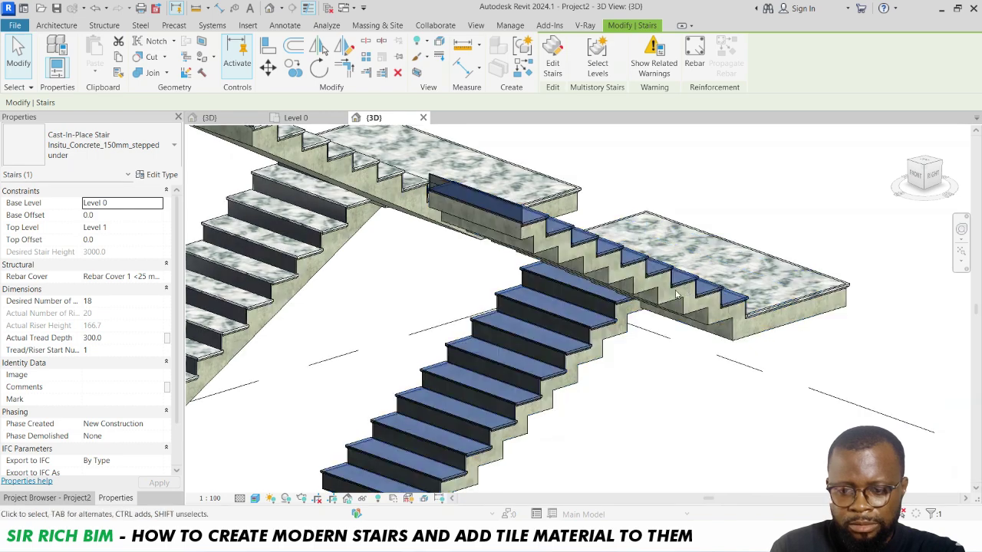
scroll(563, 245, up, 5)
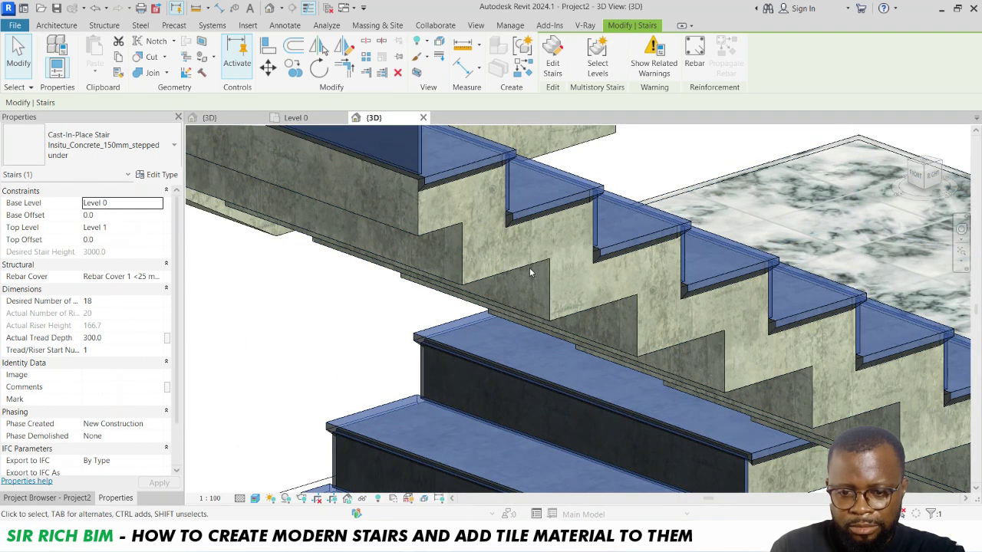
scroll(609, 299, down, 3)
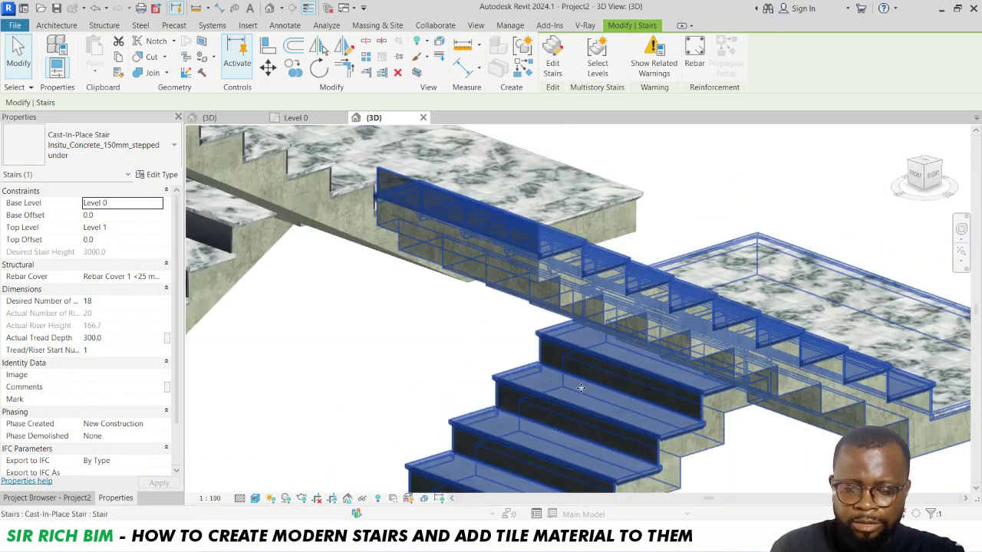
scroll(773, 412, down, 5)
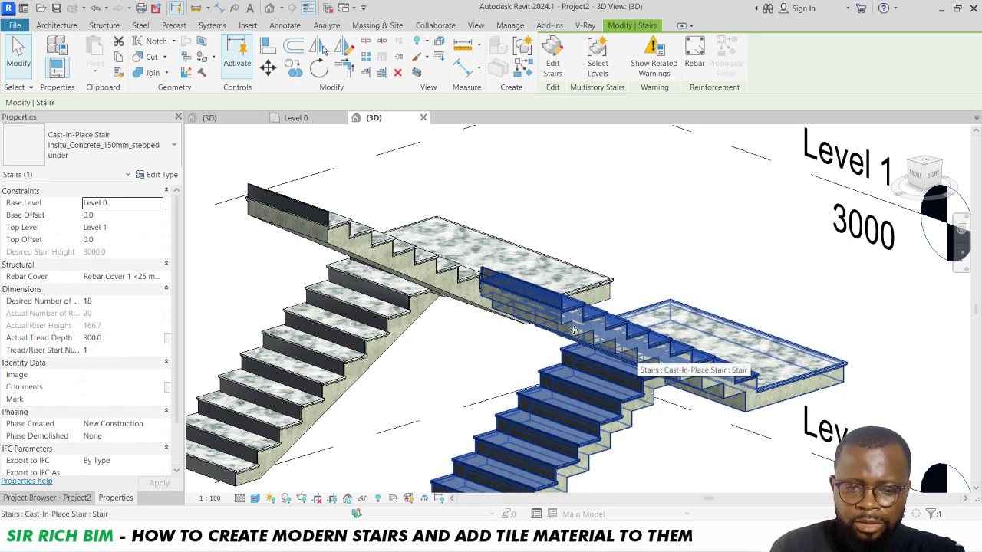
click(531, 246)
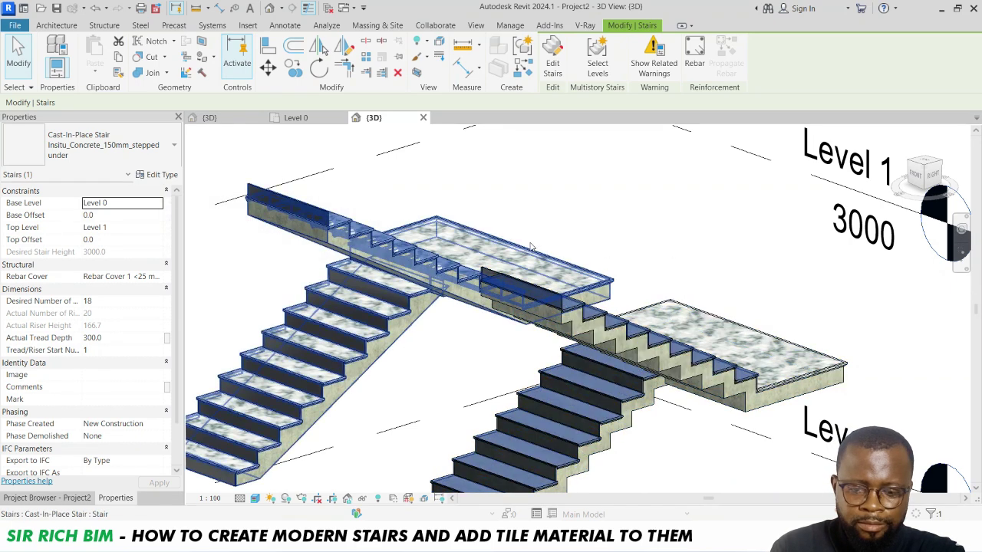
scroll(531, 247, down, 4)
click(618, 310)
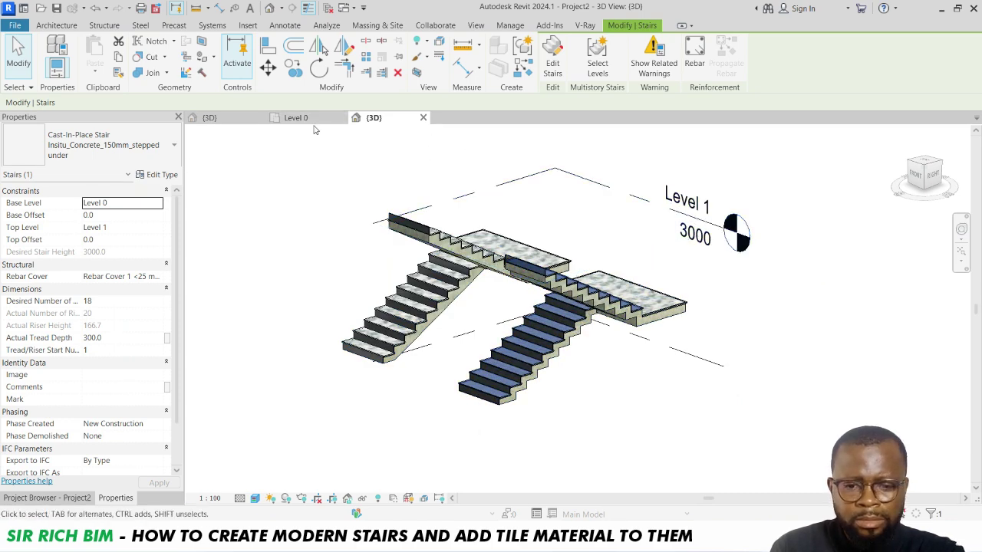
Step: In the Level 0 plan, make a single copy of the stepped-underside stair horizontally to its right
click(319, 118)
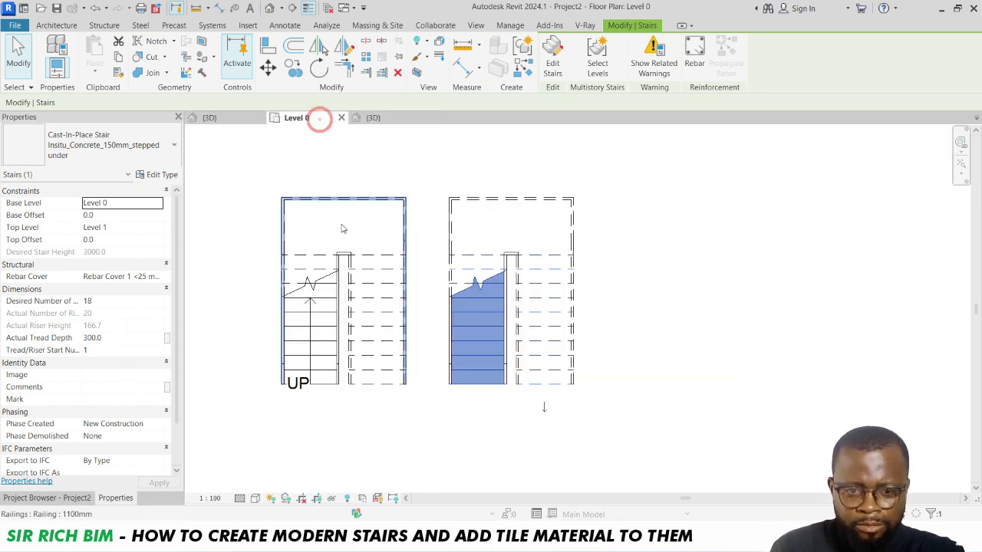
click(295, 69)
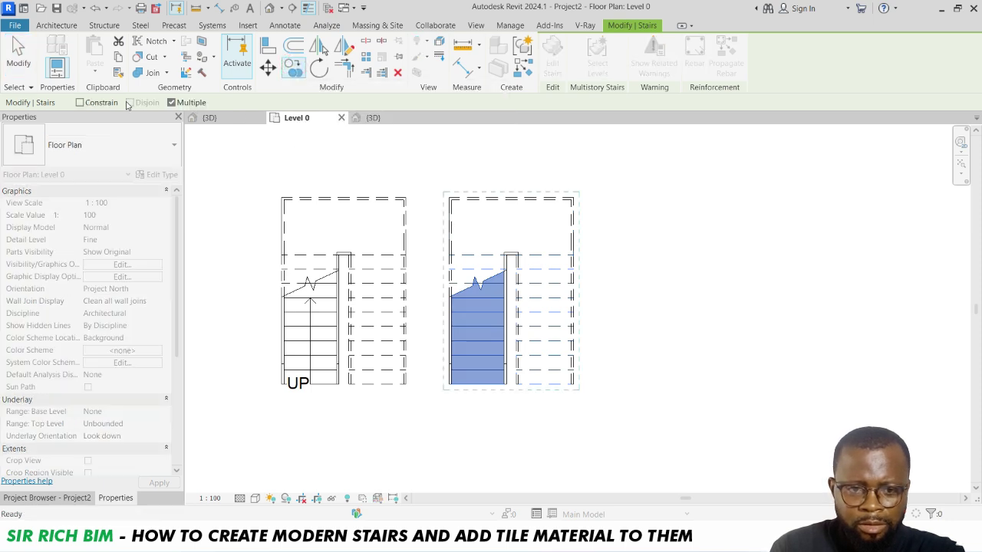
click(171, 102)
scroll(513, 261, up, 3)
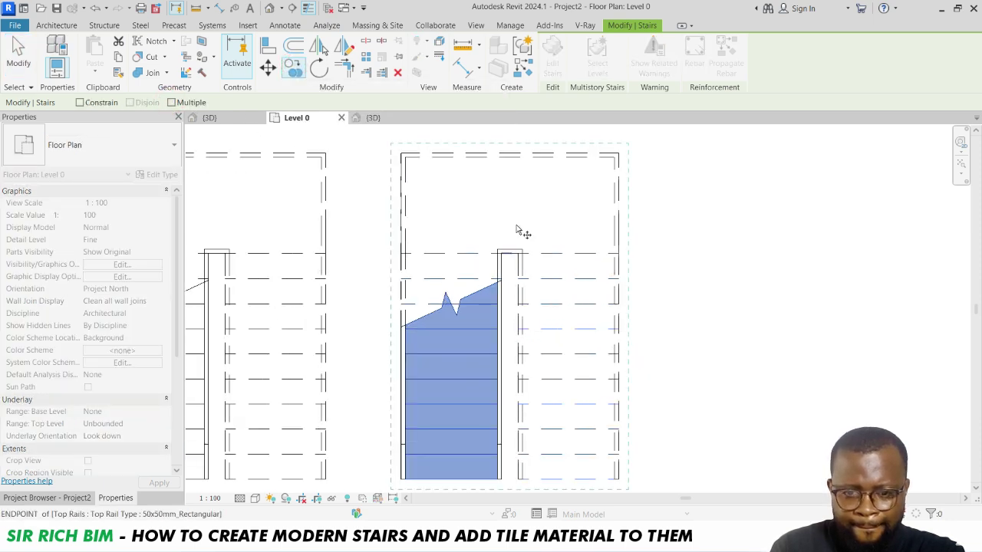
click(511, 255)
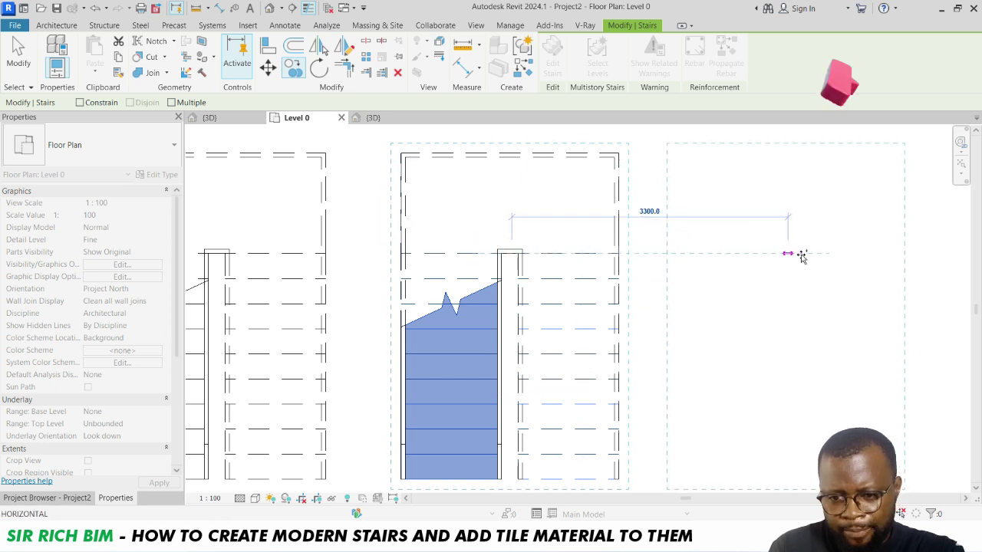
click(804, 254)
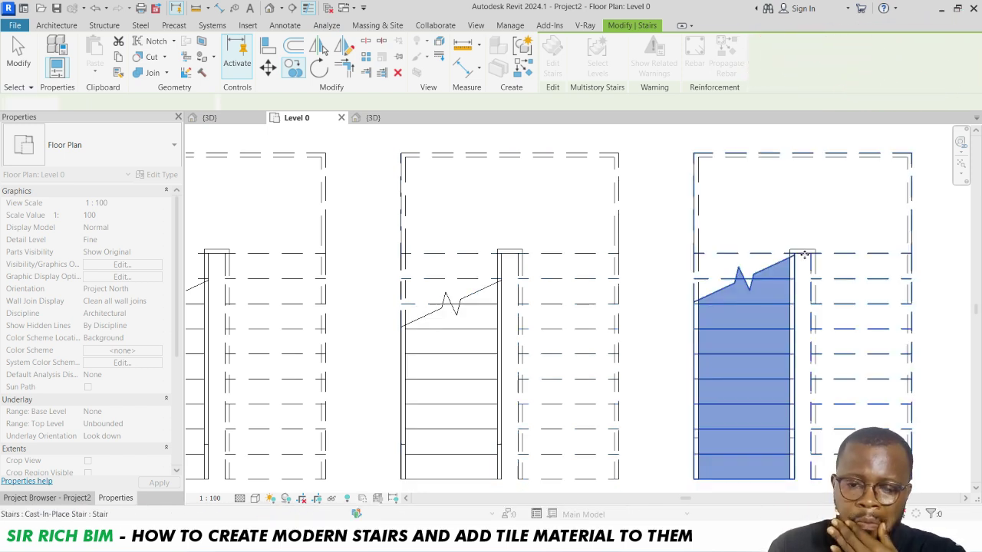
Step: In the 3D view, duplicate the newest stair's type as Insitu_Concrete_150mm_stepped under 2 and open its run type's properties
click(405, 118)
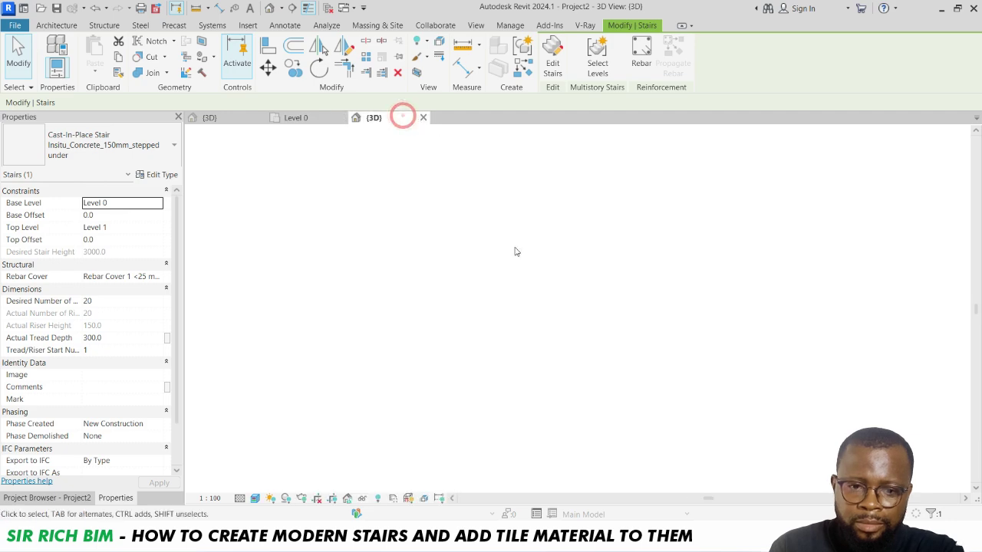
click(614, 372)
scroll(813, 388, up, 5)
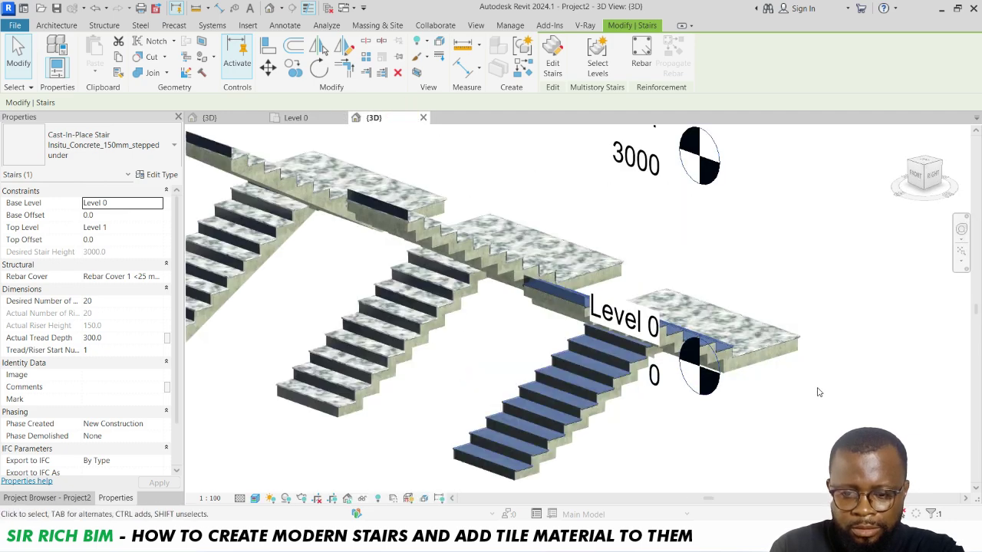
click(733, 346)
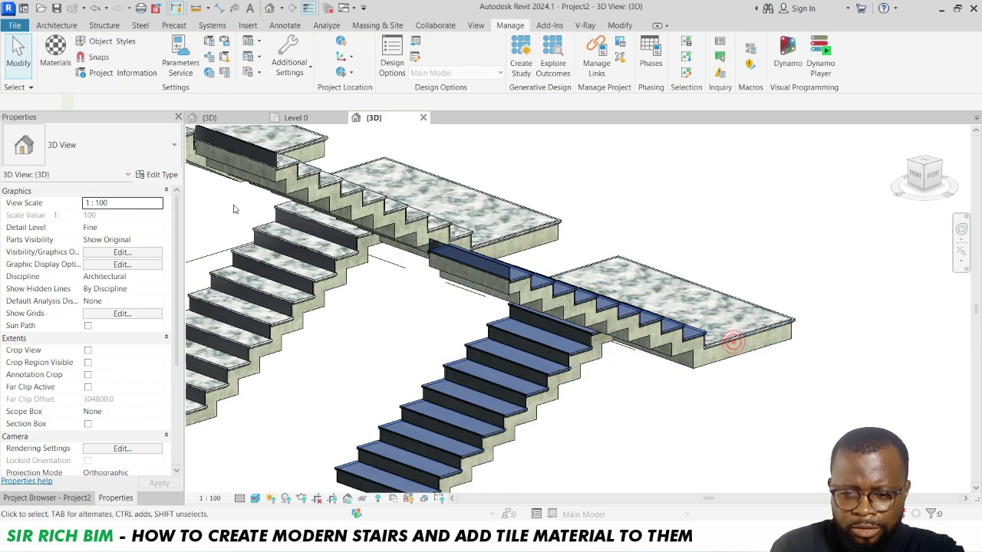
click(157, 175)
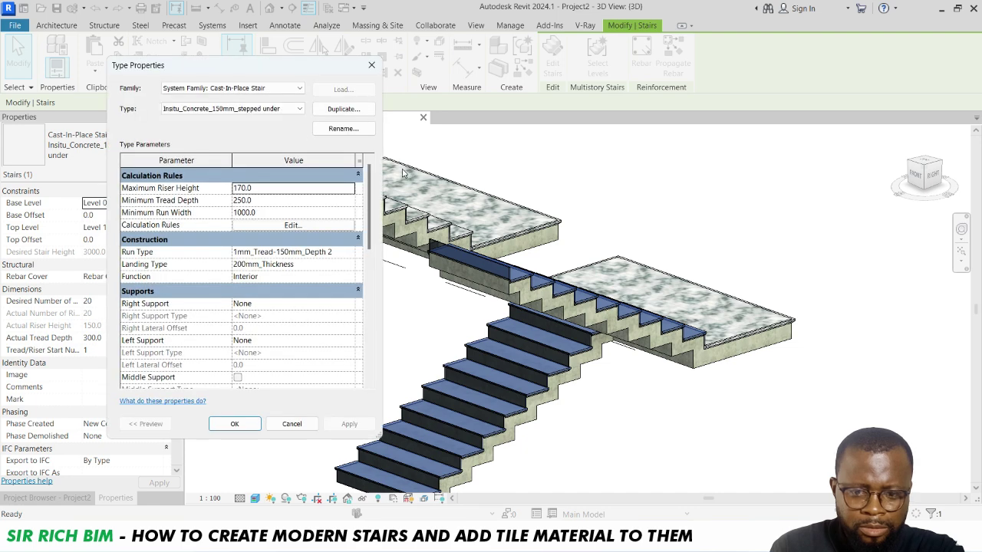
click(328, 114)
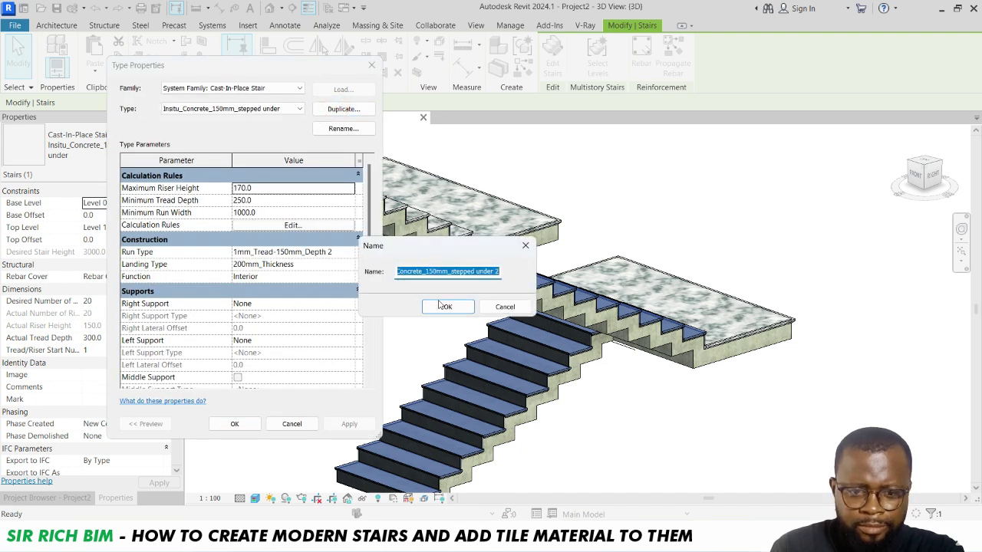
click(447, 308)
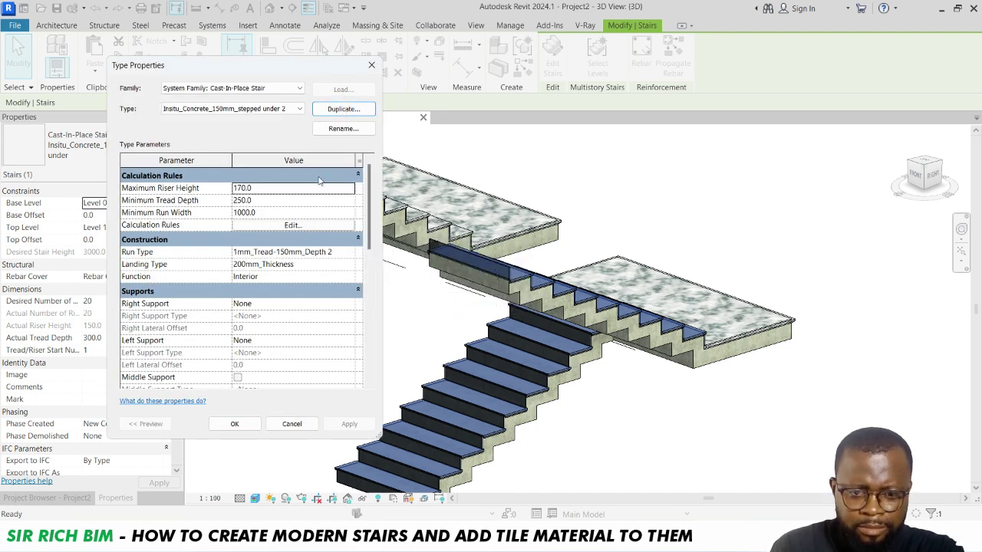
click(351, 254)
click(352, 254)
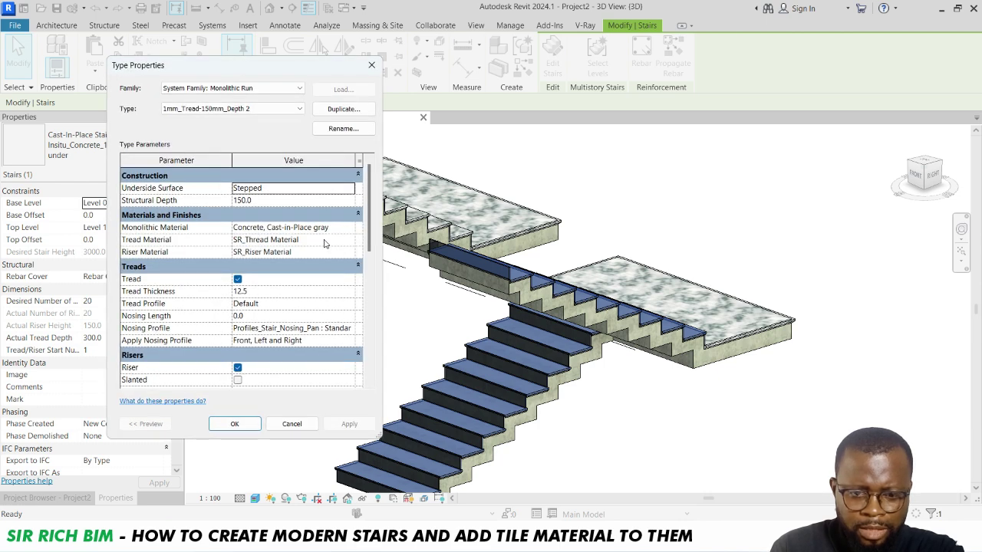
Step: Try a structural depth of 75 mm on the existing run type, and restore it to 150 mm
click(265, 200)
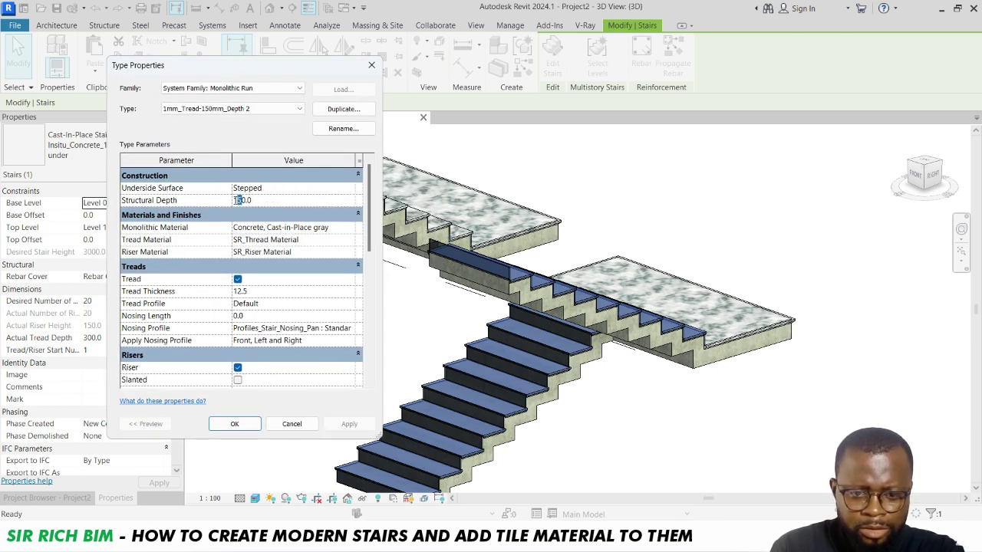
text(750)
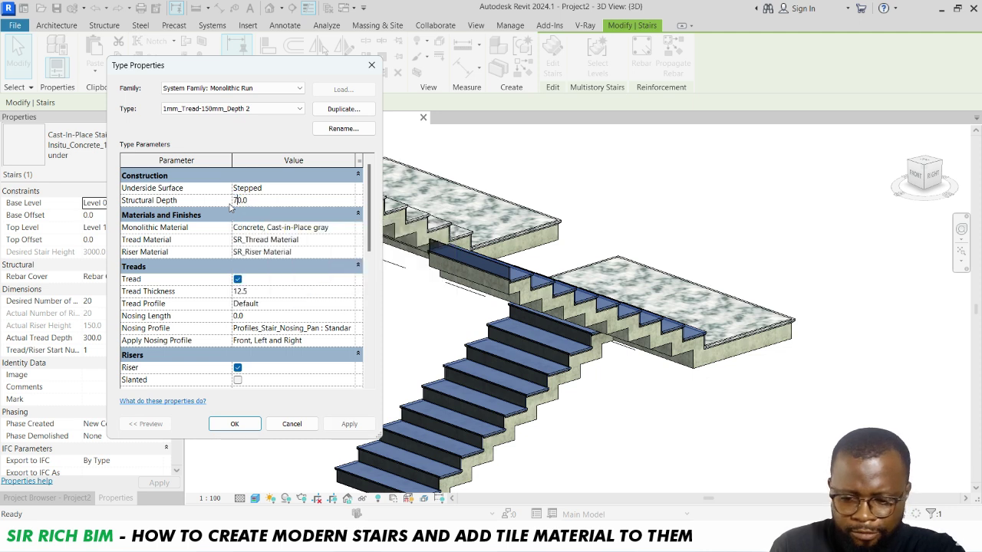
click(233, 204)
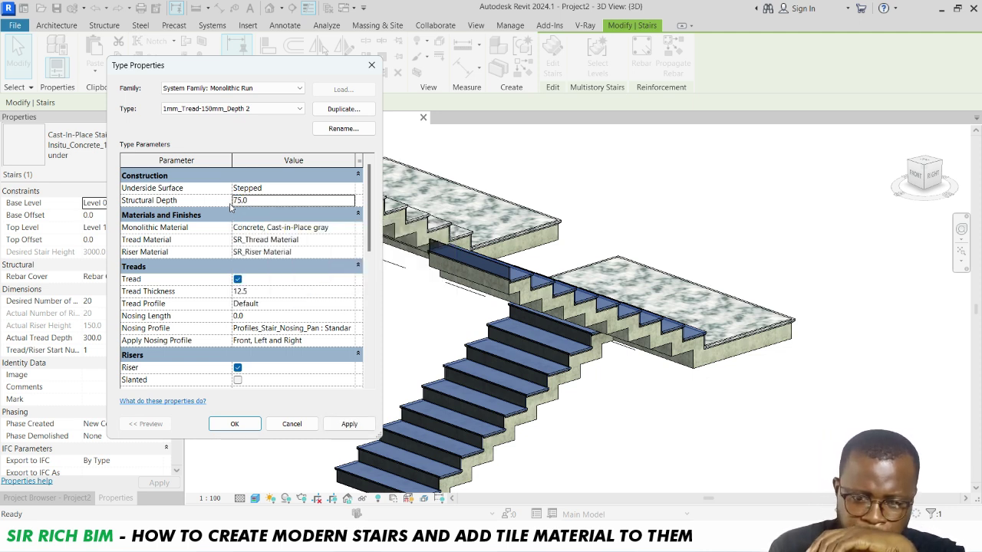
click(348, 424)
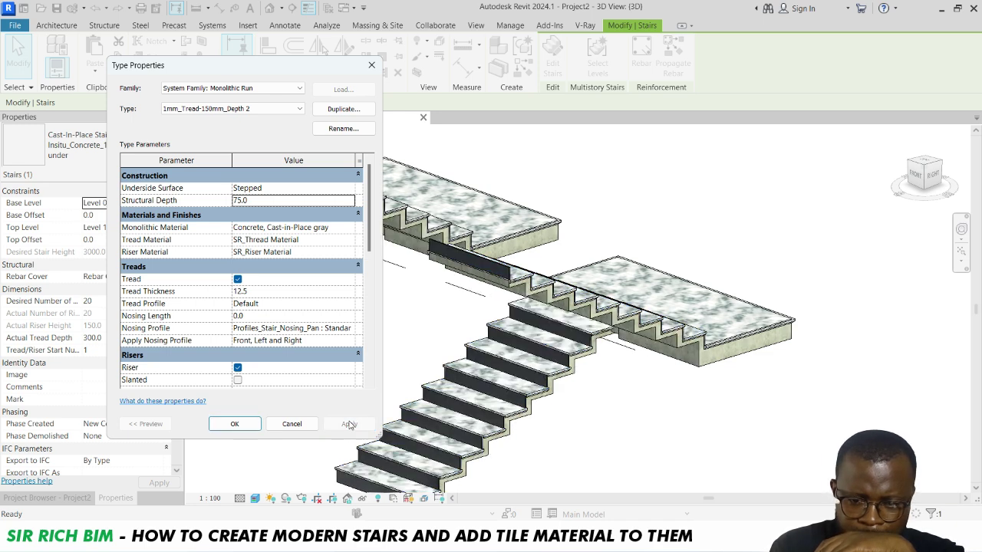
click(271, 201)
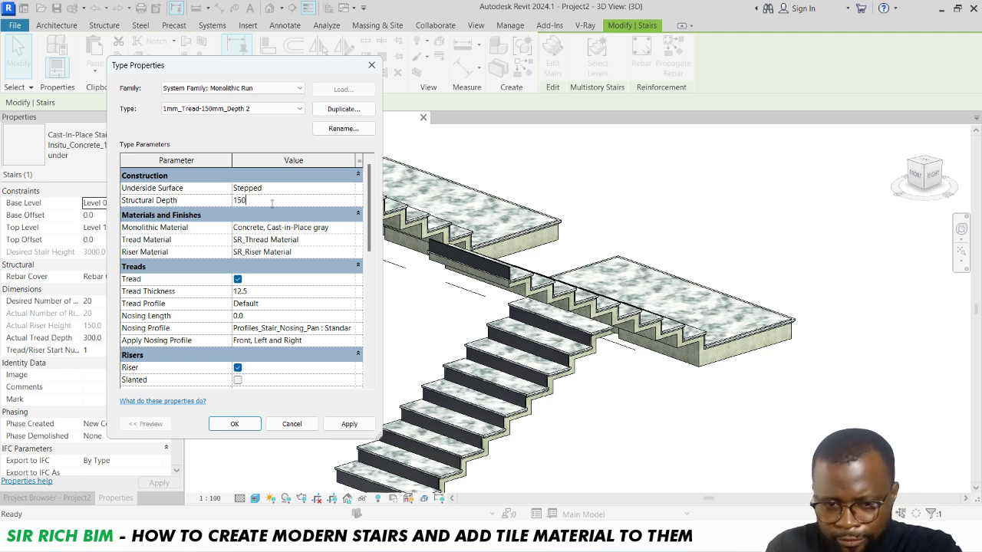
click(267, 138)
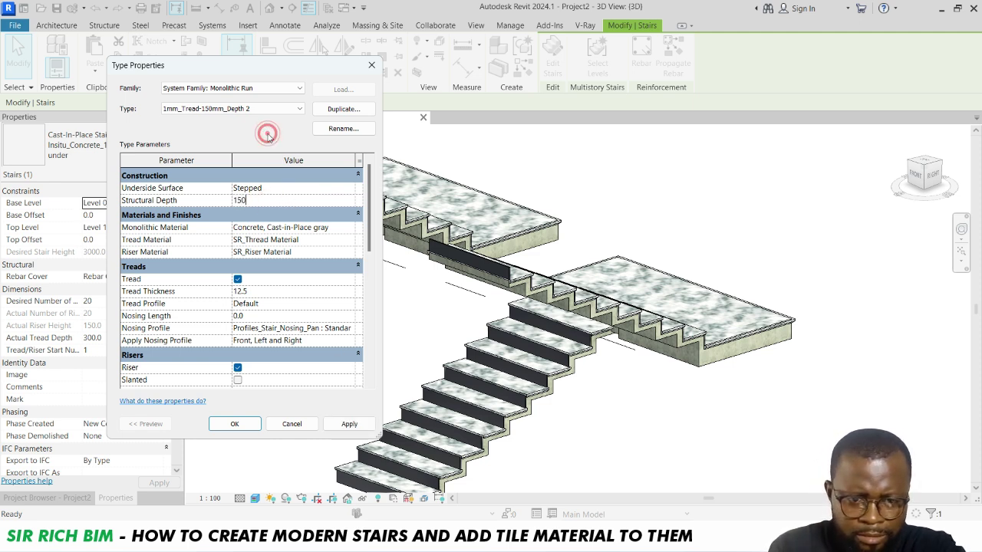
click(348, 423)
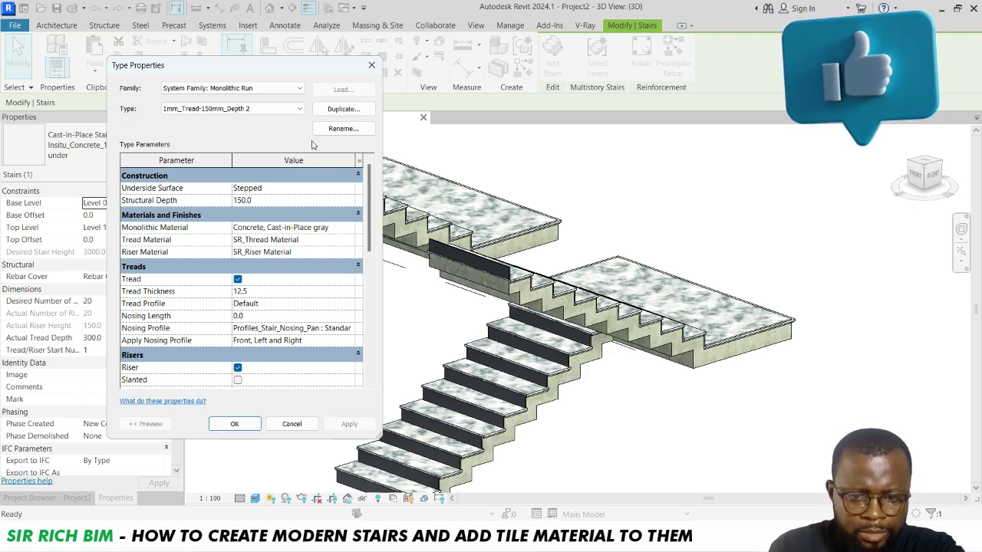
Step: Duplicate the run type as 1mm_Tread-75mm_Depth
click(352, 112)
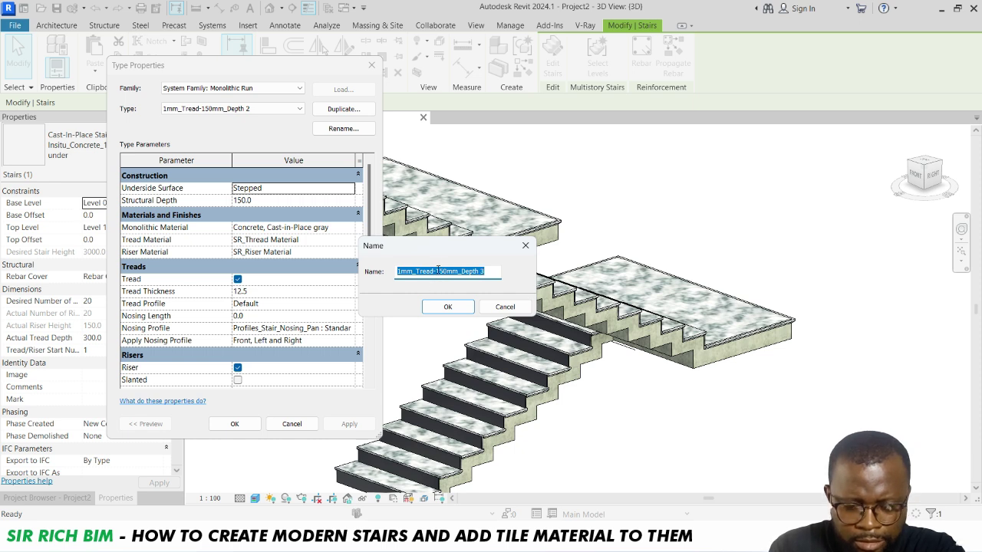
drag(435, 271, 444, 270)
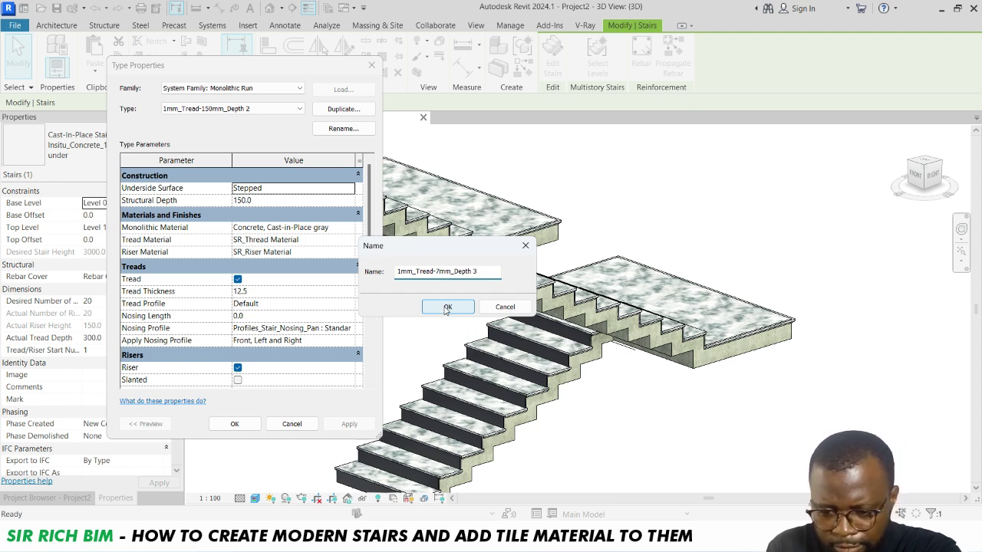
click(483, 272)
key(BackSpace)
key(BackSpace)
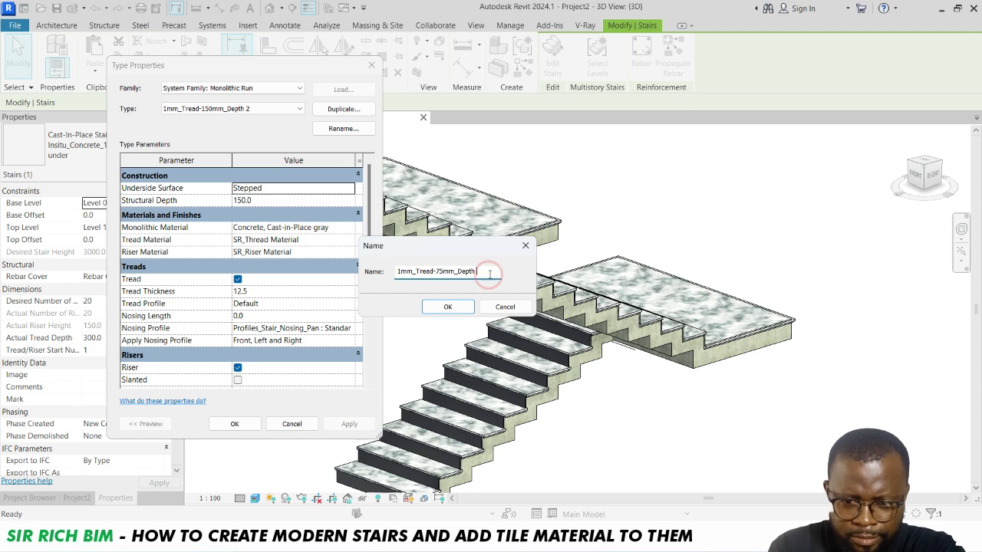
click(456, 307)
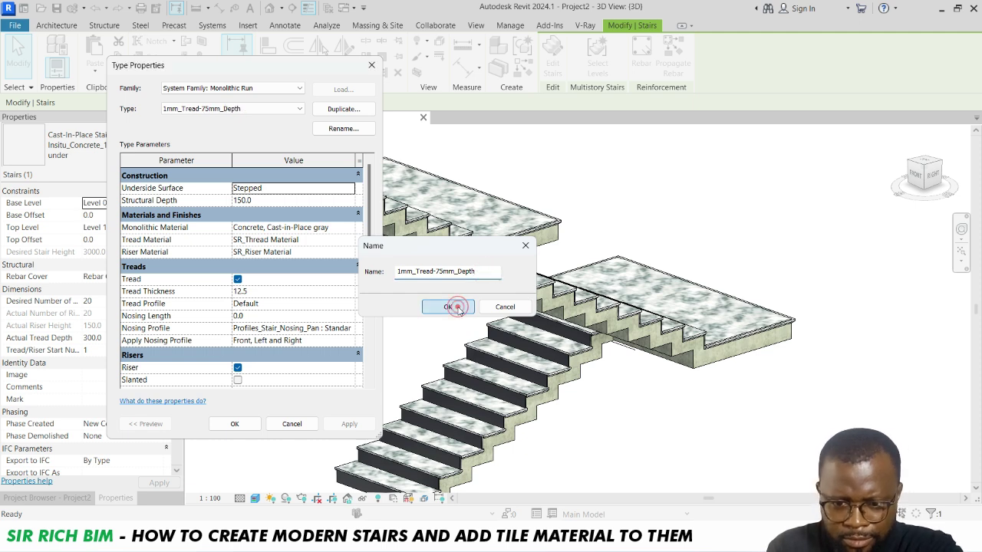
Step: Set the new run type's structural depth to 75 mm and apply it to the third stair, accepting the stair-height warning
click(292, 201)
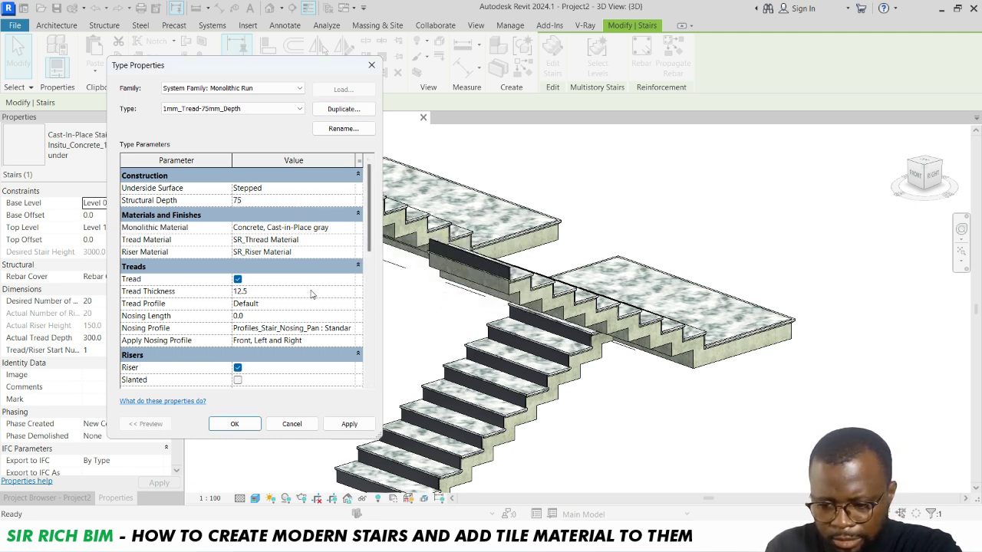
click(349, 428)
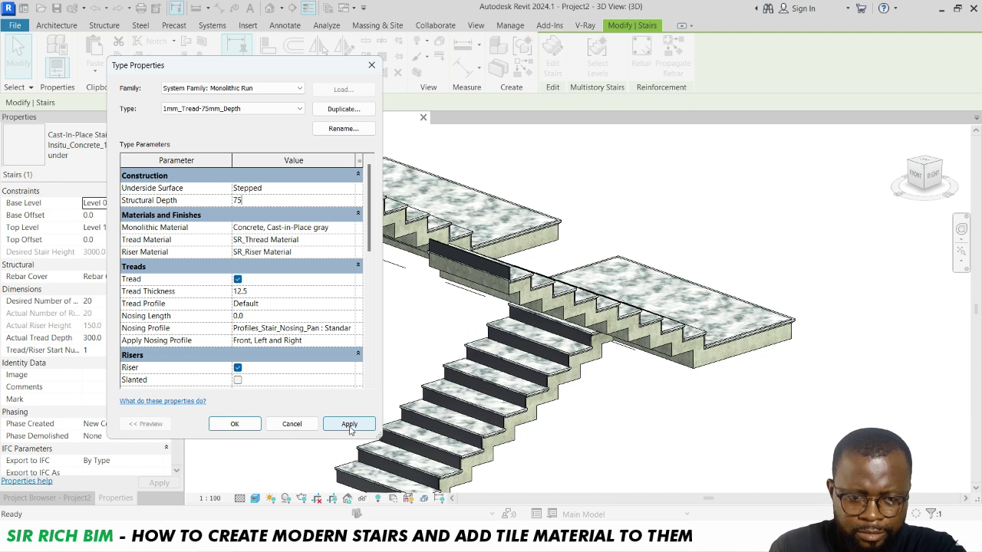
click(349, 428)
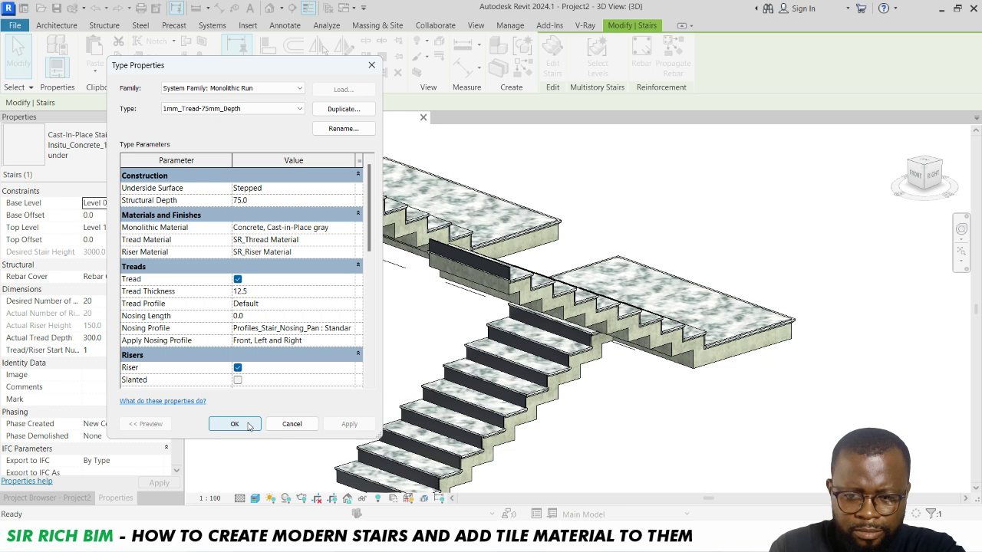
click(235, 424)
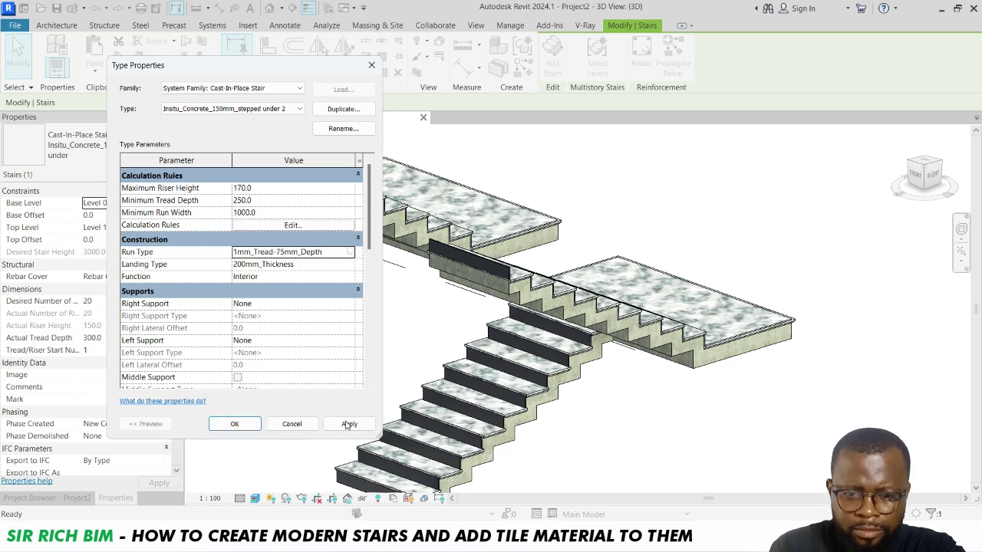
click(348, 425)
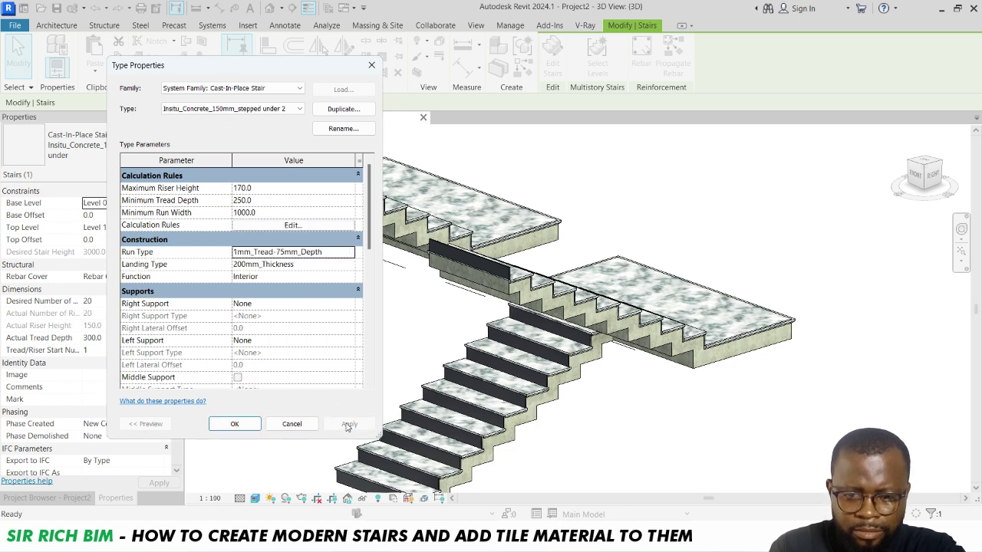
click(244, 422)
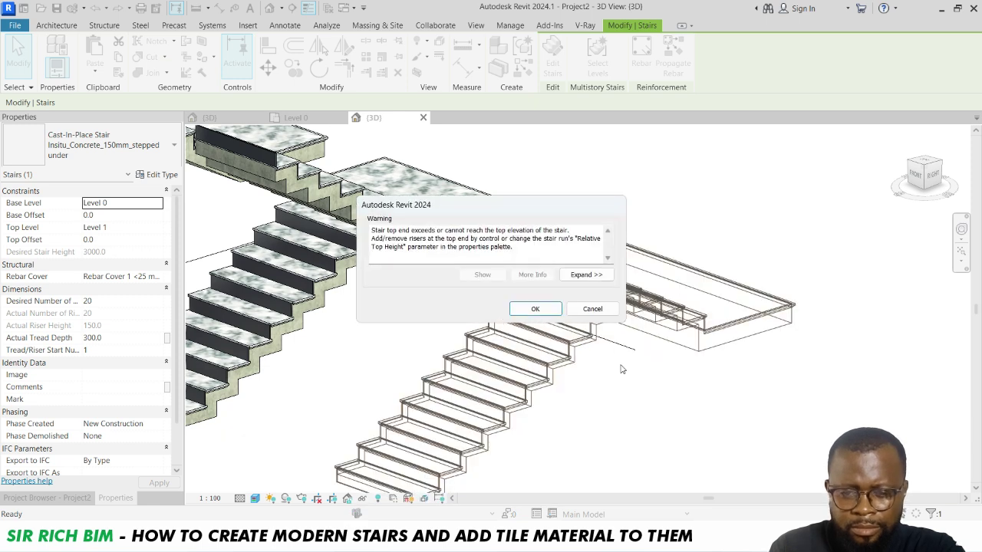
click(534, 309)
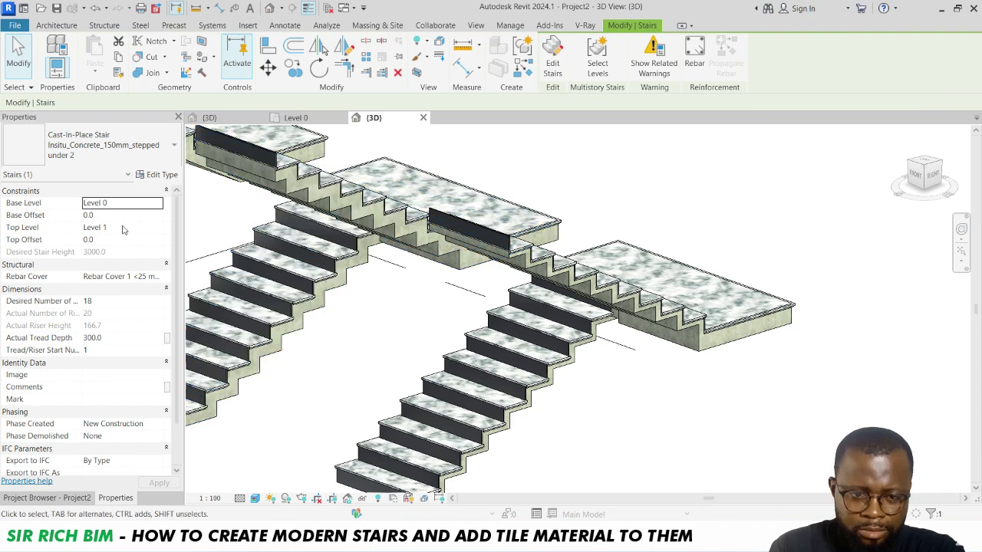
Step: Set the third stair's desired number of risers to 20 and apply it
click(158, 305)
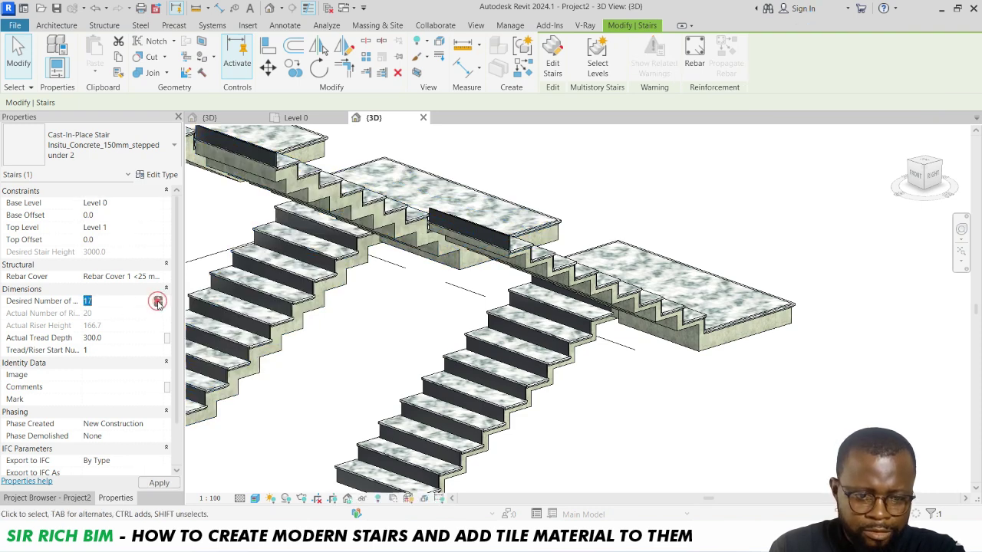
click(159, 304)
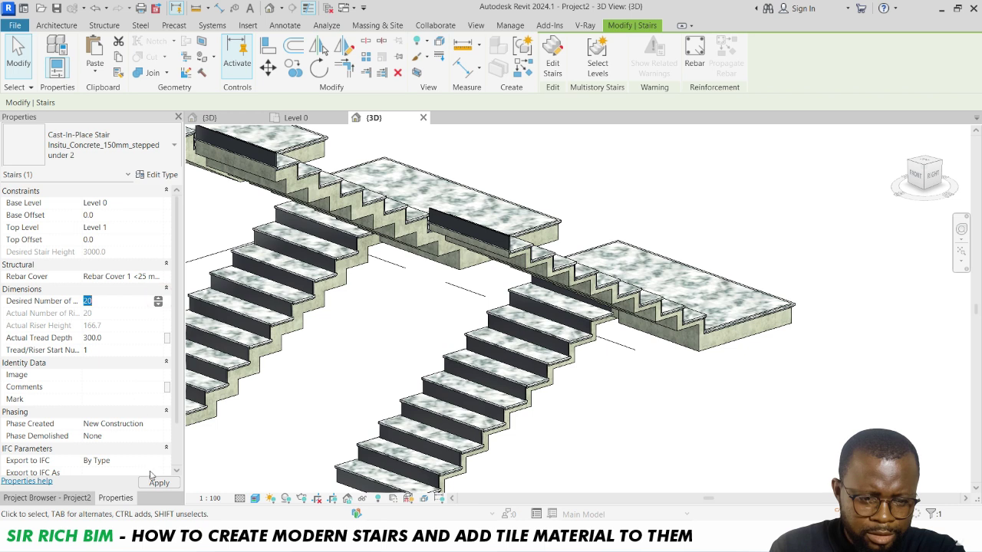
click(152, 479)
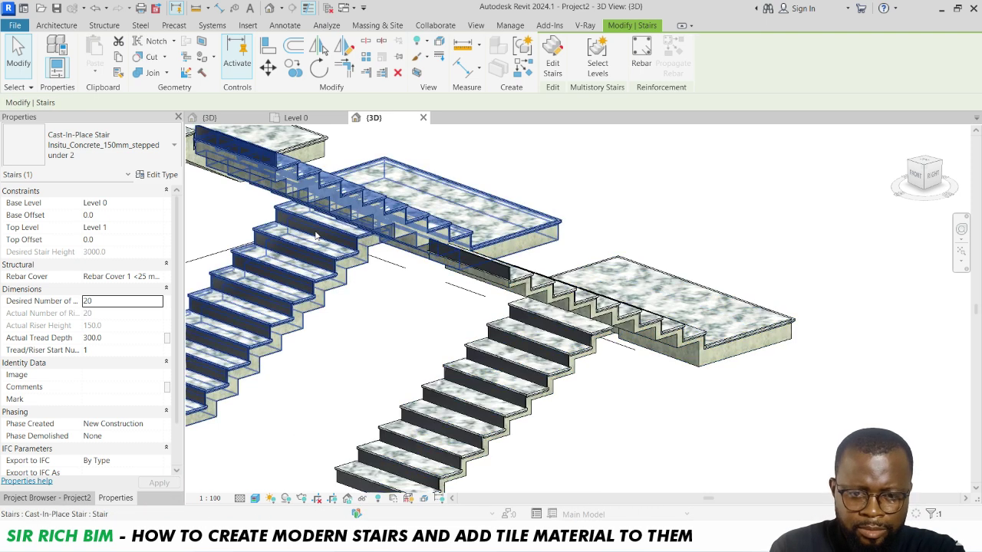
Step: Set the second stair's desired number of risers to 20 and apply it
click(353, 198)
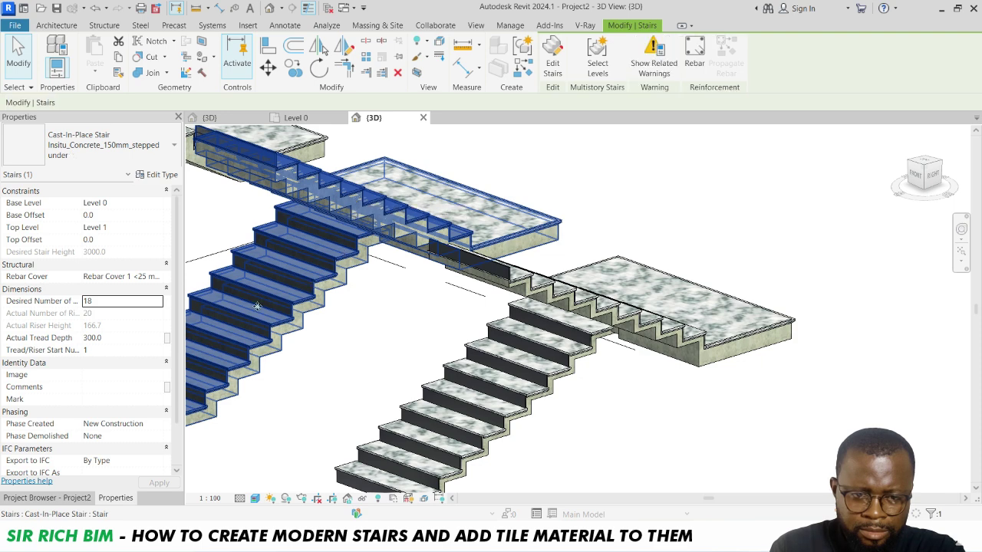
click(159, 300)
click(158, 298)
click(159, 298)
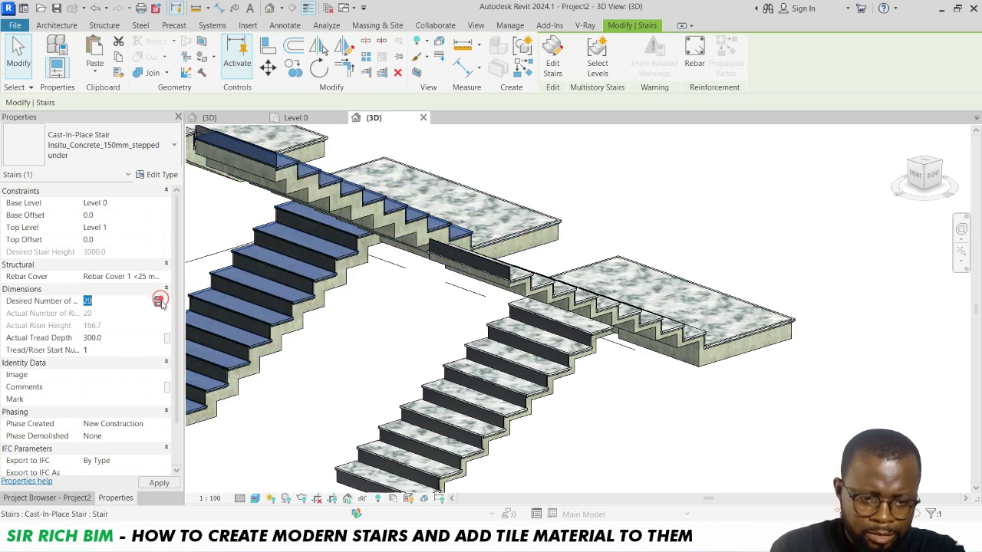
click(159, 484)
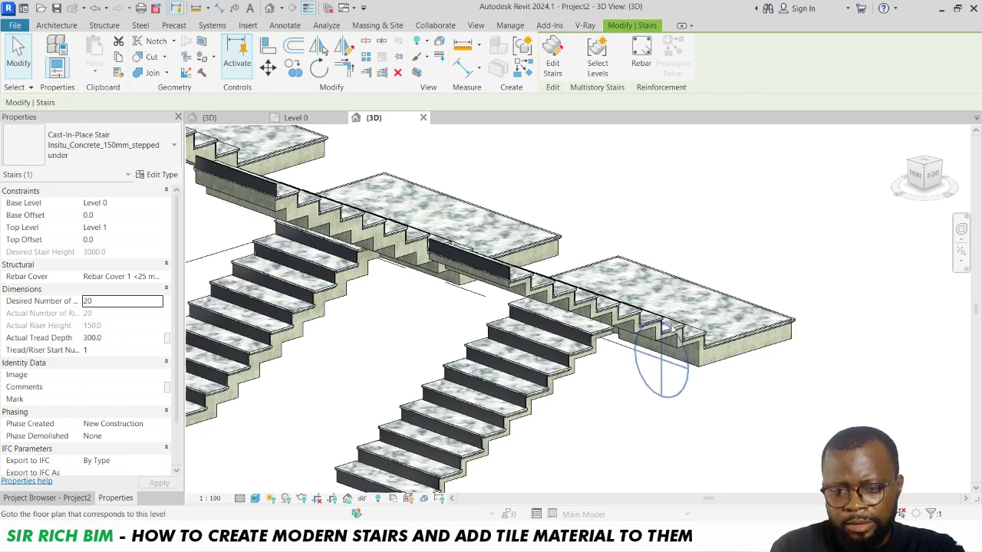
Step: Examine the stepped undersides, flights and landings of the second and third stairs from several angles
scroll(614, 330, up, 4)
scroll(609, 322, up, 3)
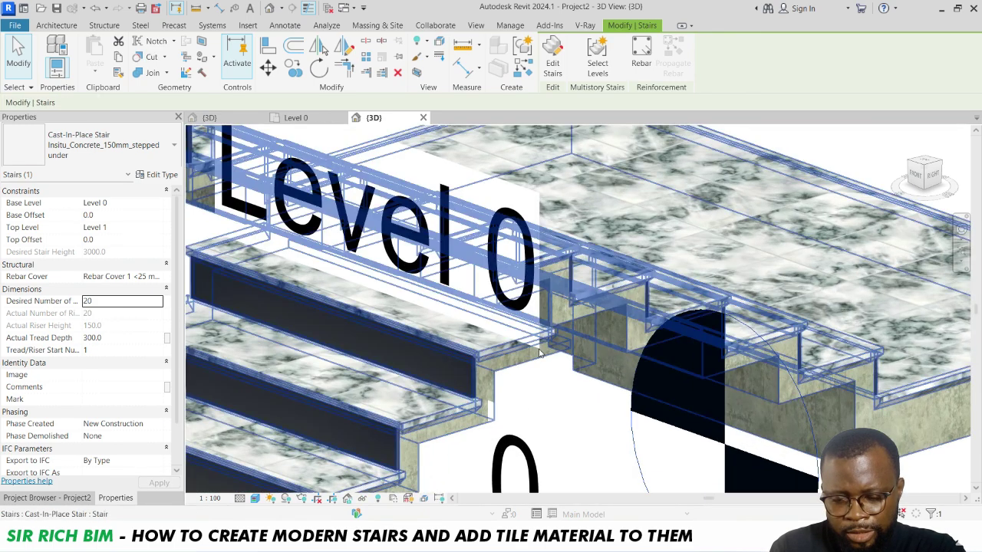
scroll(767, 272, down, 5)
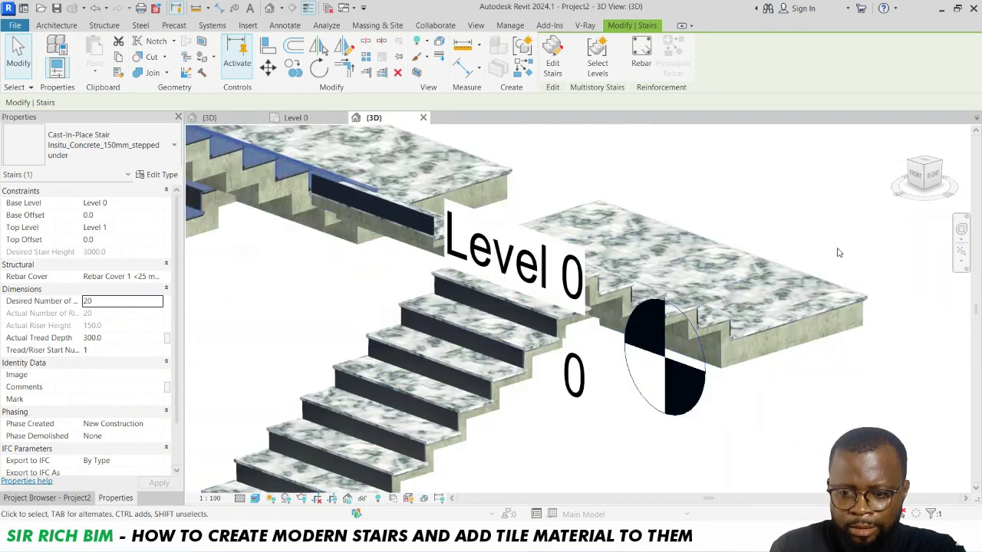
scroll(716, 208, down, 2)
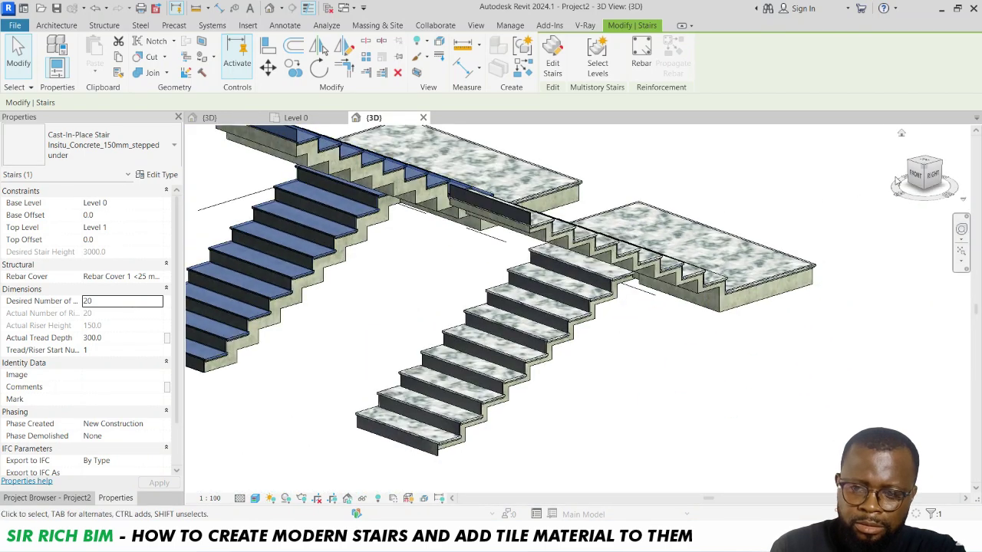
mouse_move(954, 194)
mouse_down()
mouse_move(908, 180)
mouse_move(904, 212)
mouse_move(915, 130)
mouse_move(958, 153)
mouse_move(977, 224)
mouse_move(960, 208)
mouse_up()
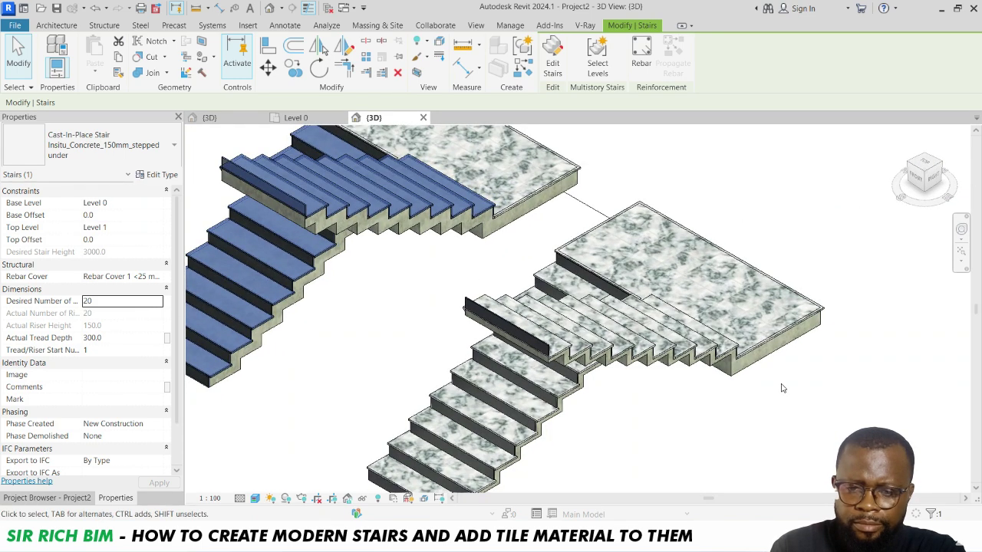
scroll(770, 354, up, 2)
middle_drag(755, 323, 790, 341)
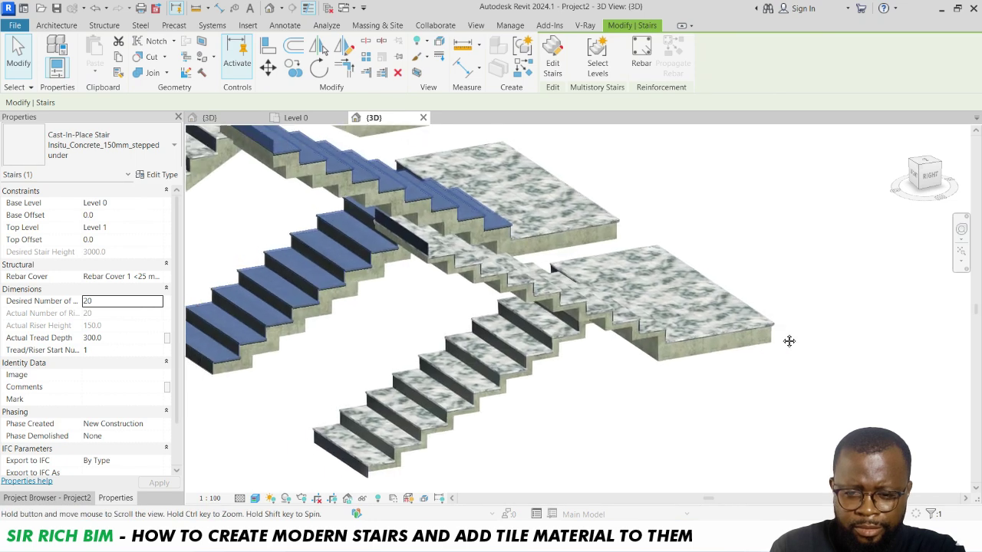
Step: Enable the middle support in the third stair's type properties
click(763, 309)
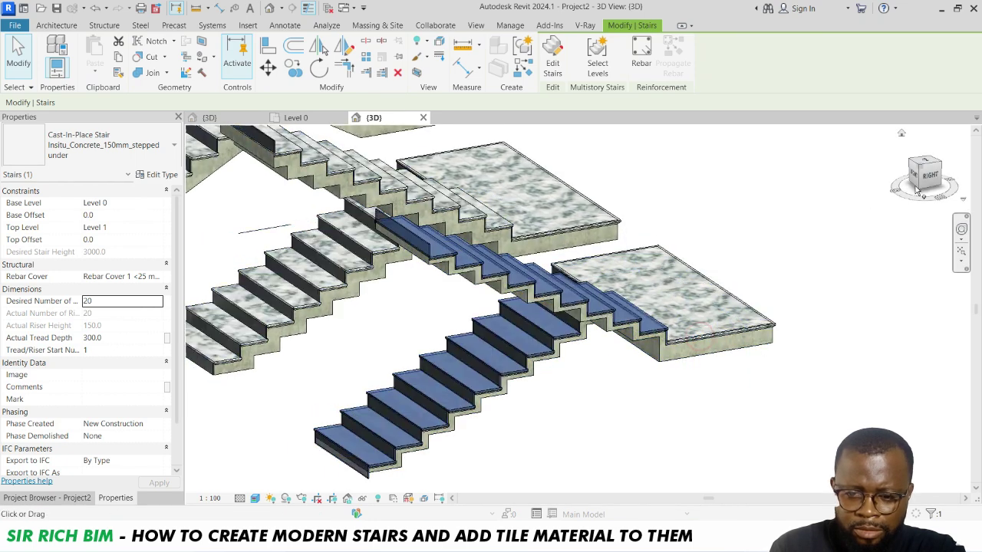
click(929, 191)
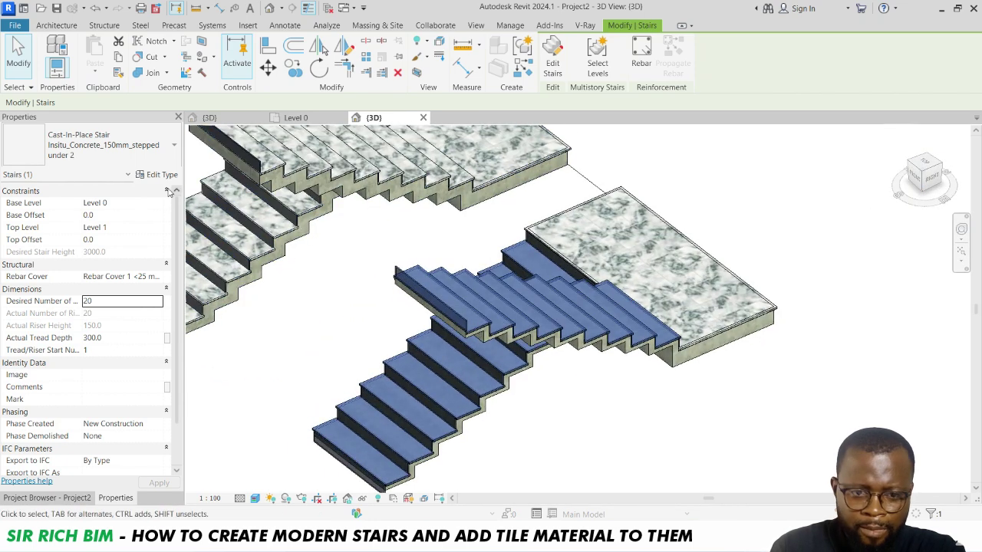
click(157, 175)
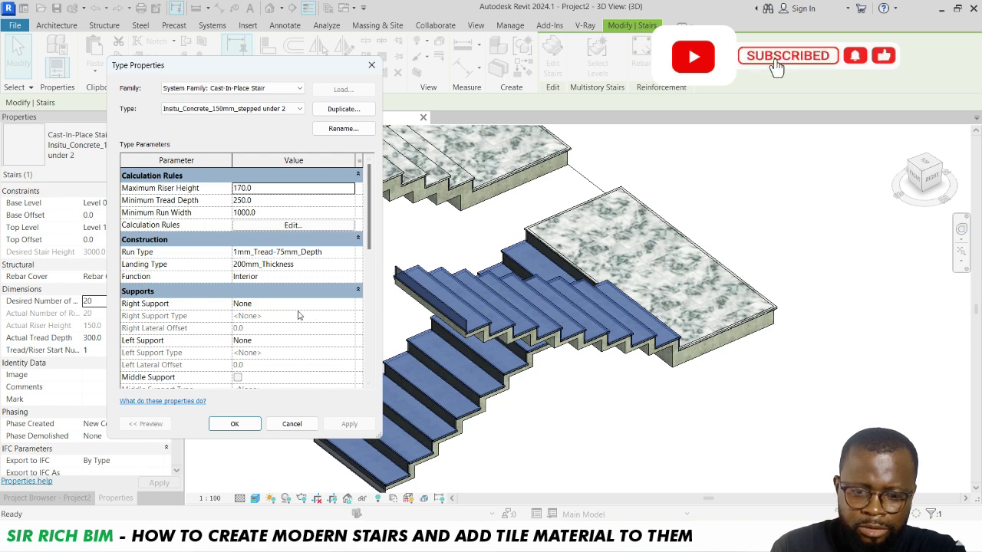
drag(369, 228, 369, 287)
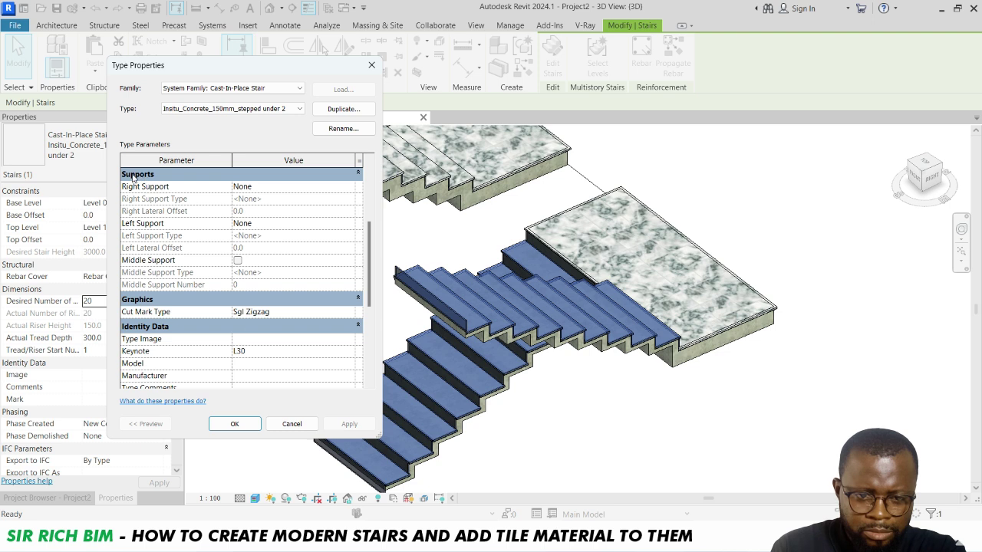
click(237, 260)
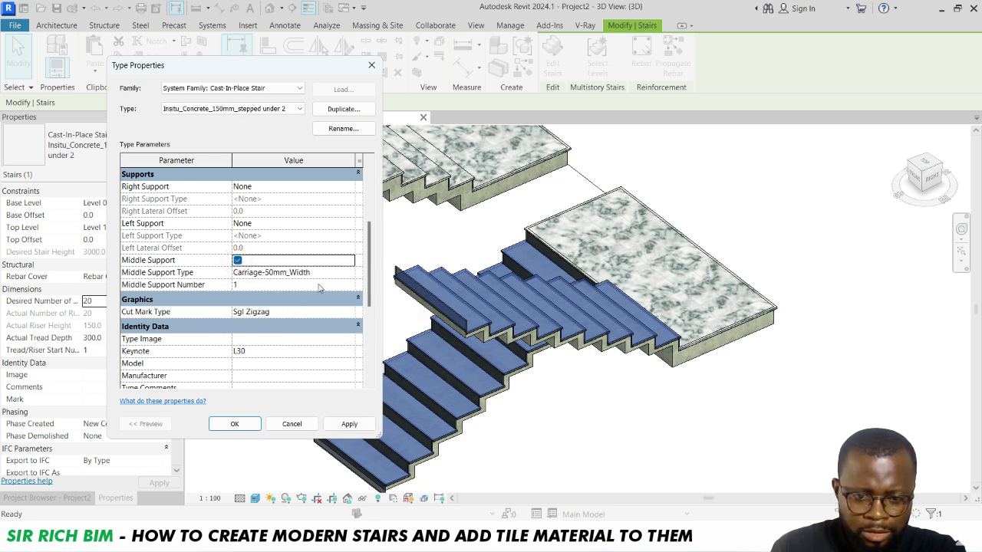
Step: Duplicate the middle support type Carriage-50mm_Width as Carriage-150mm_Width
click(349, 273)
click(350, 273)
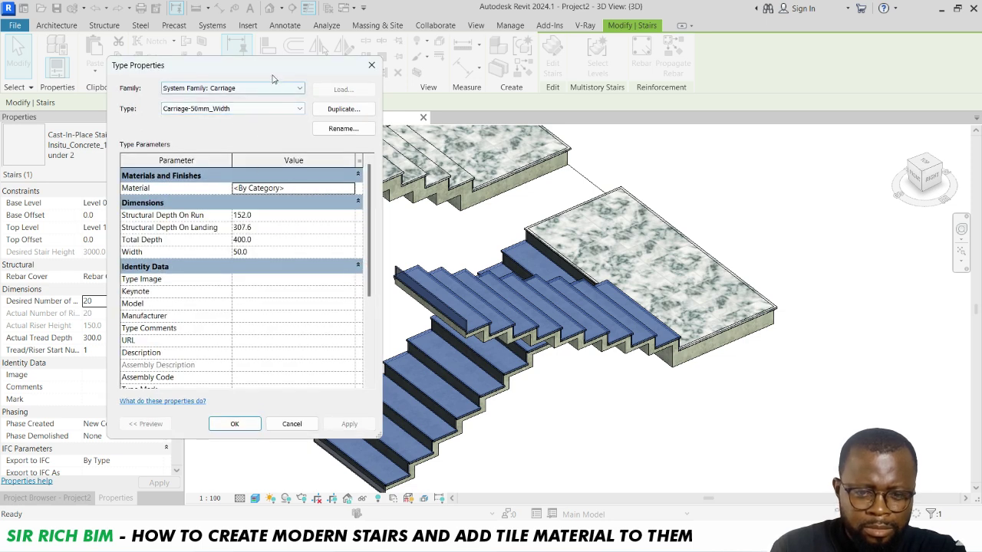
drag(303, 68, 578, 78)
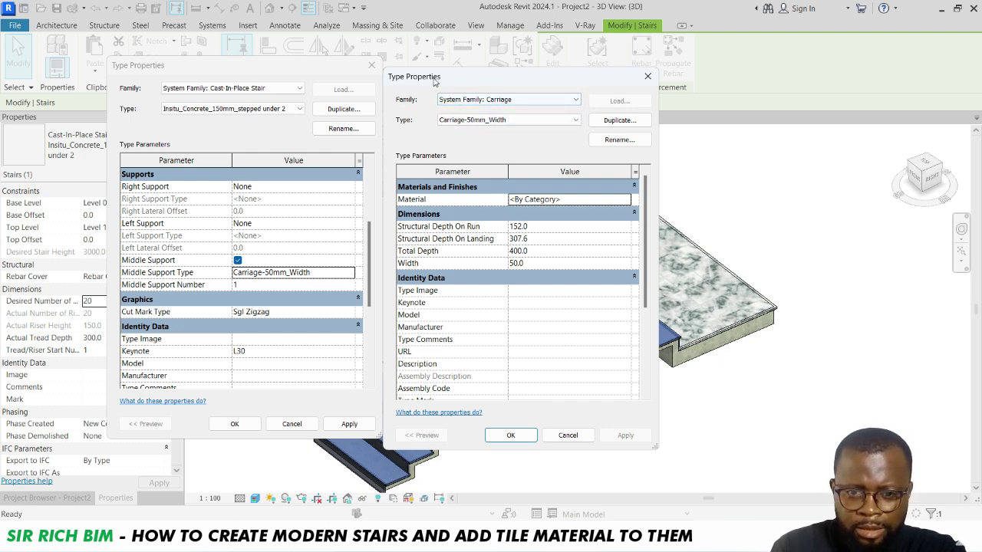
drag(434, 79, 438, 67)
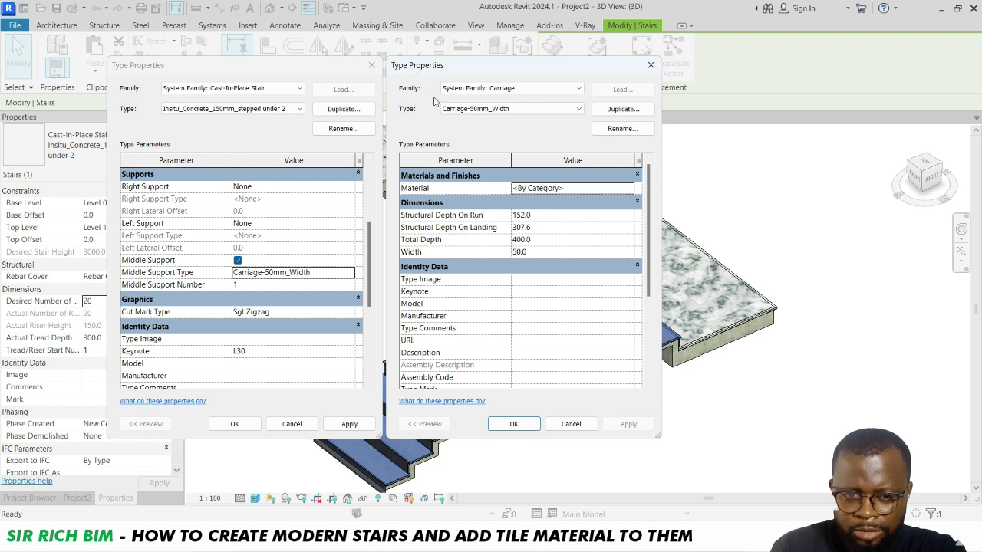
click(547, 109)
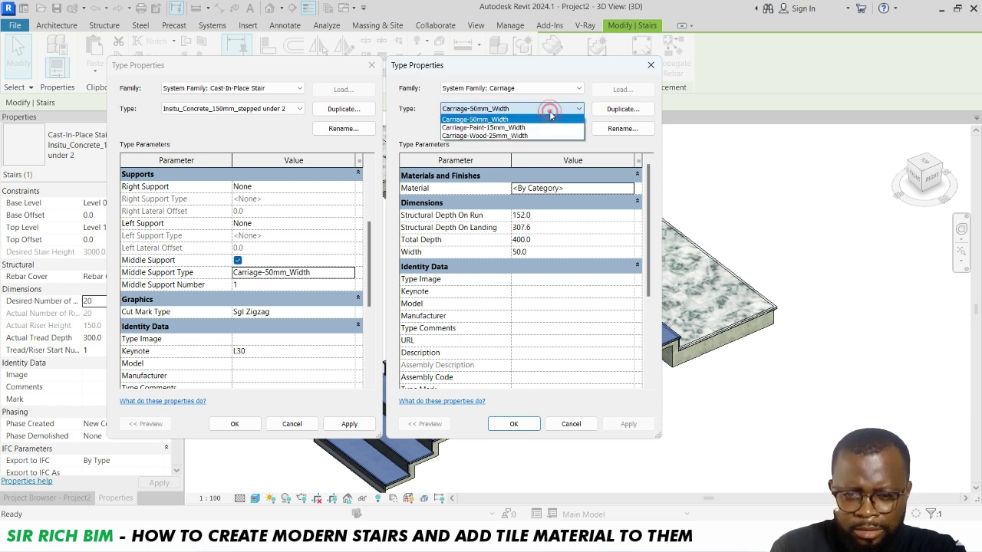
click(550, 111)
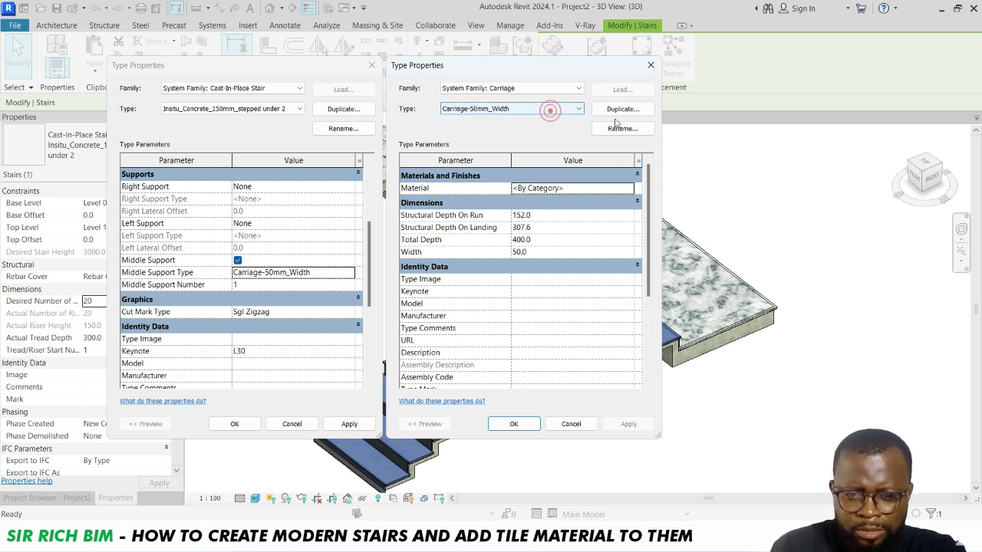
click(623, 109)
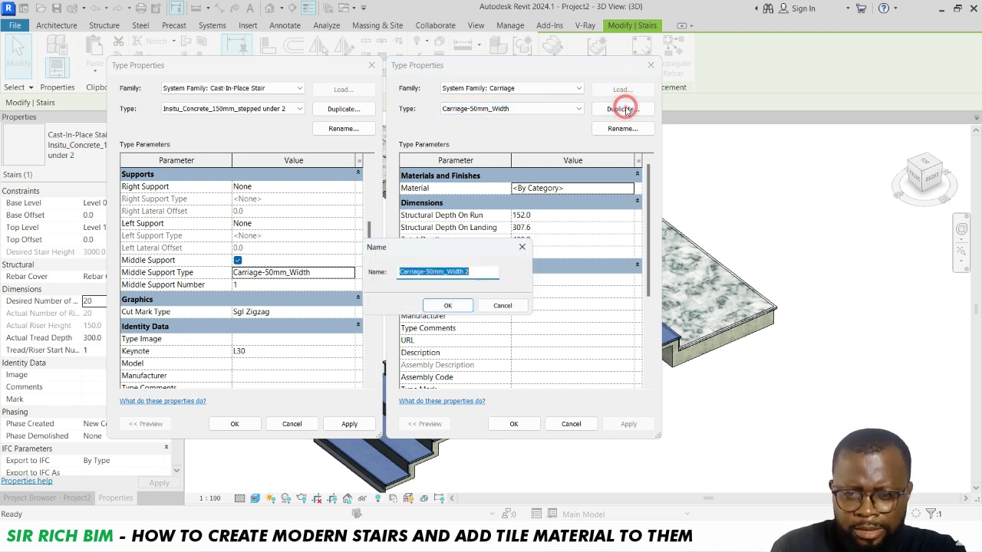
click(425, 271)
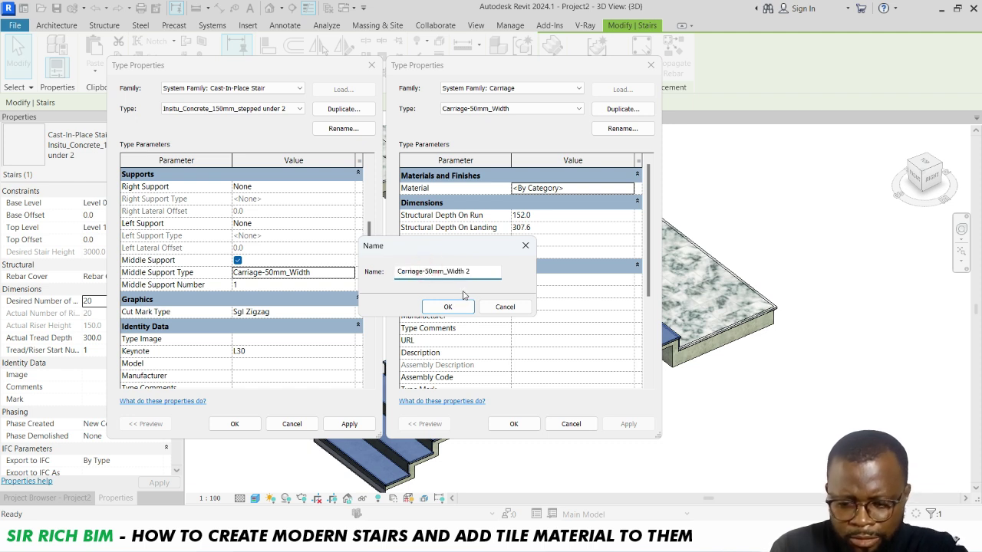
text(1)
click(484, 271)
key(BackSpace)
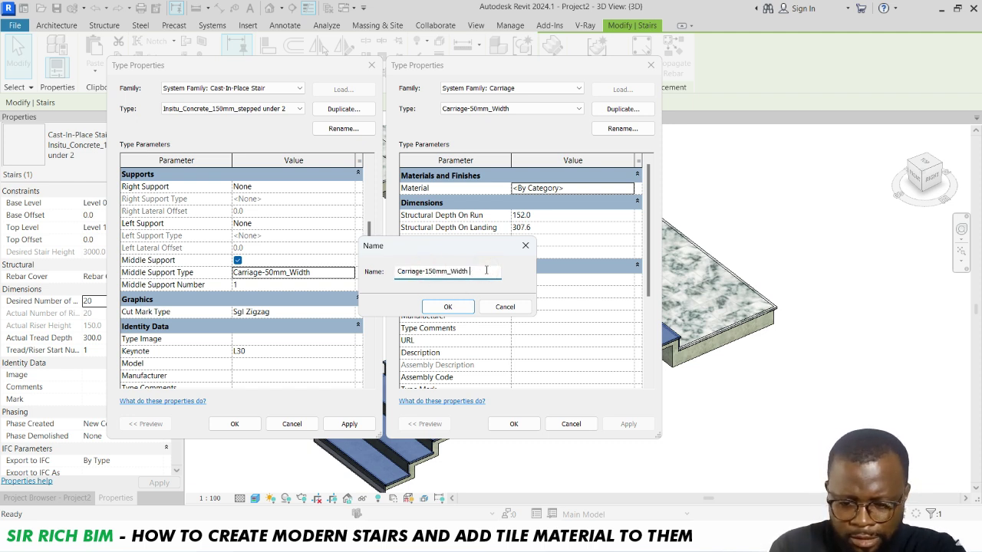
click(448, 306)
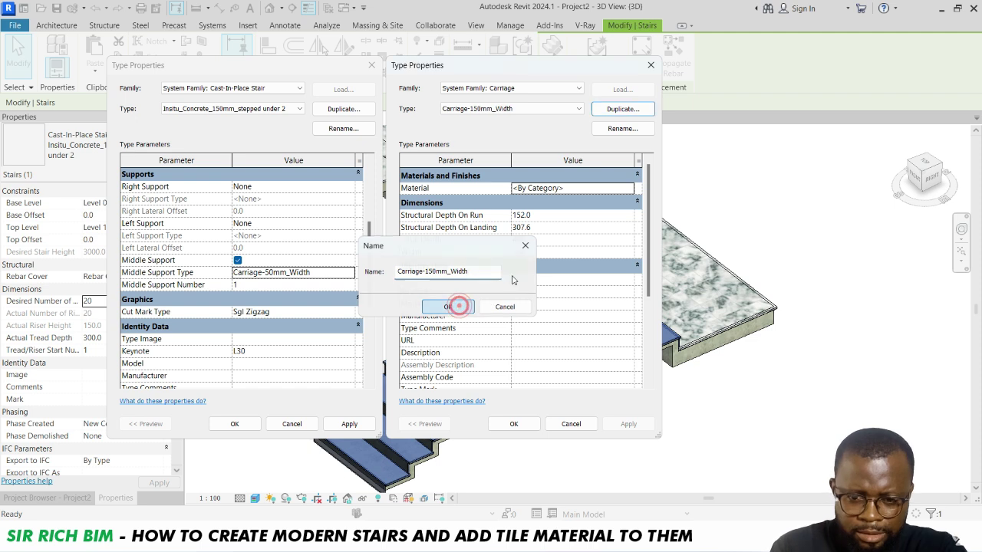
Step: Set the new carriage's width to 150 mm, structural depth to 300 mm on landing and 150 mm on run, and apply it to the third stair
click(542, 254)
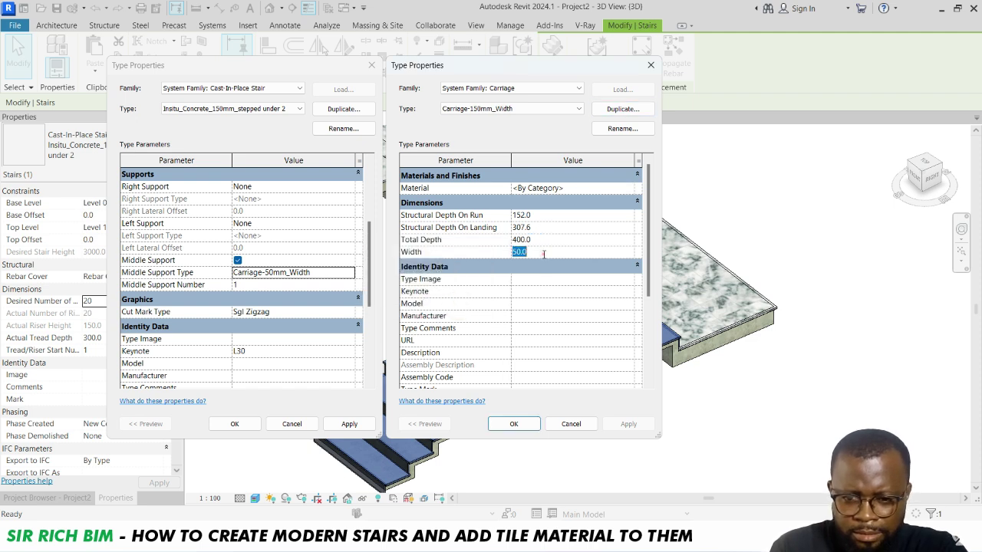
text(1)
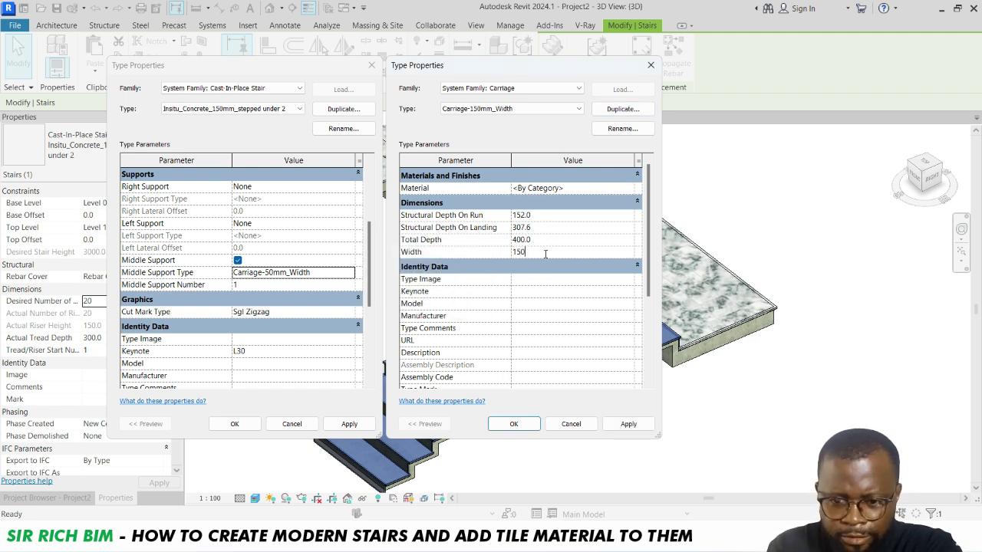
text(50)
click(549, 227)
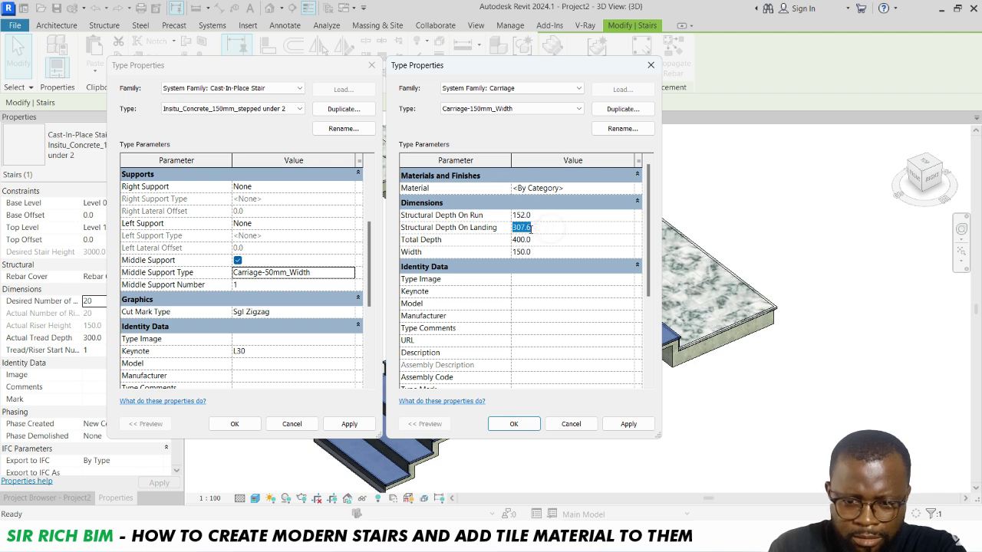
text(300)
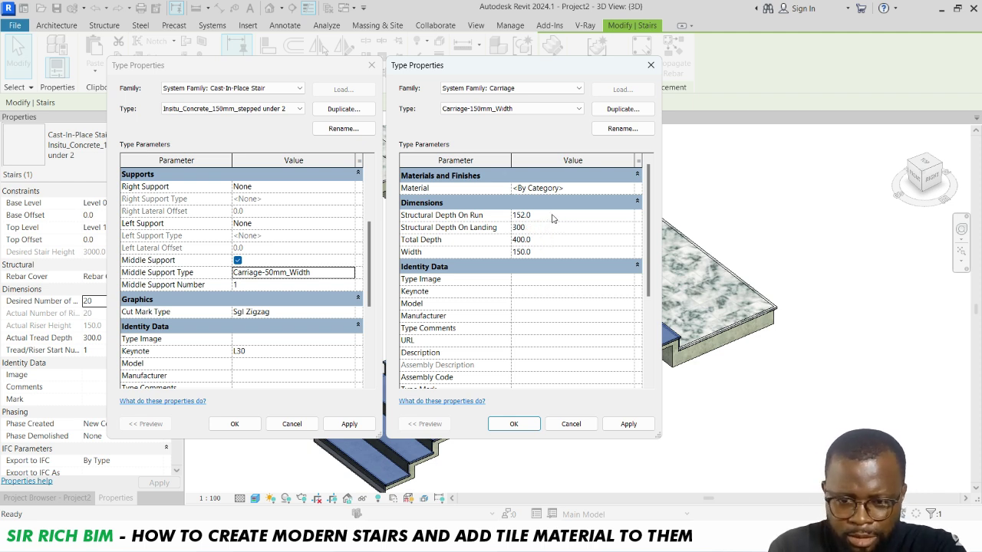
click(552, 215)
text(15)
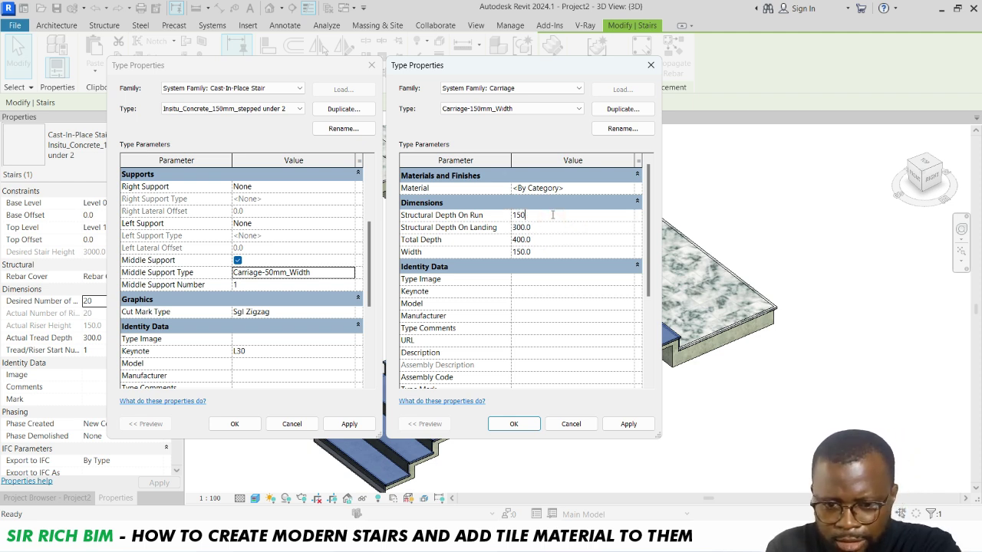
click(628, 424)
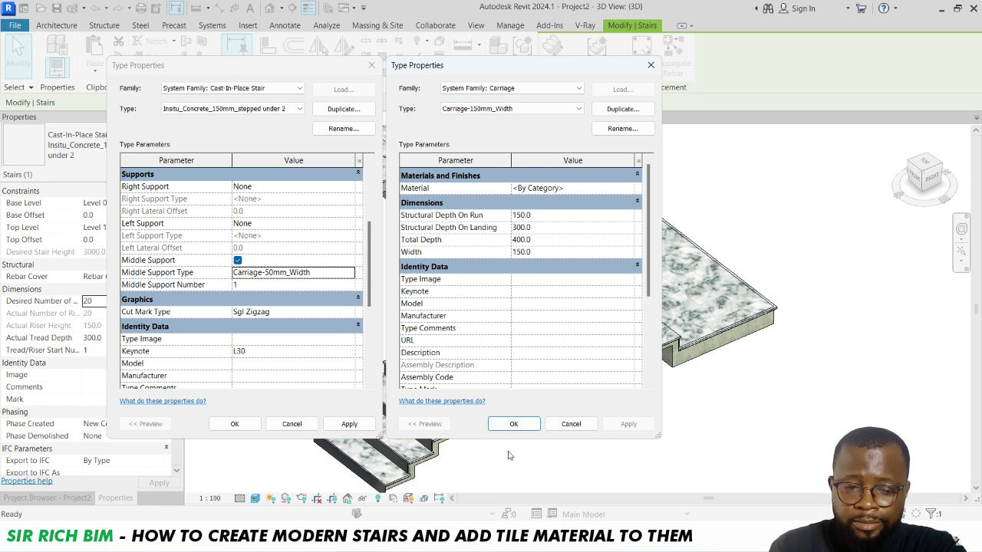
click(527, 423)
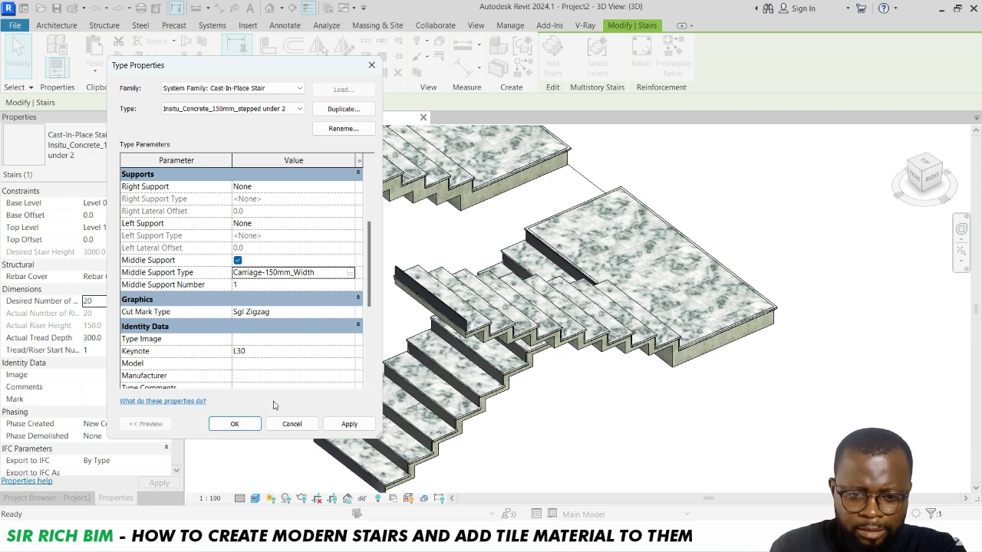
click(350, 424)
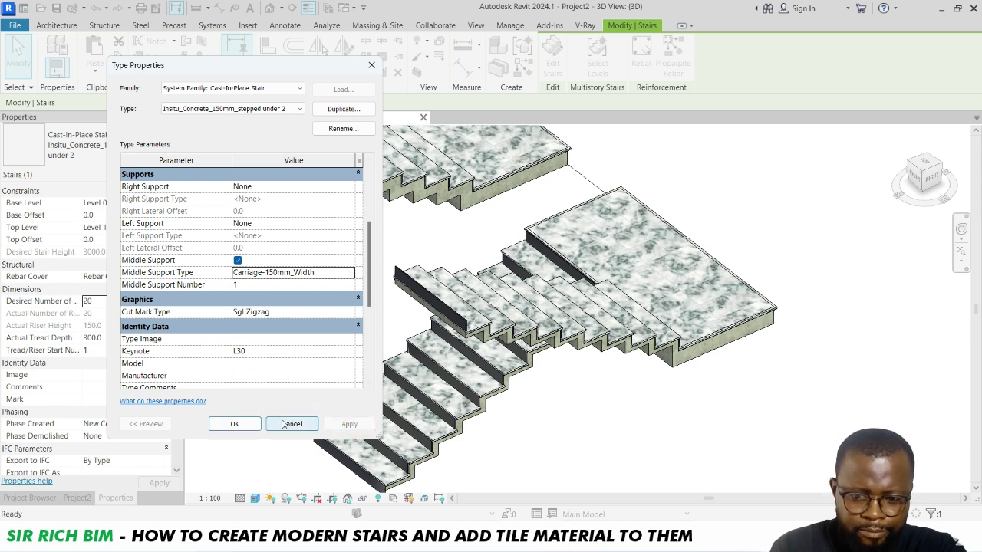
click(235, 423)
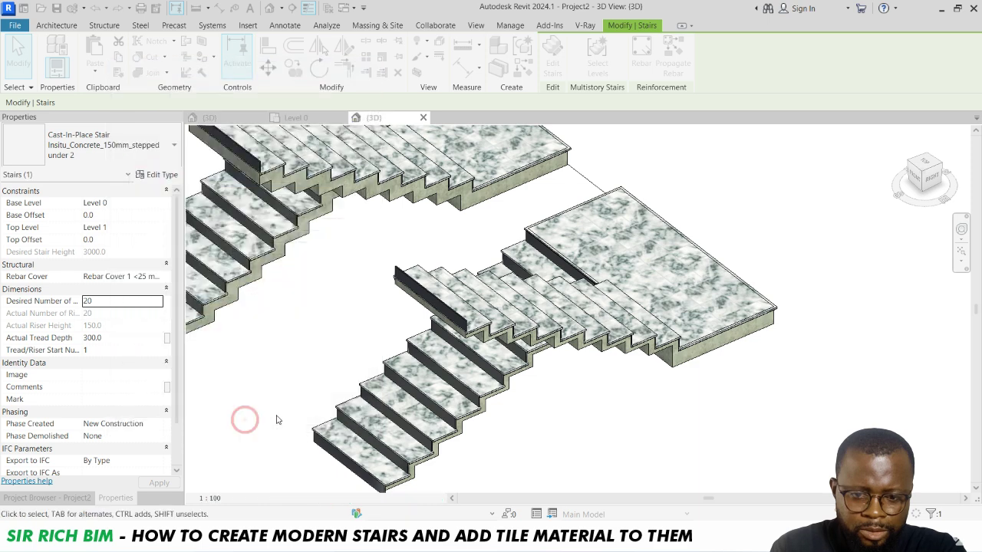
Step: Set the structural depth on run of the third stair's Carriage-150mm_Width middle support to 200 mm and apply it to the stair
click(931, 178)
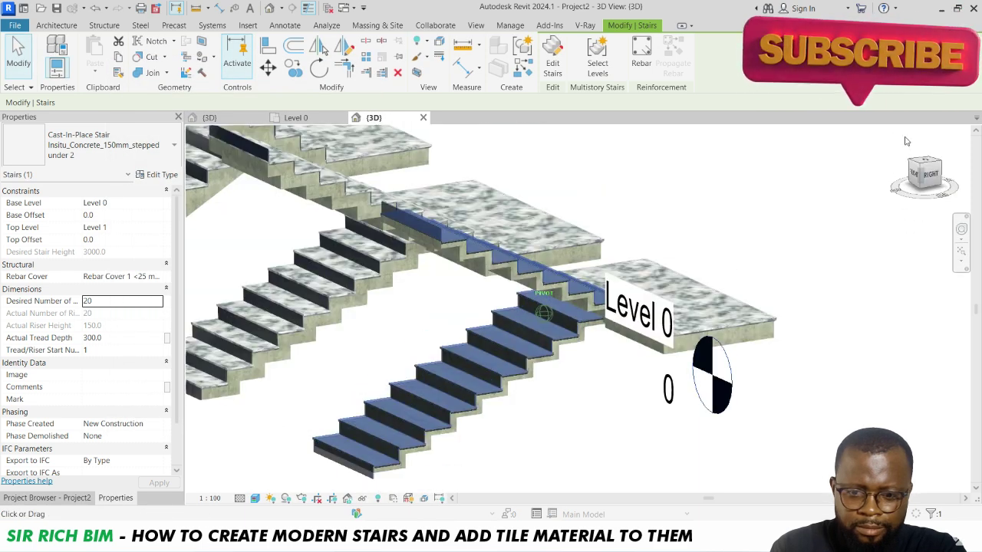
mouse_move(544, 313)
shift+middle_down()
mouse_move(536, 306)
mouse_move(560, 234)
mouse_move(548, 219)
mouse_move(691, 319)
shift+middle_up()
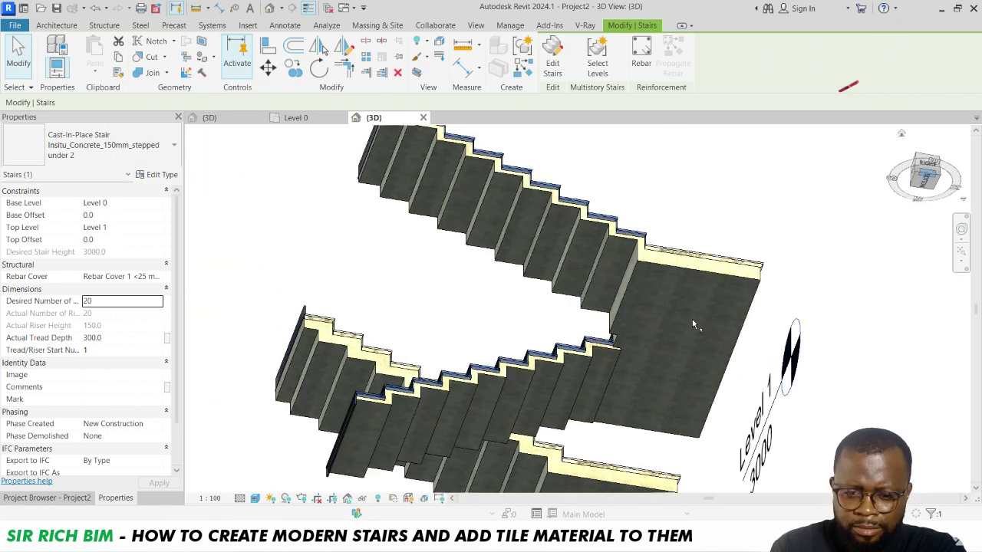
click(659, 277)
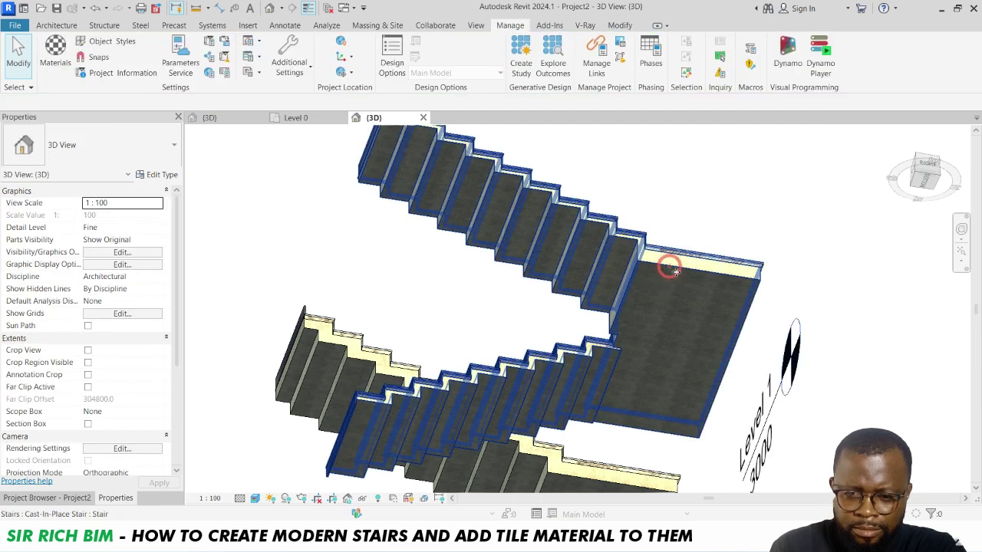
click(675, 271)
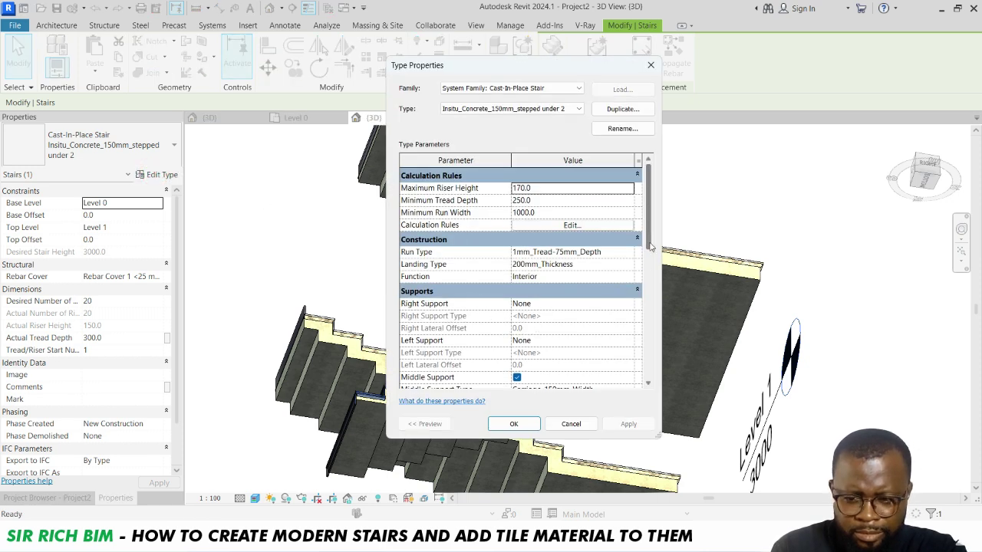
drag(651, 245, 649, 271)
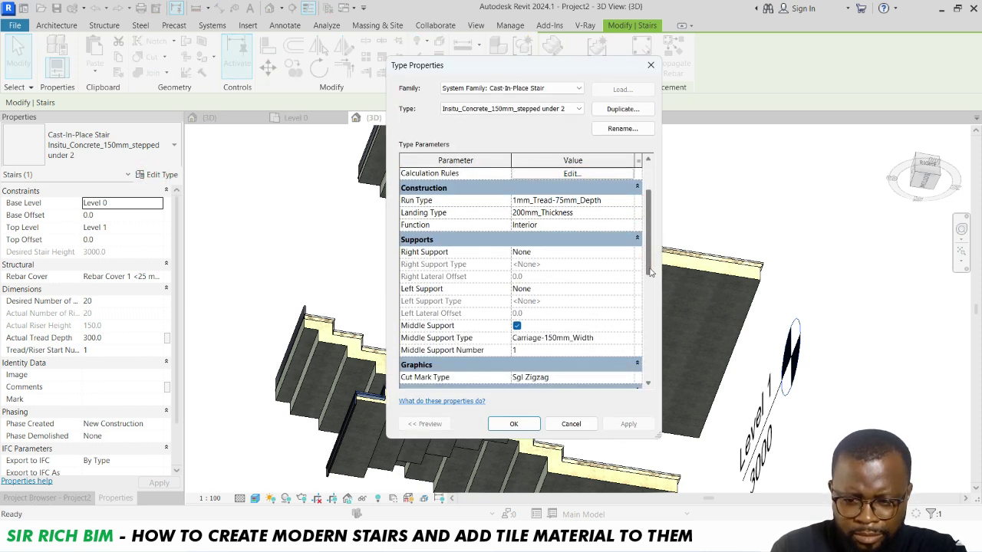
click(637, 337)
click(634, 338)
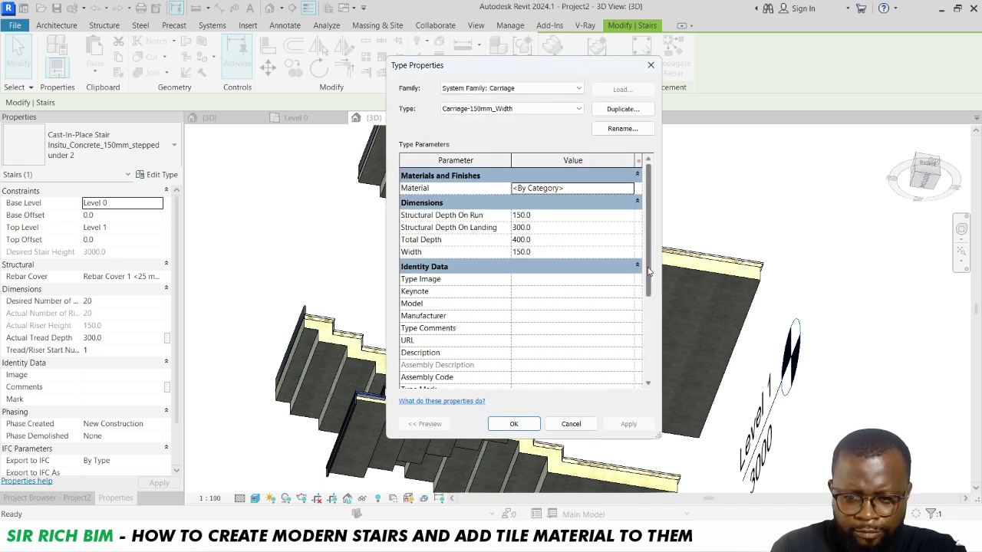
scroll(649, 273, down, 1)
scroll(649, 273, up, 1)
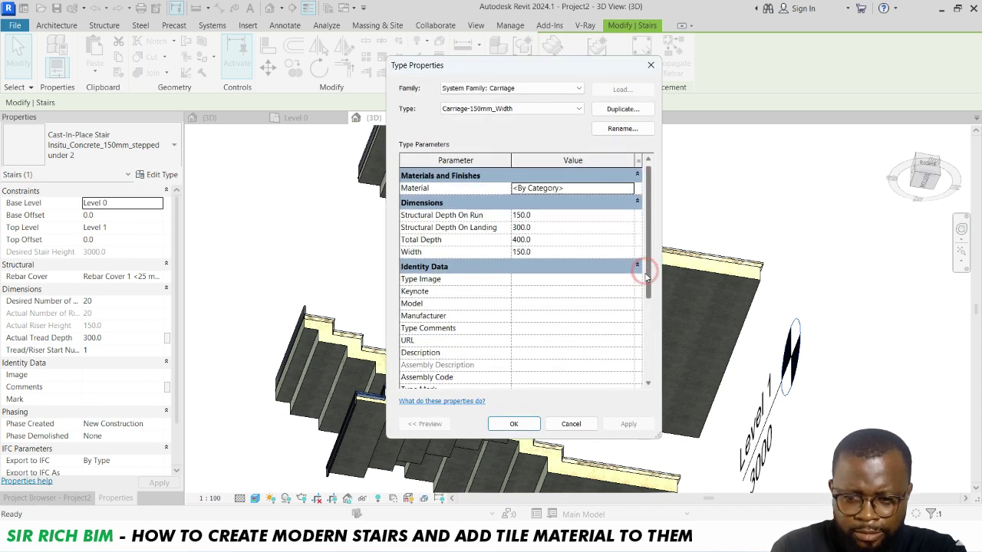
click(541, 216)
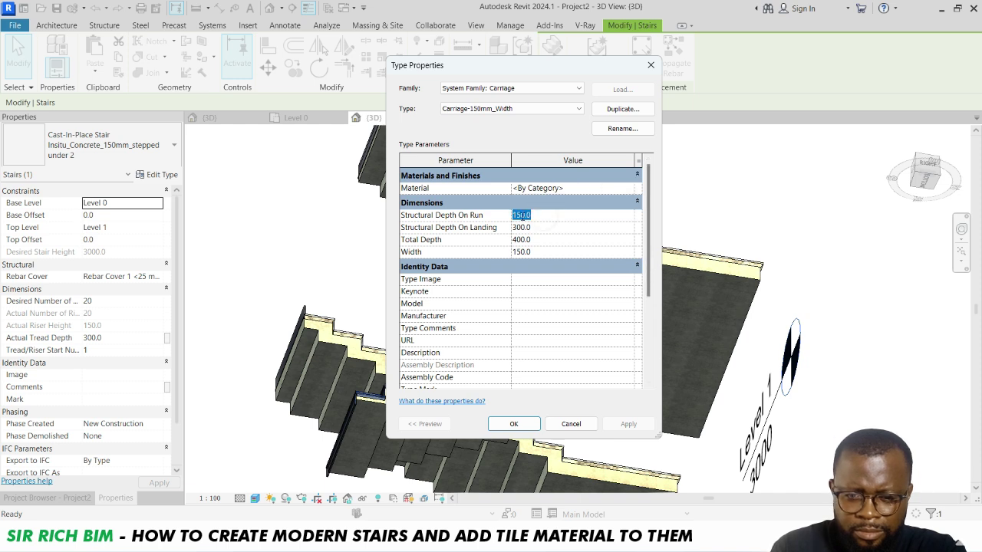
text(200)
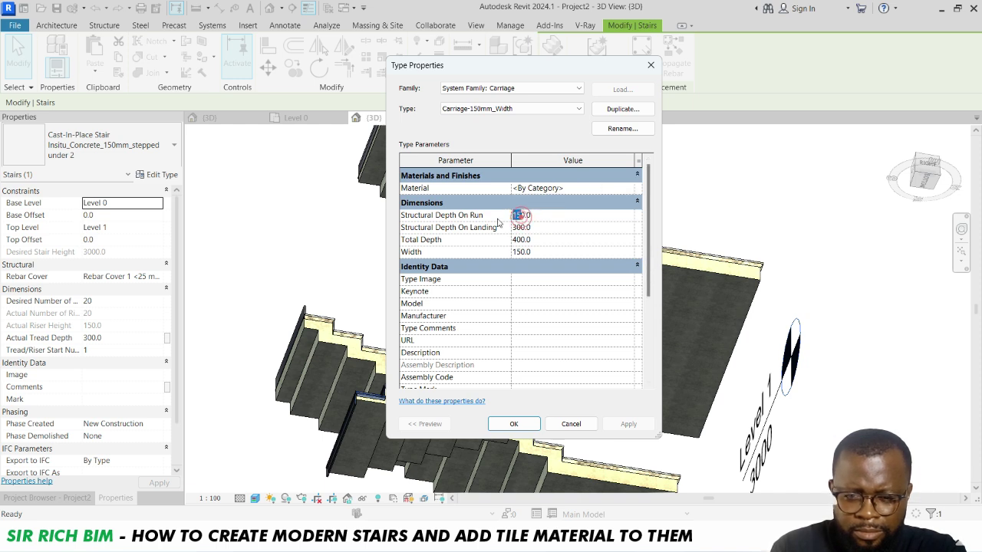
click(627, 424)
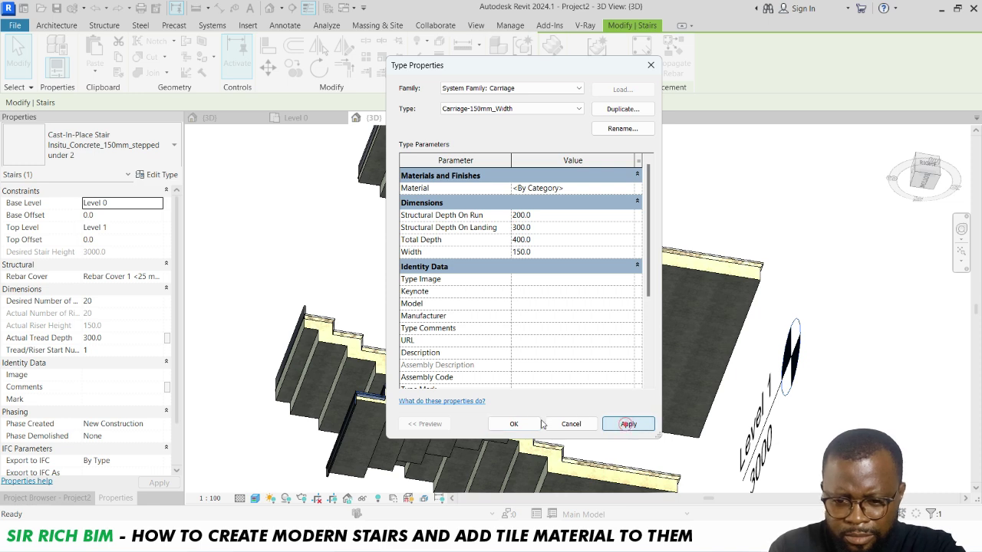
click(514, 423)
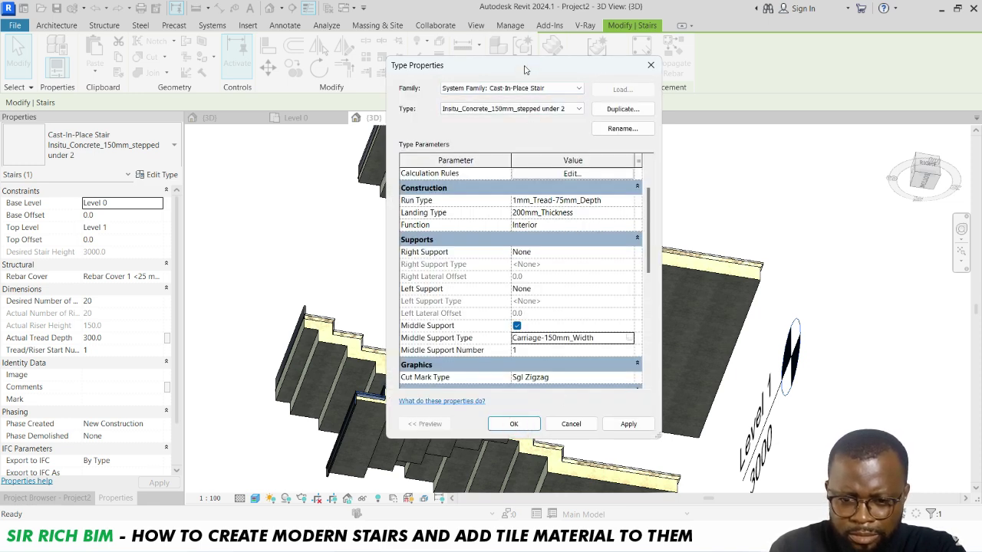
drag(513, 65, 322, 52)
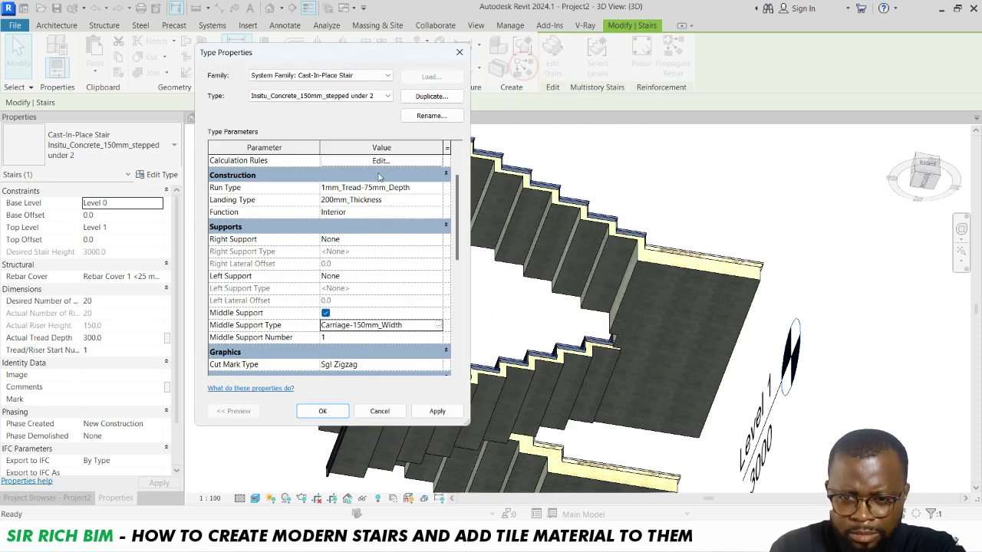
click(437, 411)
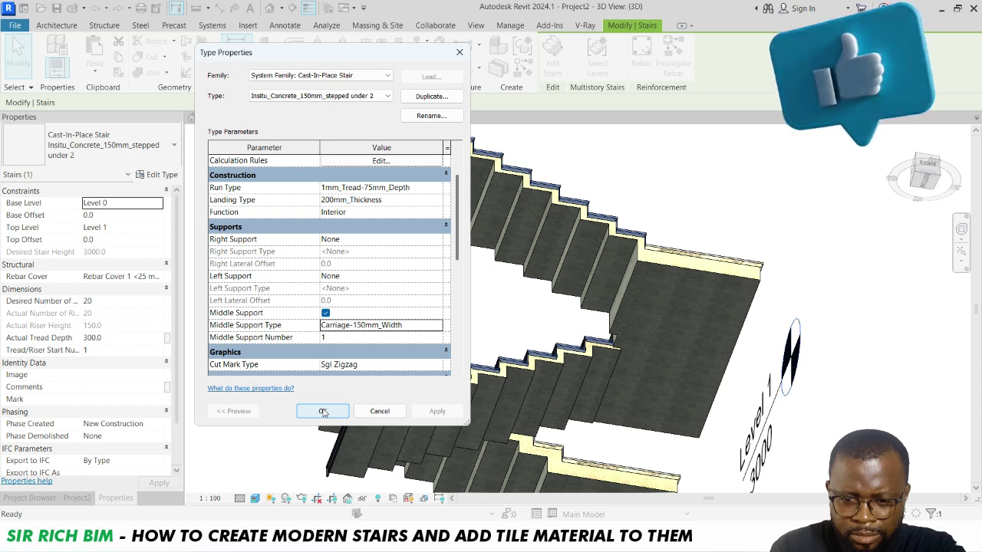
click(325, 411)
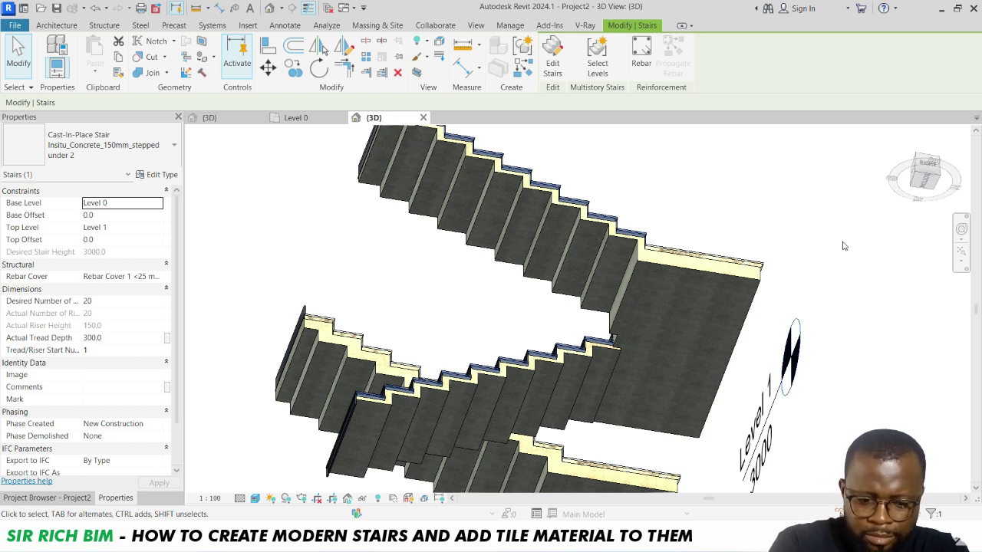
Step: Examine the underside of the third stair's flights and landing from several angles for the middle support
shift+middle_drag(842, 245, 691, 234)
key(alt)
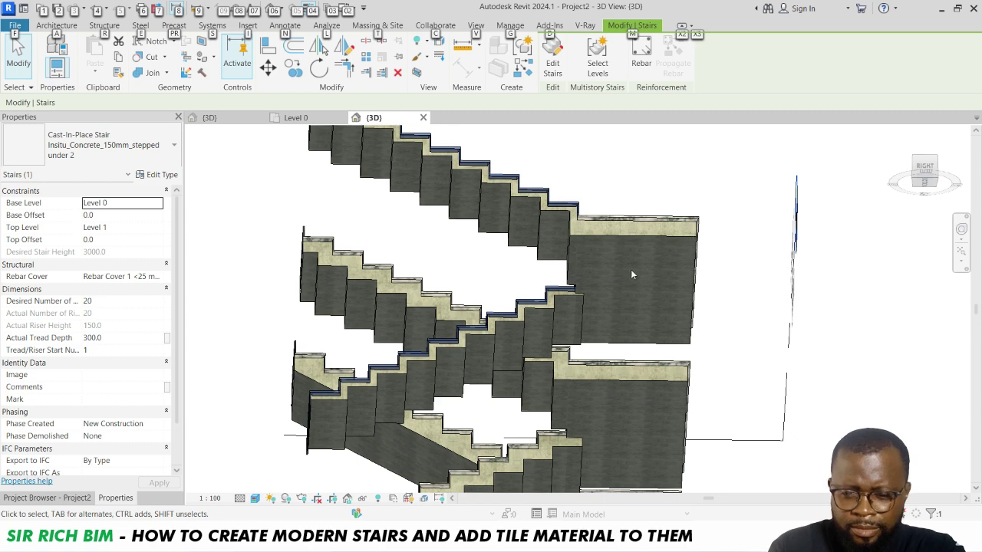
click(936, 164)
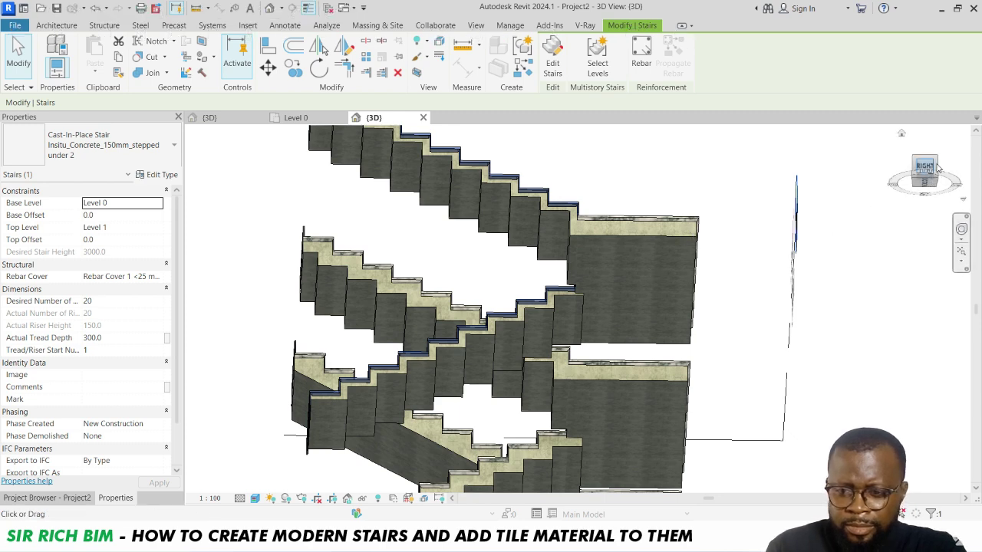
drag(937, 167, 955, 158)
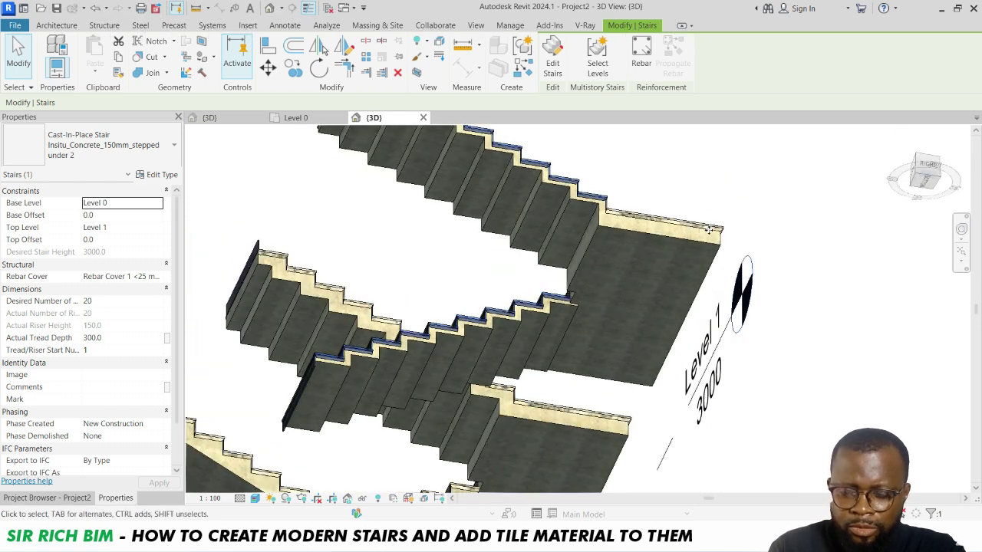
scroll(698, 238, up, 2)
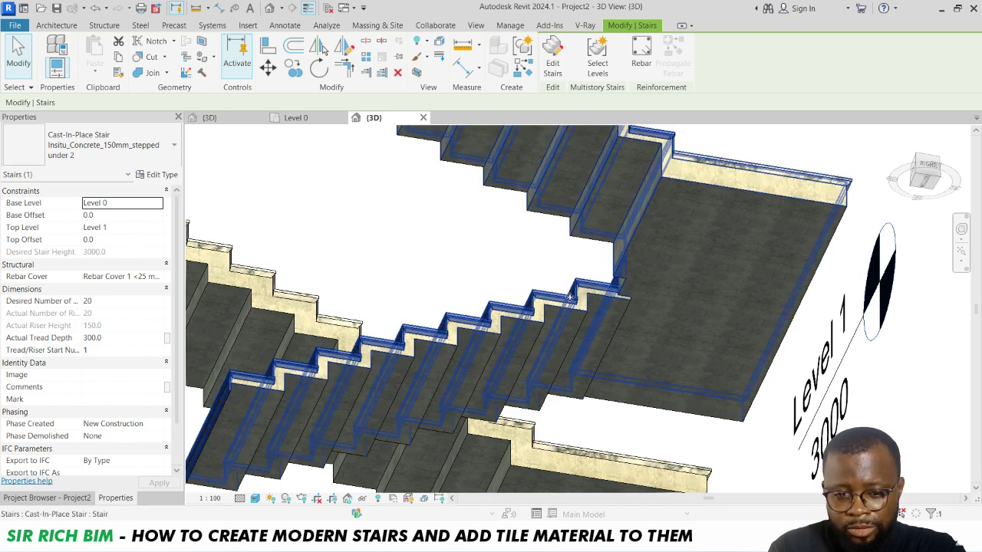
scroll(568, 271, down, 1)
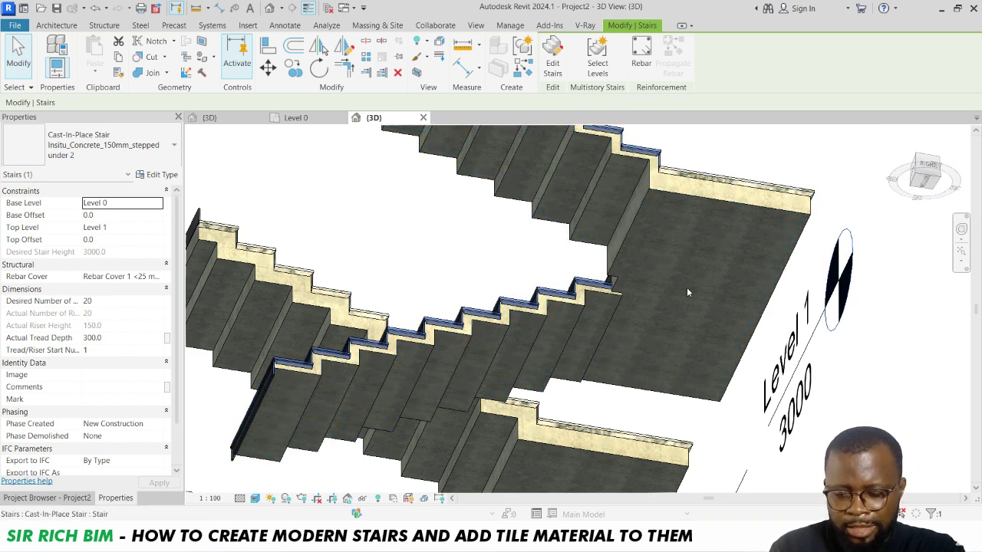
scroll(626, 335, down, 1)
scroll(626, 338, down, 1)
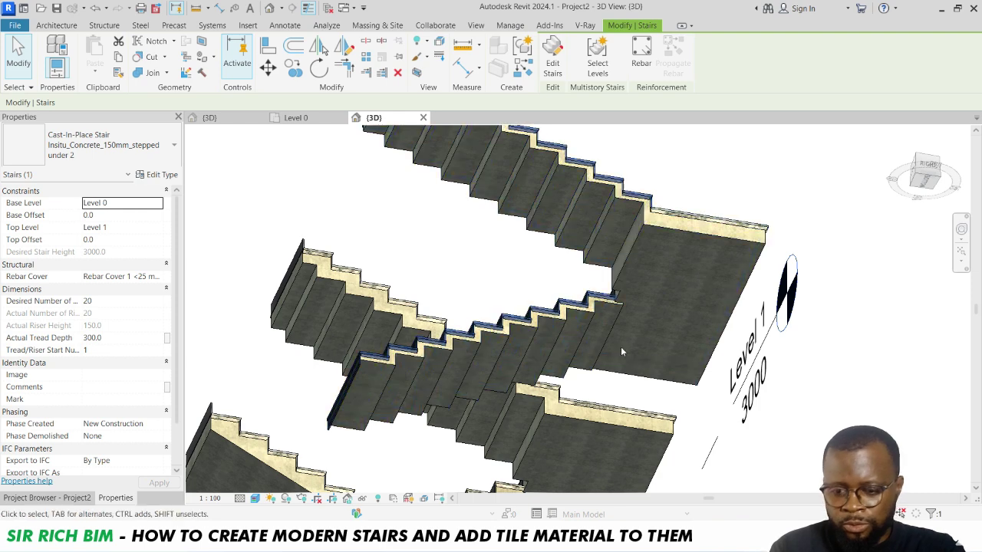
scroll(598, 378, down, 1)
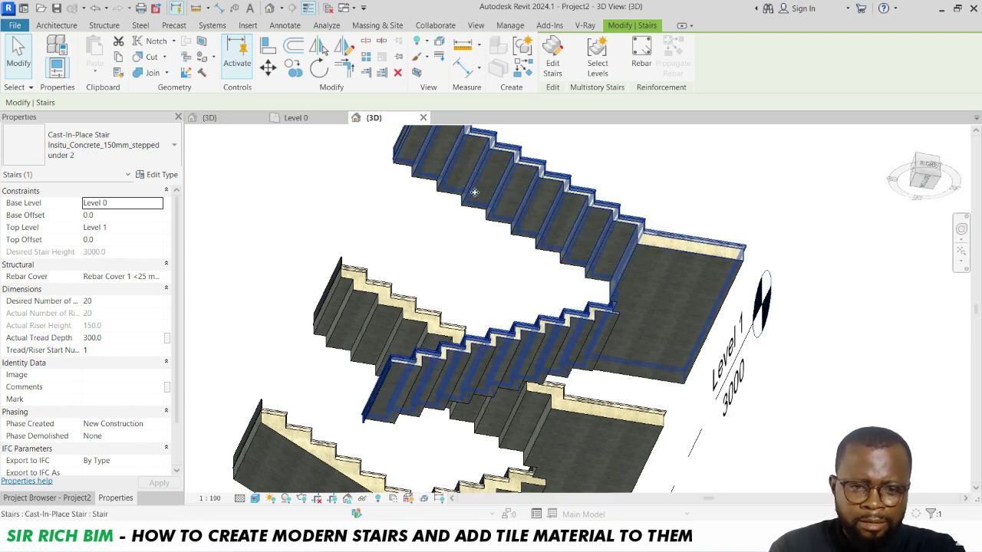
click(161, 176)
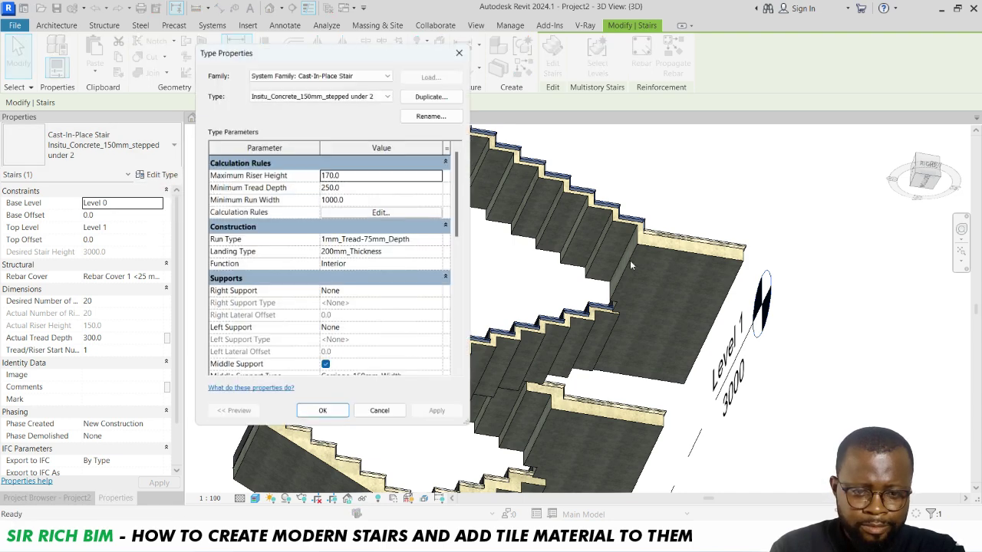
click(378, 411)
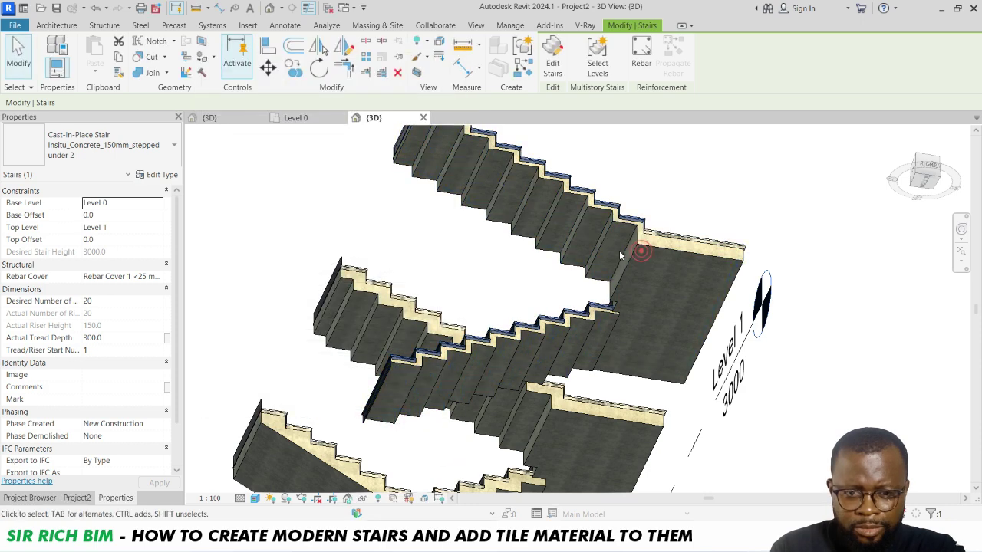
Step: Give the third stair's type a Carriage (Open) left support using the Carriage-150mm_Width type, and apply it
click(639, 244)
click(162, 174)
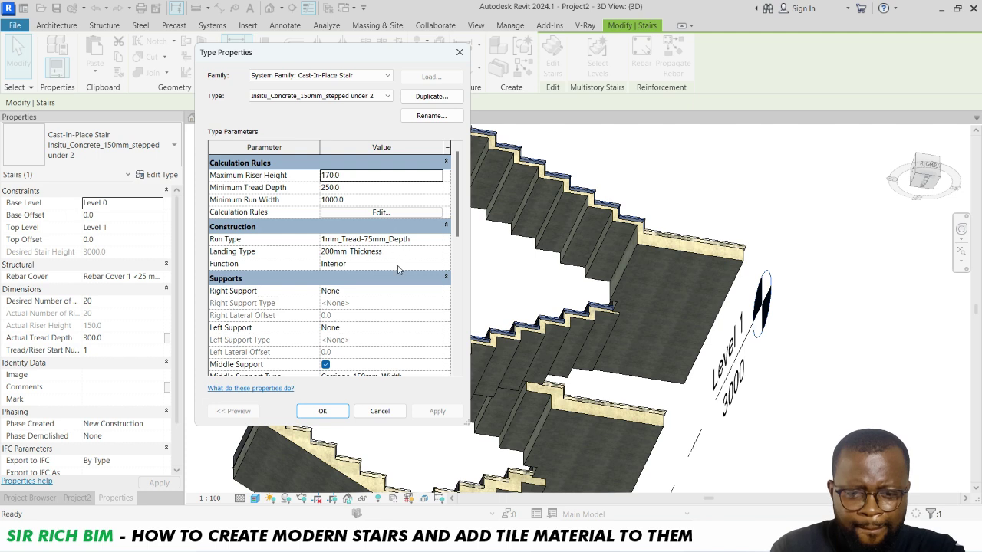
click(433, 329)
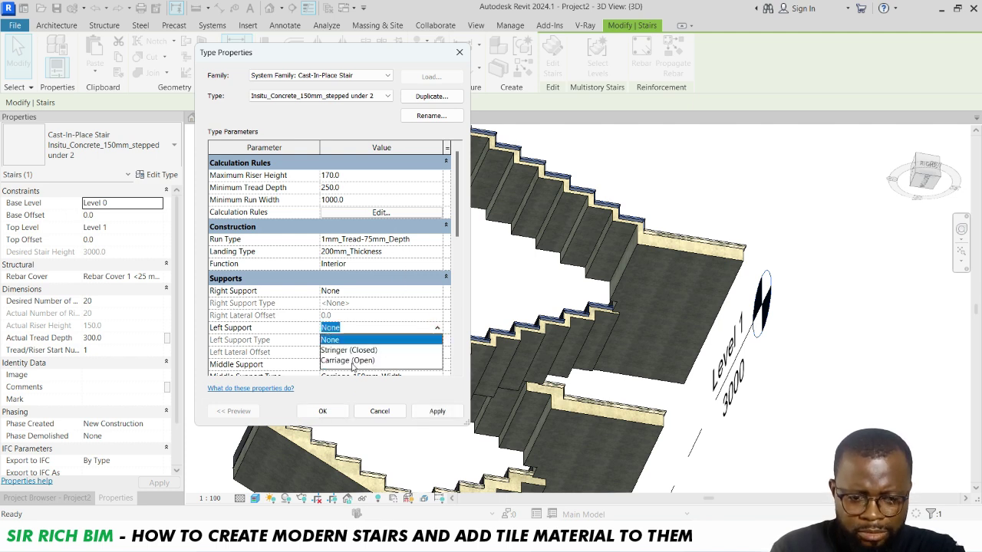
click(359, 360)
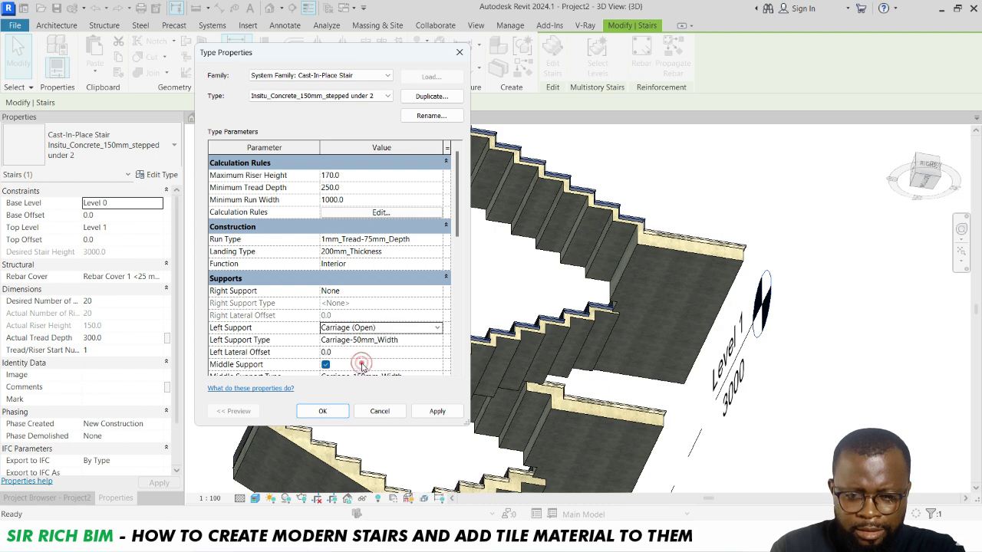
click(434, 341)
click(438, 339)
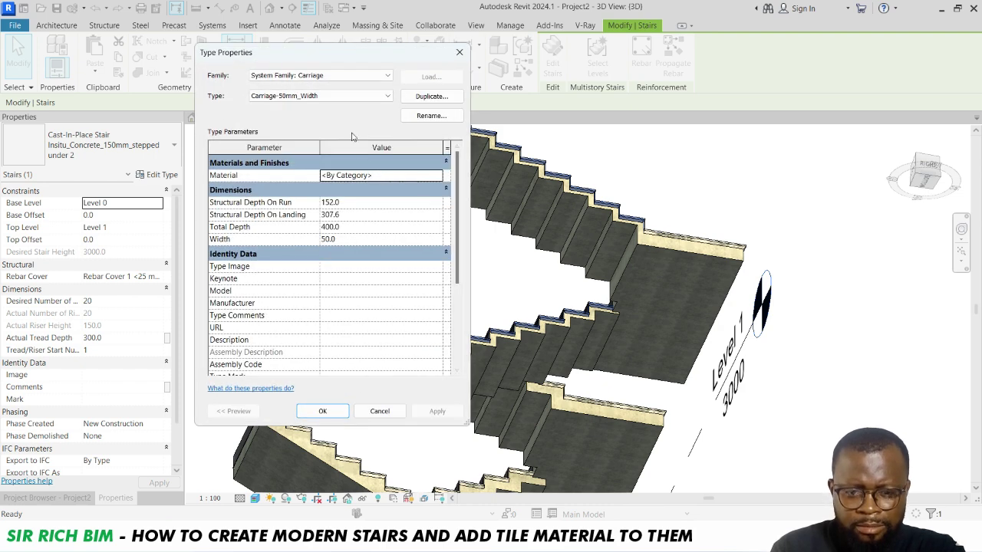
click(365, 97)
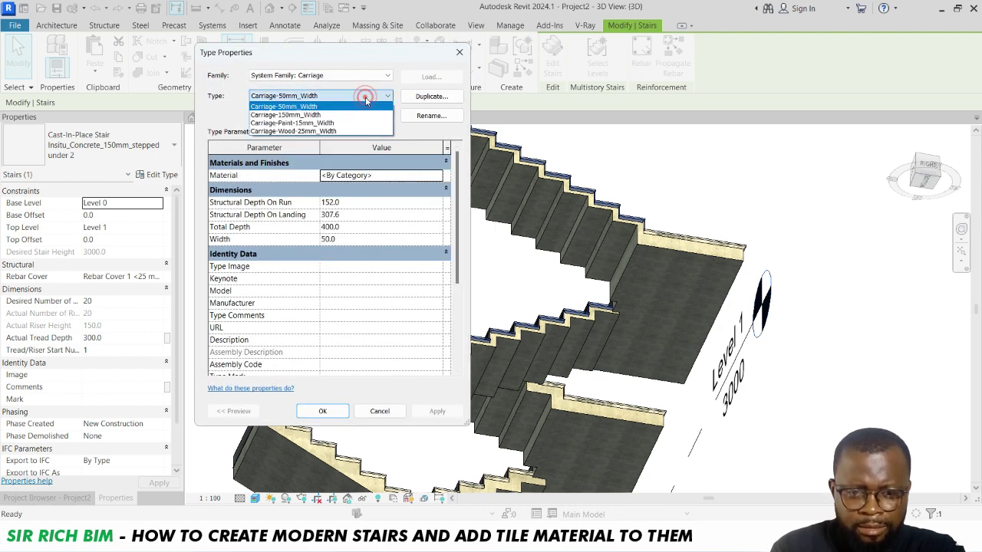
click(311, 116)
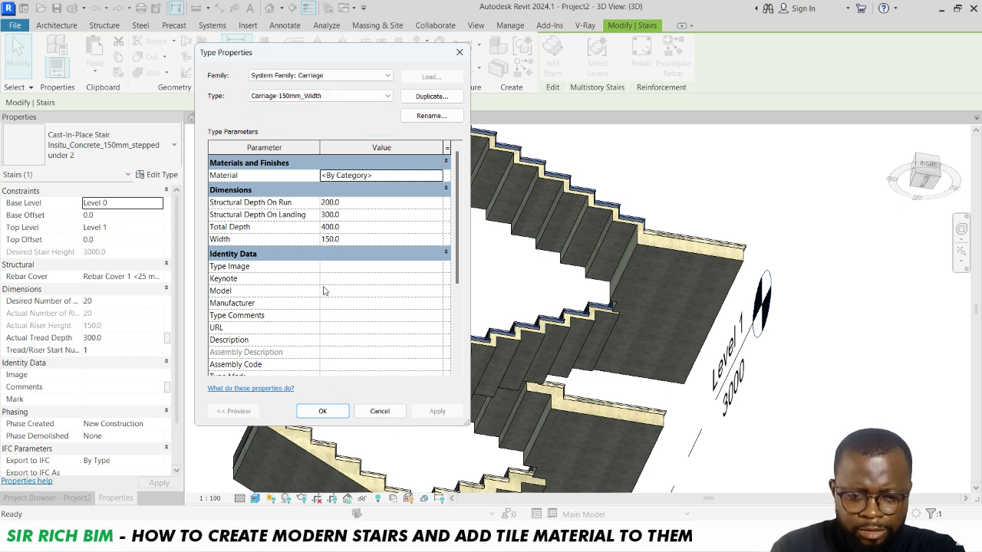
click(322, 411)
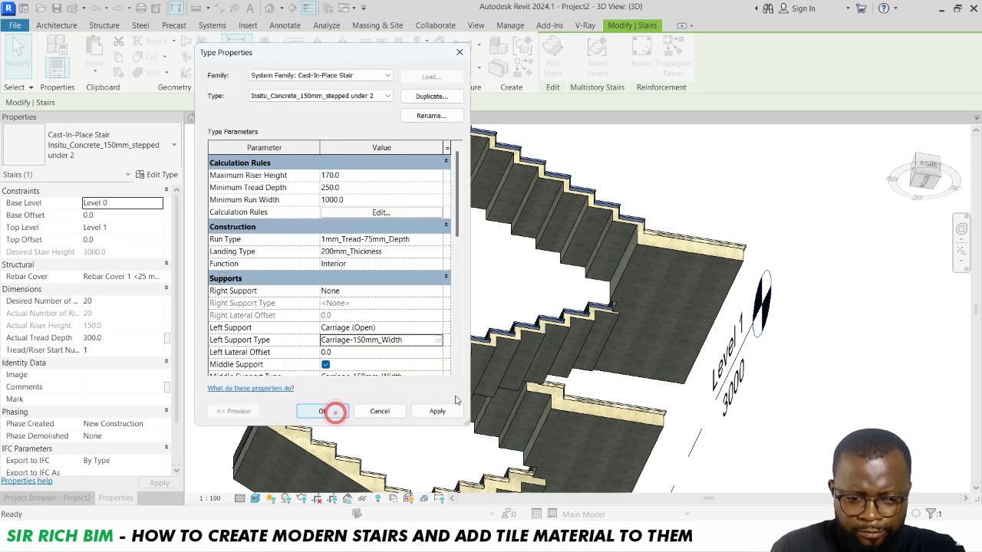
click(437, 412)
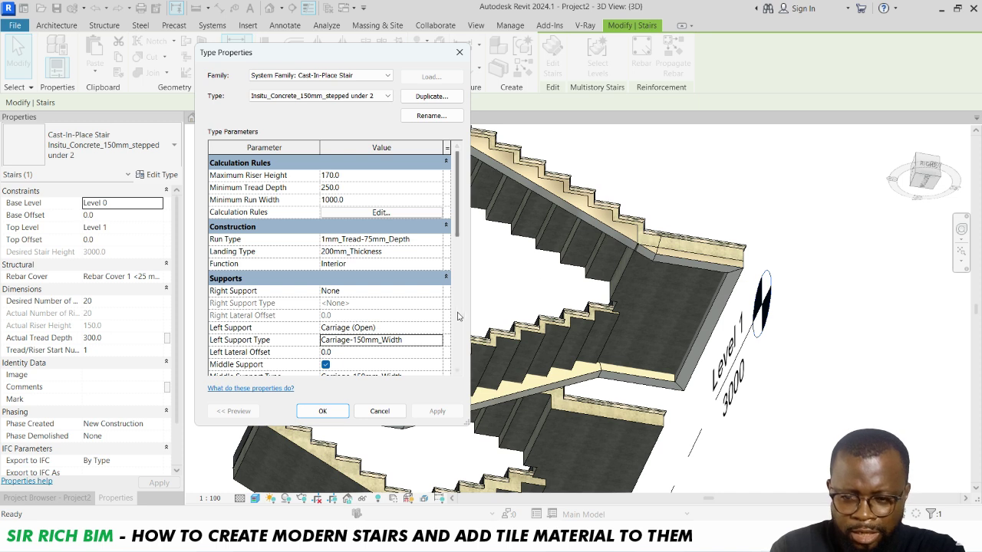
Step: Set the left support's lateral offset to 525 mm and apply it to the third stair
click(352, 352)
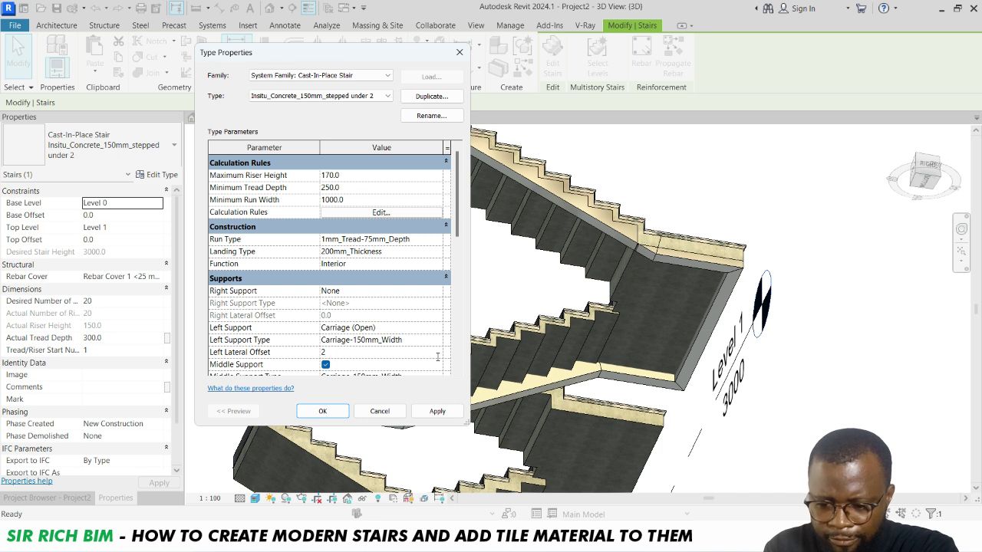
click(437, 412)
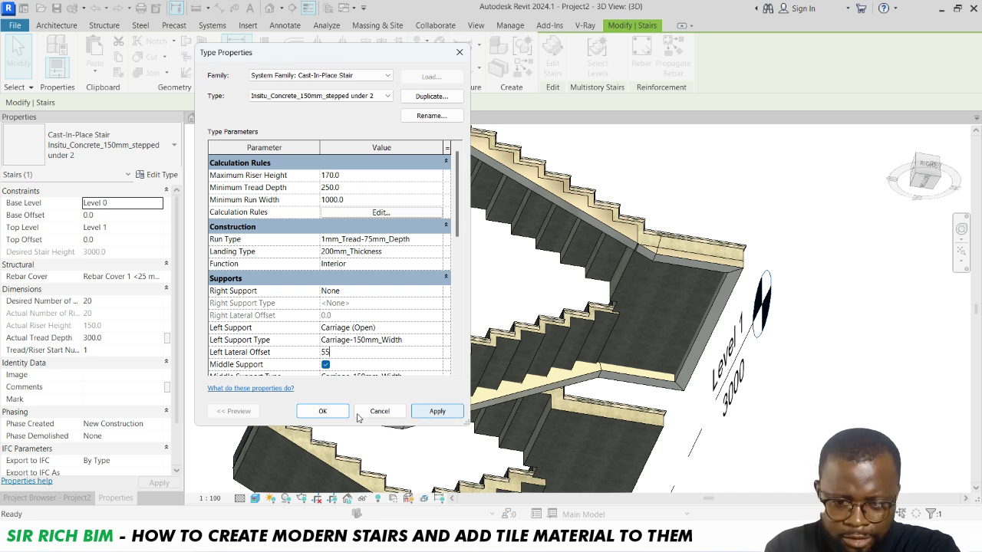
double_click(348, 350)
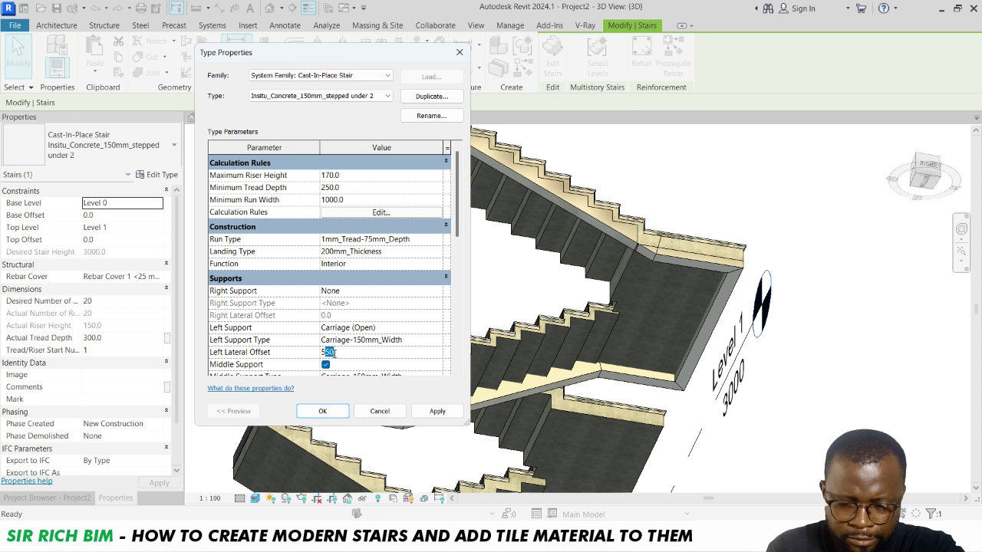
click(437, 412)
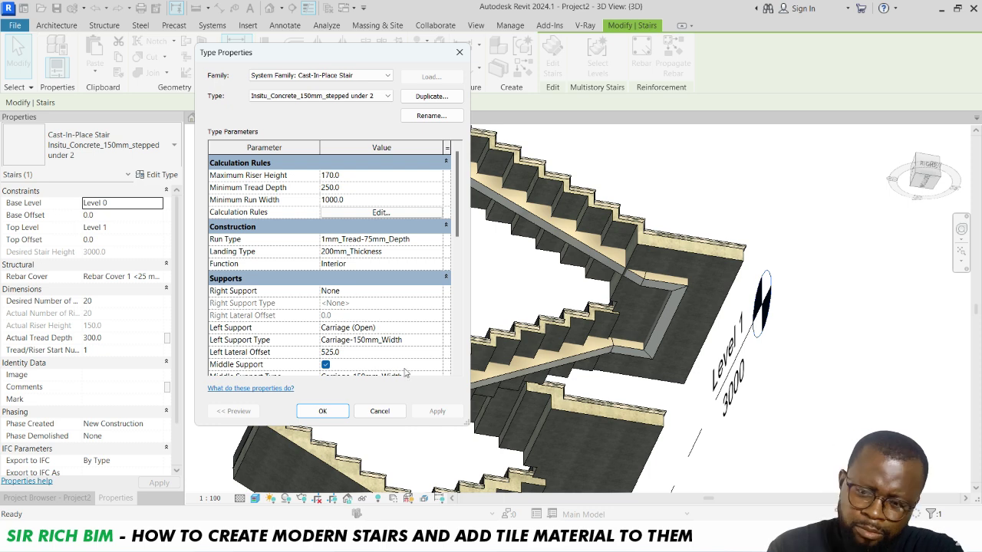
Step: Accept the third stair's type properties and examine how its carriage runs beneath both flights and the landing, from below and from the front
click(322, 411)
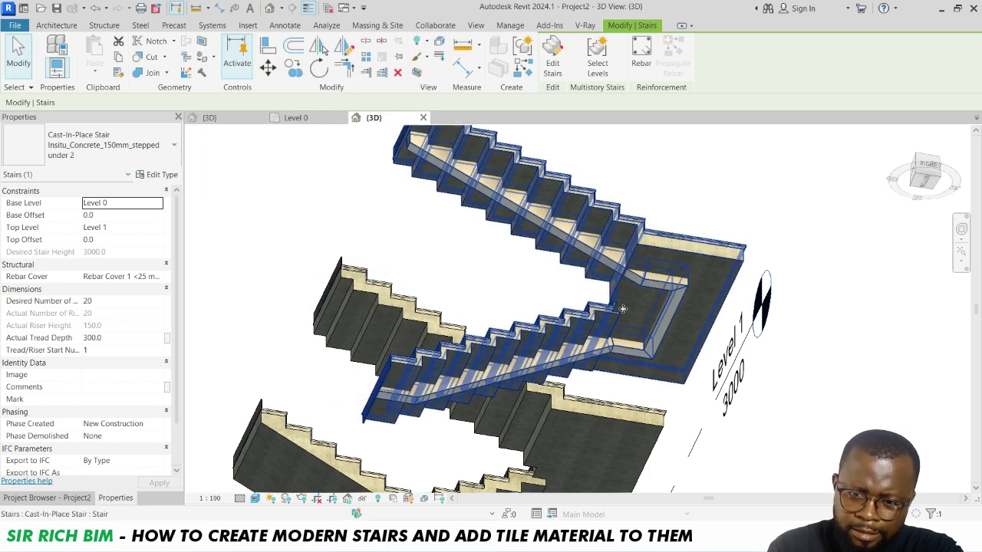
scroll(623, 308, up, 5)
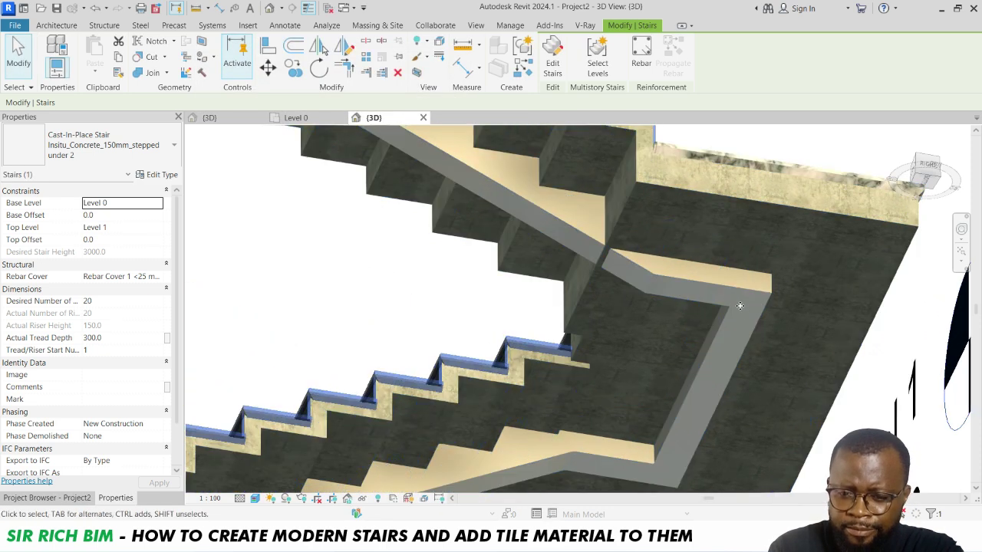
scroll(703, 234, down, 4)
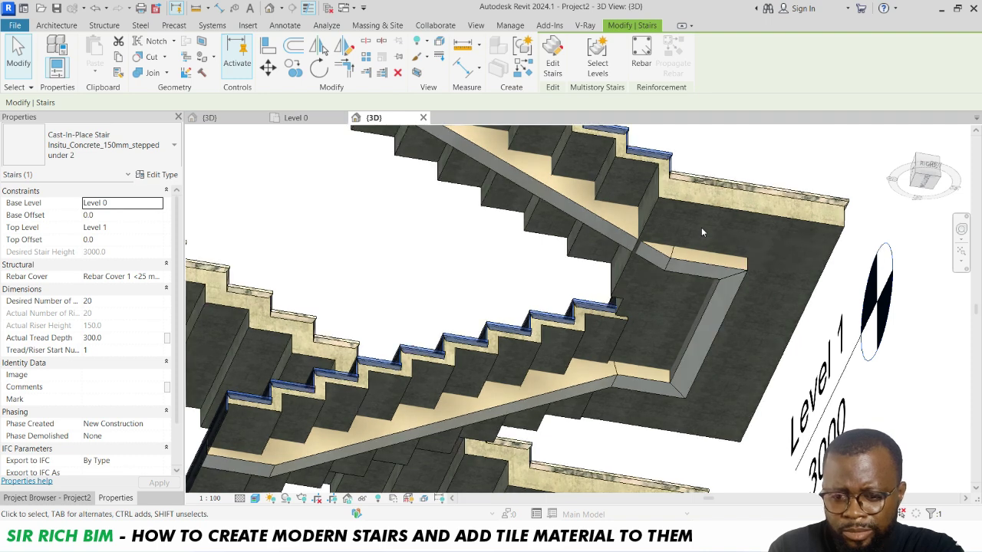
scroll(700, 227, down, 2)
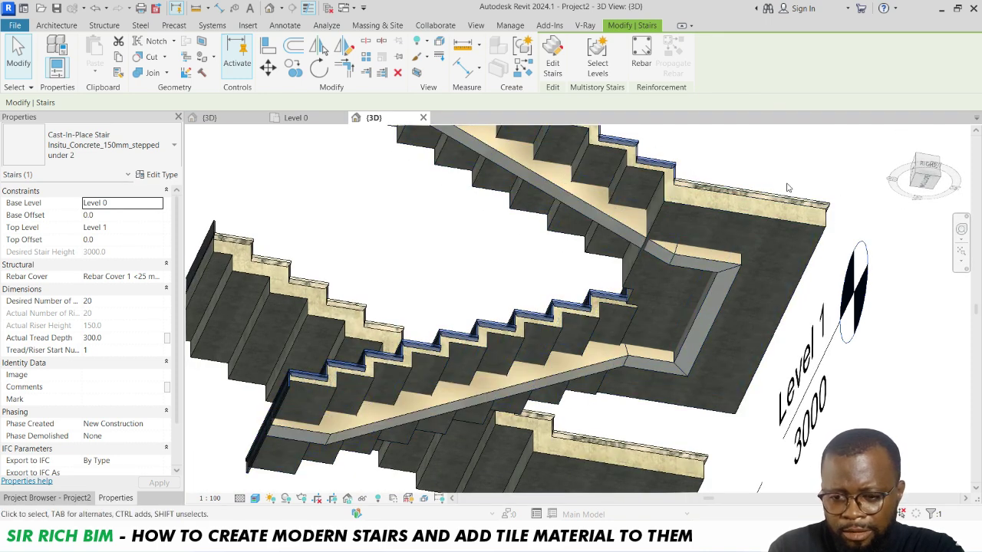
scroll(787, 187, down, 2)
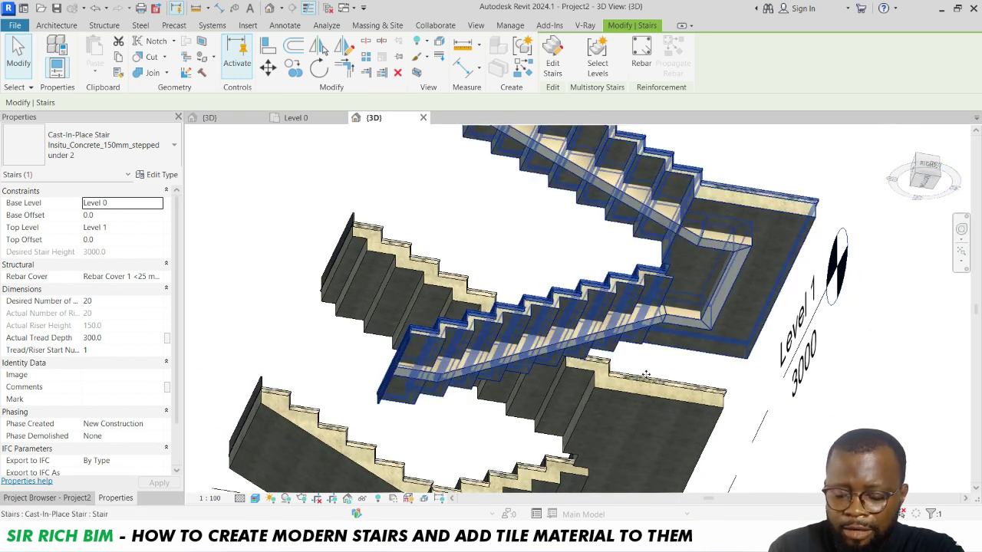
scroll(603, 343, down, 2)
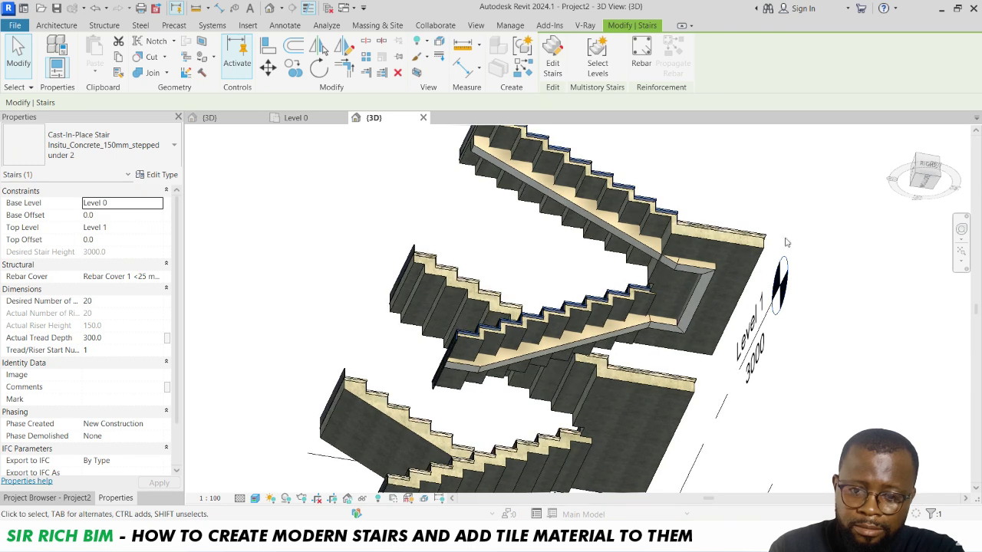
scroll(718, 286, down, 1)
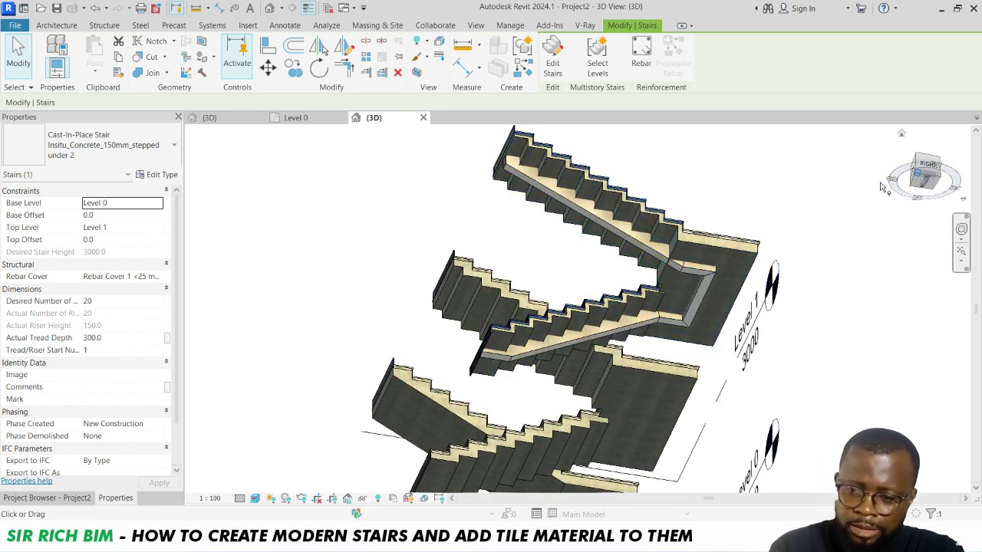
click(930, 177)
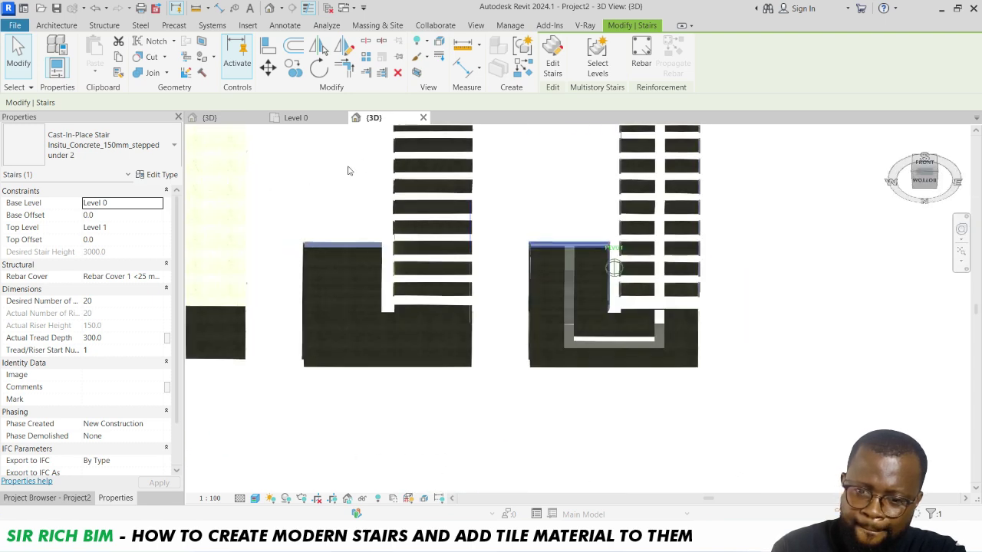
scroll(661, 230, up, 3)
scroll(661, 230, up, 2)
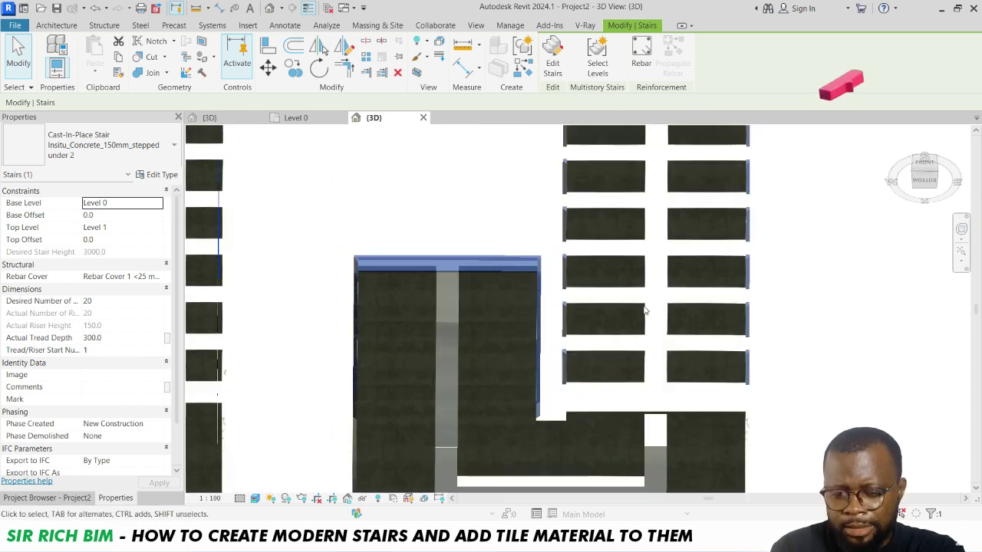
scroll(710, 349, down, 3)
scroll(710, 348, down, 2)
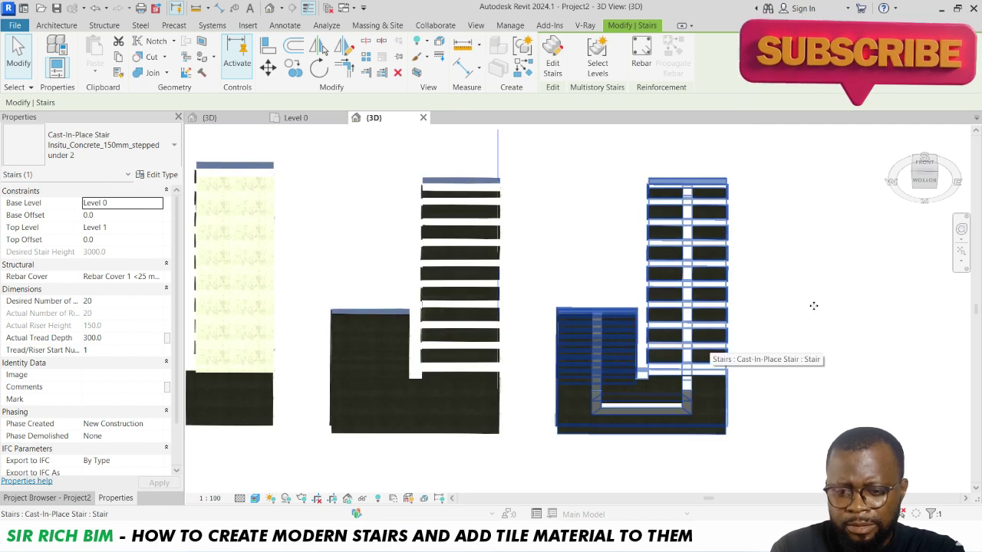
click(912, 188)
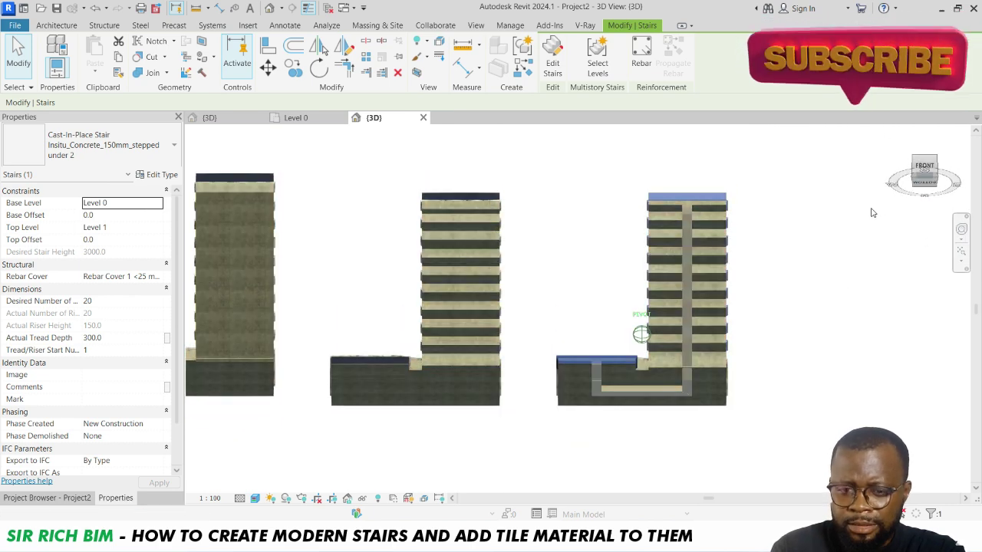